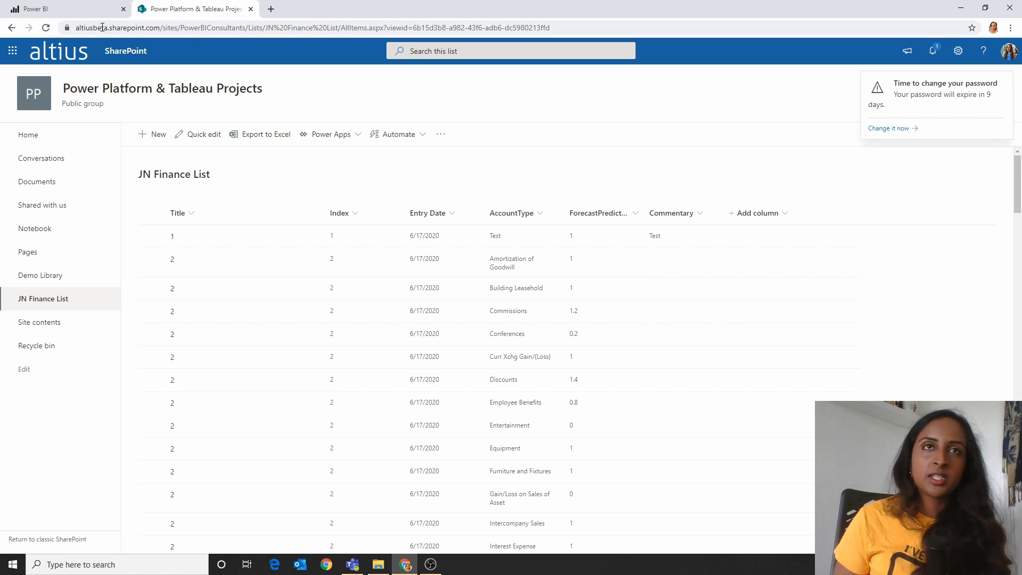
# Step: Switch to Power BI and open the recently used Finance PBI V2 report
pyautogui.click(41, 9)
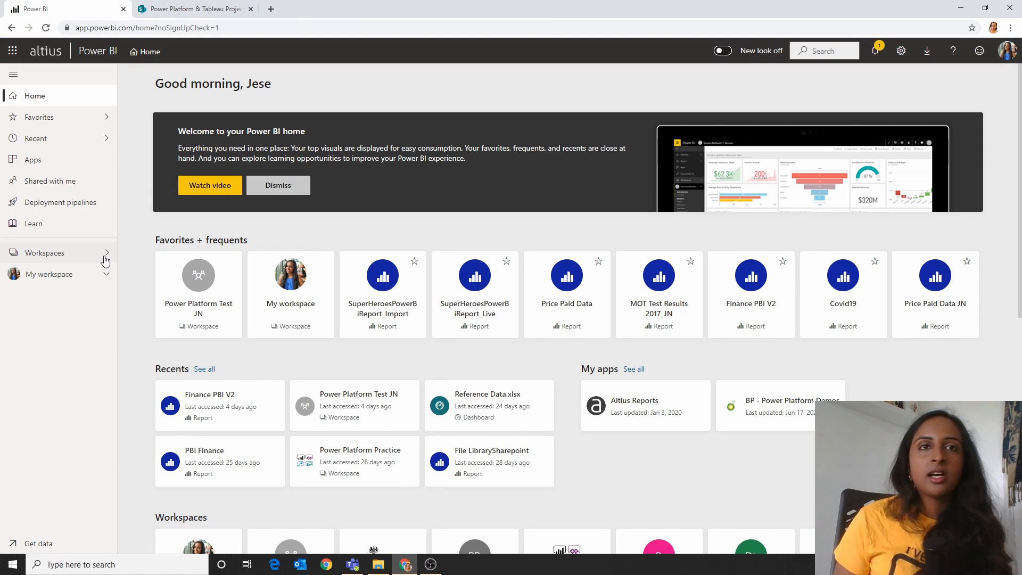
pyautogui.click(75, 254)
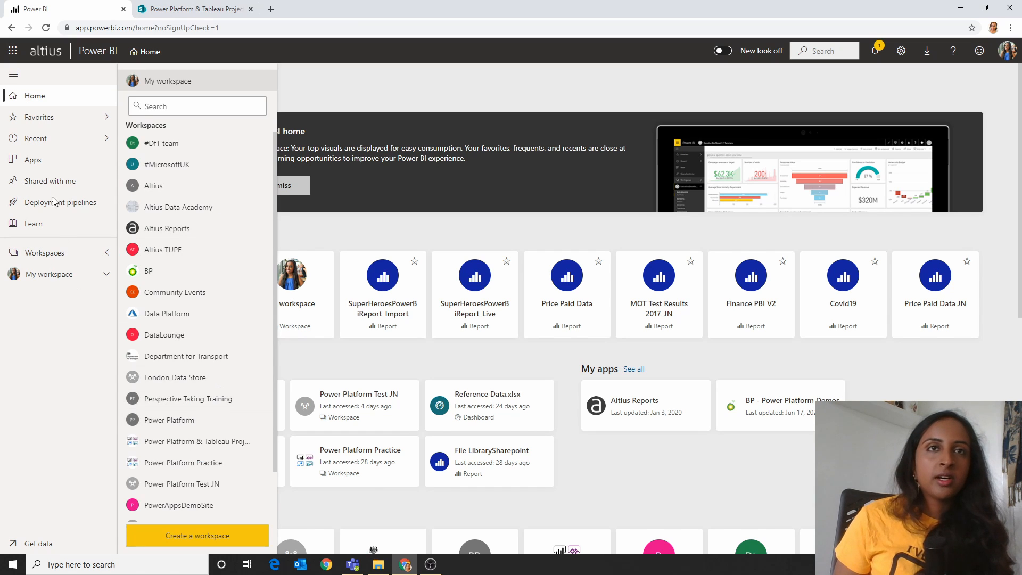
pyautogui.click(53, 141)
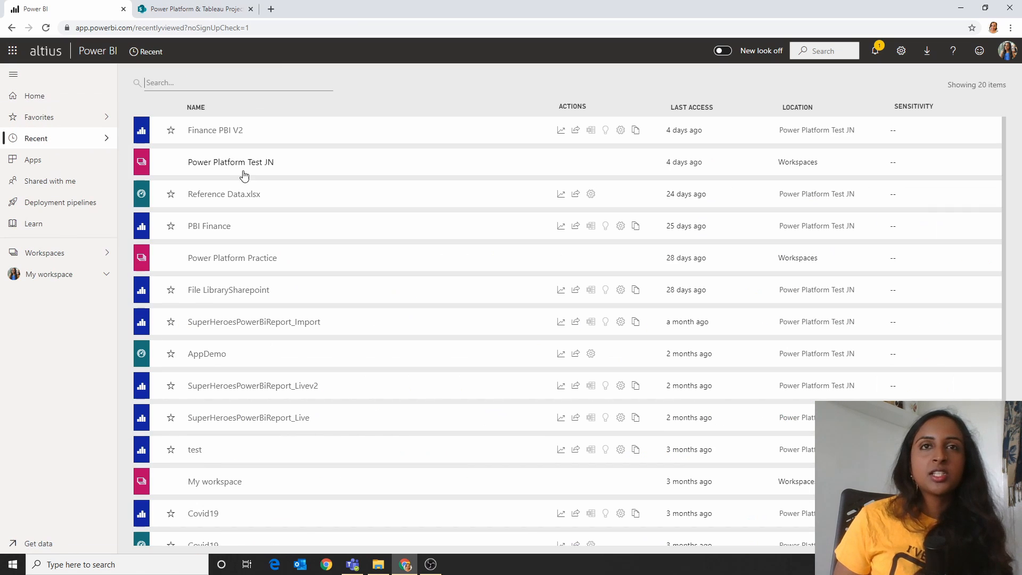
pyautogui.click(218, 130)
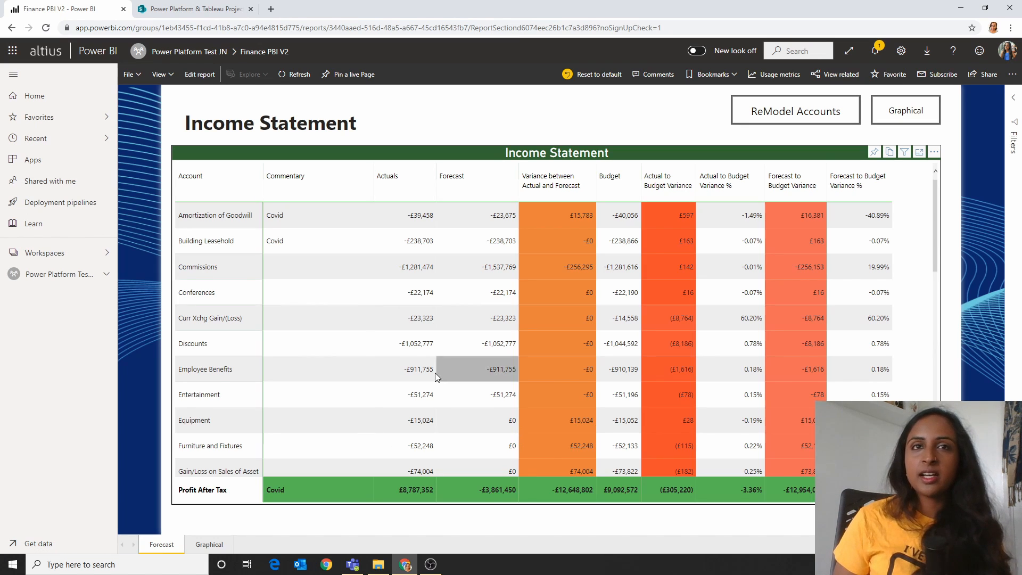
# Step: Review the Graphical page, filter it briefly to the Commissions account, and return to the Income Statement page
pyautogui.click(905, 110)
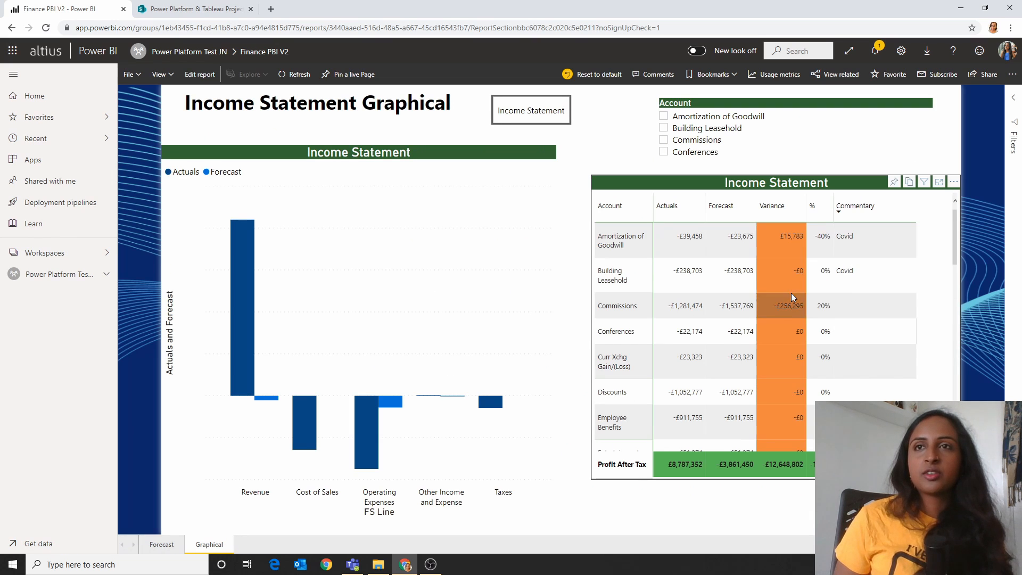
pyautogui.click(506, 113)
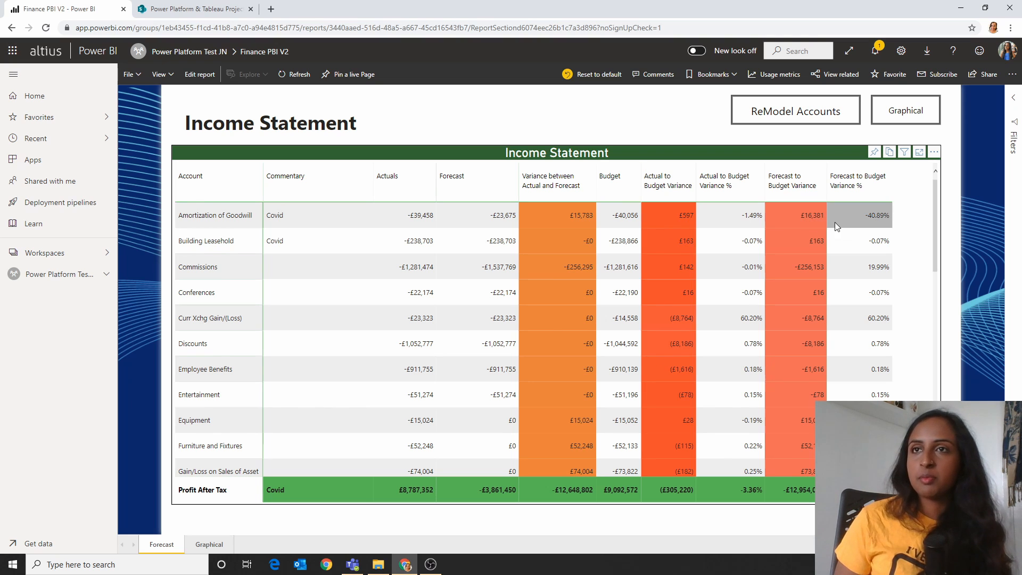
pyautogui.click(894, 110)
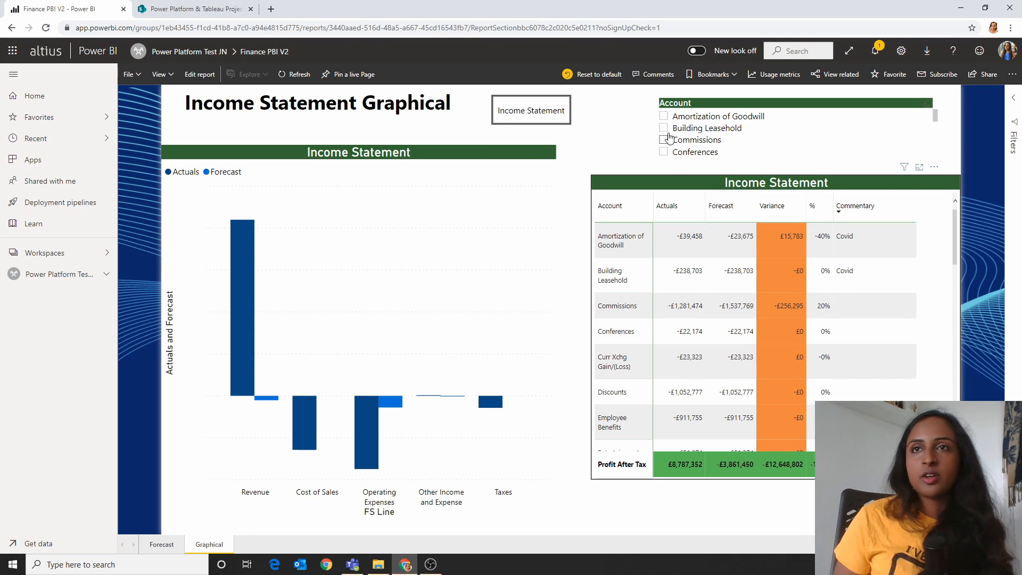
pyautogui.click(675, 137)
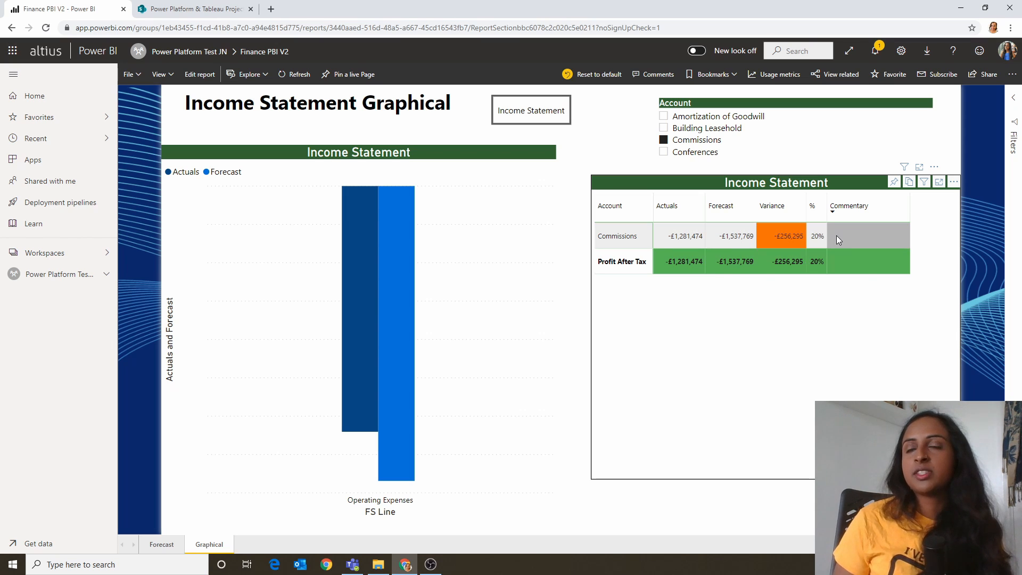
pyautogui.click(681, 145)
pyautogui.click(548, 121)
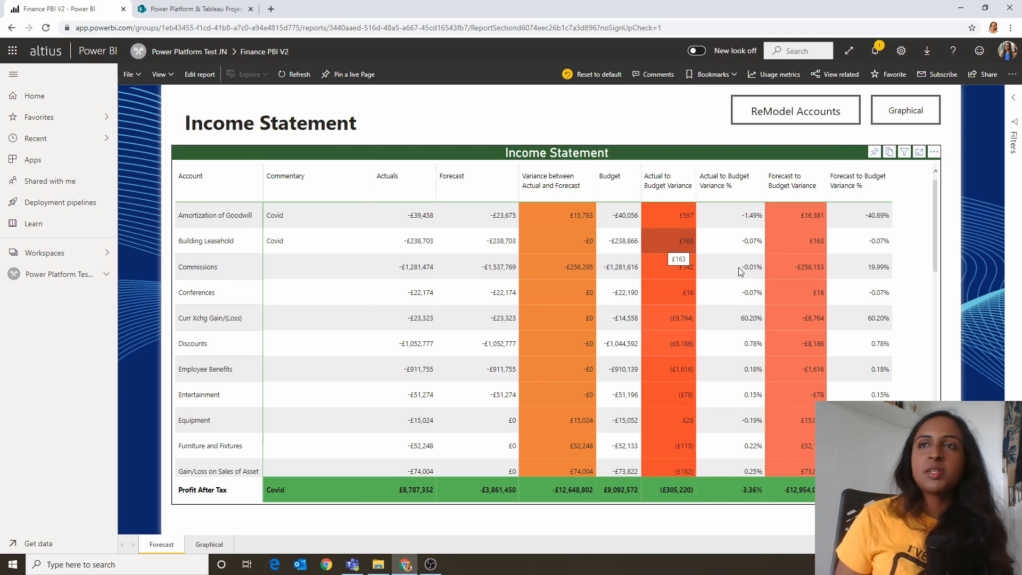
# Step: Open the ReModel Accounts forecast app on the Income Statement page
pyautogui.click(801, 120)
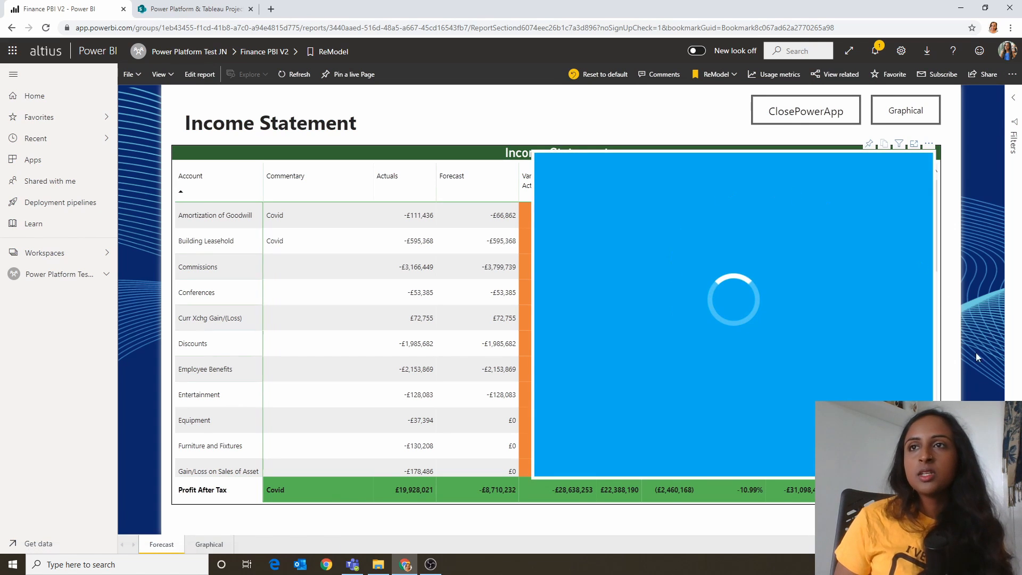
pyautogui.click(891, 118)
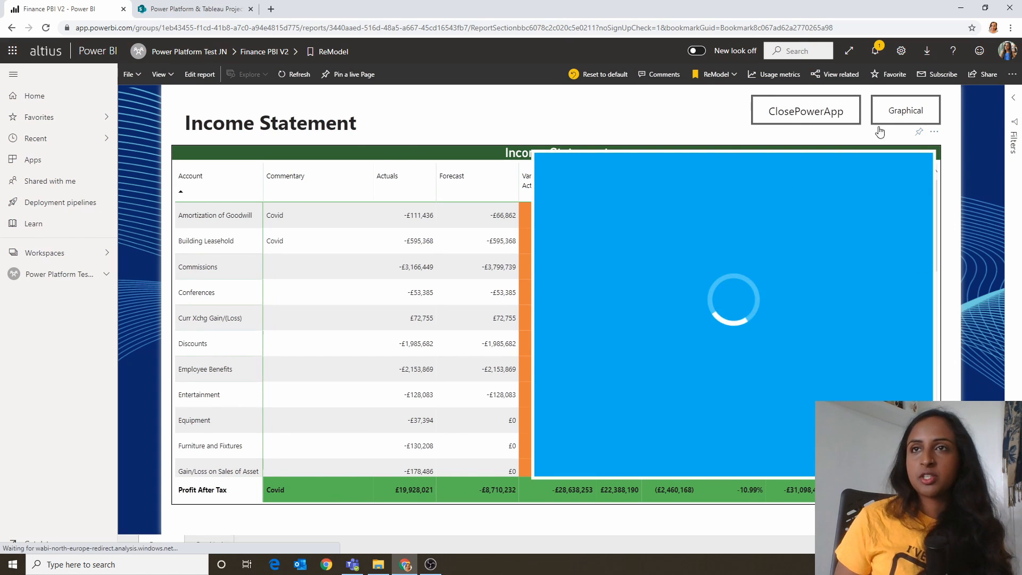
pyautogui.click(530, 110)
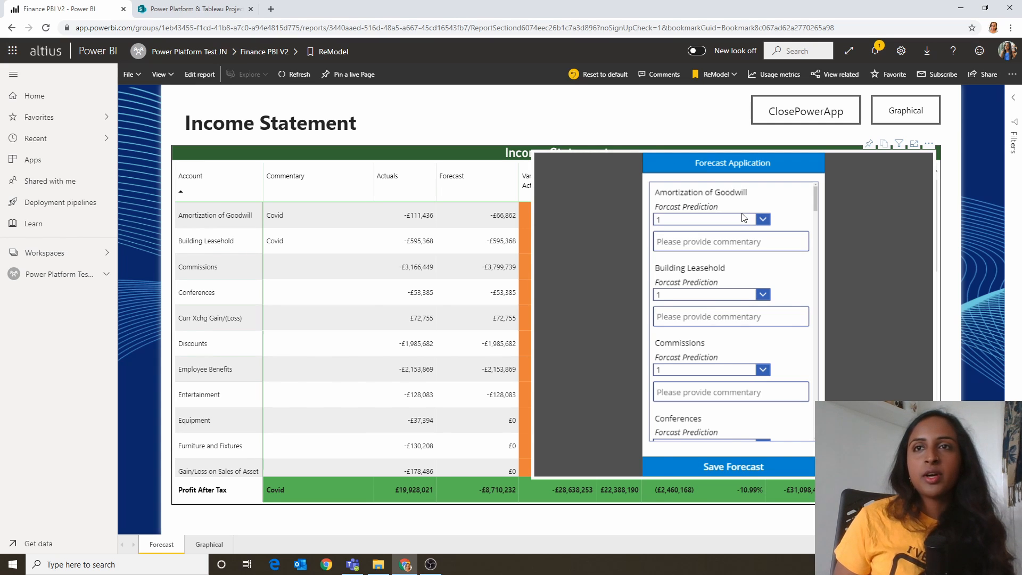
# Step: Set the Conferences forecast prediction to 0 and enter "covid" as its commentary
pyautogui.scroll(-2, 751, 301)
pyautogui.scroll(-4, 758, 305)
pyautogui.click(751, 332)
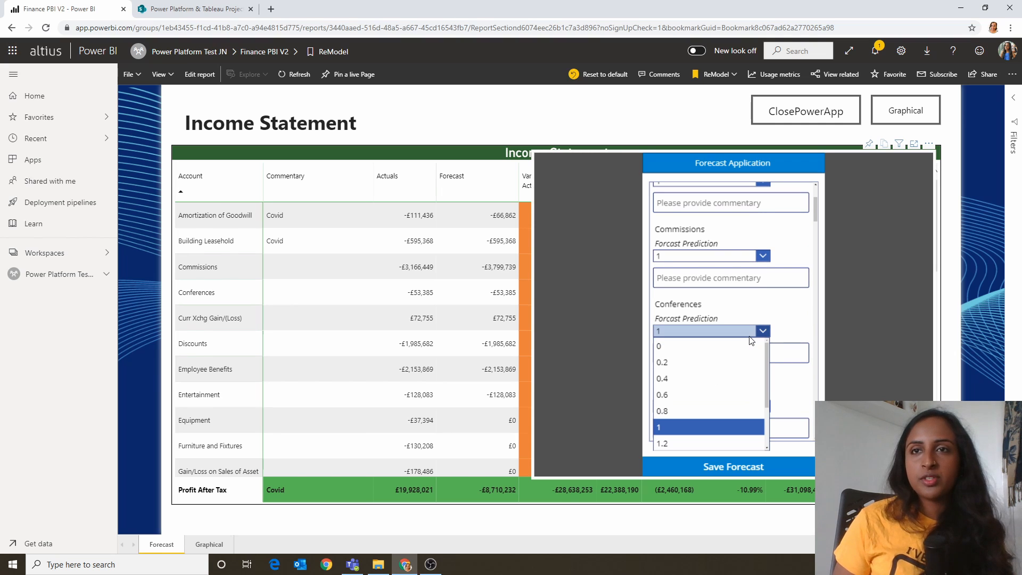
pyautogui.click(730, 346)
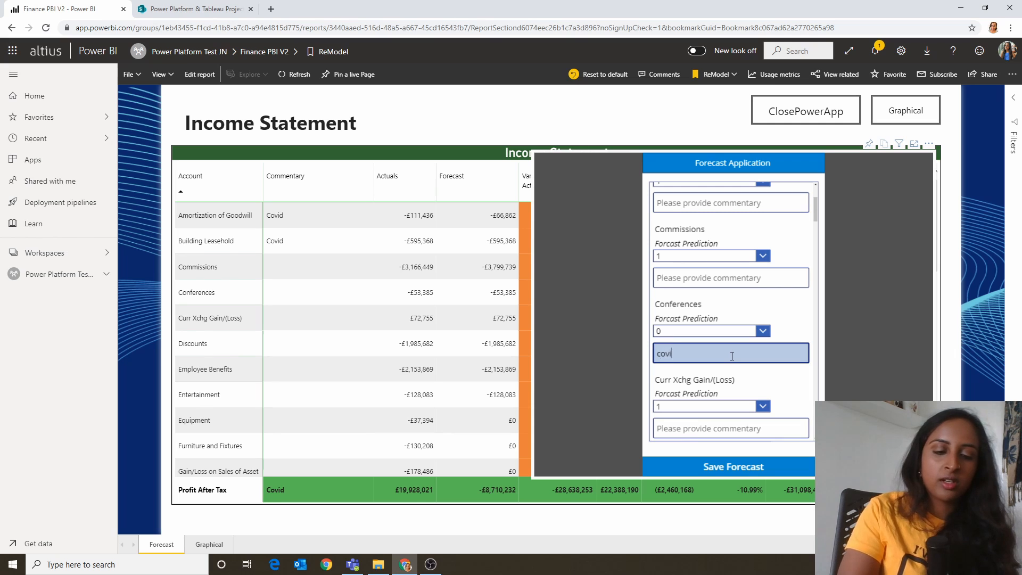
# Step: Set the Employee Benefits forecast prediction to 1.4 and enter "covid up" as its commentary
pyautogui.scroll(-3, 745, 358)
pyautogui.scroll(-3, 759, 359)
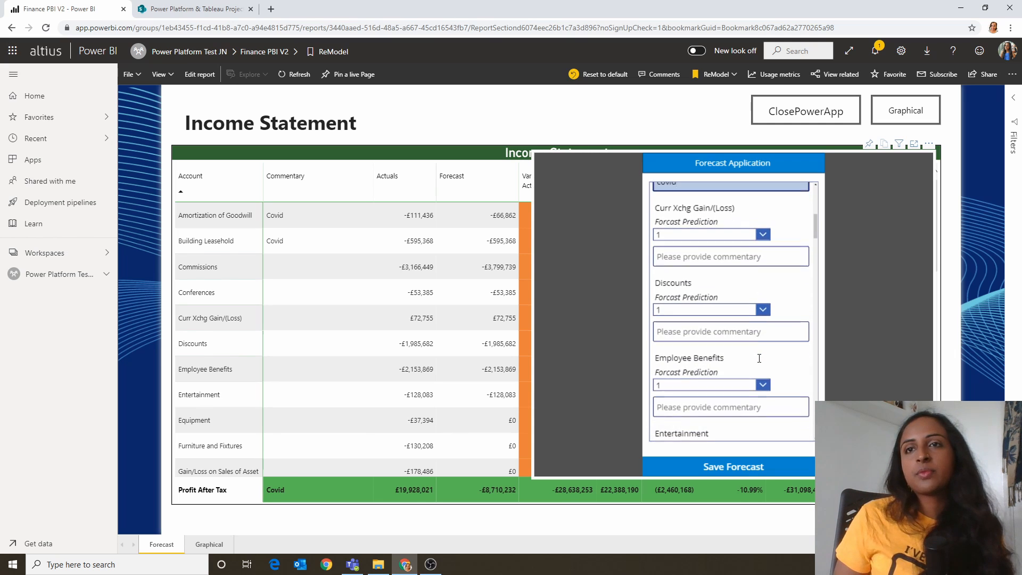
pyautogui.click(746, 326)
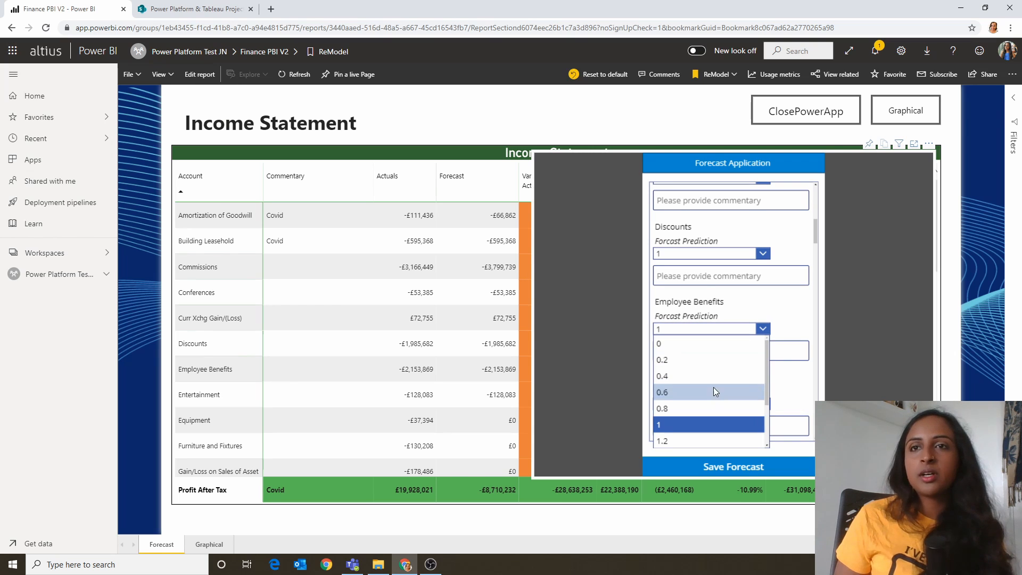
pyautogui.scroll(-1, 706, 400)
pyautogui.click(706, 397)
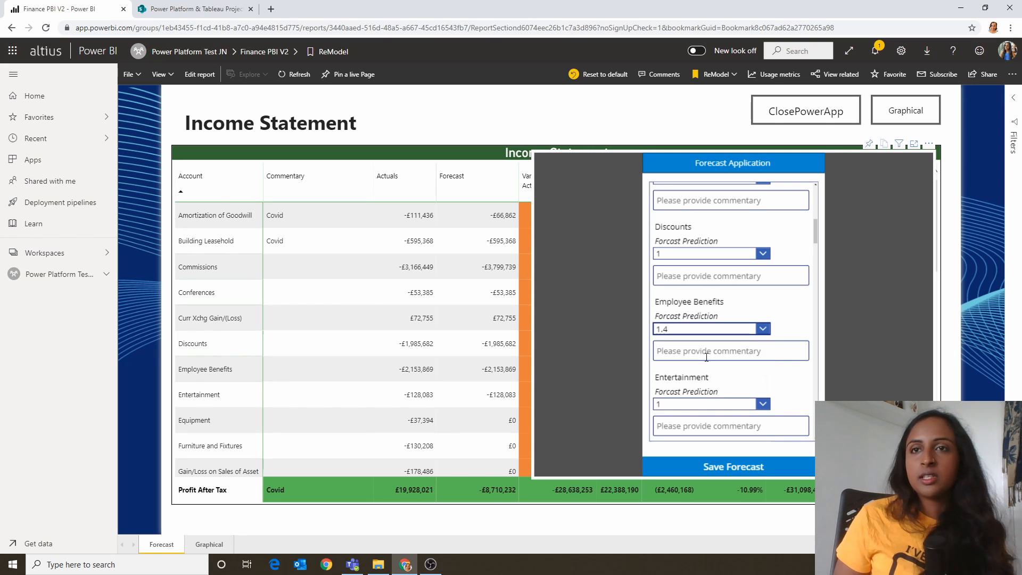
pyautogui.click(706, 353)
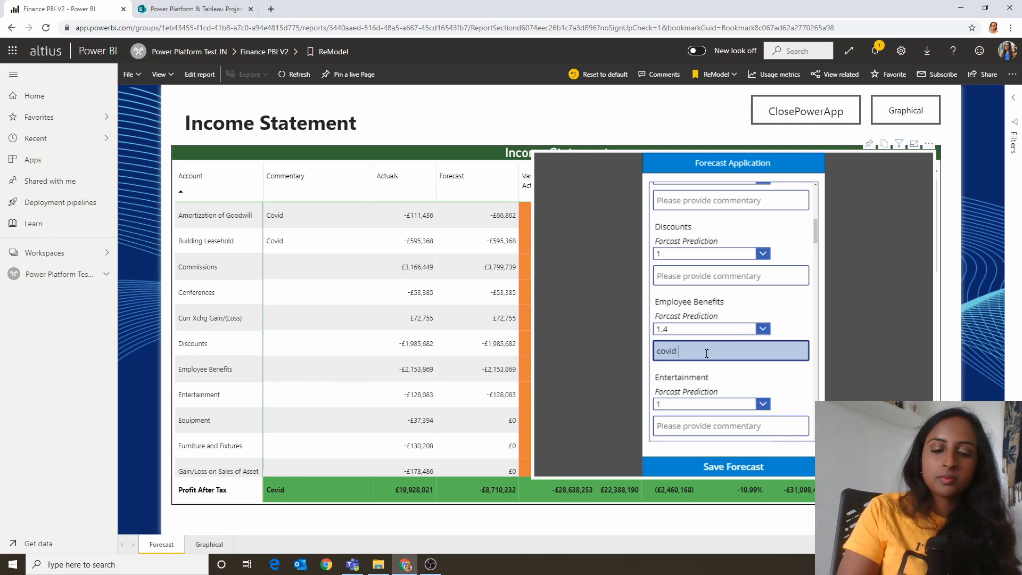
# Step: Set the Equipment forecast prediction to 1.2 and enter "need more" in the Furniture and Fixtures commentary
pyautogui.scroll(-4, 706, 353)
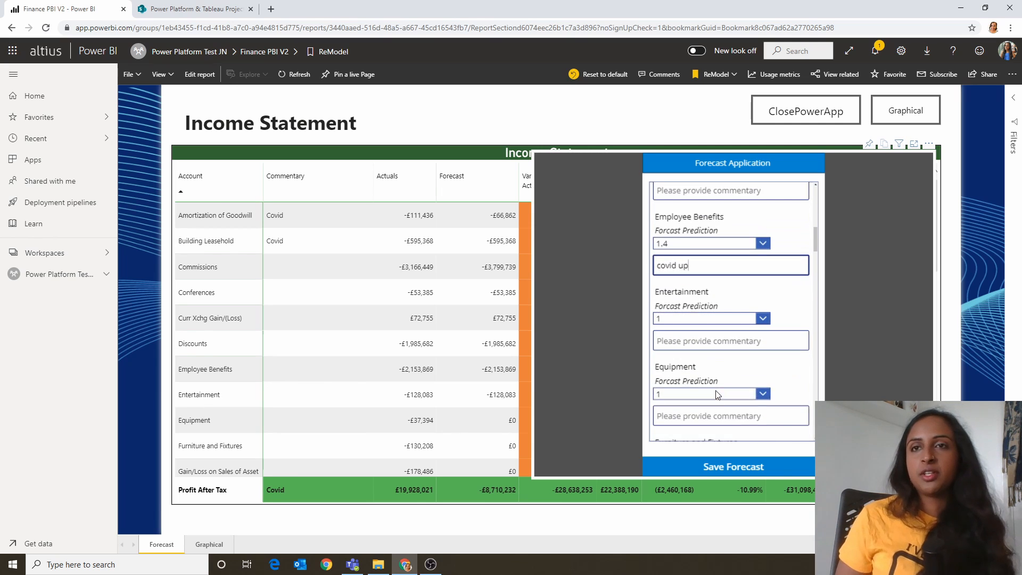
pyautogui.scroll(-1, 728, 344)
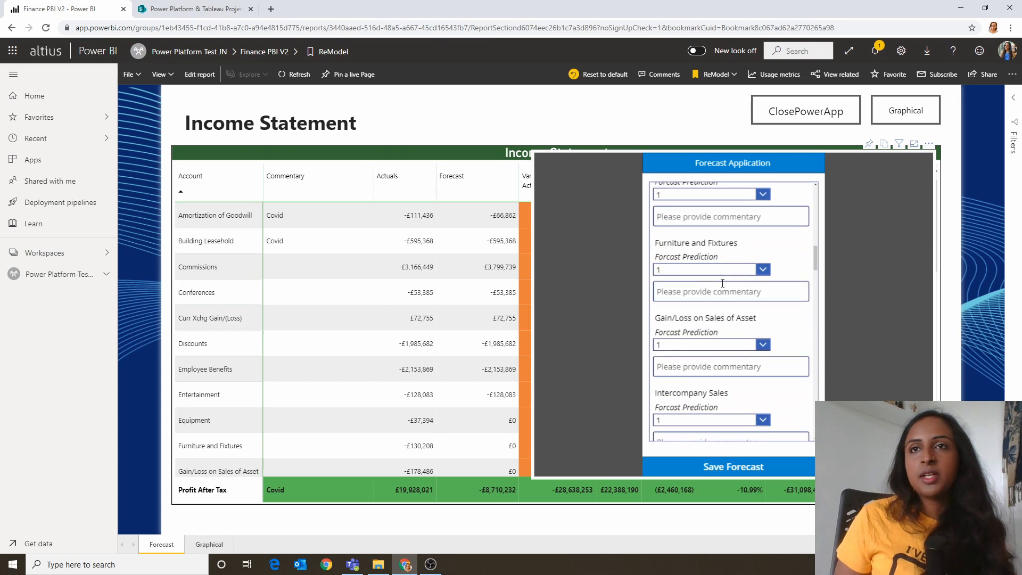
pyautogui.click(704, 192)
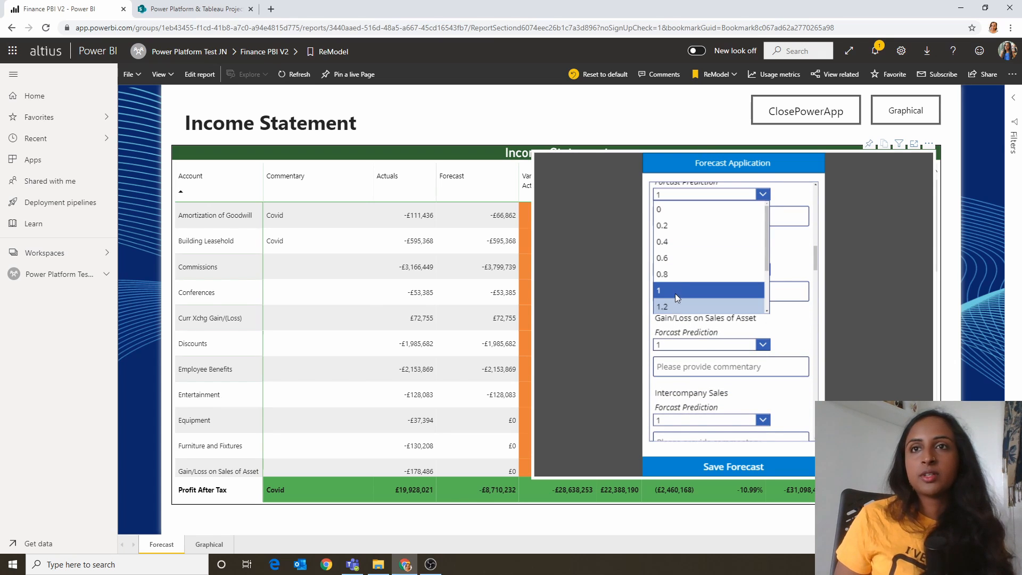
pyautogui.scroll(-2, 675, 273)
pyautogui.click(676, 274)
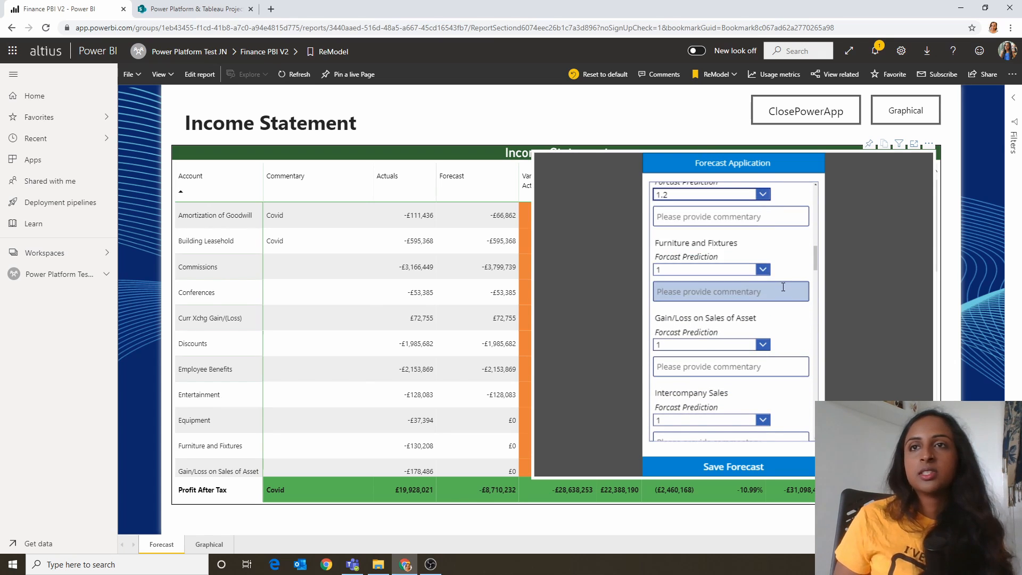
pyautogui.click(772, 289)
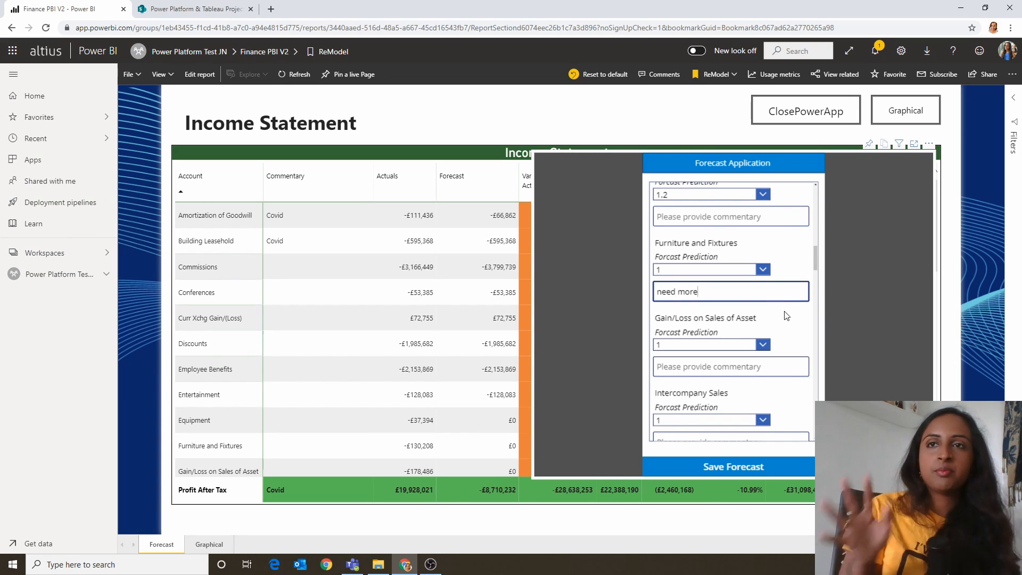
# Step: Set the Meals forecast prediction to 0.8 with the commentary "wfh" and save the forecast
pyautogui.scroll(-6, 765, 357)
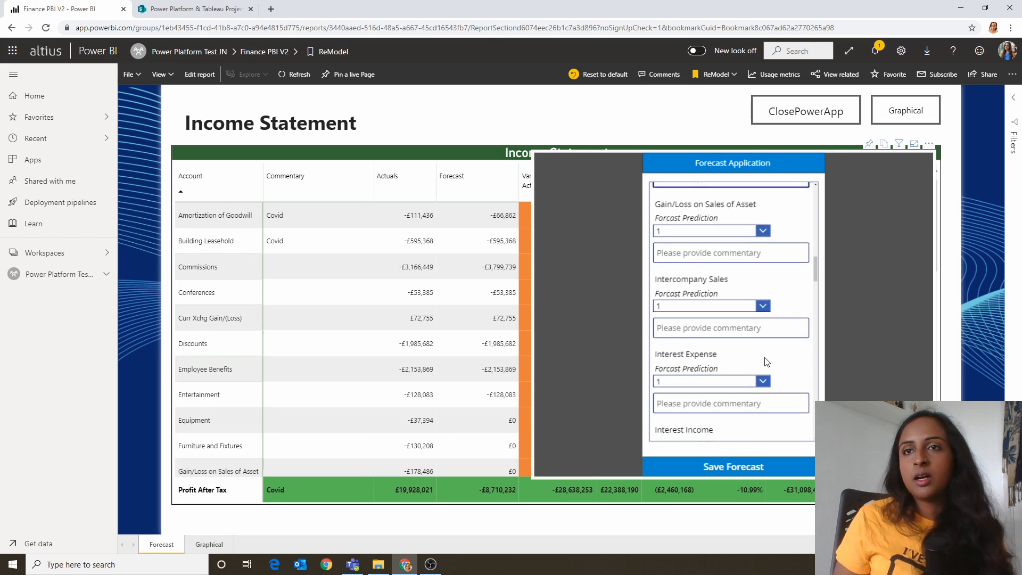
pyautogui.scroll(-8, 765, 358)
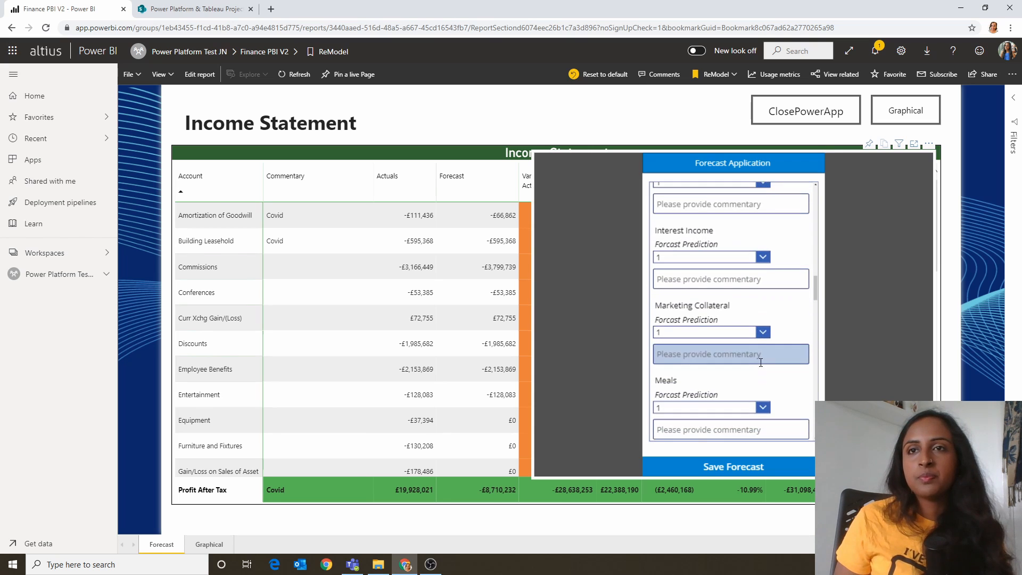
pyautogui.click(752, 321)
pyautogui.click(671, 408)
pyautogui.click(681, 351)
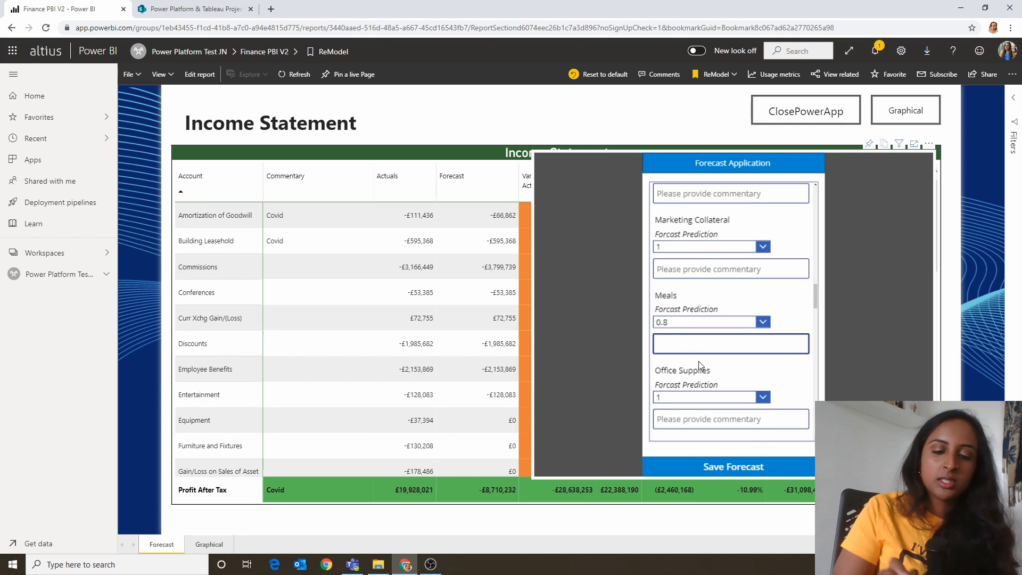
pyautogui.write('wfh')
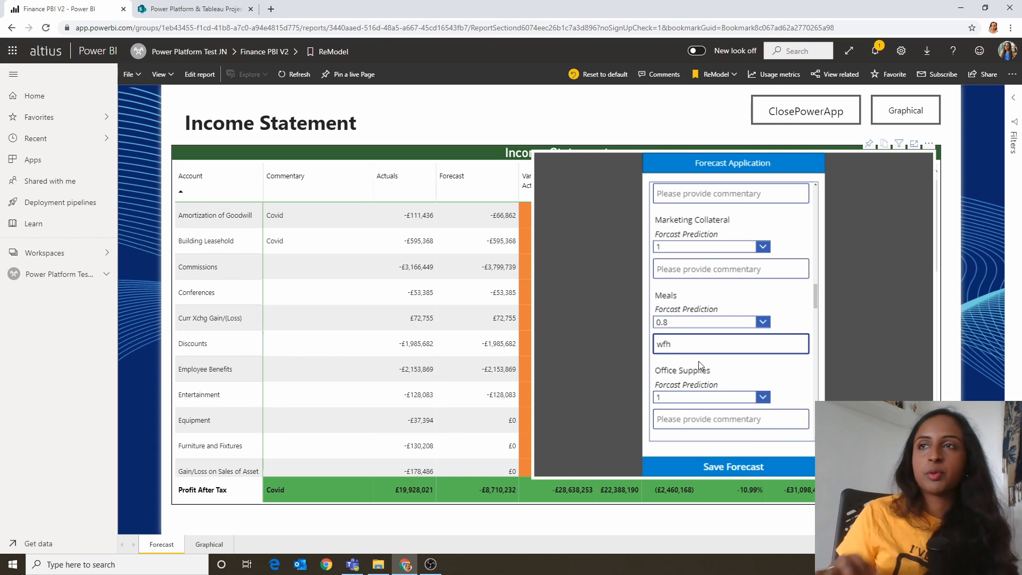
pyautogui.click(738, 472)
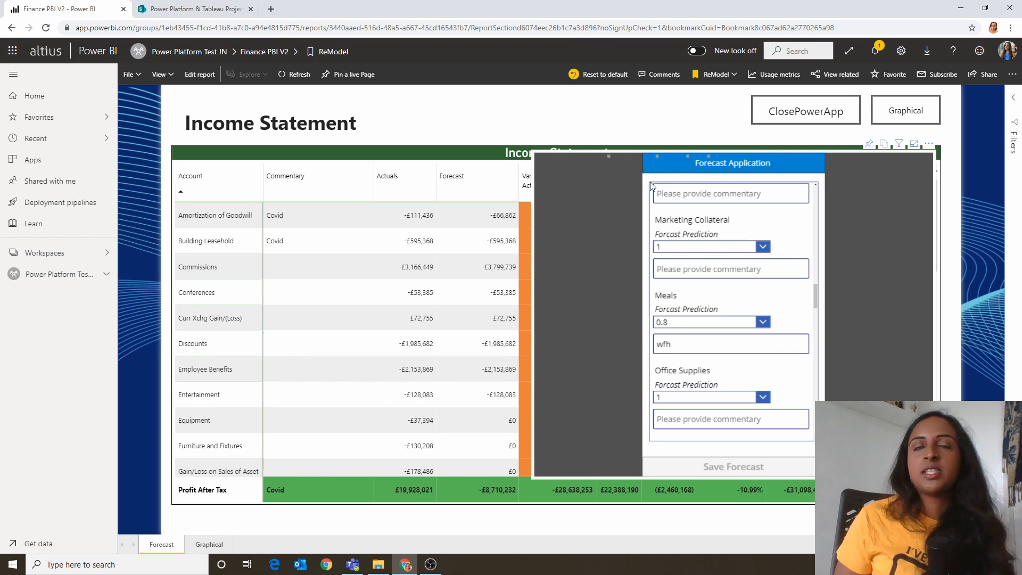
# Step: Open the Microsoft Power Automate site in a new browser tab
pyautogui.click(271, 9)
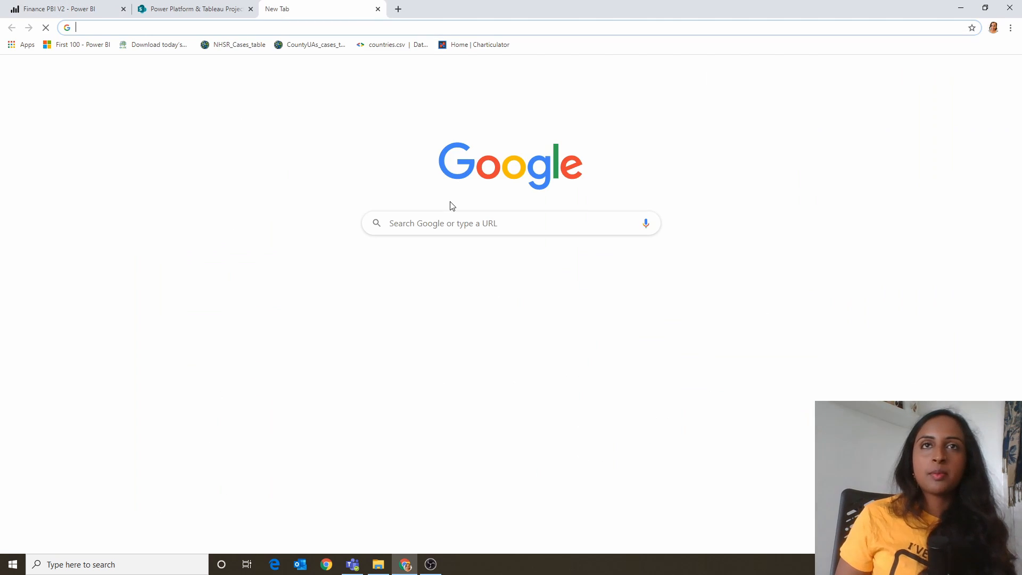
pyautogui.write('power au')
pyautogui.press('Down')
pyautogui.press('Down')
pyautogui.press('Down')
pyautogui.press('Down')
pyautogui.press('Down')
pyautogui.press('Down')
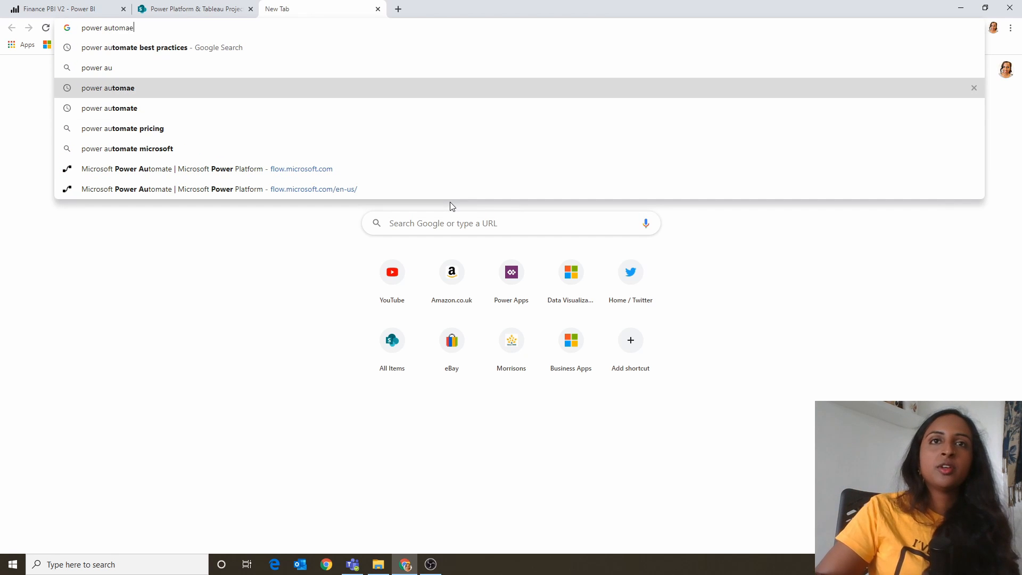
pyautogui.press('Return')
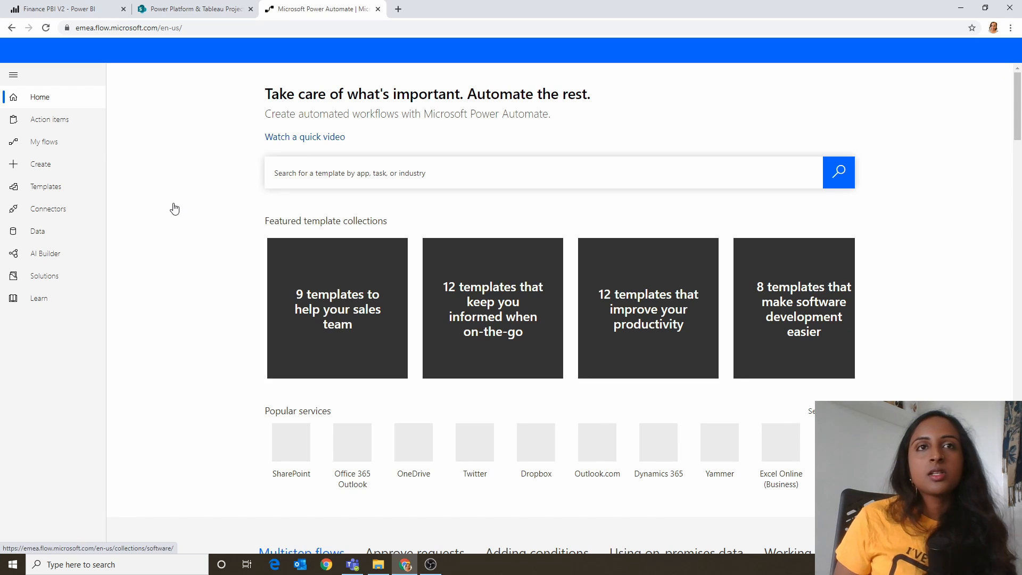
# Step: Open the run history of the RefreshFinanceDataset flow and show the details of its latest run
pyautogui.click(69, 142)
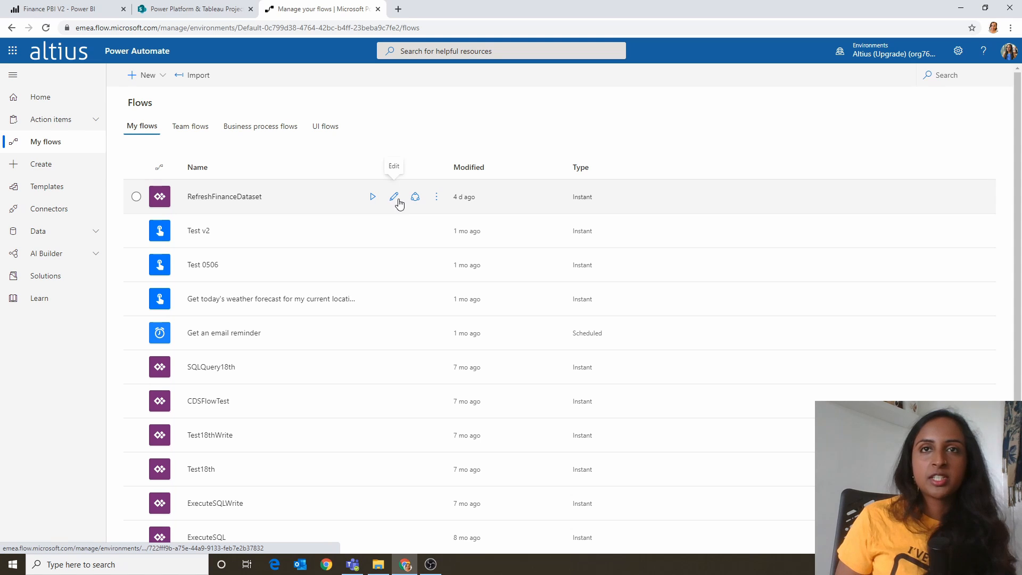
pyautogui.click(437, 197)
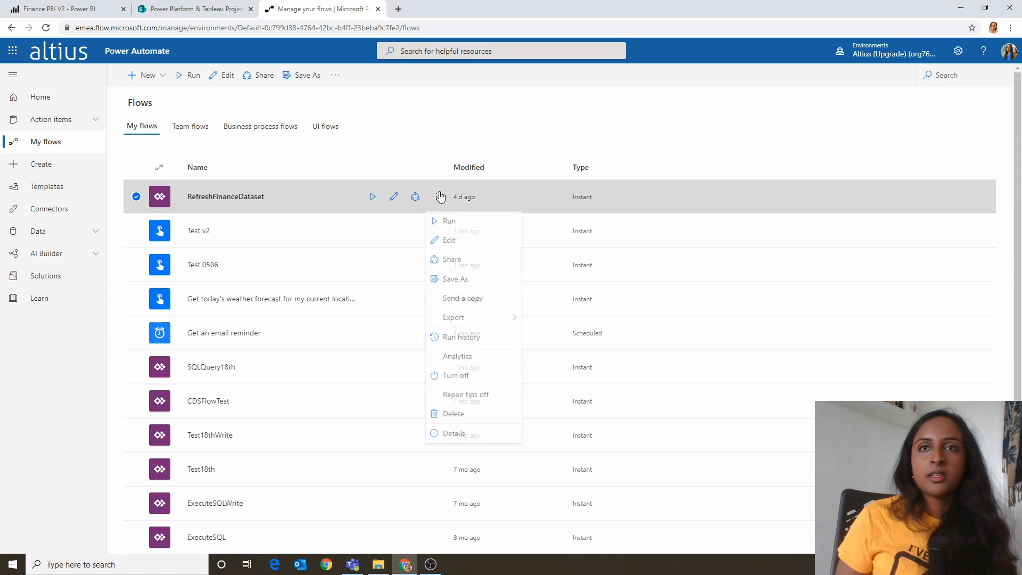
pyautogui.click(506, 344)
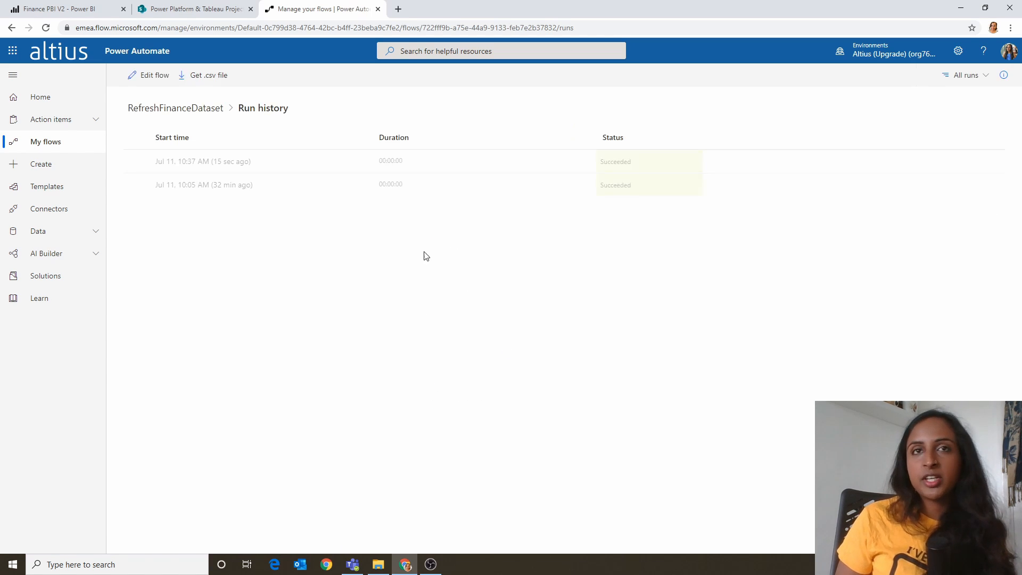
pyautogui.click(229, 163)
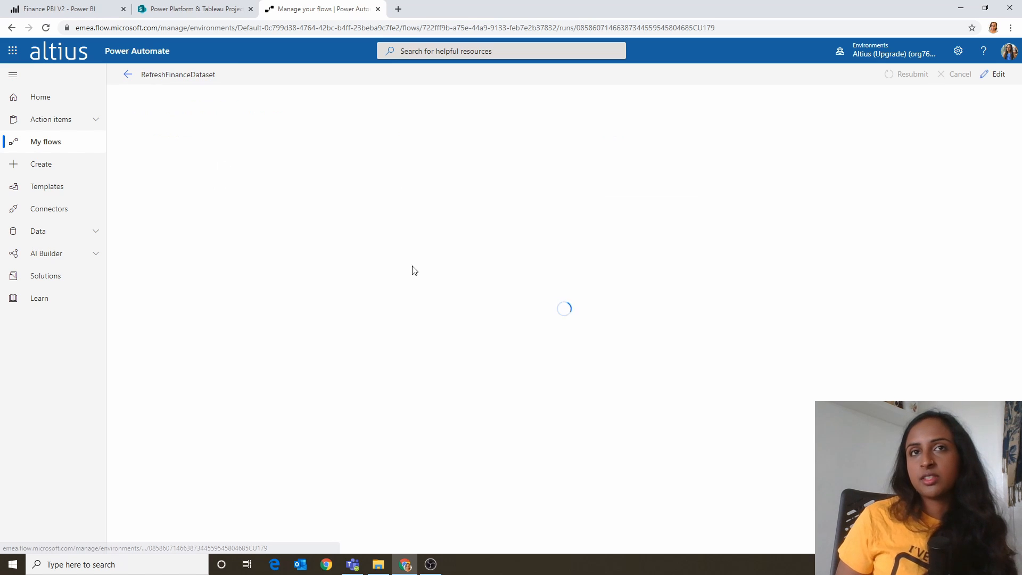
# Step: Return to the Power BI report, open the Finance PBI V2 dataset's scheduled refresh settings and review its refresh history
pyautogui.click(106, 11)
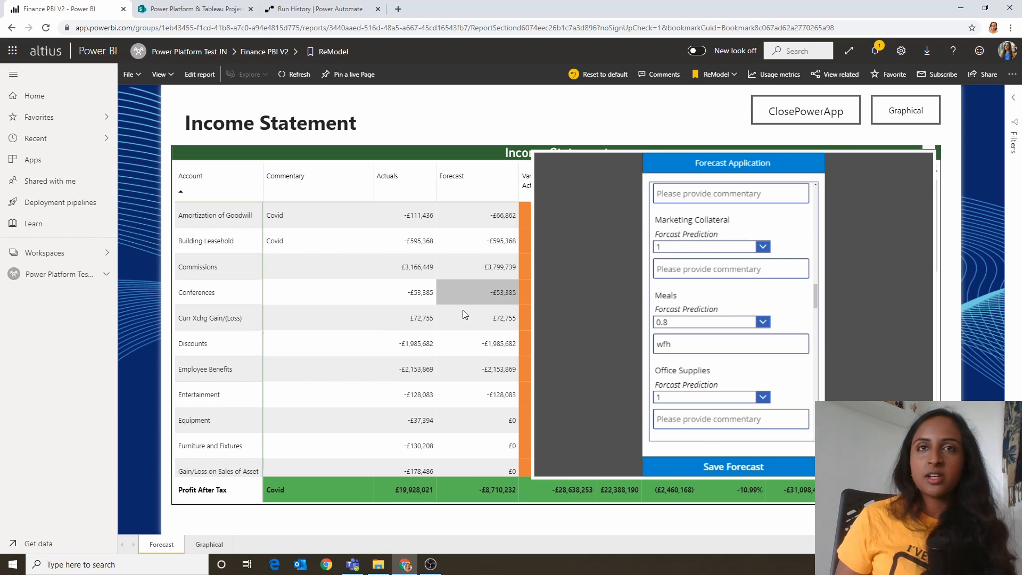
pyautogui.click(80, 254)
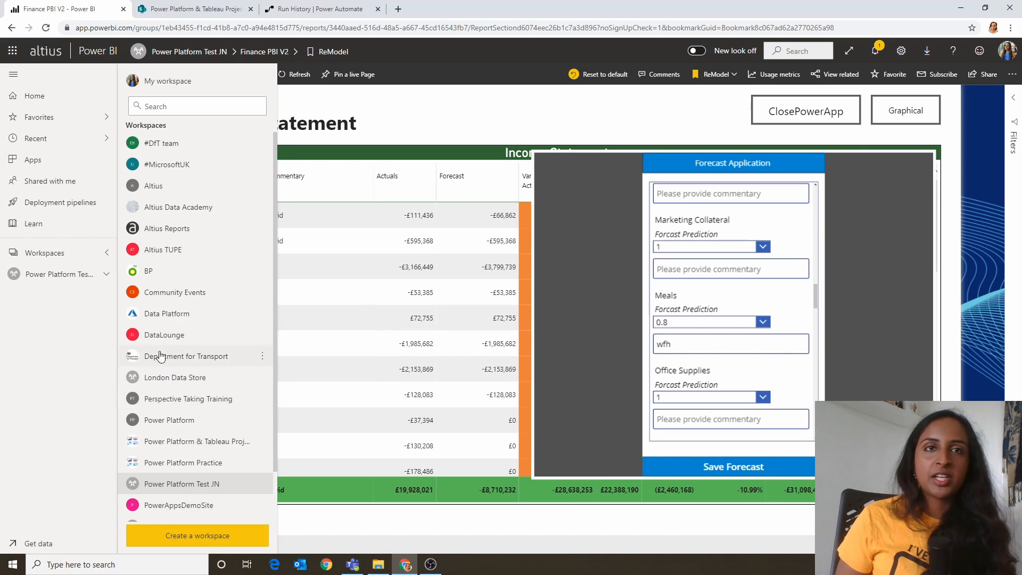
pyautogui.click(104, 275)
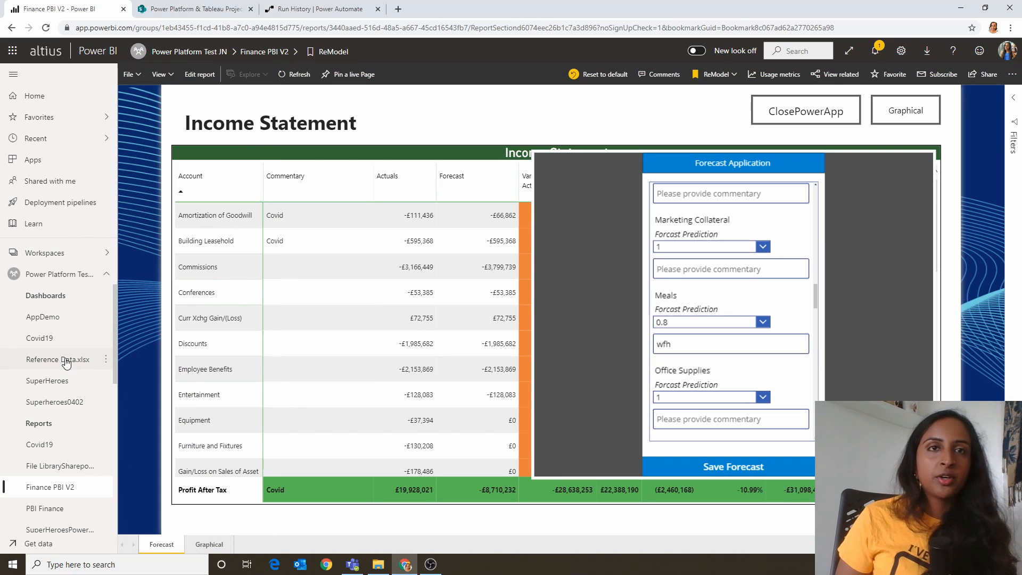
pyautogui.scroll(-3, 65, 393)
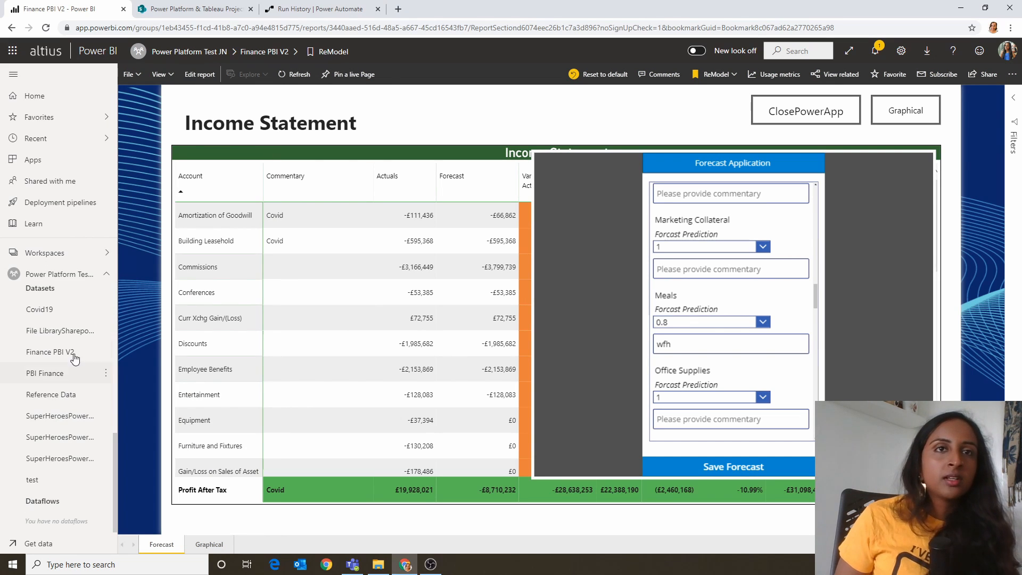
pyautogui.click(104, 352)
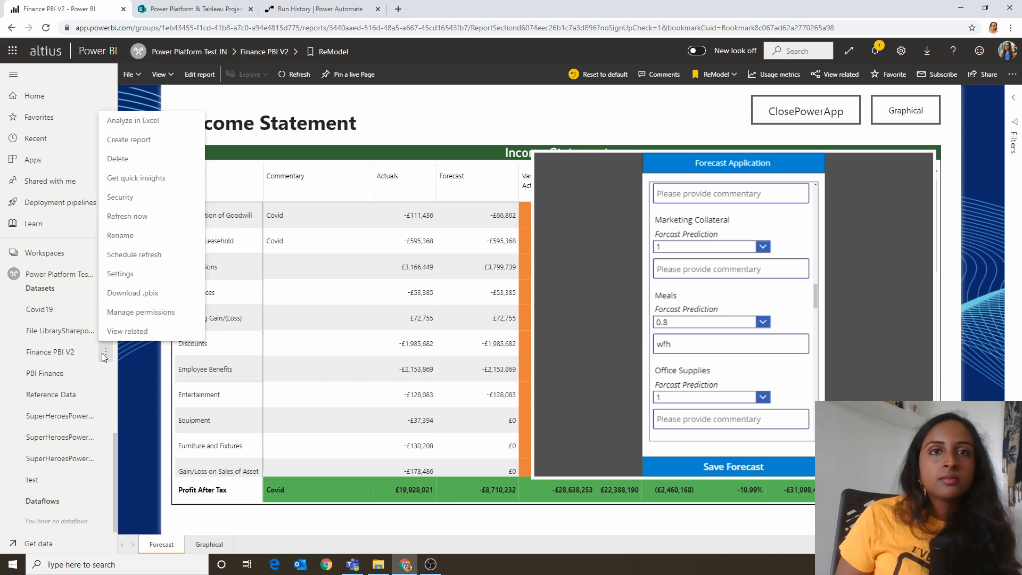
pyautogui.click(144, 255)
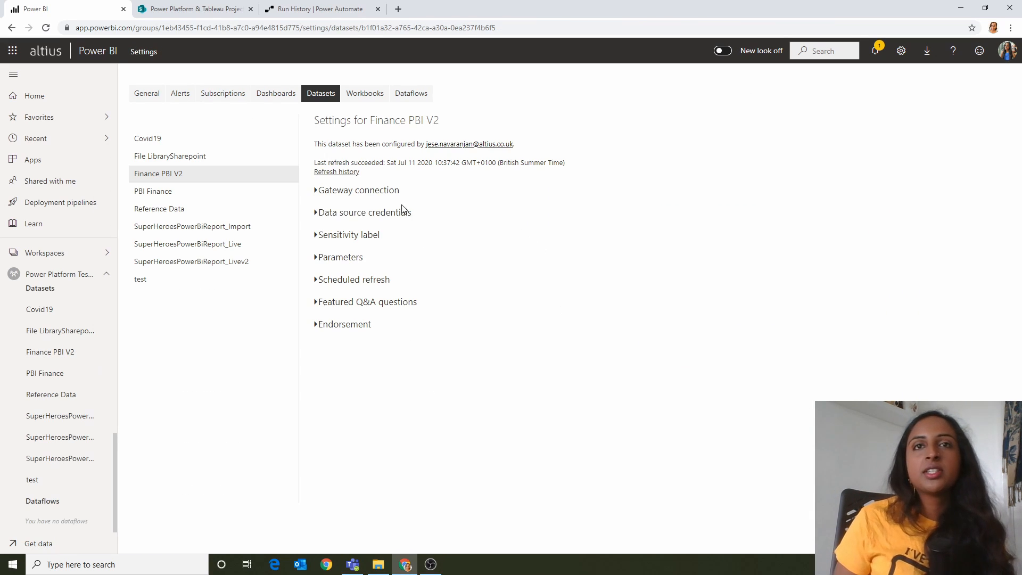
pyautogui.click(356, 173)
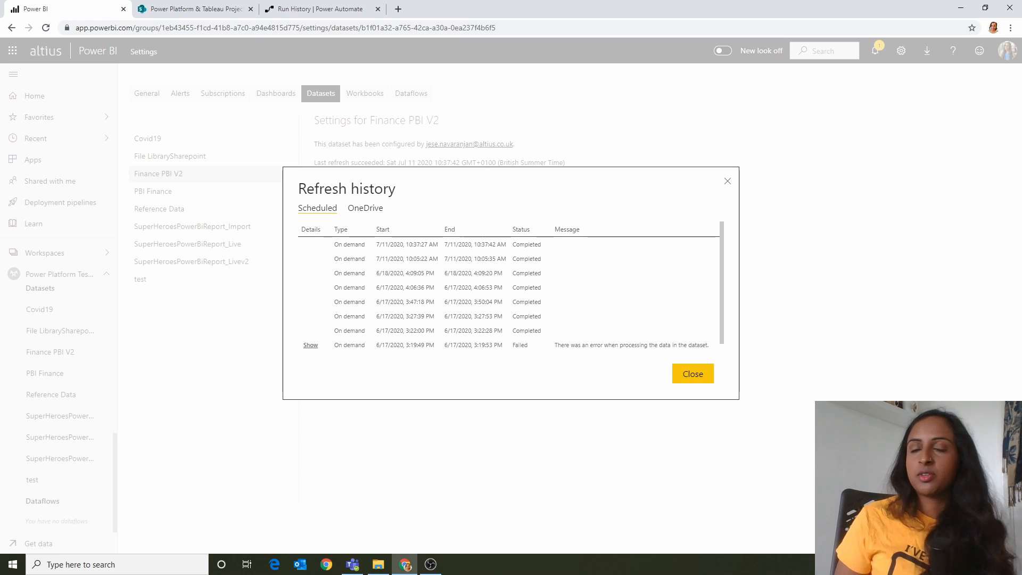
pyautogui.click(689, 374)
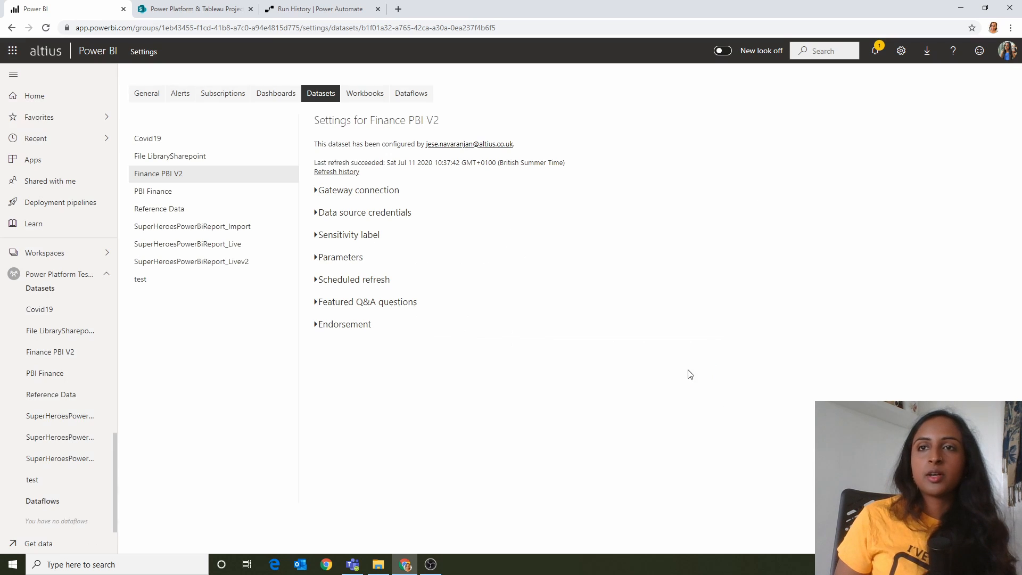
# Step: Reopen the recently viewed Finance PBI V2 report and examine the forecast and commentary rows of the Income Statement
pyautogui.click(57, 141)
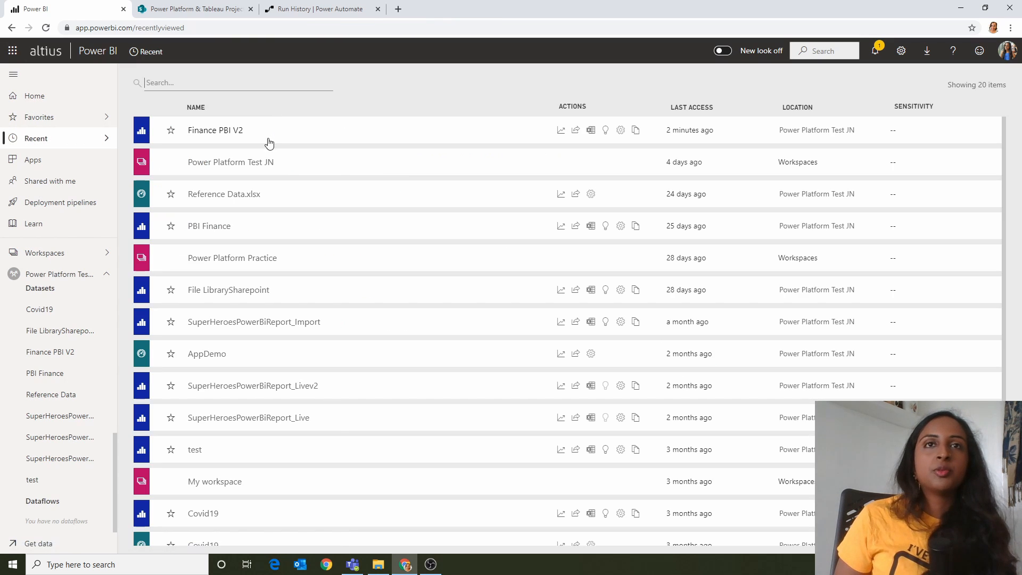
pyautogui.click(247, 132)
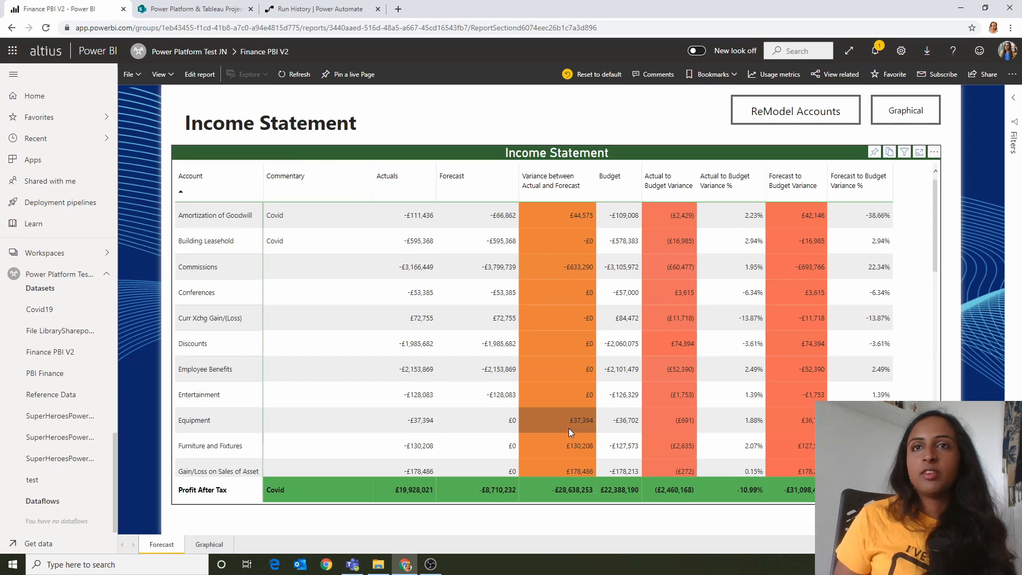
pyautogui.scroll(-3, 413, 315)
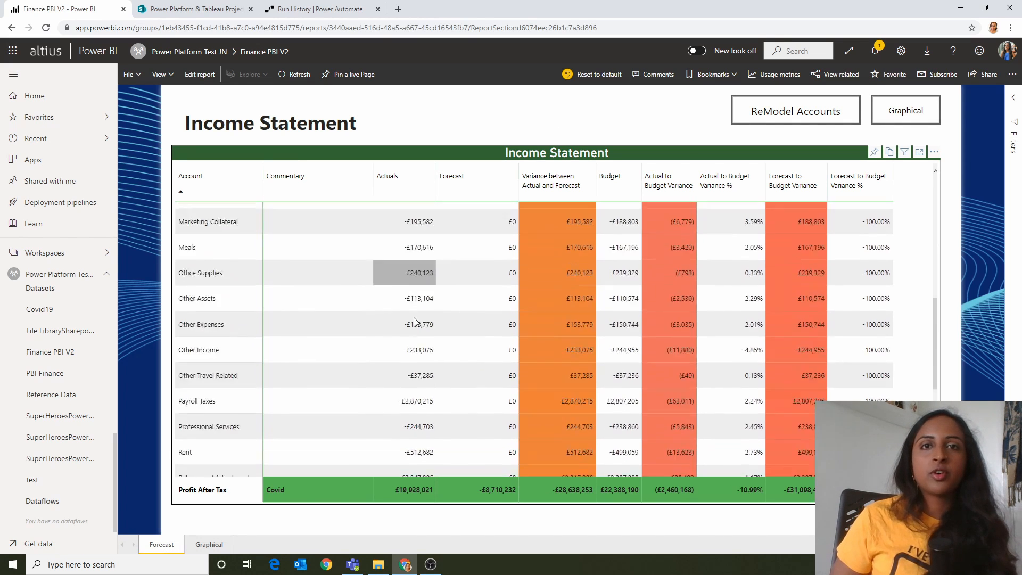
pyautogui.scroll(-4, 414, 316)
pyautogui.scroll(1, 663, 263)
pyautogui.scroll(-2, 671, 288)
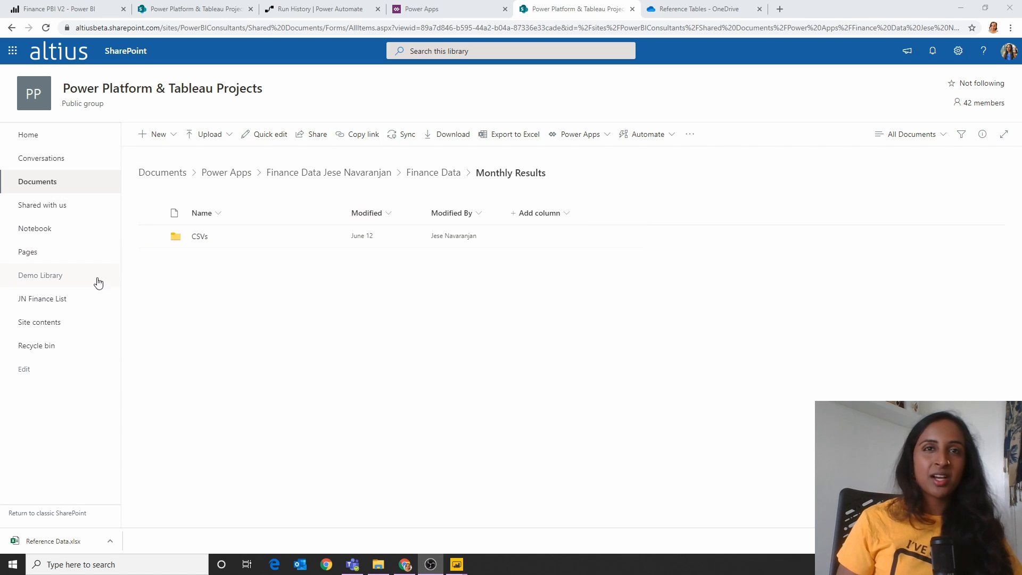
# Step: Open the CSVs folder inside Monthly Results in SharePoint and look through the monthly CSV files
pyautogui.click(199, 237)
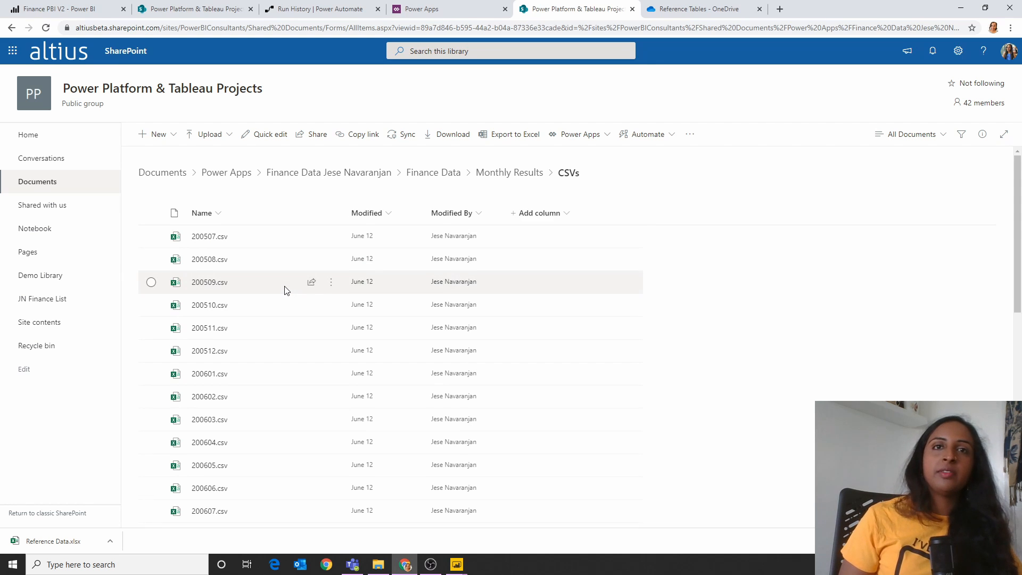
pyautogui.scroll(-8, 285, 290)
pyautogui.scroll(-2, 272, 320)
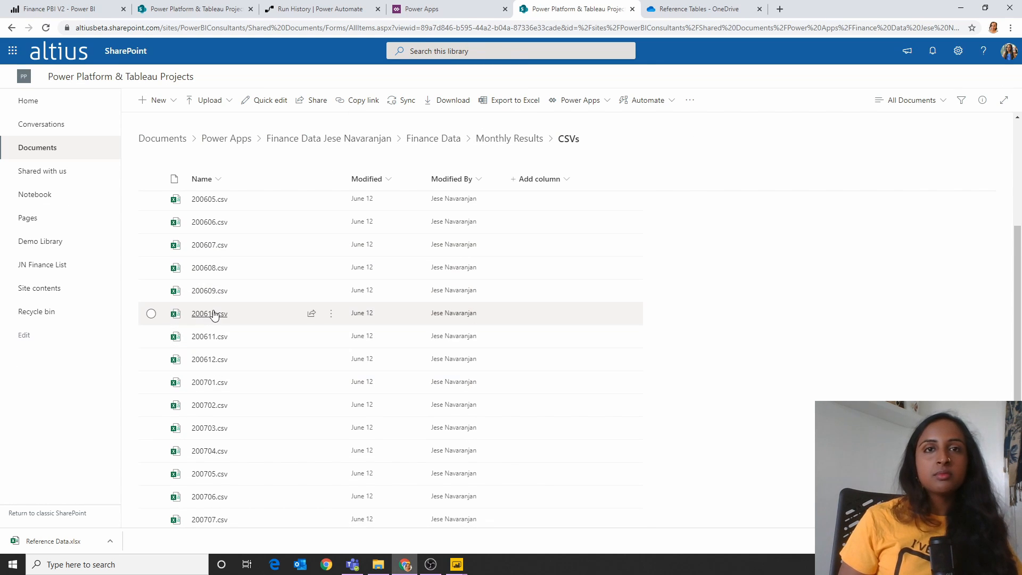
pyautogui.scroll(-2, 281, 376)
pyautogui.scroll(8, 298, 404)
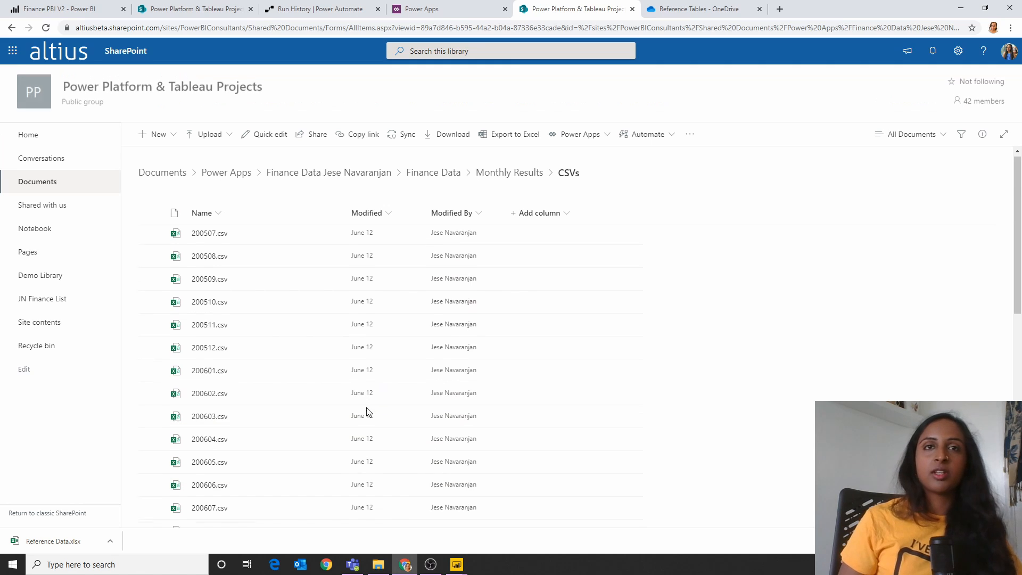
# Step: Open Reference Data.xlsx from the OneDrive Reference Tables folder and move the Dates sheet after the Departments sheet
pyautogui.click(695, 9)
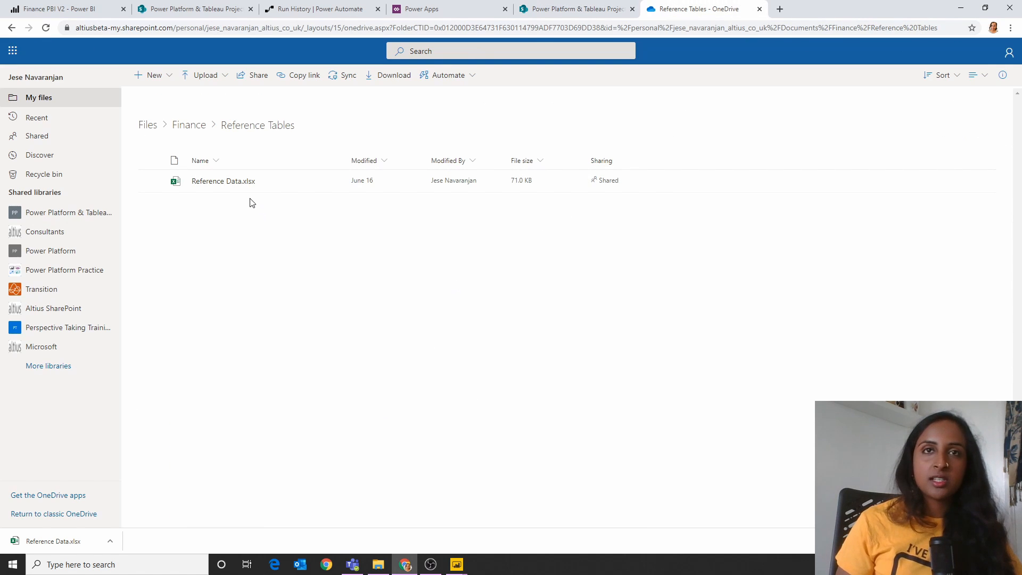
pyautogui.click(244, 184)
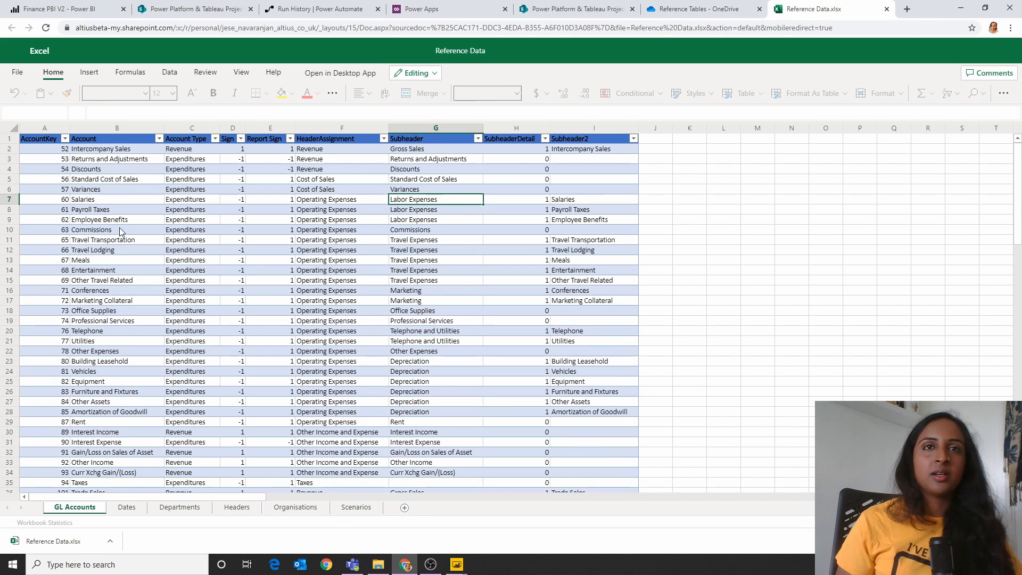
pyautogui.click(120, 232)
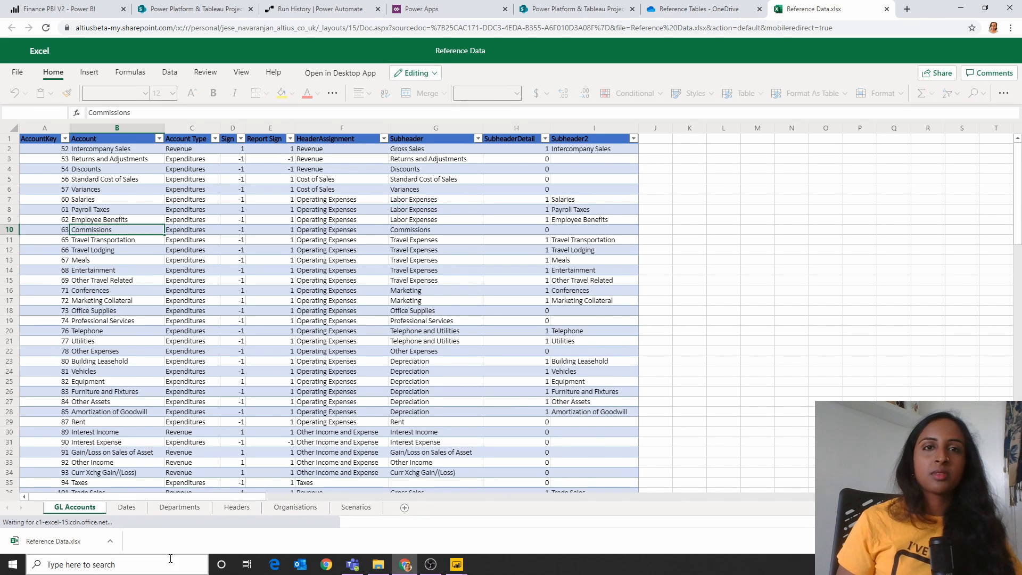
pyautogui.moveTo(155, 507); pyautogui.dragTo(181, 508)
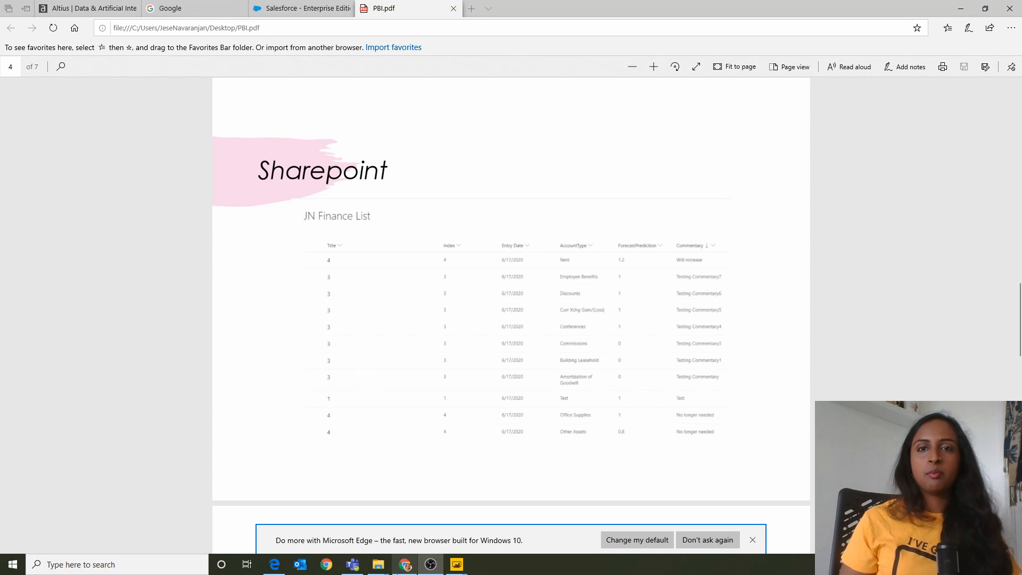
# Step: Switch from the PDF back to Chrome, go to the SharePoint JN Finance List and inspect the Title column's settings options
pyautogui.click(394, 561)
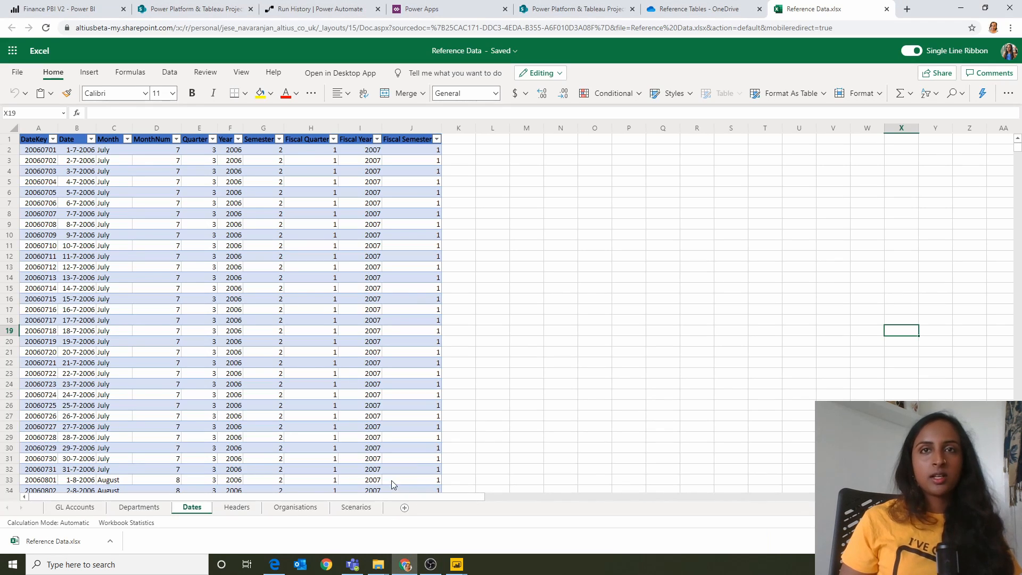
pyautogui.click(534, 12)
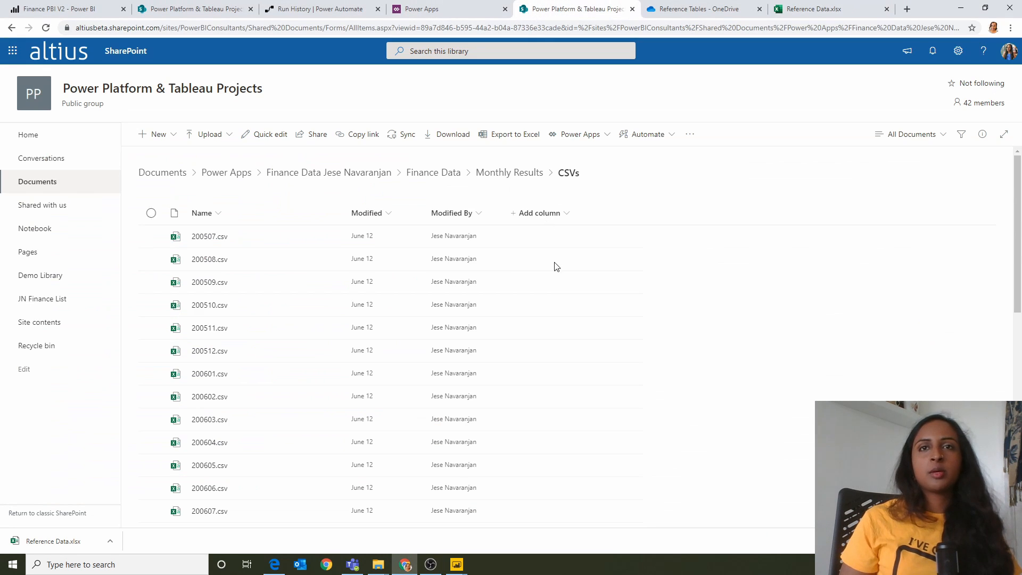
pyautogui.click(226, 15)
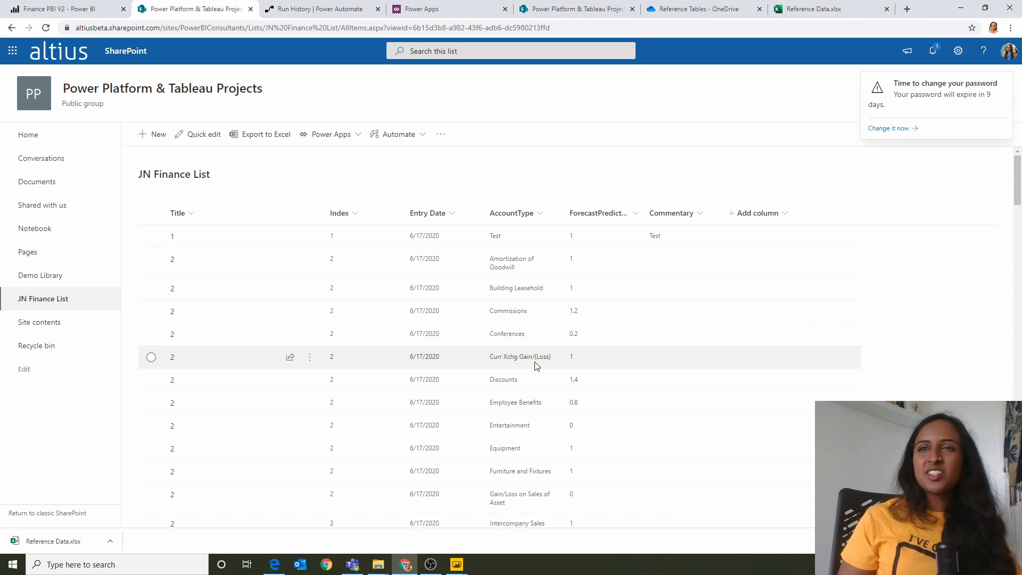
pyautogui.click(188, 213)
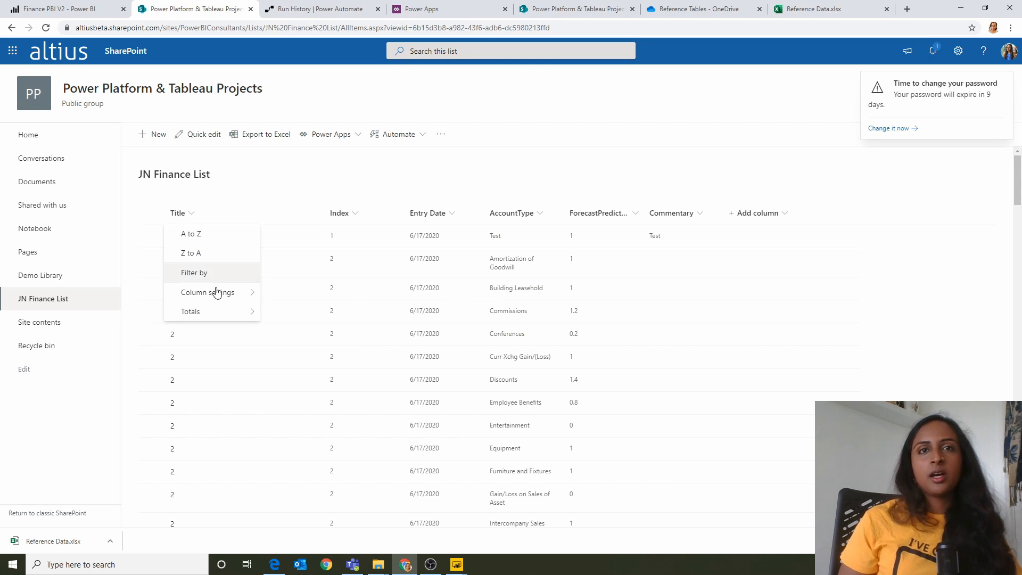
pyautogui.moveTo(224, 298)
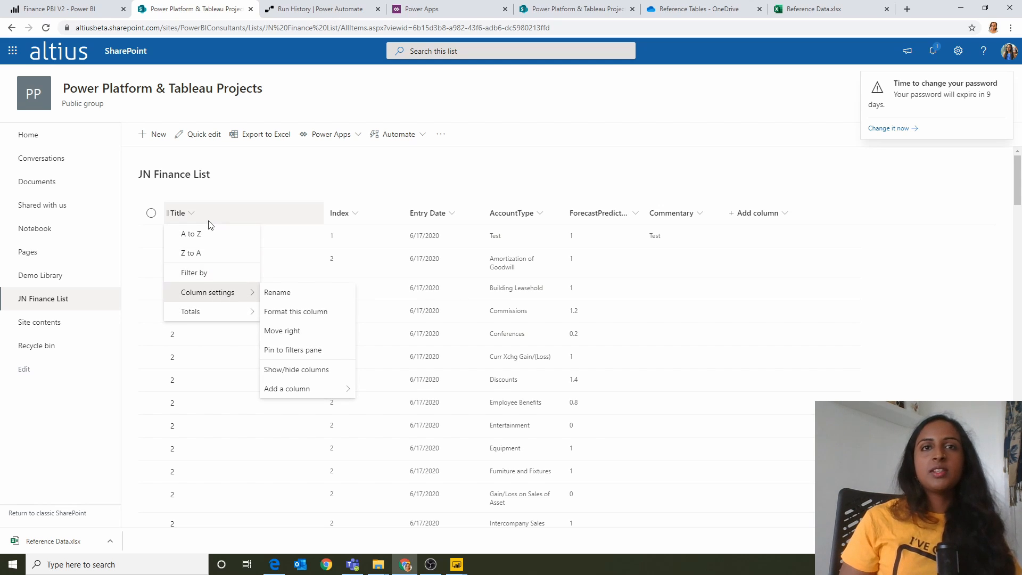
# Step: Inspect the Index column's definition in the JN Finance List, dismissing the password expiry notification
pyautogui.click(342, 214)
pyautogui.moveTo(359, 315)
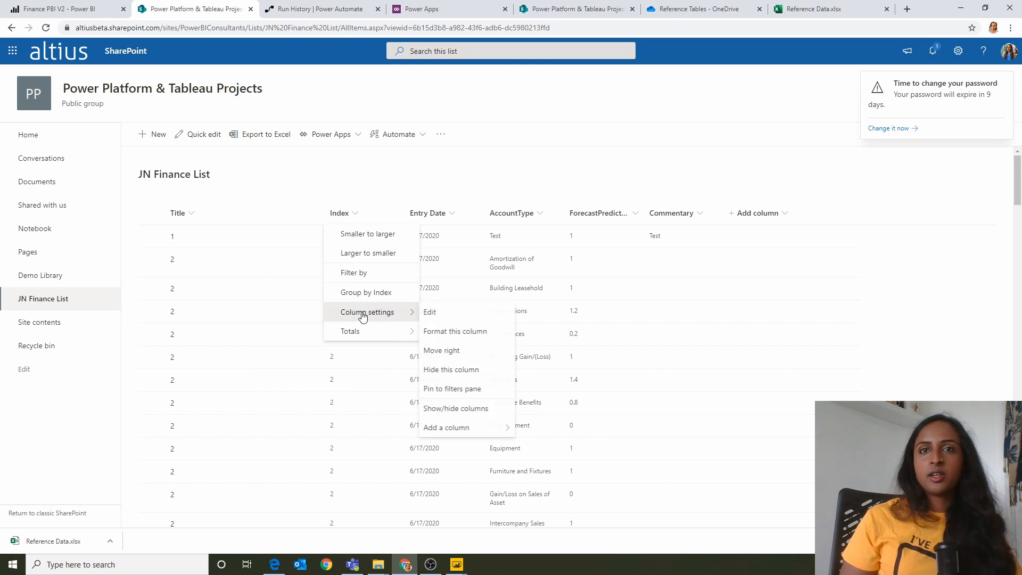
pyautogui.click(455, 313)
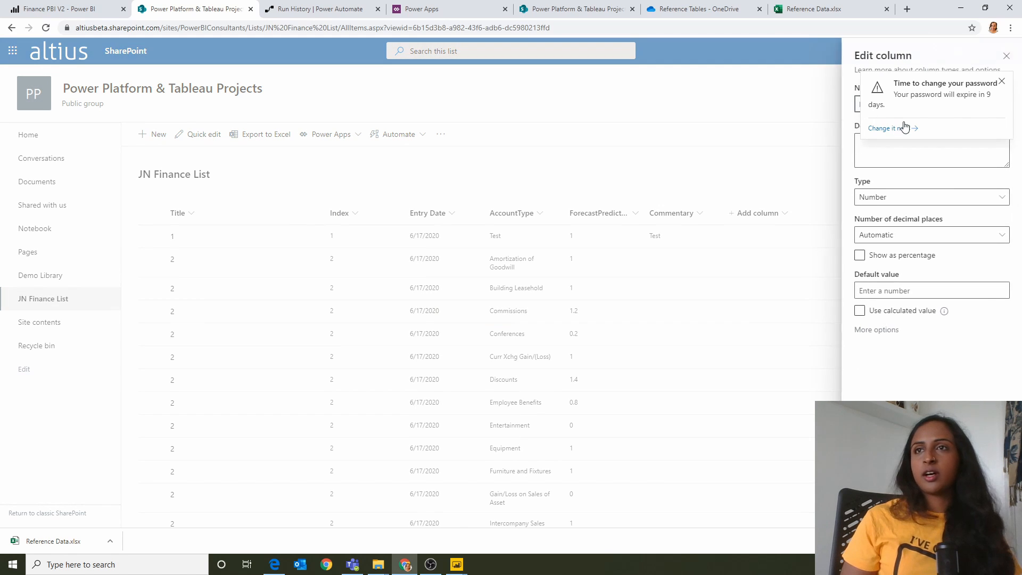
pyautogui.click(1001, 80)
pyautogui.click(377, 219)
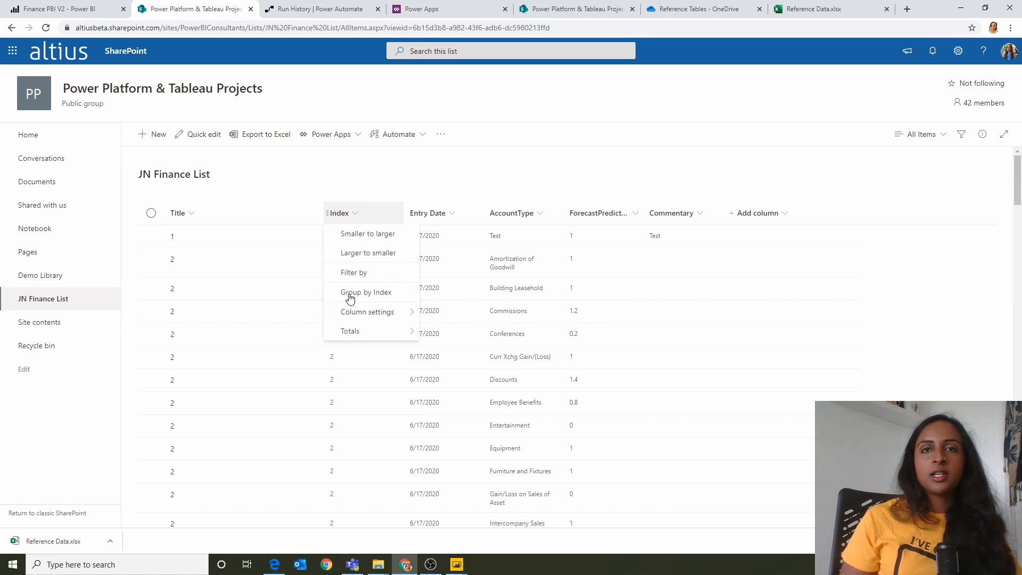
pyautogui.moveTo(354, 317)
pyautogui.click(436, 313)
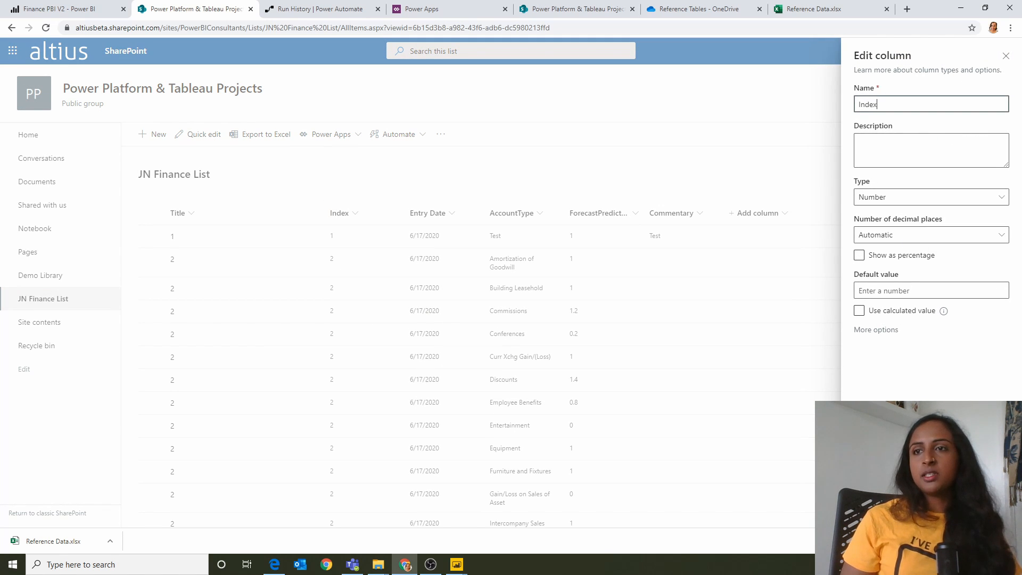
pyautogui.click(920, 510)
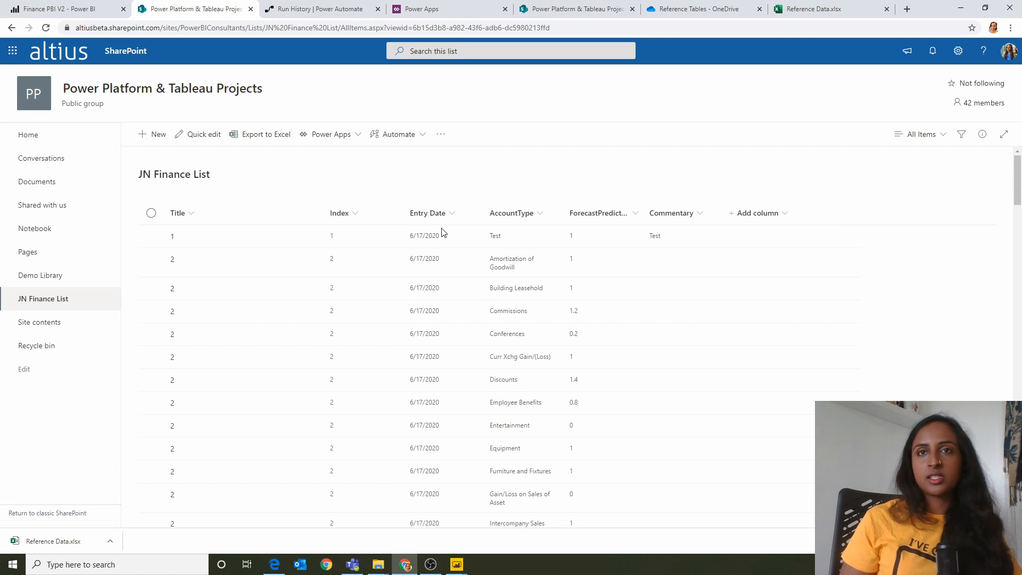
# Step: Inspect the Entry Date column's definition and close it without changes
pyautogui.click(446, 214)
pyautogui.moveTo(441, 316)
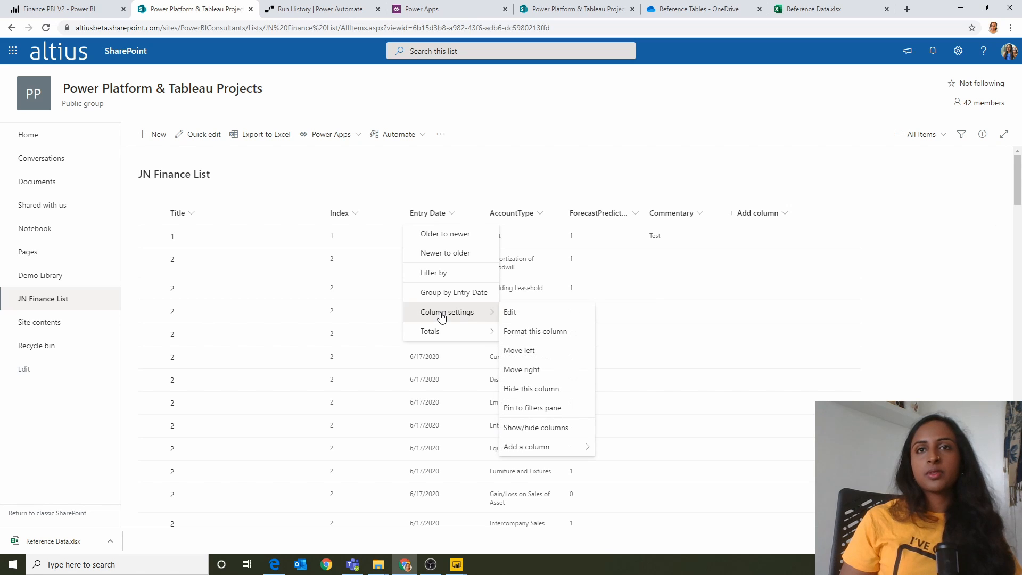
pyautogui.click(521, 314)
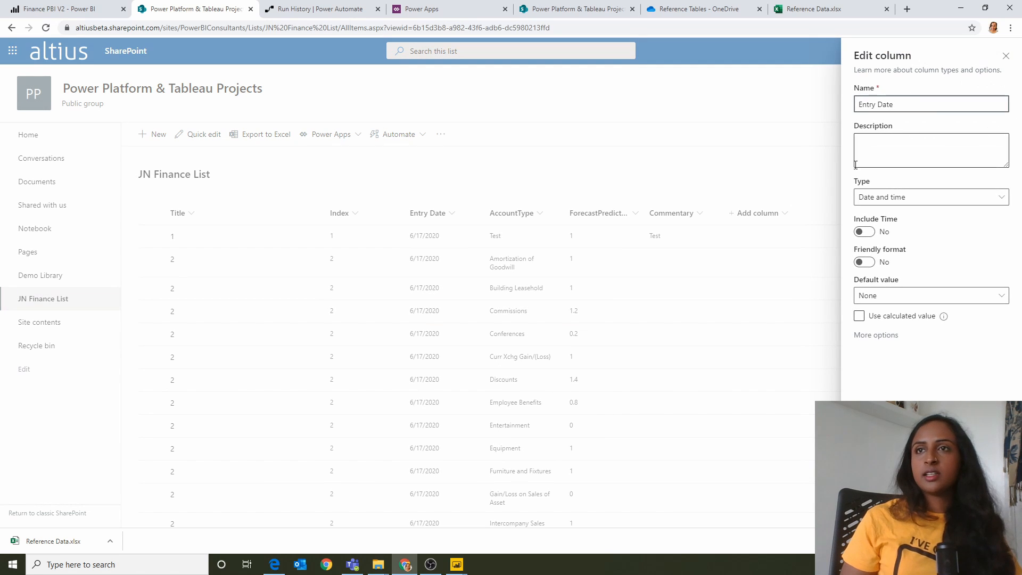
pyautogui.click(1006, 56)
# Step: Inspect the AccountType column's definition and close it without changes
pyautogui.click(537, 213)
pyautogui.moveTo(507, 316)
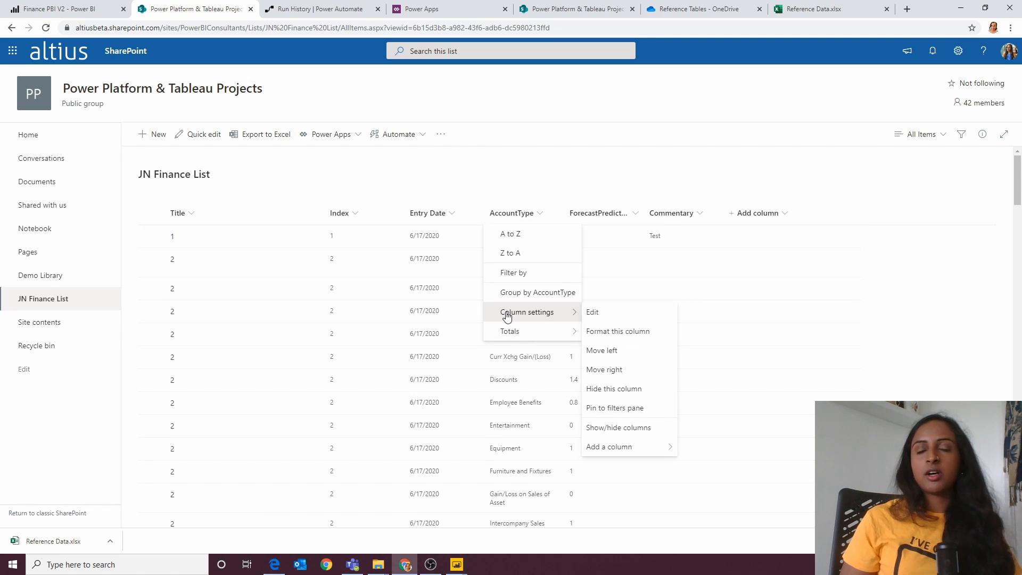
pyautogui.click(599, 314)
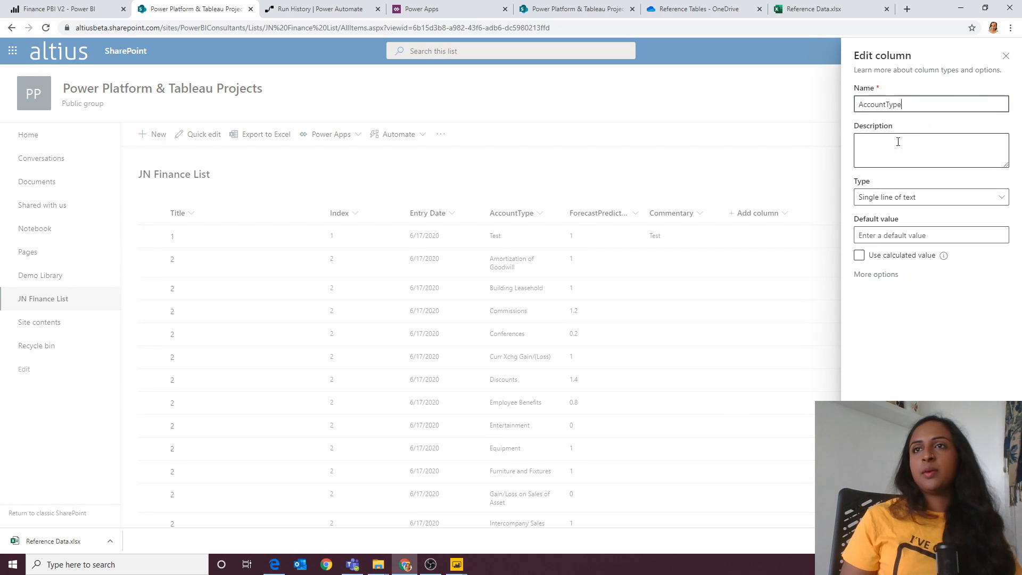
pyautogui.click(1006, 55)
# Step: Open the ForecastPrediction column's definition for inspection
pyautogui.click(634, 214)
pyautogui.moveTo(632, 311)
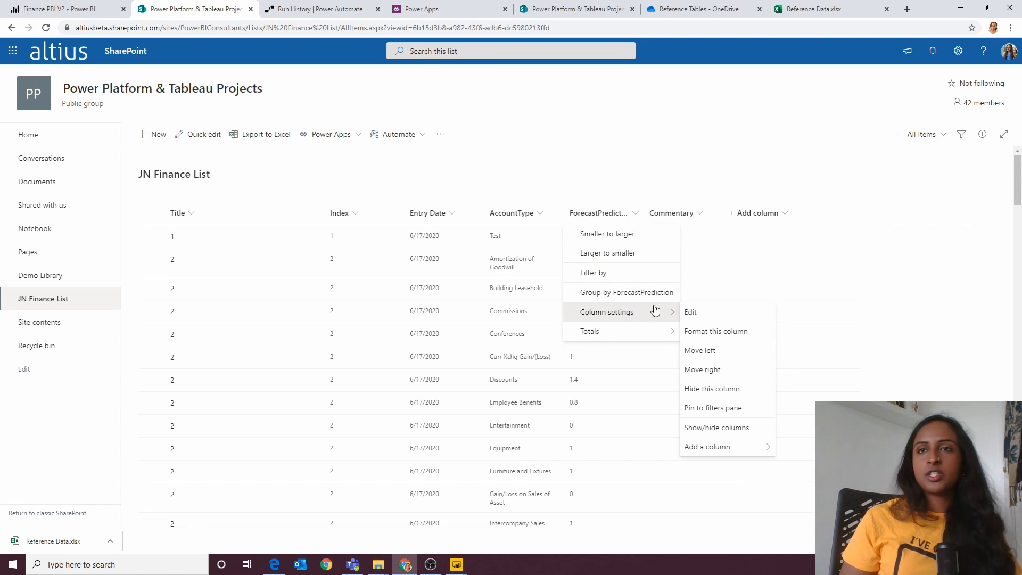
pyautogui.click(713, 313)
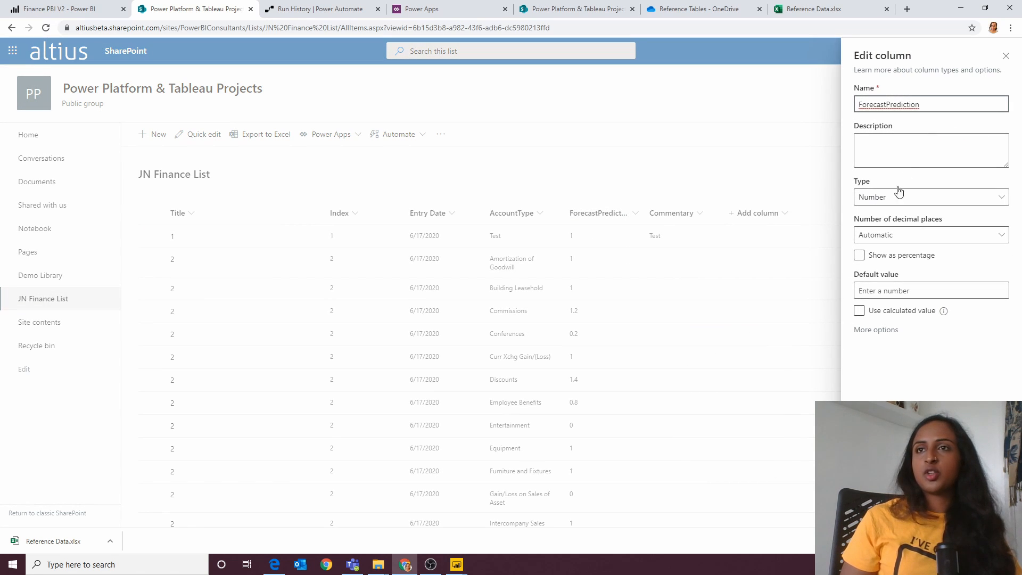
# Step: Close the ForecastPrediction column's definition, view the Commentary column's formatting options, and close them without changes
pyautogui.click(1006, 58)
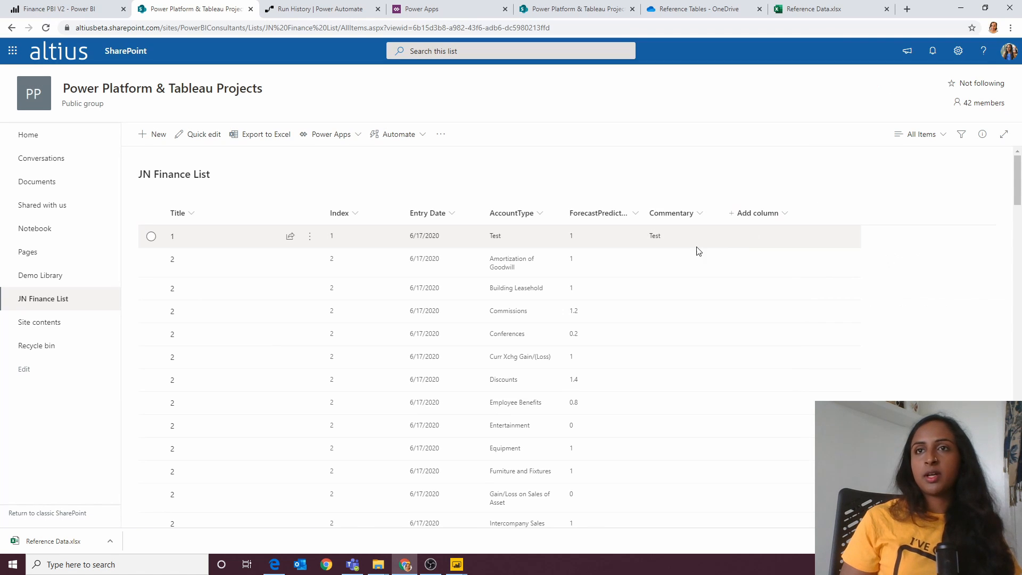
pyautogui.click(687, 214)
pyautogui.moveTo(671, 315)
pyautogui.click(760, 326)
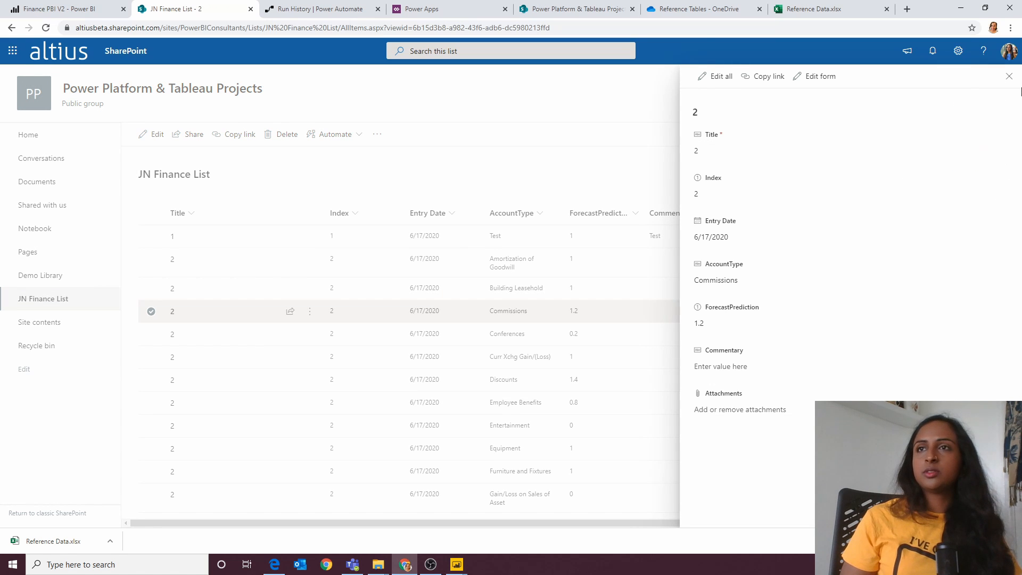
pyautogui.click(1008, 76)
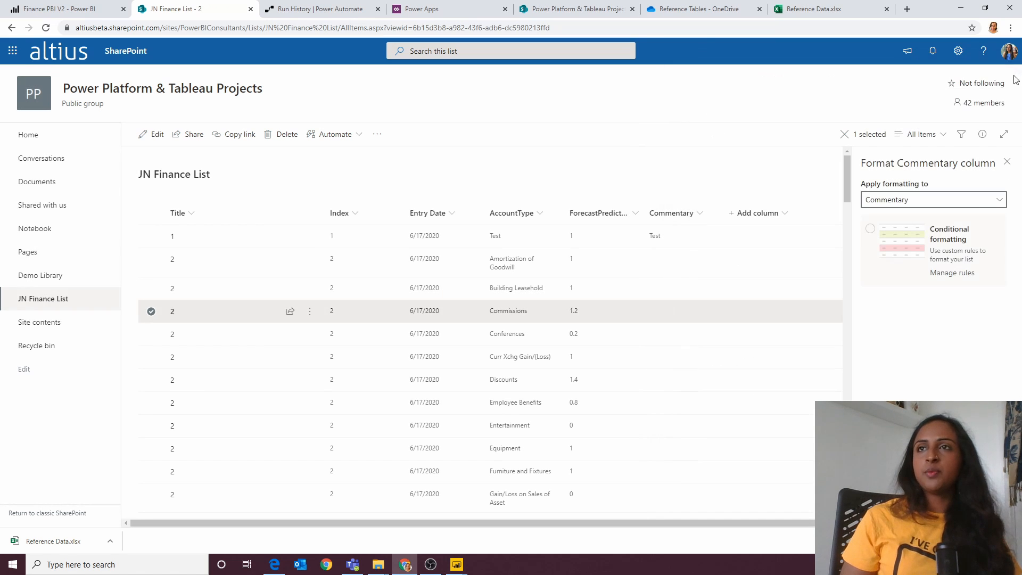
pyautogui.click(1006, 161)
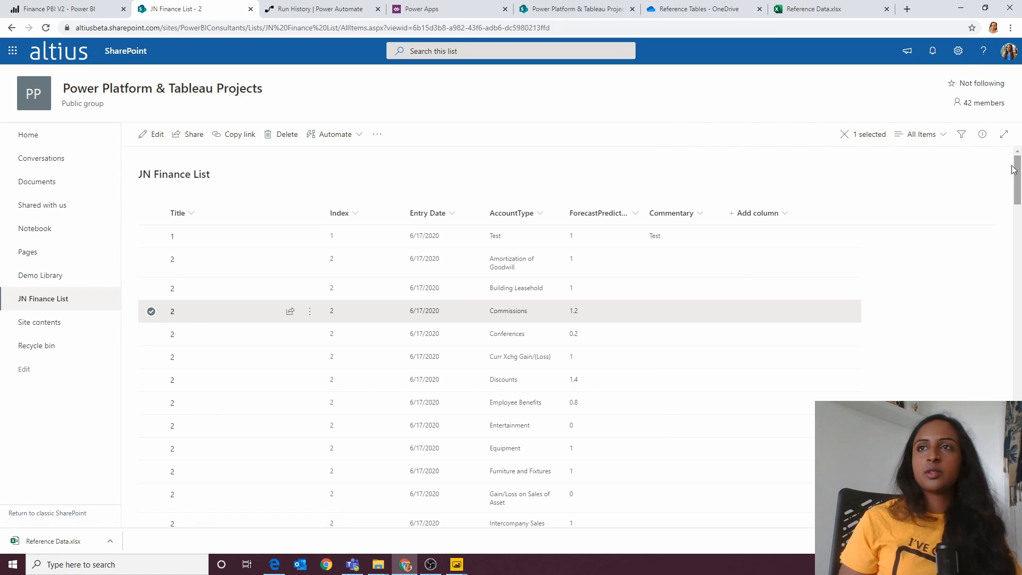
# Step: View the site's settings options, close them, and reopen the JN Finance List
pyautogui.click(958, 50)
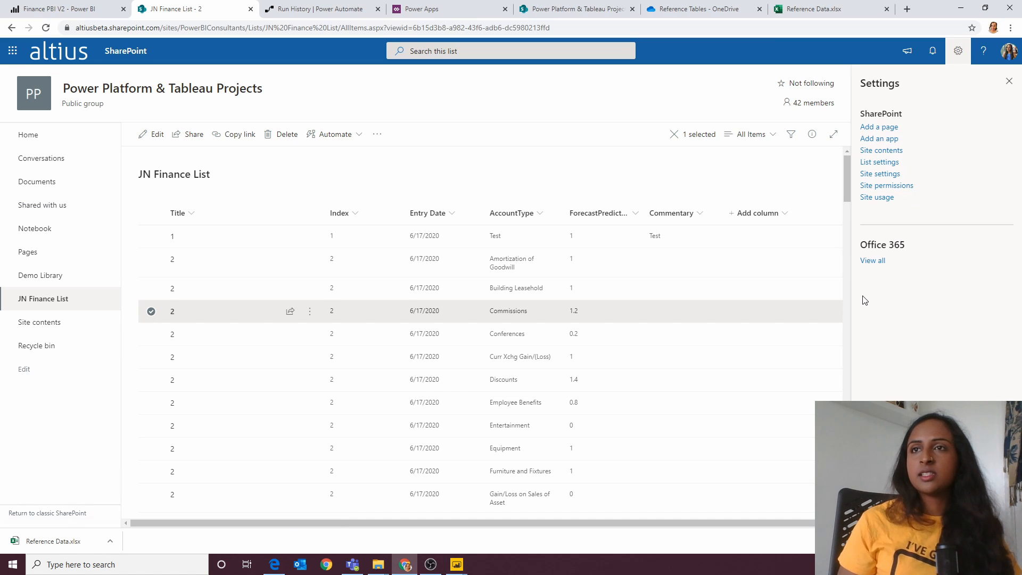
pyautogui.click(1009, 82)
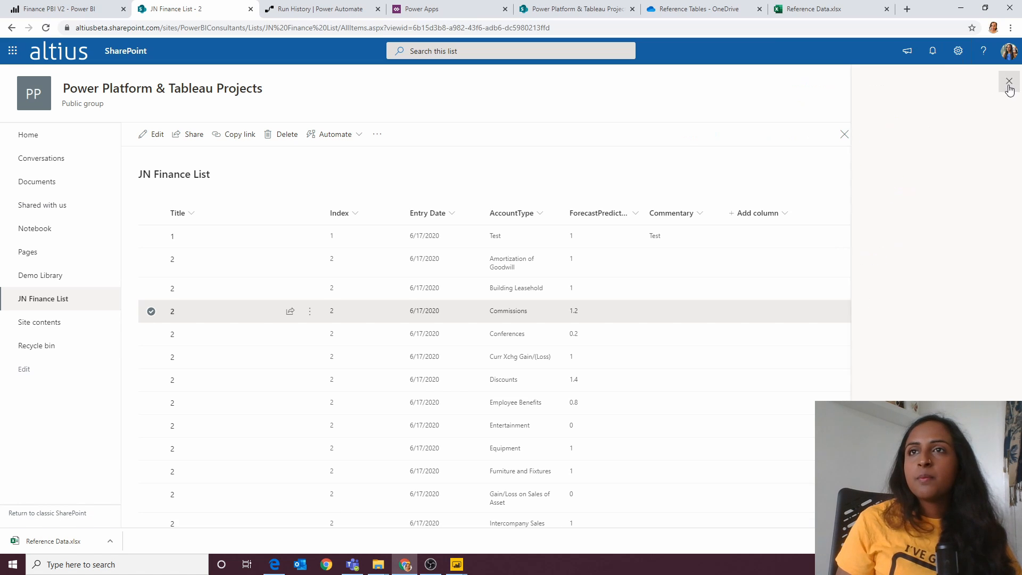
pyautogui.click(37, 301)
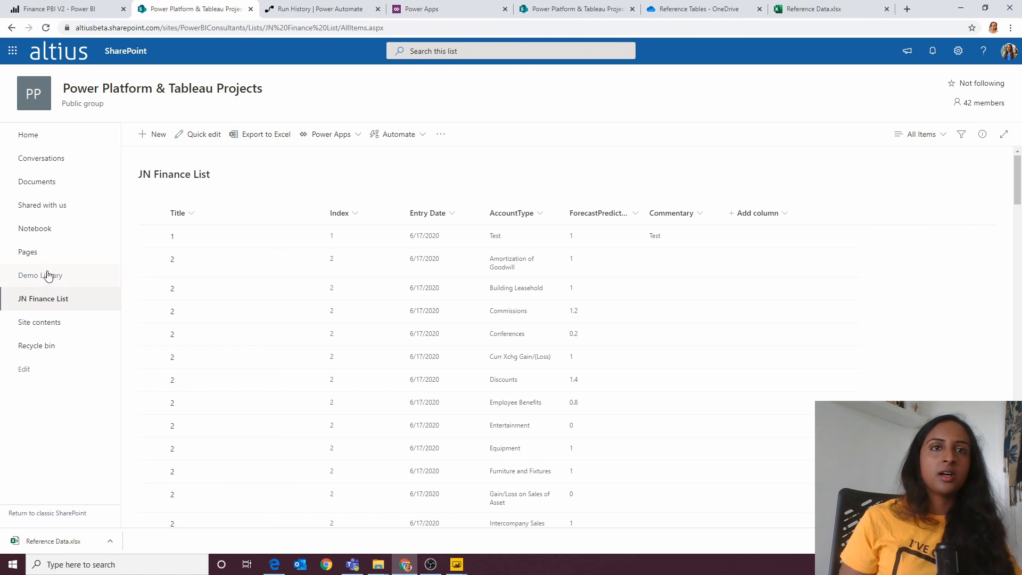
# Step: Try to open the site's Lists address by removing the JN Finance List portion from the URL
pyautogui.click(398, 22)
pyautogui.click(398, 28)
pyautogui.moveTo(426, 31); pyautogui.dragTo(296, 26)
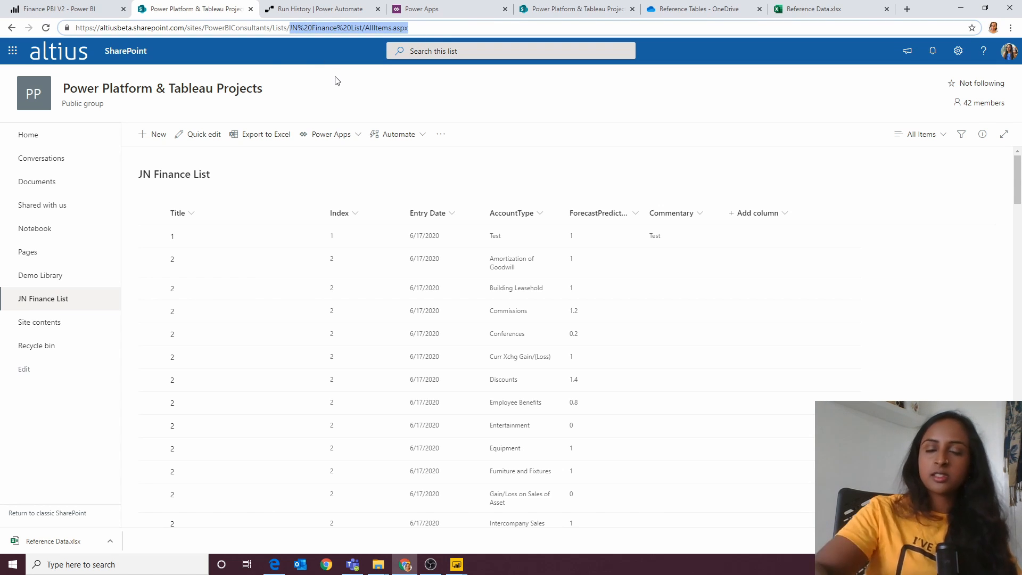
pyautogui.press('BackSpace')
pyautogui.press('Return')
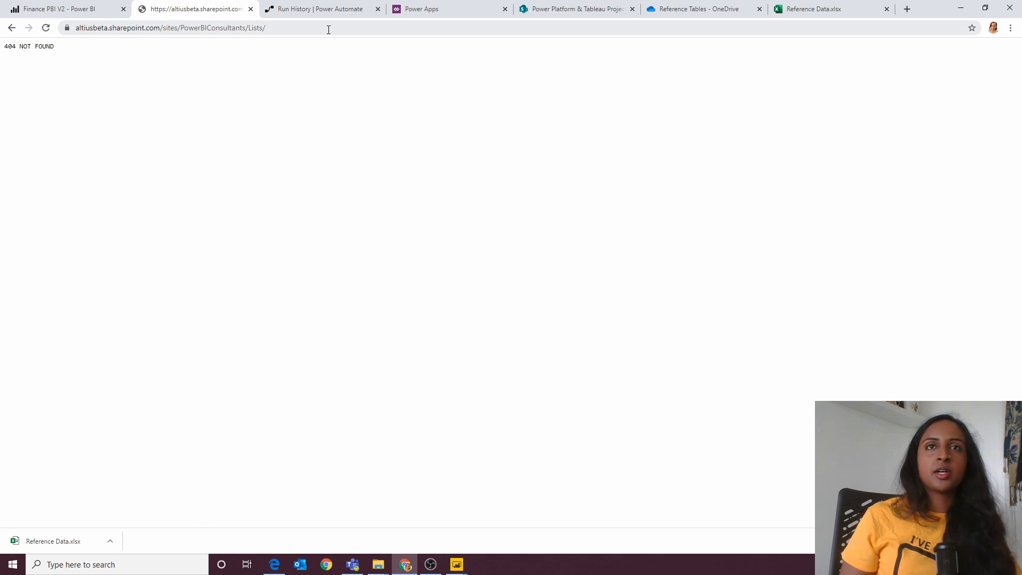
# Step: Open the Power Platform & Tableau Projects home page by shortening the address to /sites/PowerBIConsultants/
pyautogui.click(328, 29)
pyautogui.click(329, 29)
pyautogui.press('BackSpace')
pyautogui.press('BackSpace')
pyautogui.press('BackSpace')
pyautogui.press('BackSpace')
pyautogui.press('BackSpace')
pyautogui.press('BackSpace')
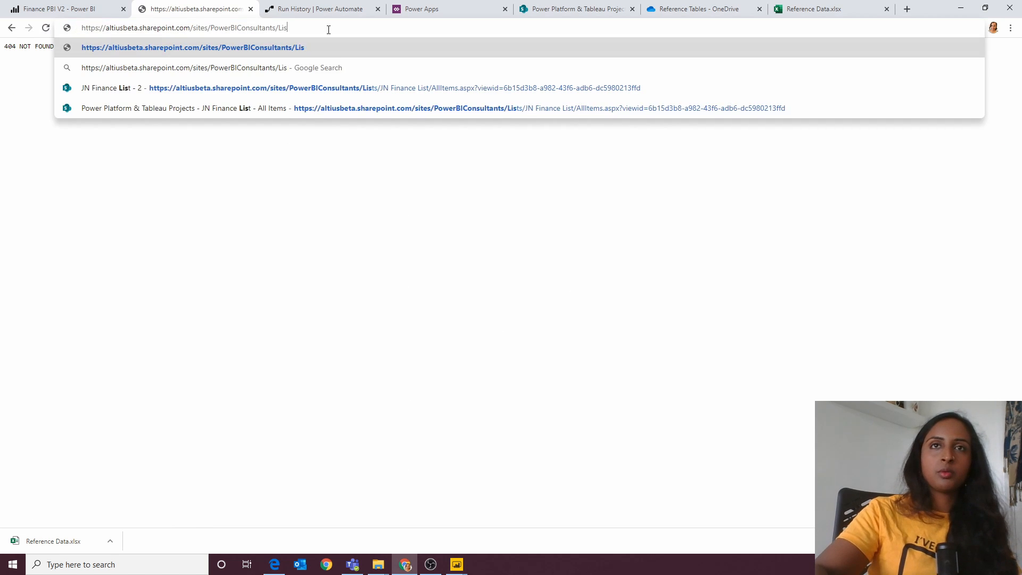
pyautogui.press('Return')
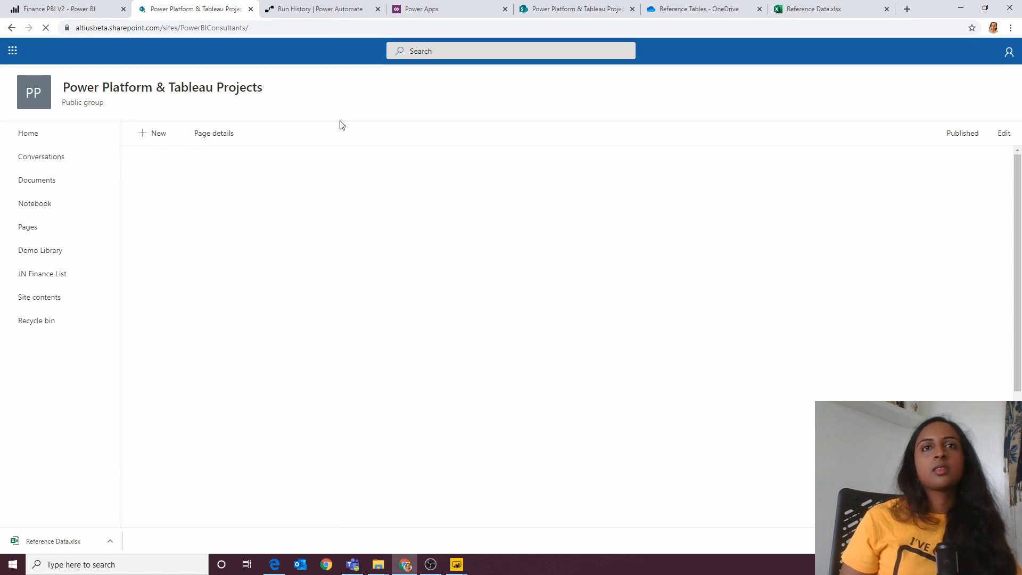
# Step: Create a new SharePoint list named Test List that is shown in the site navigation
pyautogui.click(162, 137)
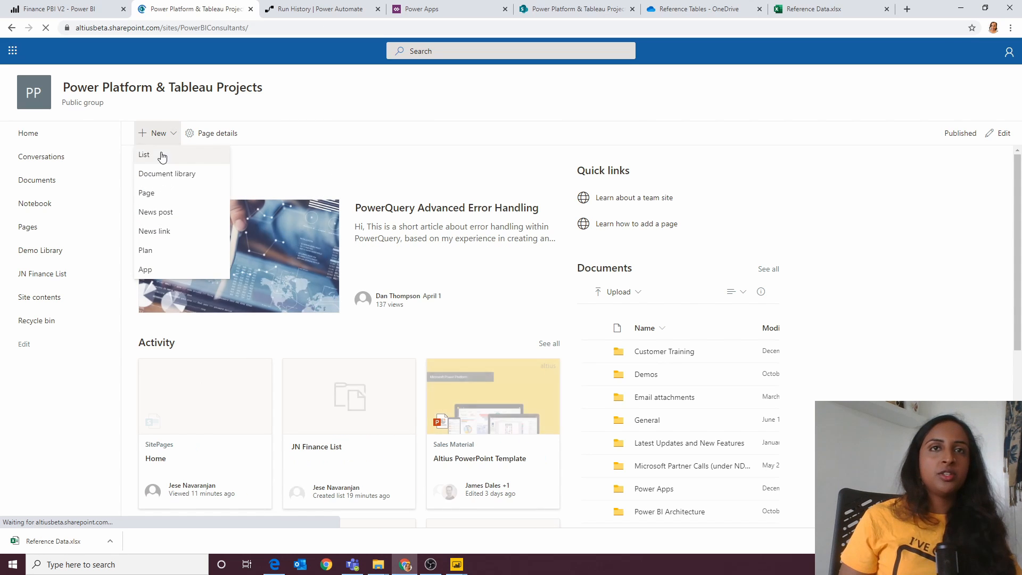
pyautogui.click(163, 155)
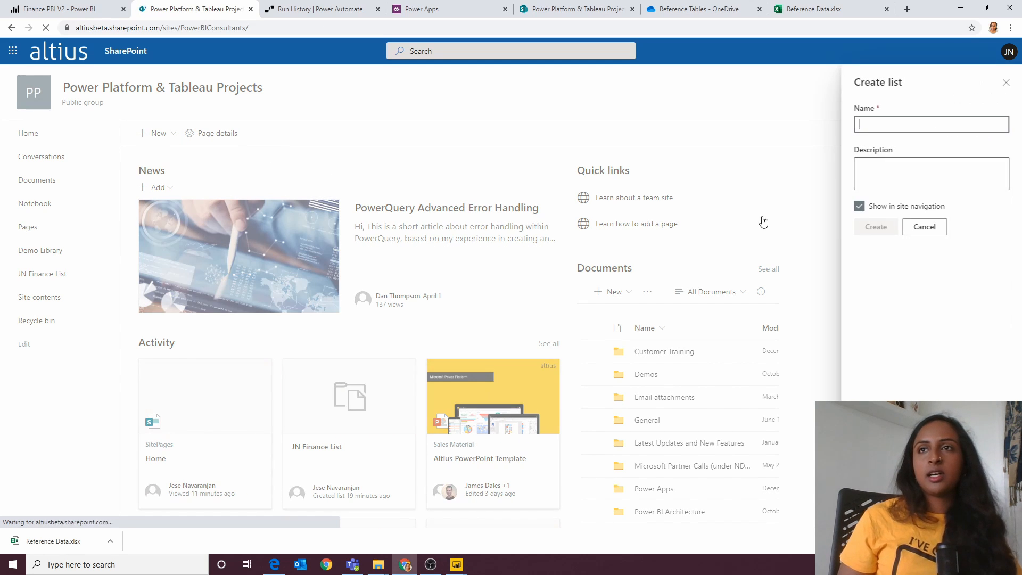
pyautogui.write('T')
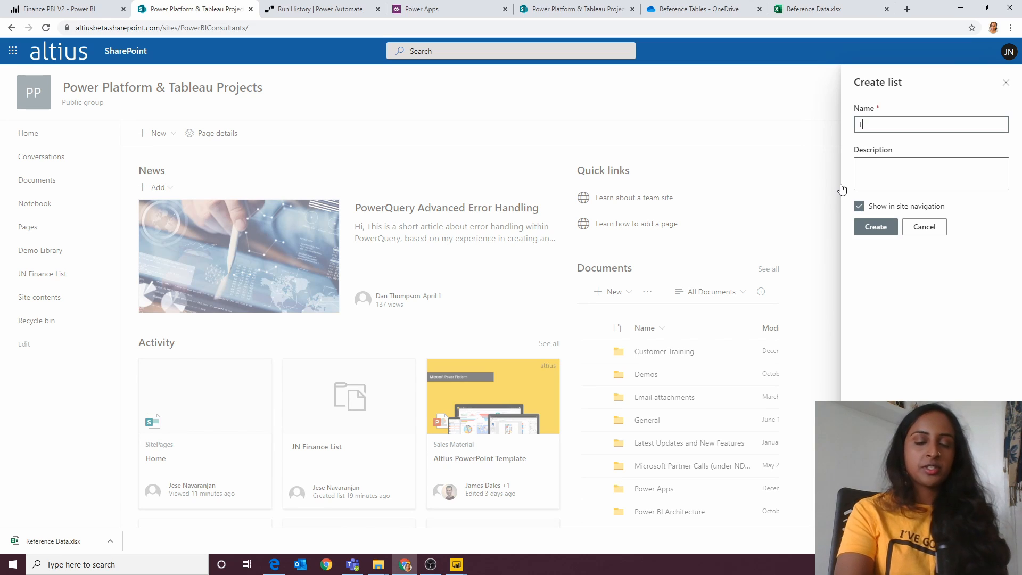
pyautogui.write('est List')
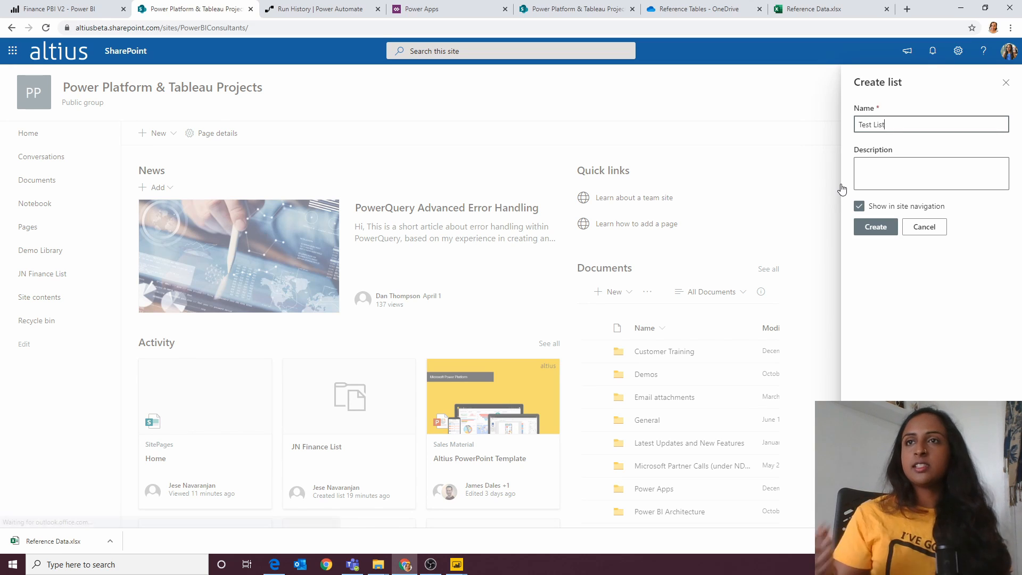
pyautogui.click(876, 220)
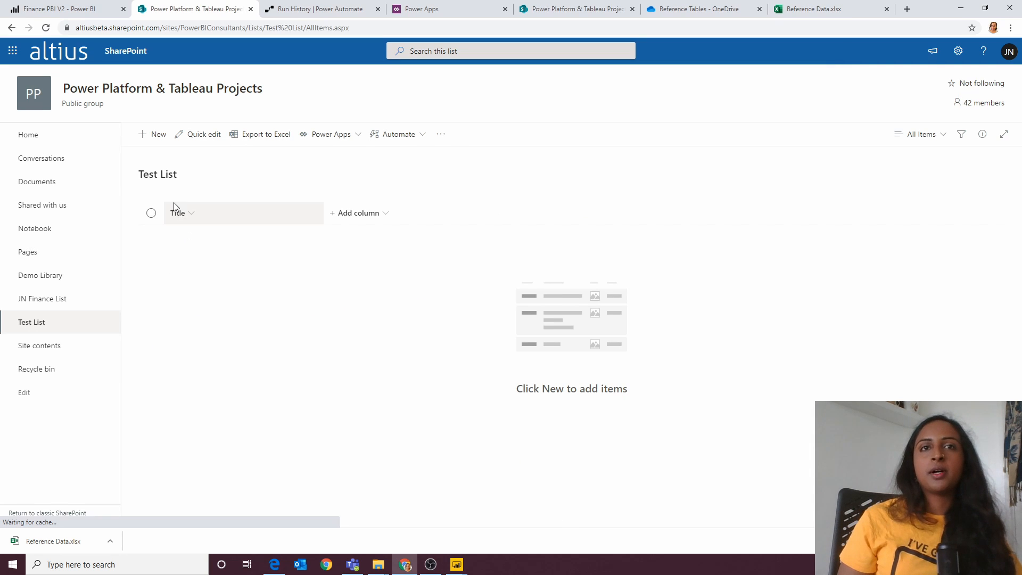
# Step: Add a single line of text column named Commentary to Test List
pyautogui.click(345, 213)
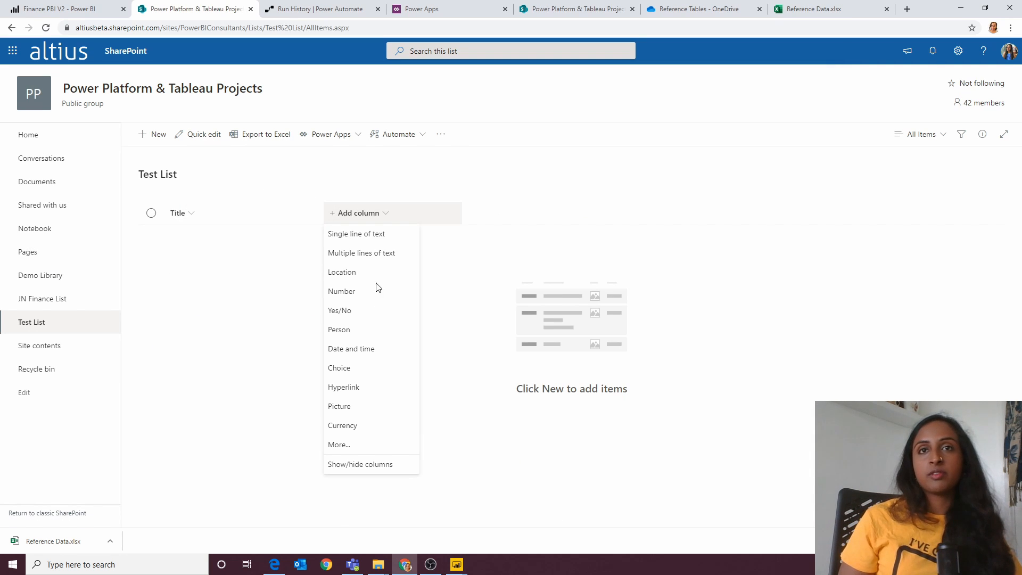
pyautogui.click(372, 237)
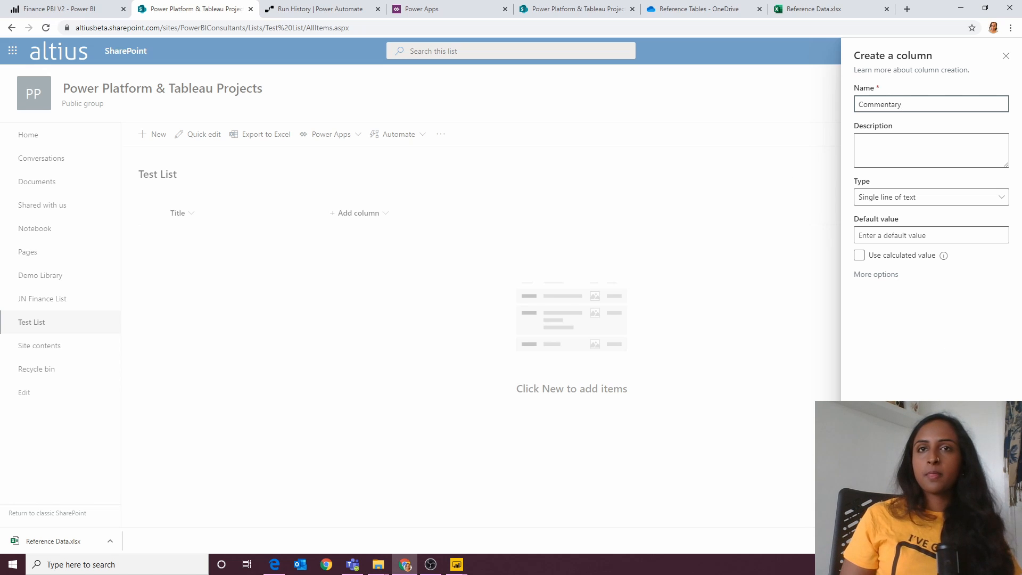
pyautogui.click(874, 511)
# Step: Add a Number column named Forecast with automatic decimal places to Test List
pyautogui.click(471, 213)
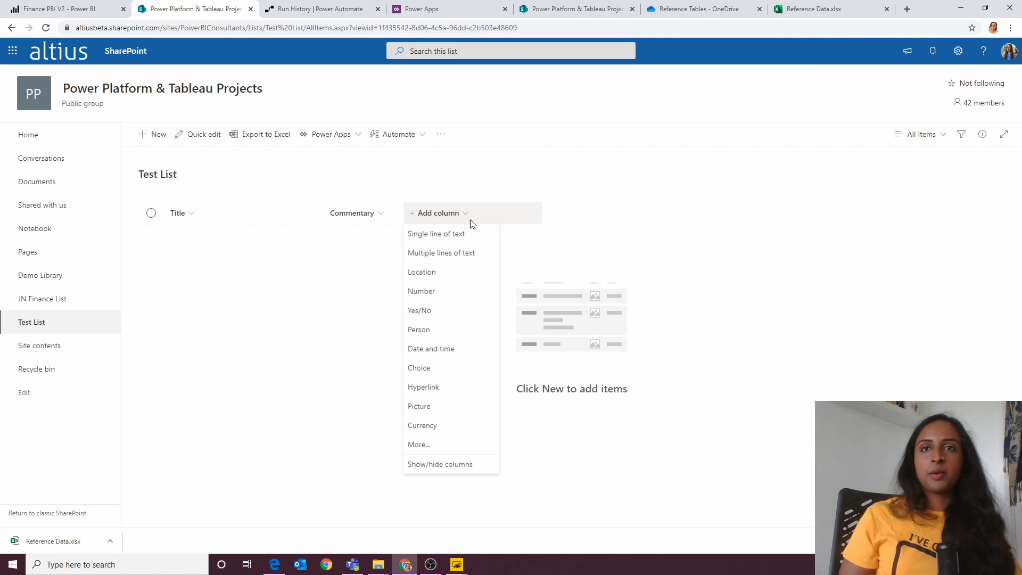
pyautogui.click(455, 291)
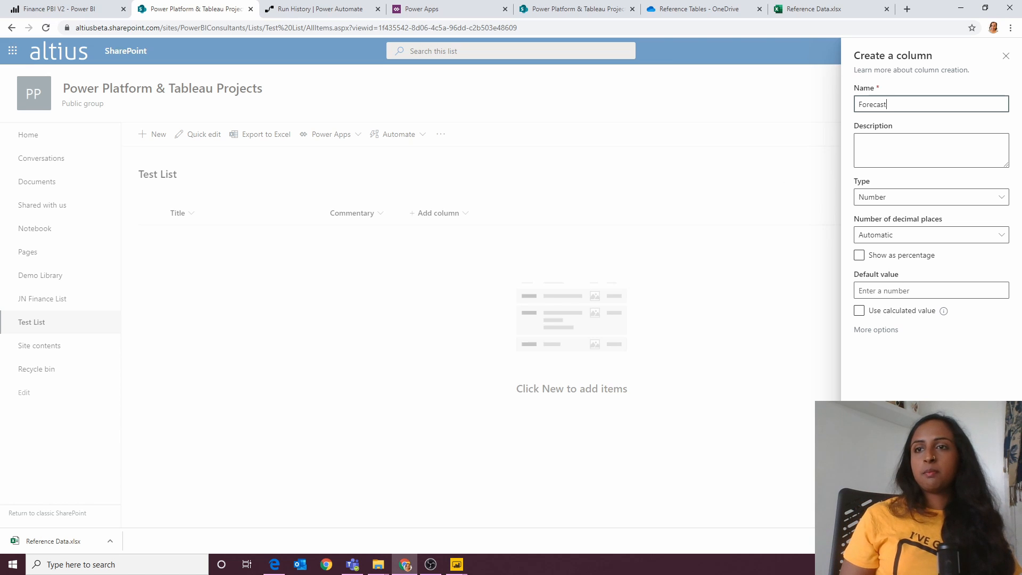
pyautogui.click(874, 510)
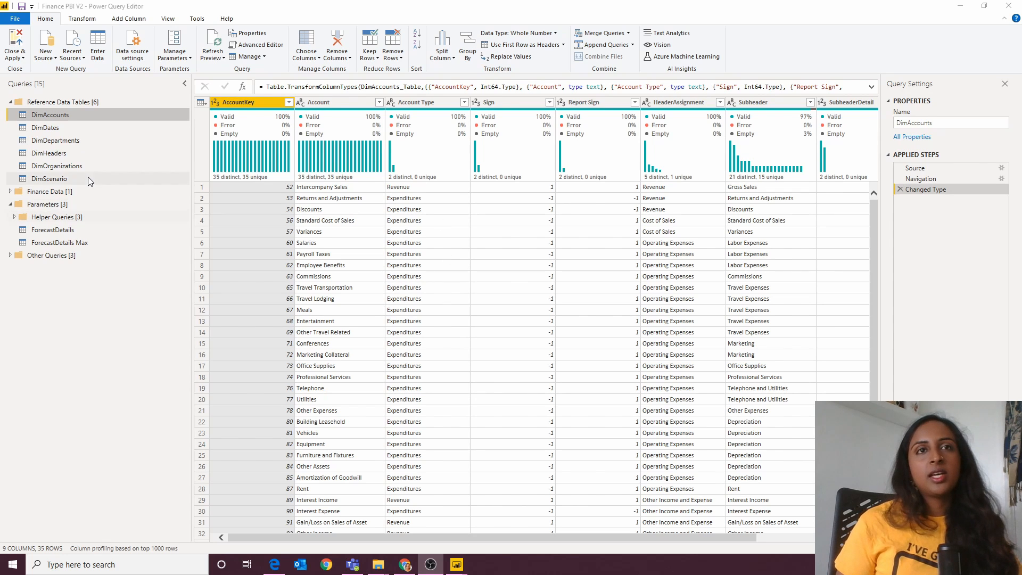
# Step: Review the reference data tables in Power Query Editor: DimAccounts, DimDates, DimDepartments, DimHeaders, DimOrganizations and DimScenario
pyautogui.click(81, 130)
pyautogui.click(79, 140)
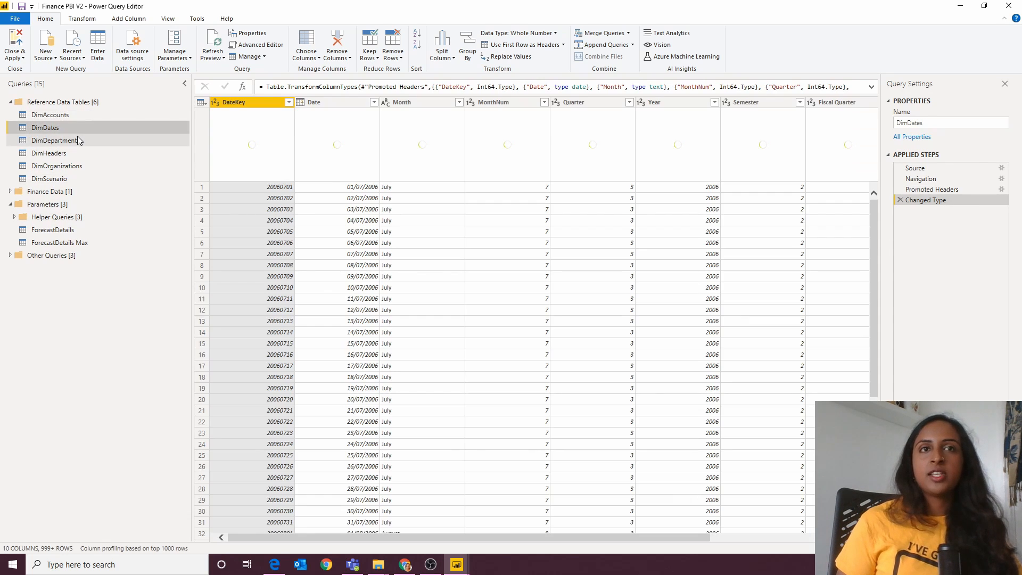
pyautogui.click(74, 165)
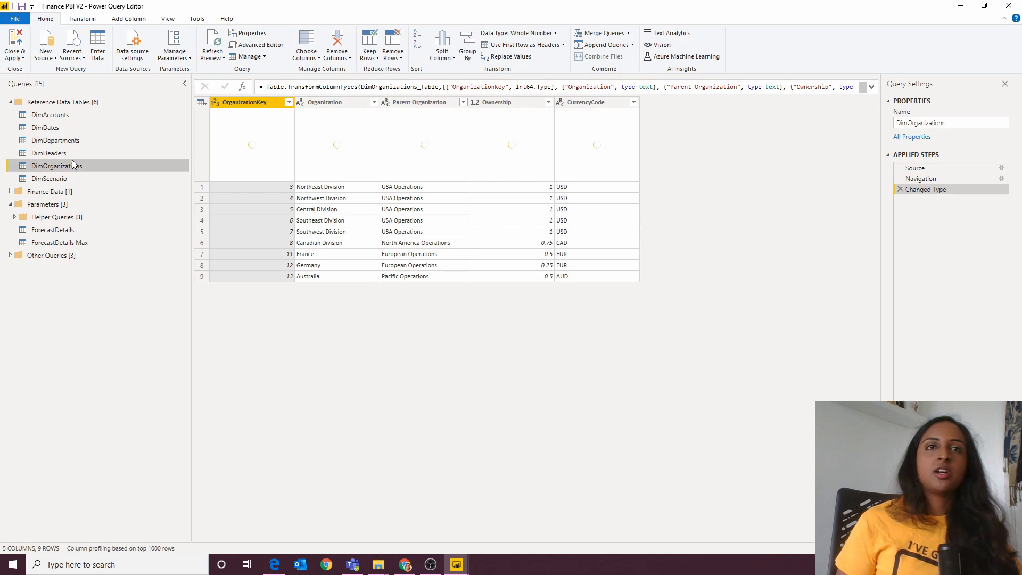
pyautogui.click(70, 153)
pyautogui.click(62, 113)
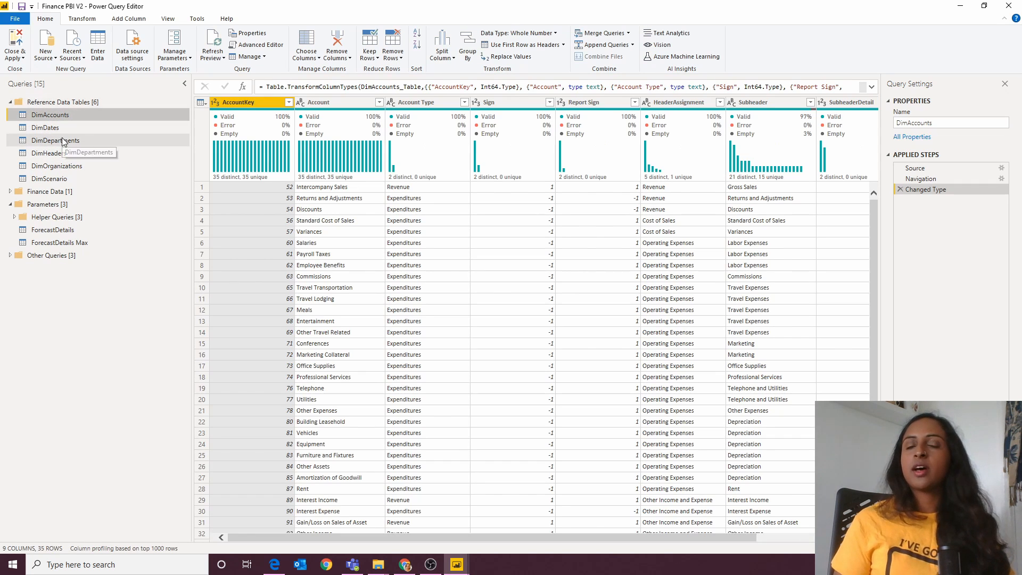
pyautogui.click(80, 127)
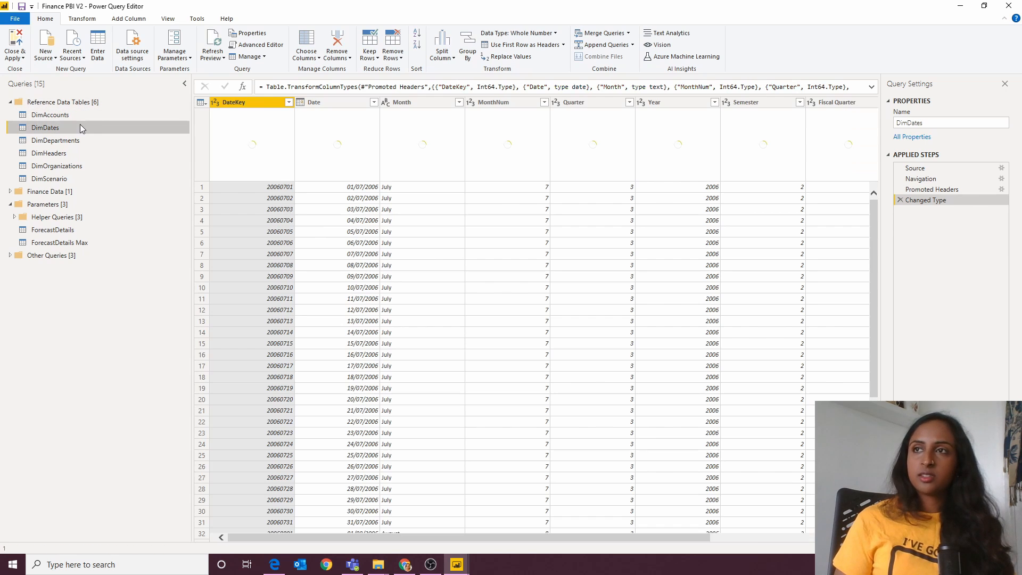
pyautogui.click(79, 140)
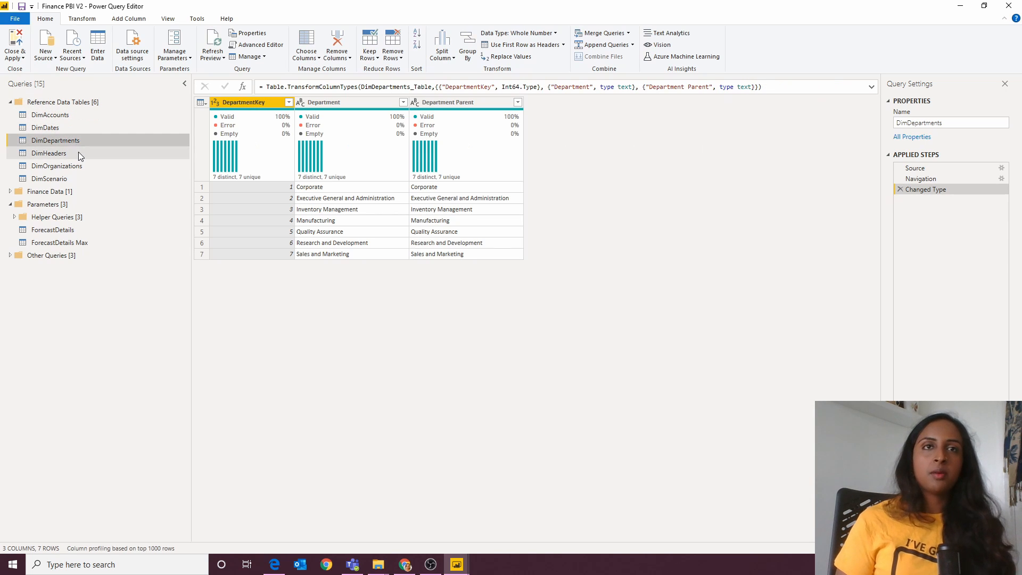
pyautogui.click(78, 153)
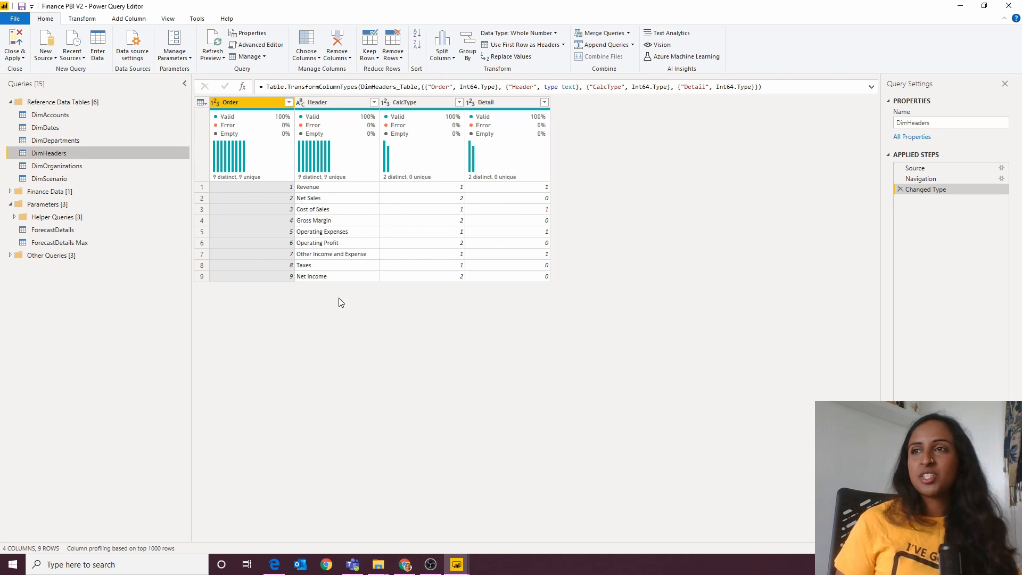
pyautogui.click(88, 168)
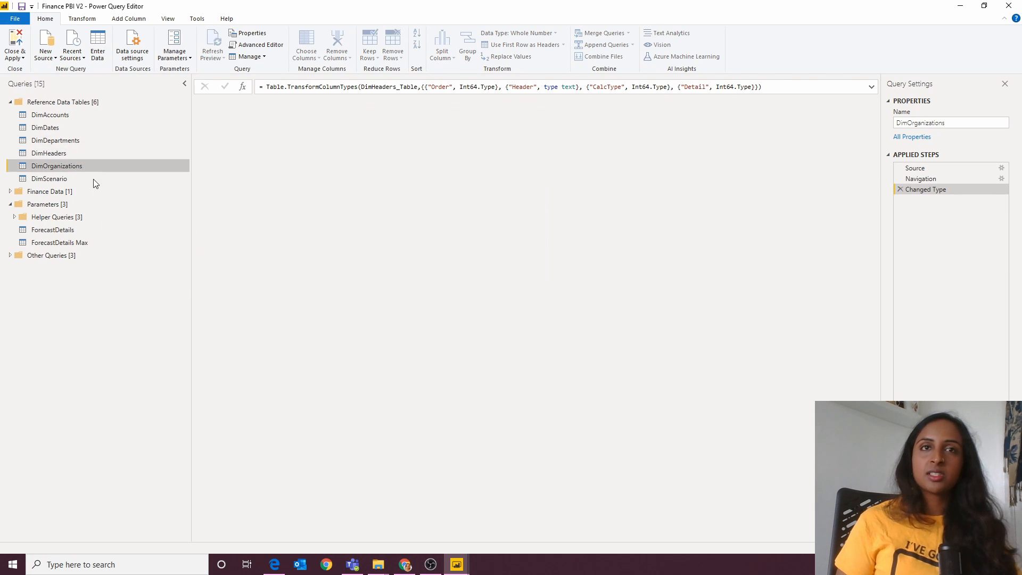
pyautogui.click(48, 179)
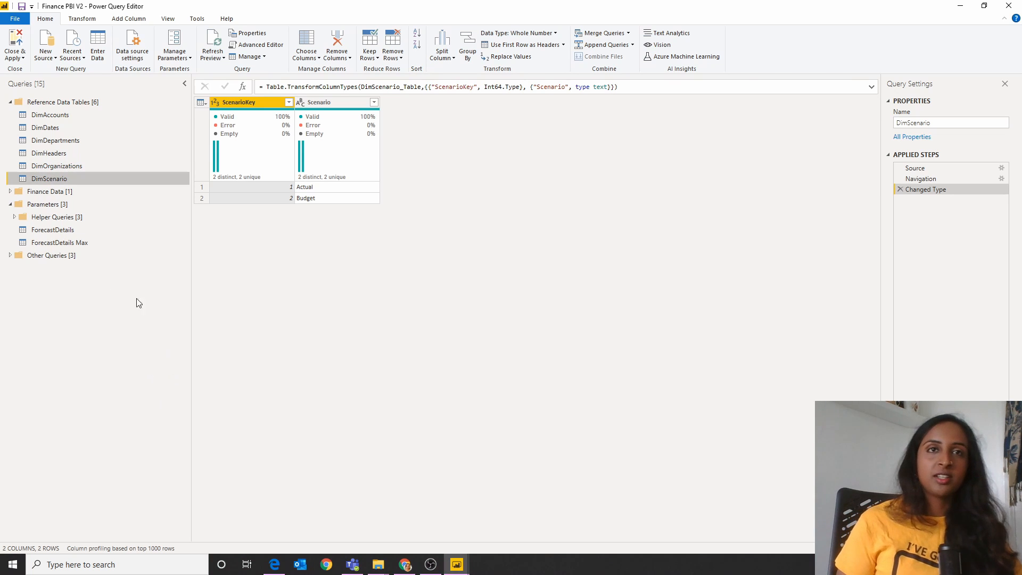
# Step: Examine the FinanceData query's columns through Forecast, and the ForecastDetails query including its Commentary column
pyautogui.click(60, 232)
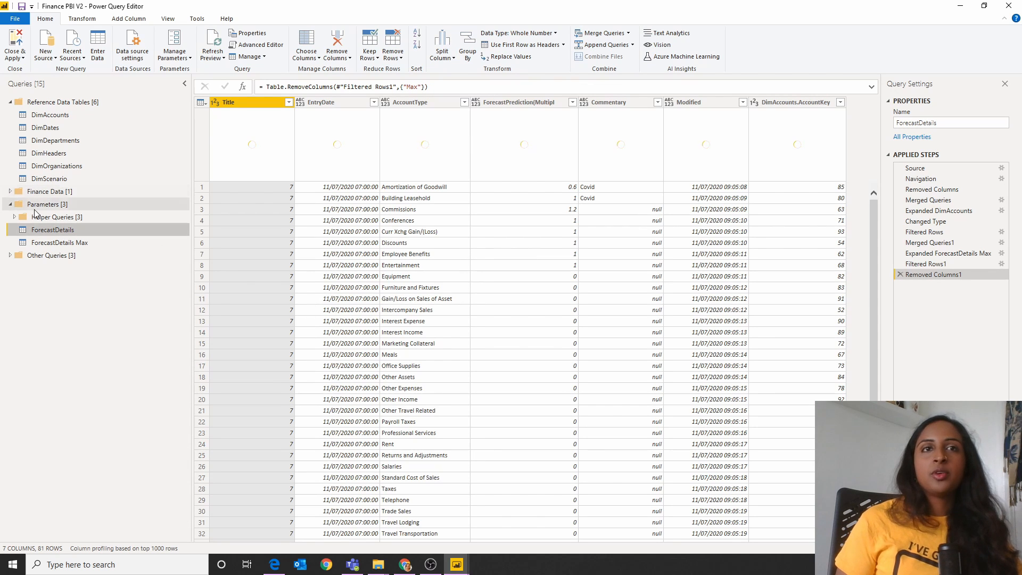
pyautogui.click(42, 193)
pyautogui.click(10, 191)
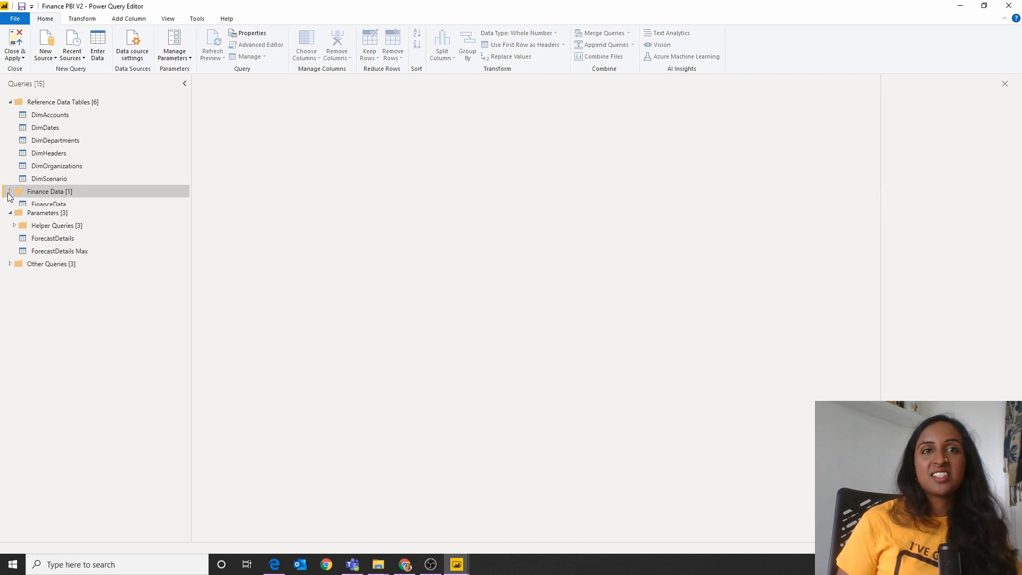
pyautogui.click(28, 207)
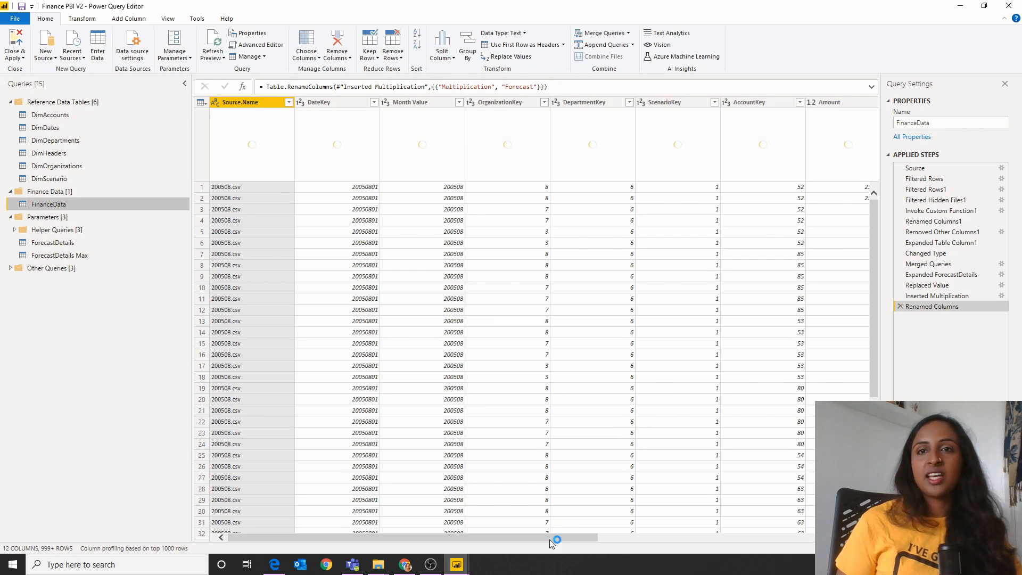
pyautogui.moveTo(550, 539); pyautogui.dragTo(790, 560)
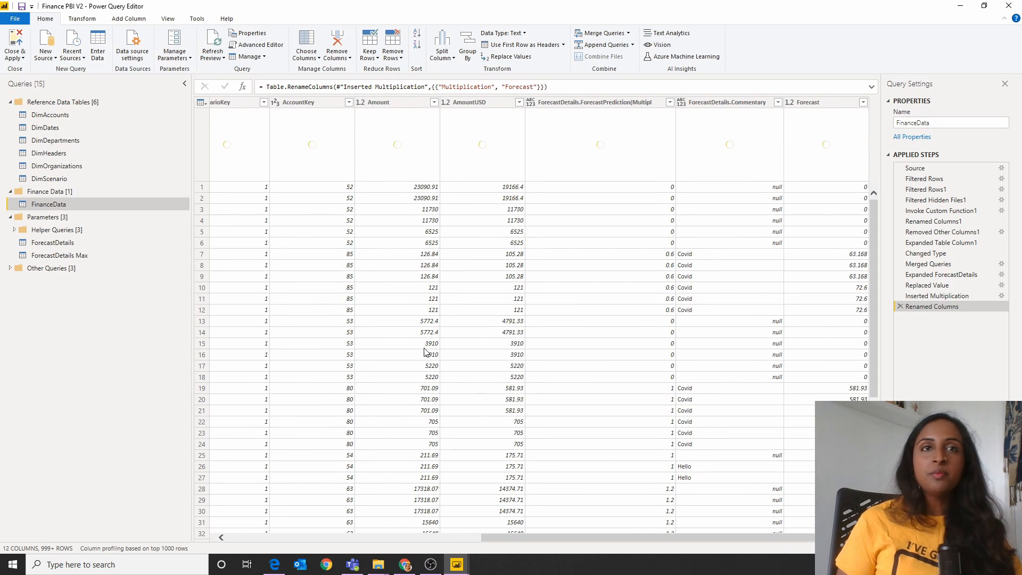
pyautogui.click(75, 243)
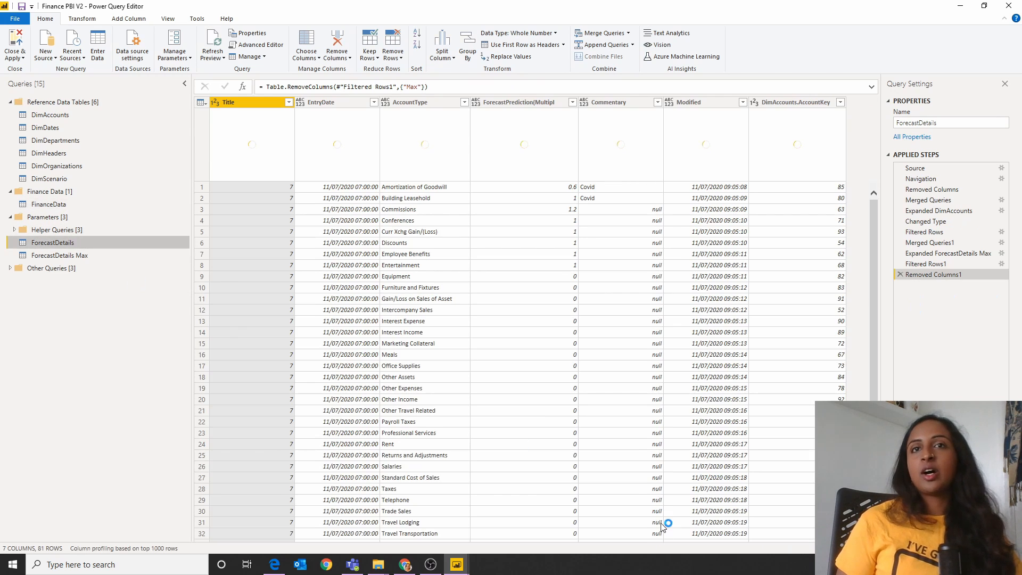
pyautogui.click(642, 367)
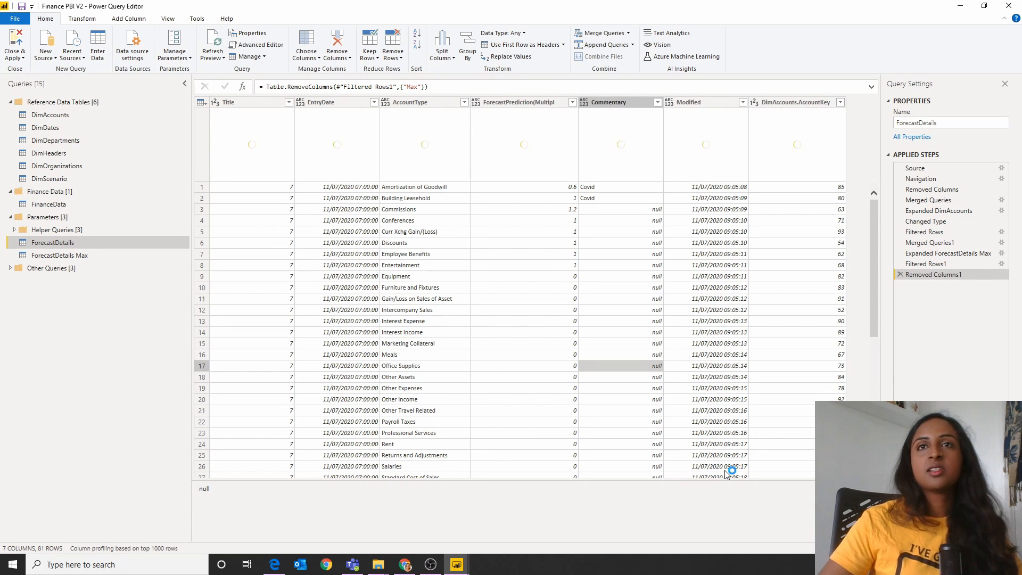
# Step: Examine the account key column in ForecastDetails and the forecast prediction column merged into the FinanceData query
pyautogui.press('Right')
pyautogui.press('Right')
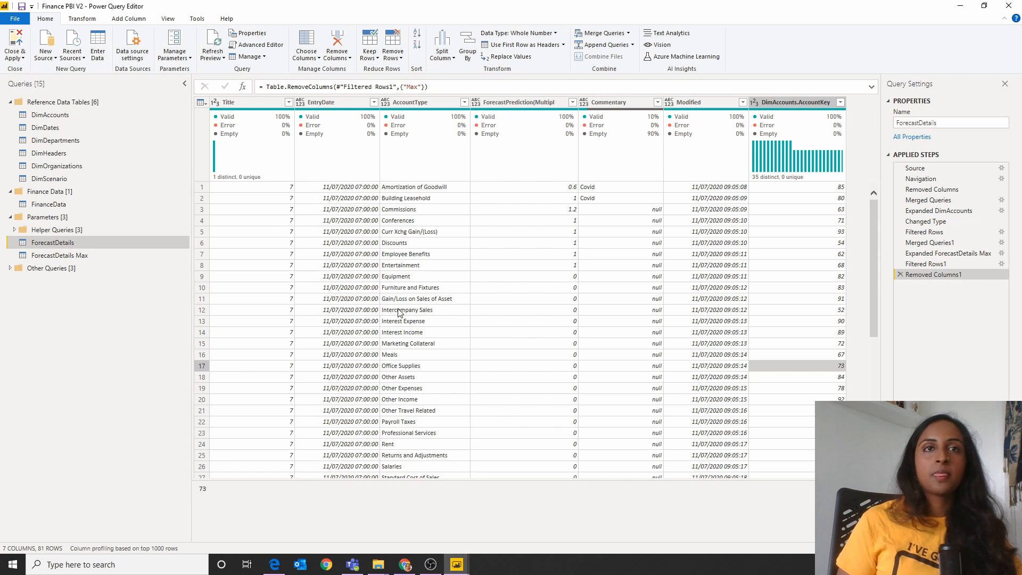
pyautogui.click(77, 205)
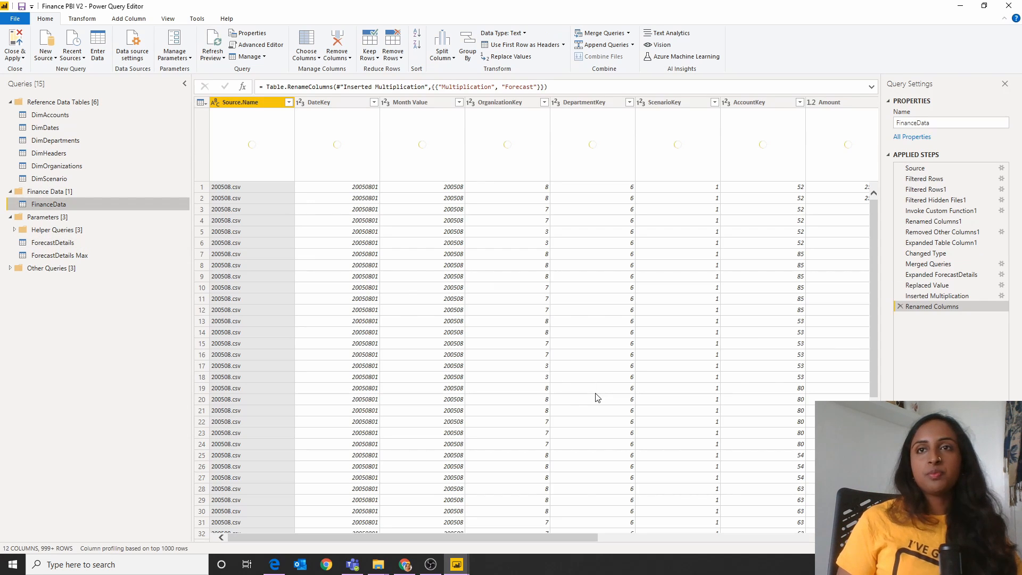
pyautogui.moveTo(560, 537); pyautogui.dragTo(813, 569)
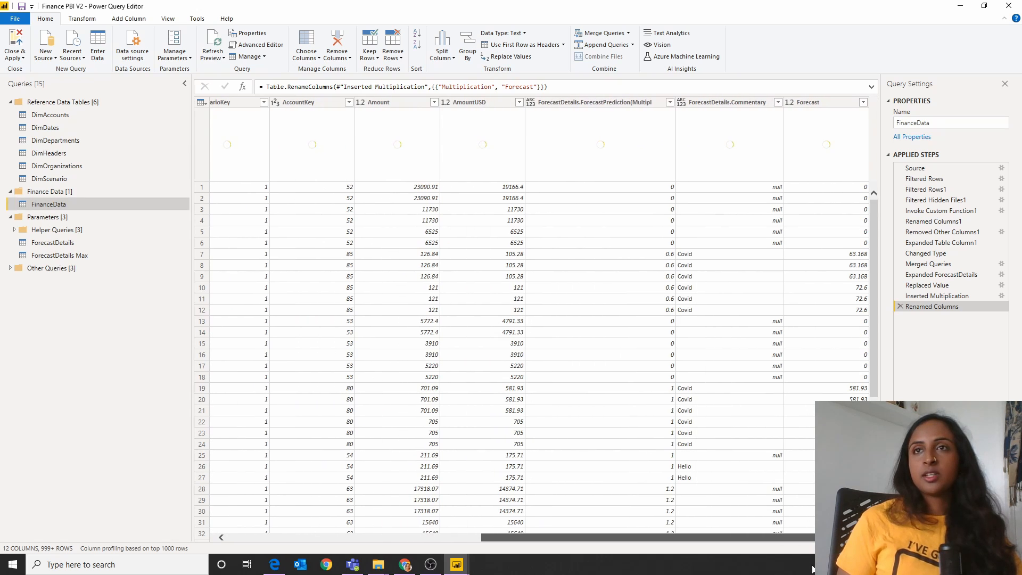
pyautogui.click(573, 102)
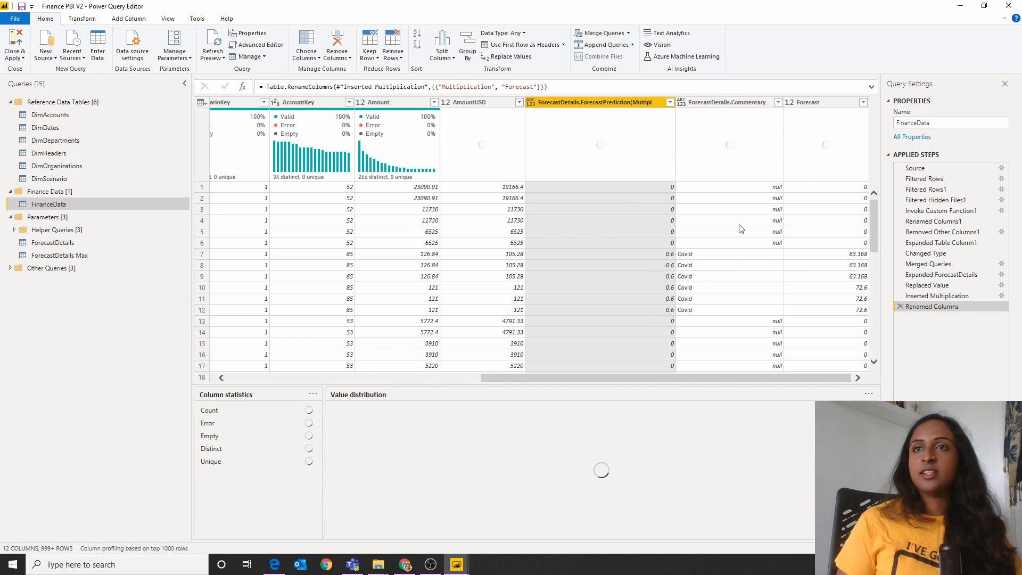
# Step: Switch to the Power BI Desktop report, inspect the Graphical page's Income Statement chart and matrix, and dismiss the auto recovery notice
pyautogui.click(456, 564)
pyautogui.click(336, 494)
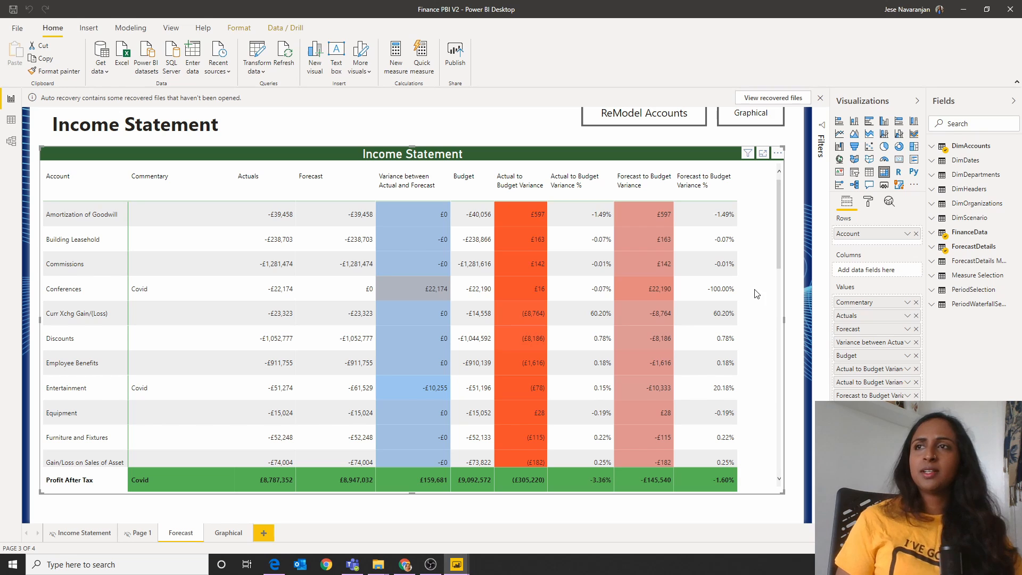
pyautogui.click(228, 532)
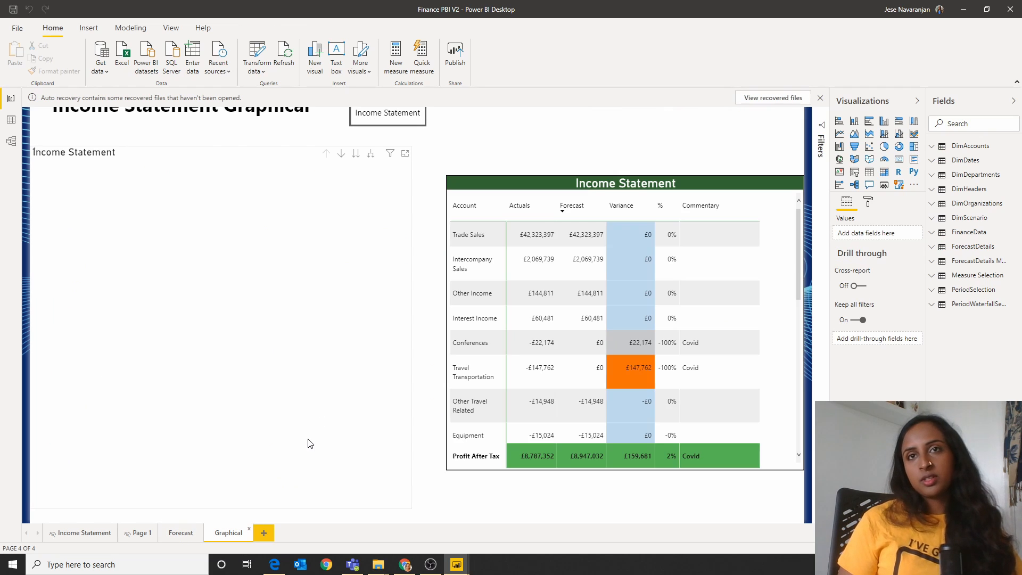
pyautogui.click(374, 221)
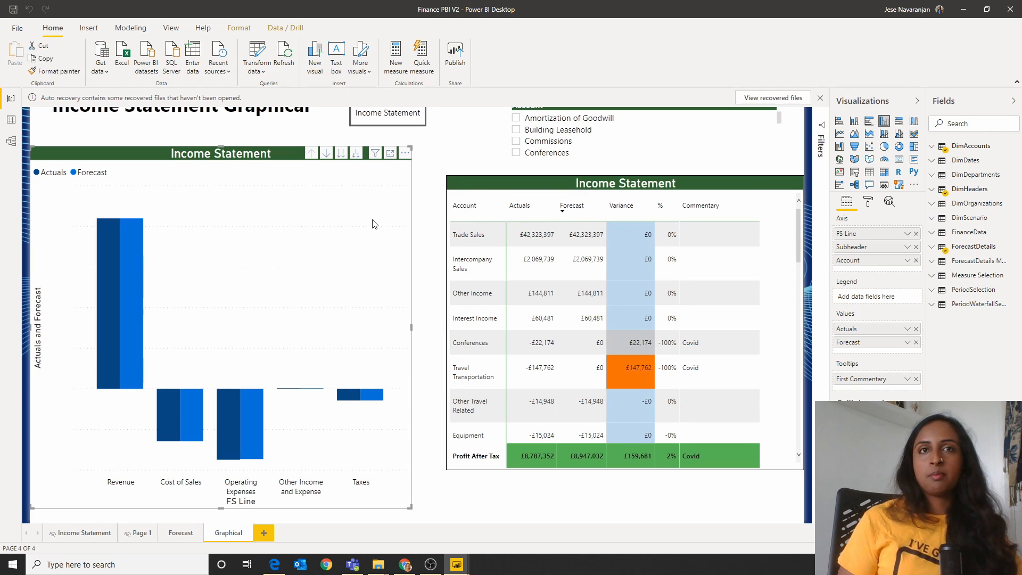
pyautogui.click(539, 187)
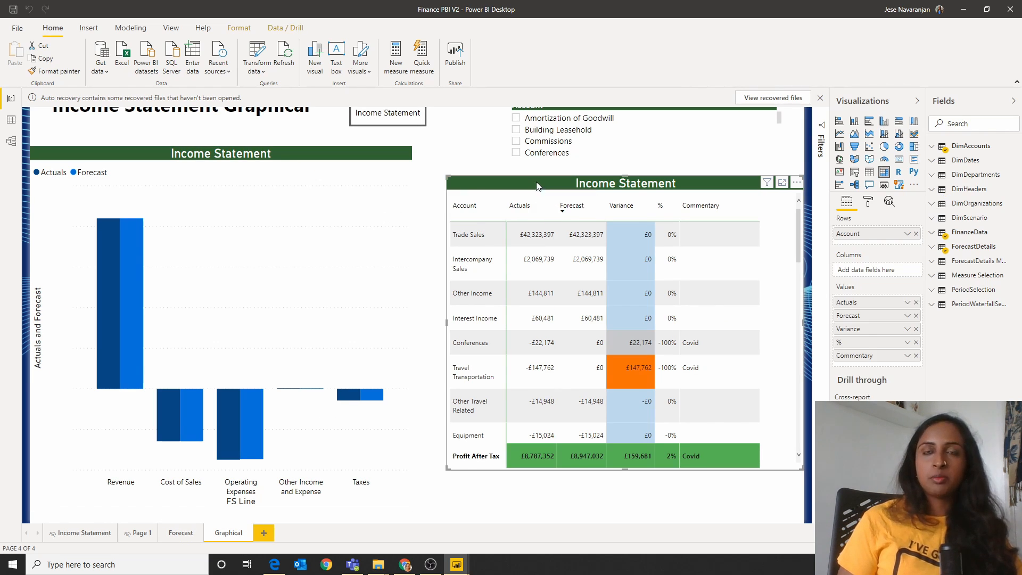
pyautogui.click(820, 99)
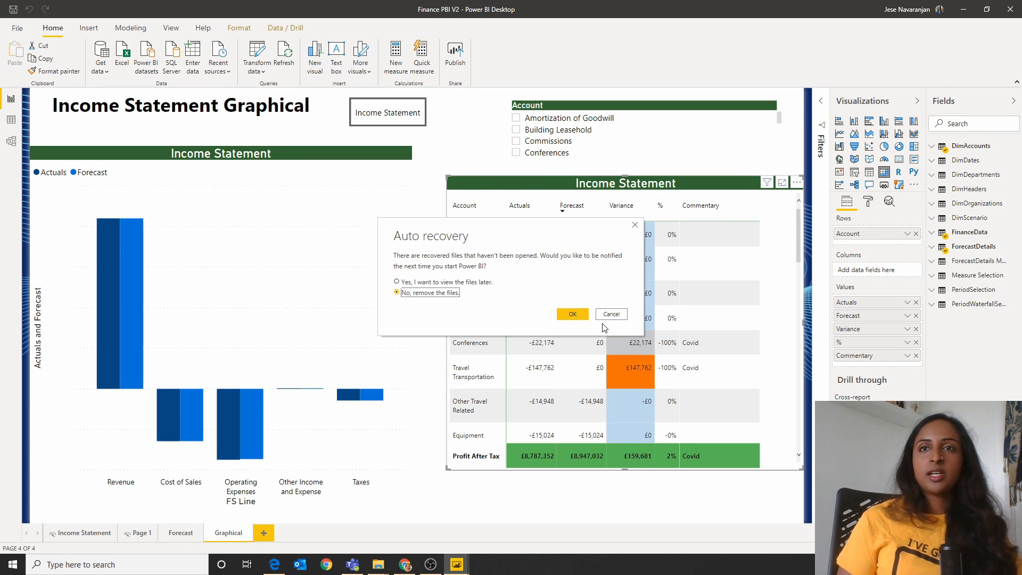
pyautogui.click(600, 315)
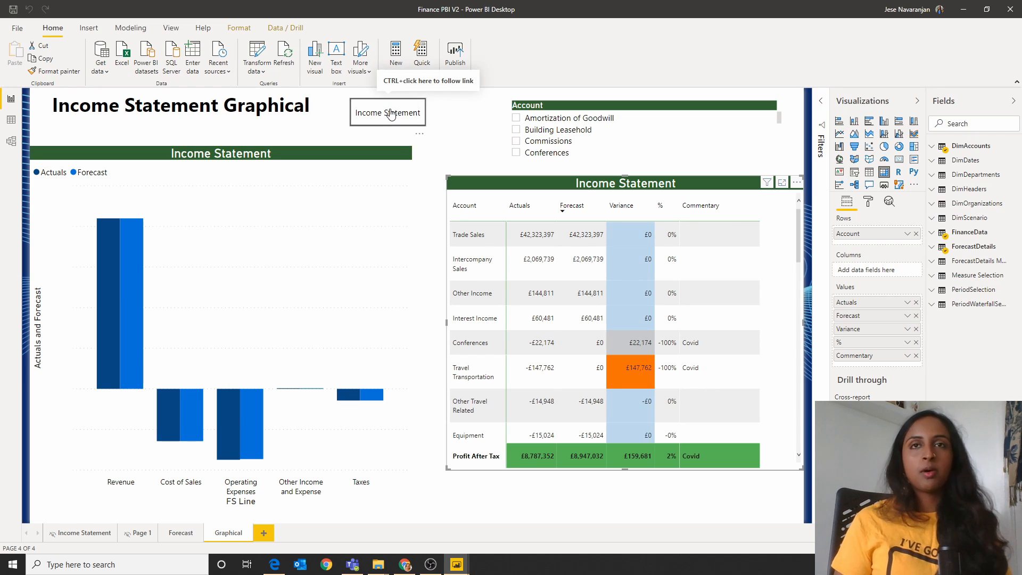
# Step: Follow the Income Statement link to the Forecast page, and view the Power App slide in PBI.pdf
pyautogui.keyDown('ctrl'); pyautogui.click(390, 113); pyautogui.keyUp('ctrl')
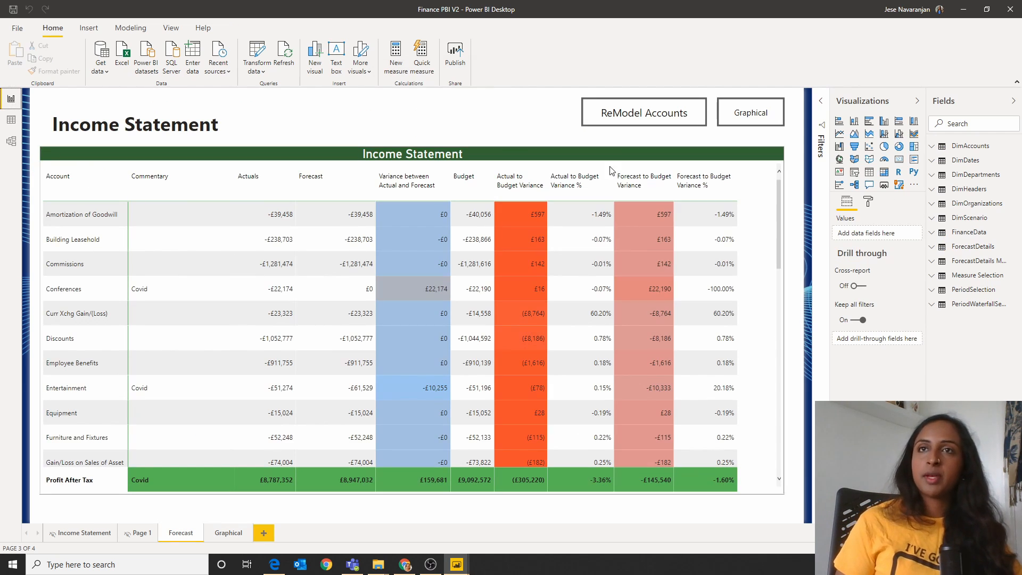
pyautogui.keyDown('ctrl'); pyautogui.click(636, 121); pyautogui.keyUp('ctrl')
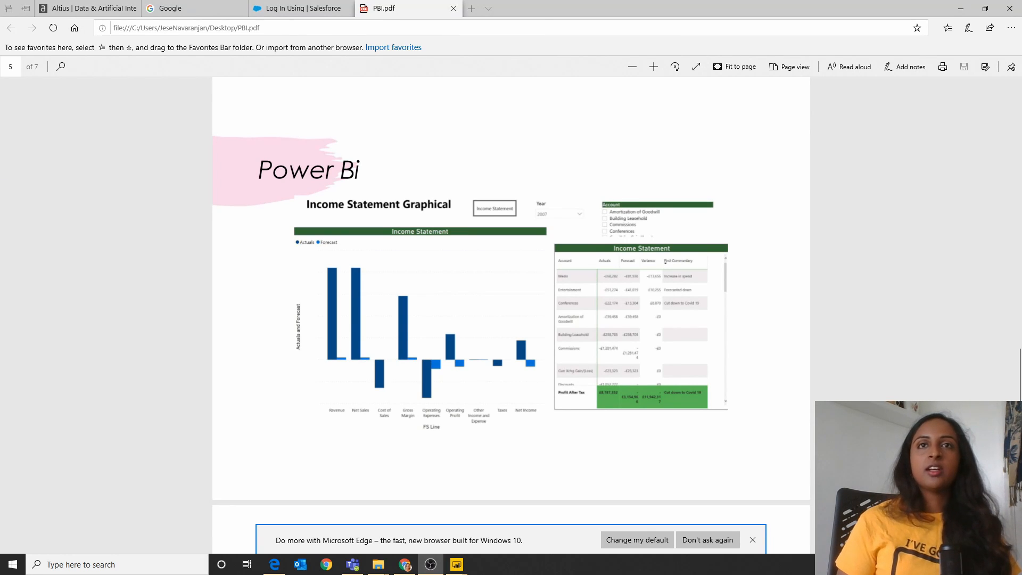
pyautogui.scroll(-8, 253, 171)
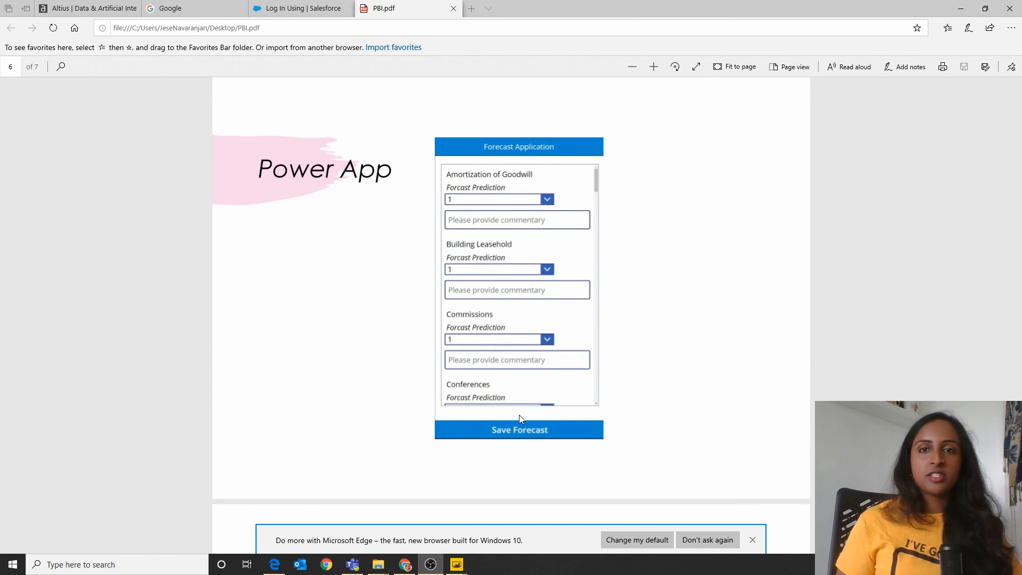
# Step: Switch to Power Apps in the browser, create a blank canvas app with phone layout, and skip the welcome dialog
pyautogui.click(405, 564)
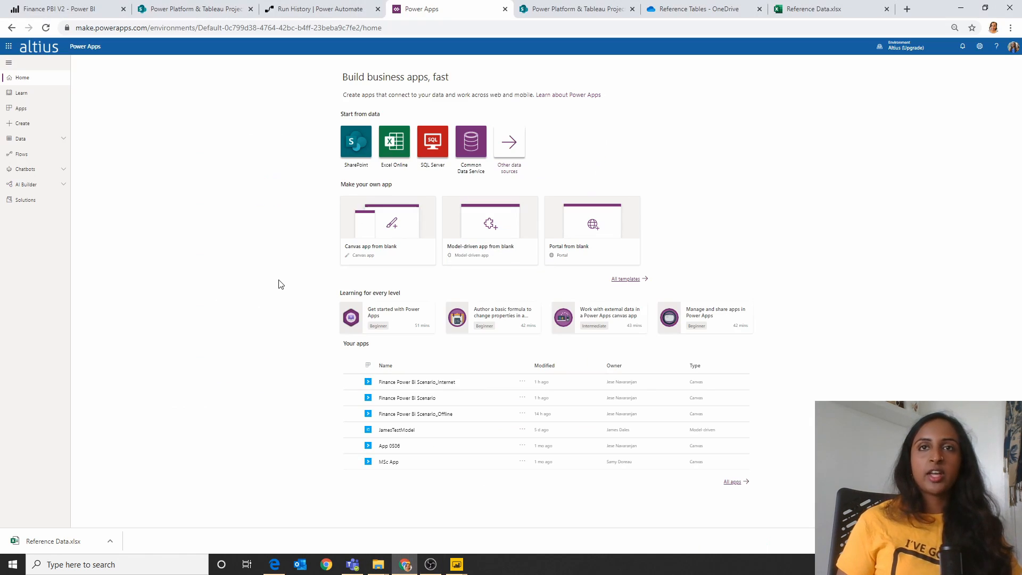
pyautogui.click(21, 111)
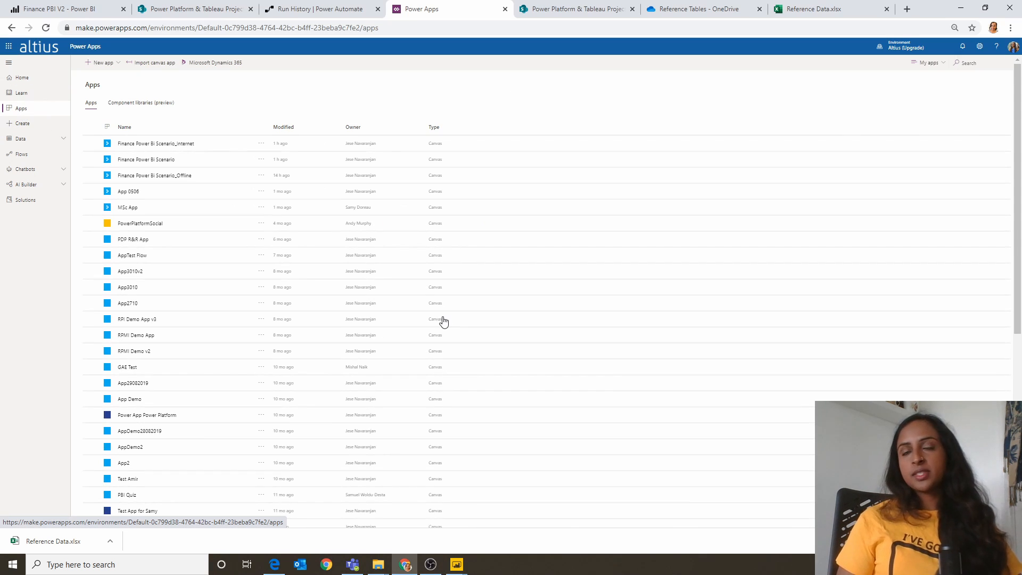
pyautogui.click(108, 63)
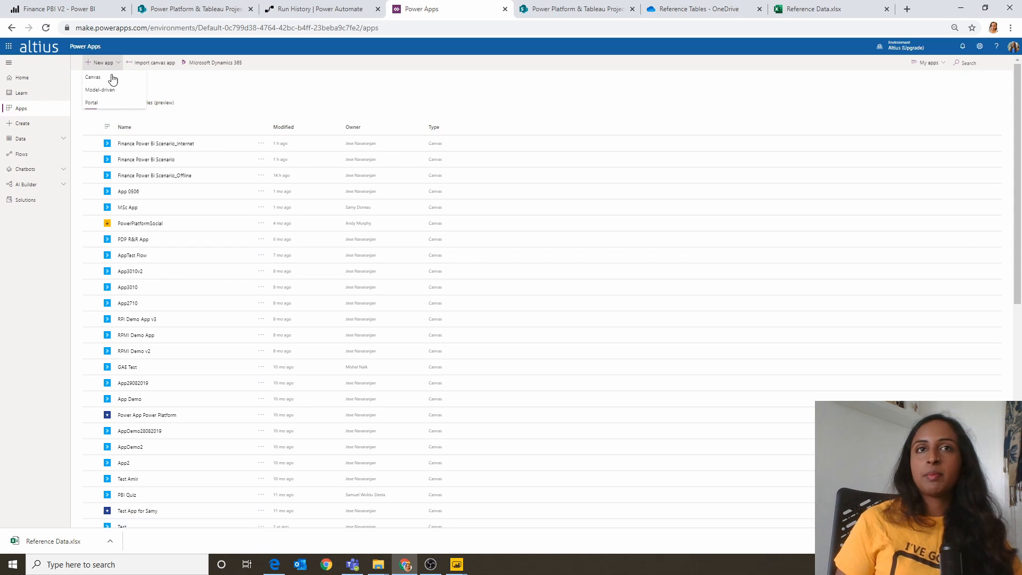
pyautogui.click(113, 79)
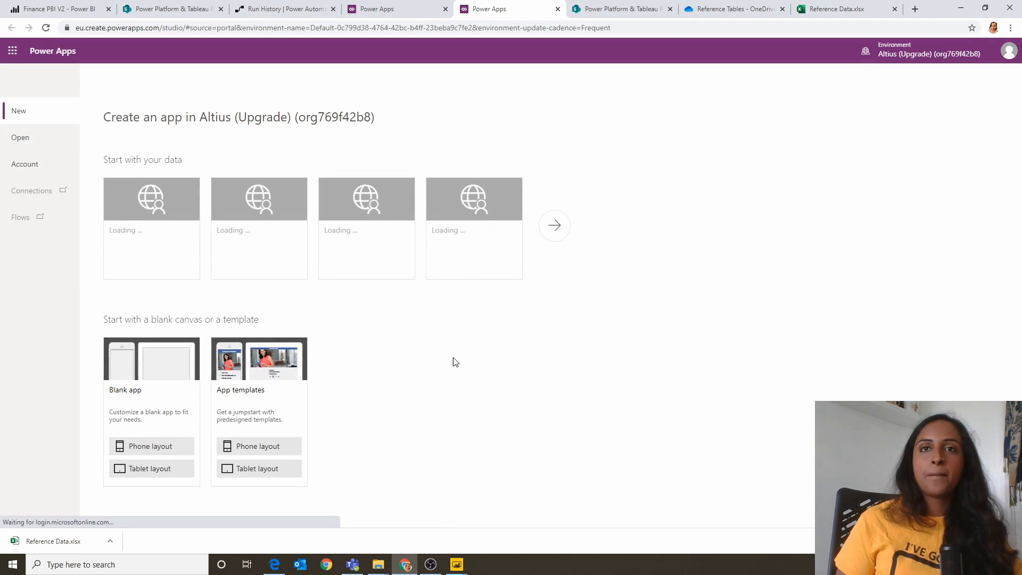
pyautogui.click(148, 450)
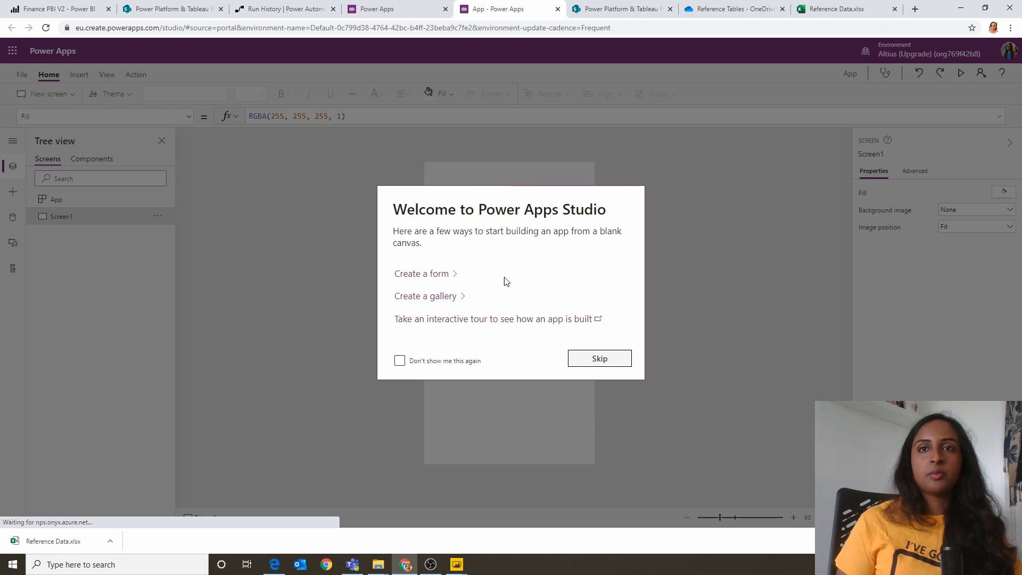
pyautogui.click(595, 362)
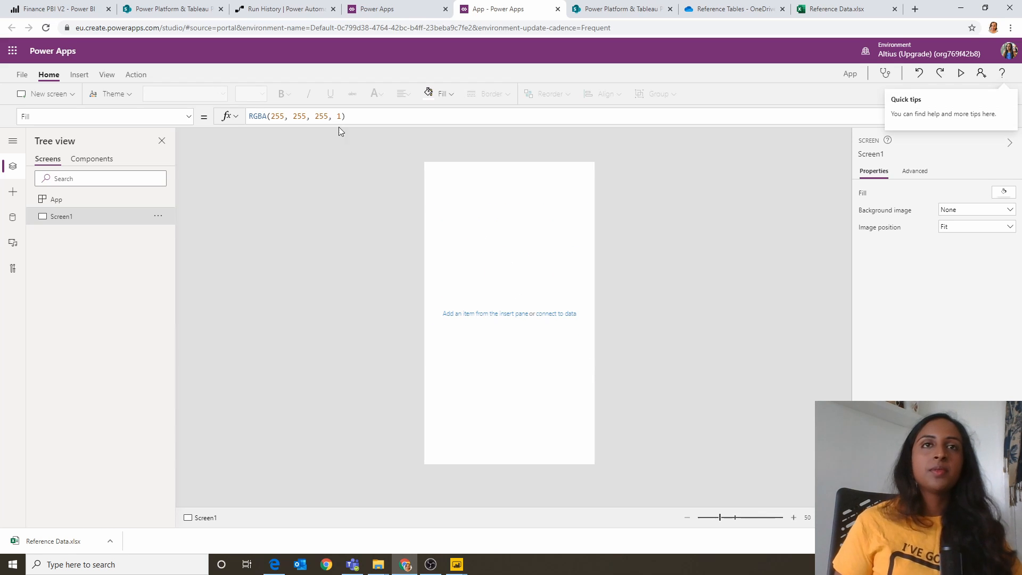
# Step: Apply the standard Coral theme to the blank app
pyautogui.click(106, 75)
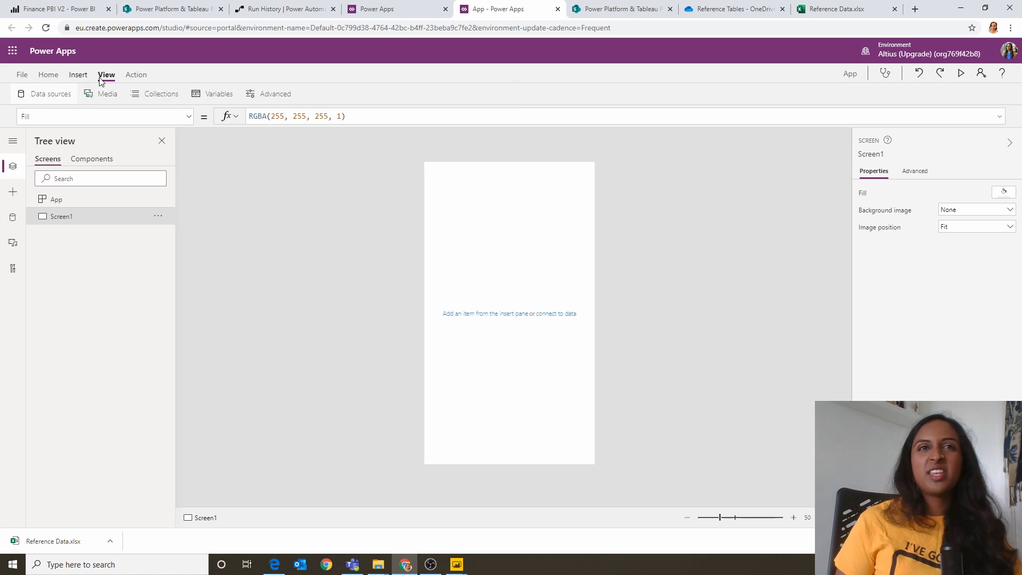
pyautogui.click(48, 74)
pyautogui.click(47, 93)
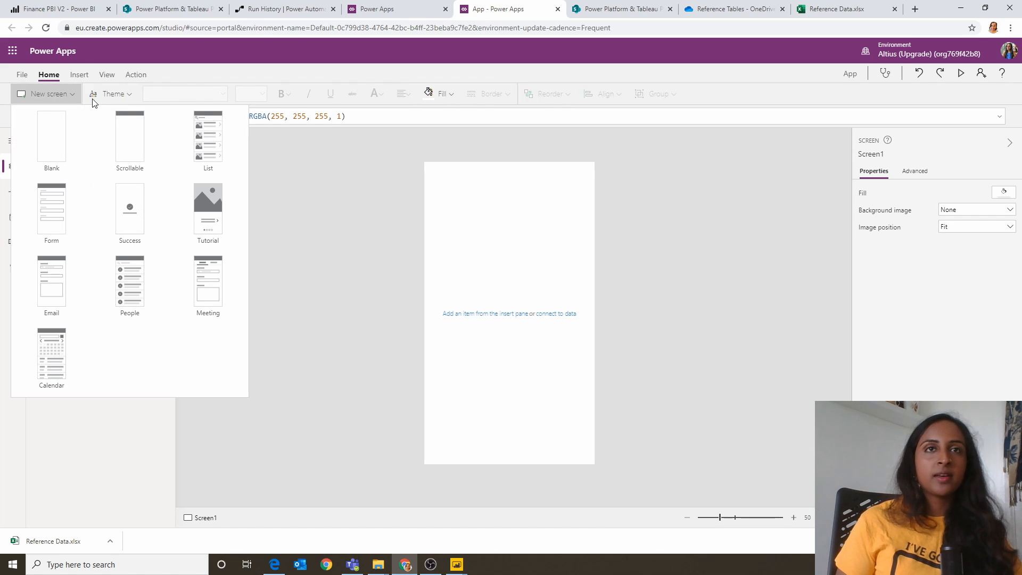
pyautogui.click(115, 94)
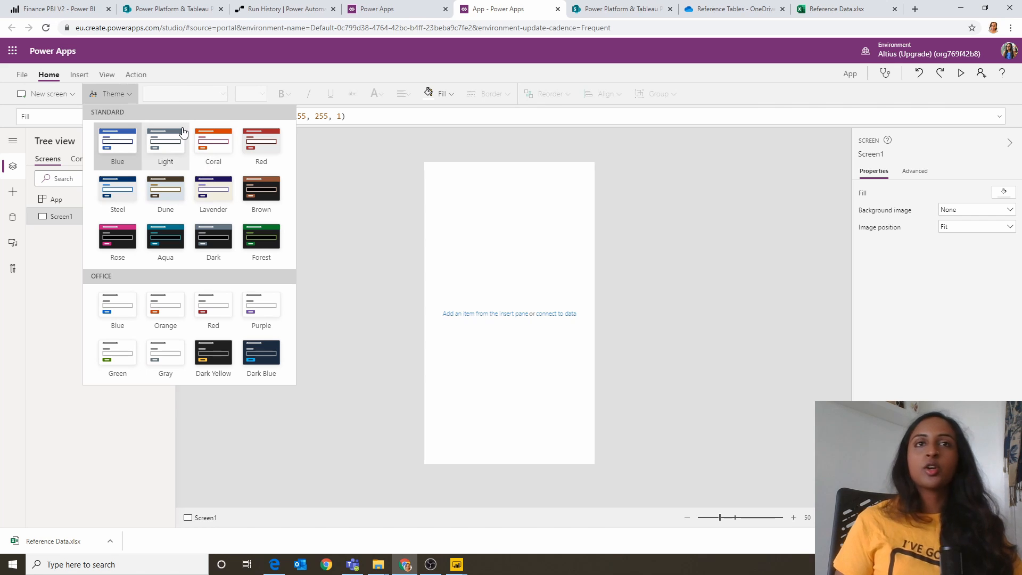
pyautogui.click(198, 138)
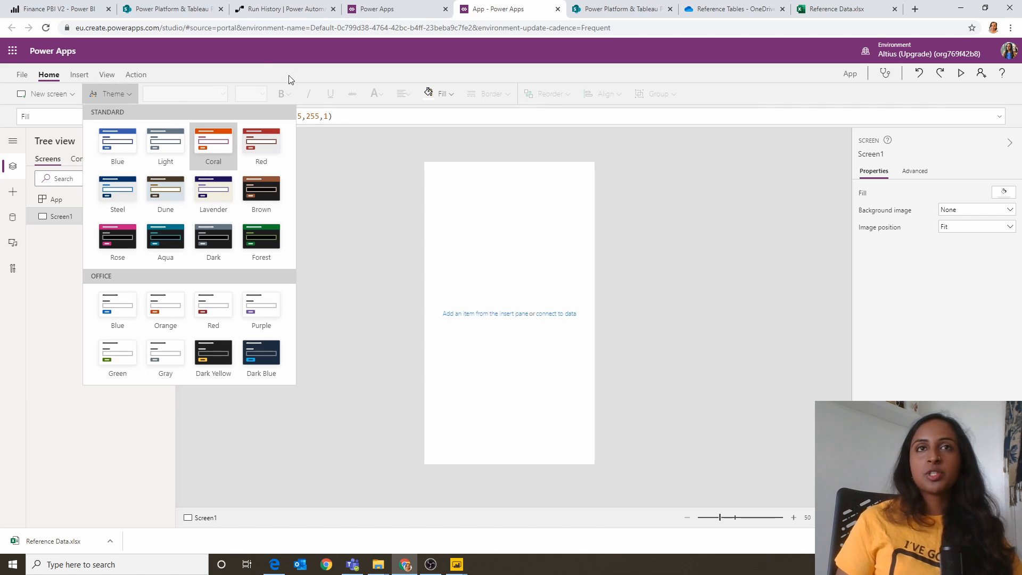
# Step: Open JN Finance List on the SharePoint site and copy its web address
pyautogui.click(155, 12)
pyautogui.click(170, 32)
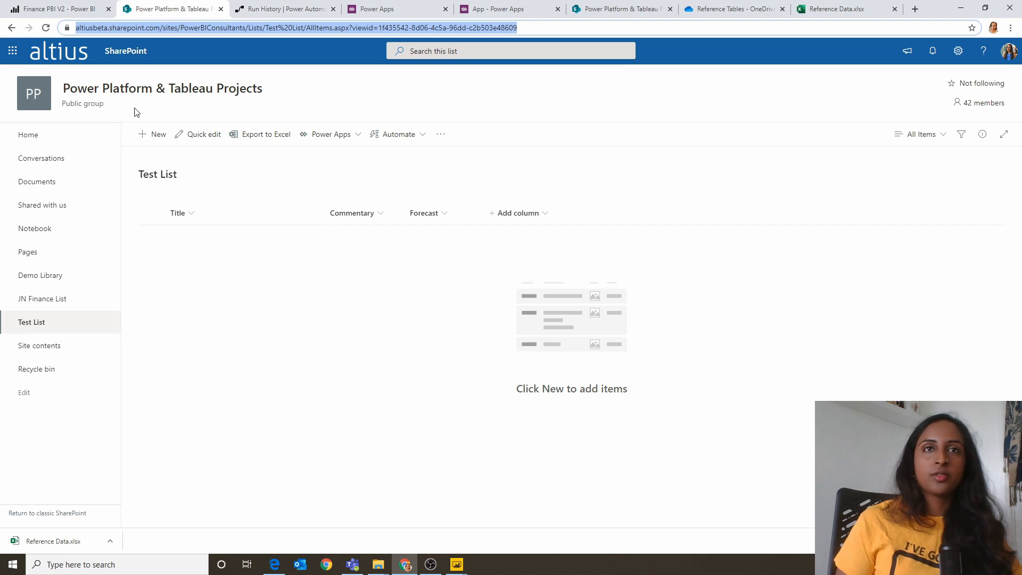
pyautogui.click(55, 300)
pyautogui.click(366, 30)
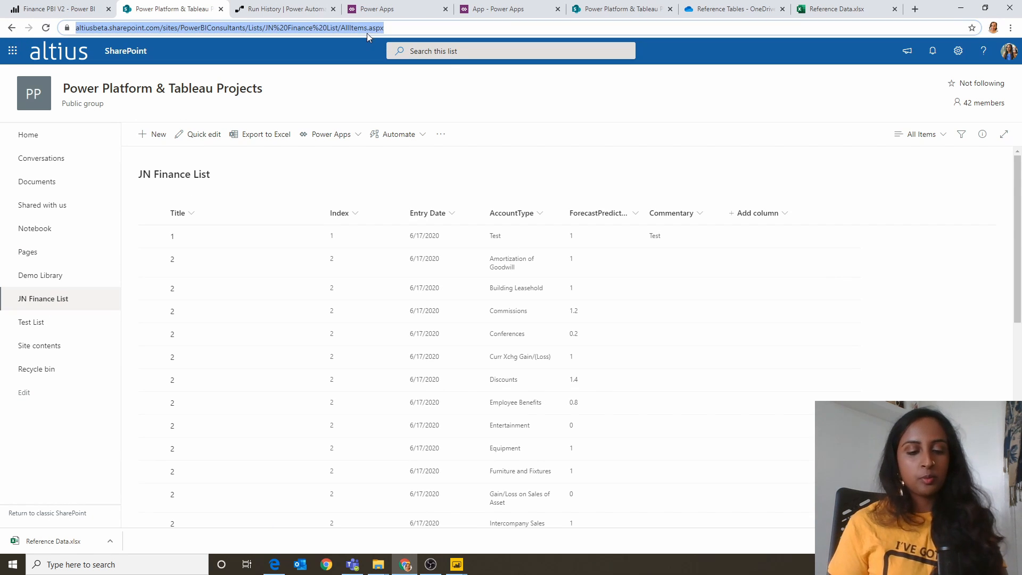
# Step: Return to the new app, search its data sources for "share" and choose the first existing SharePoint connection
pyautogui.click(504, 9)
pyautogui.click(506, 292)
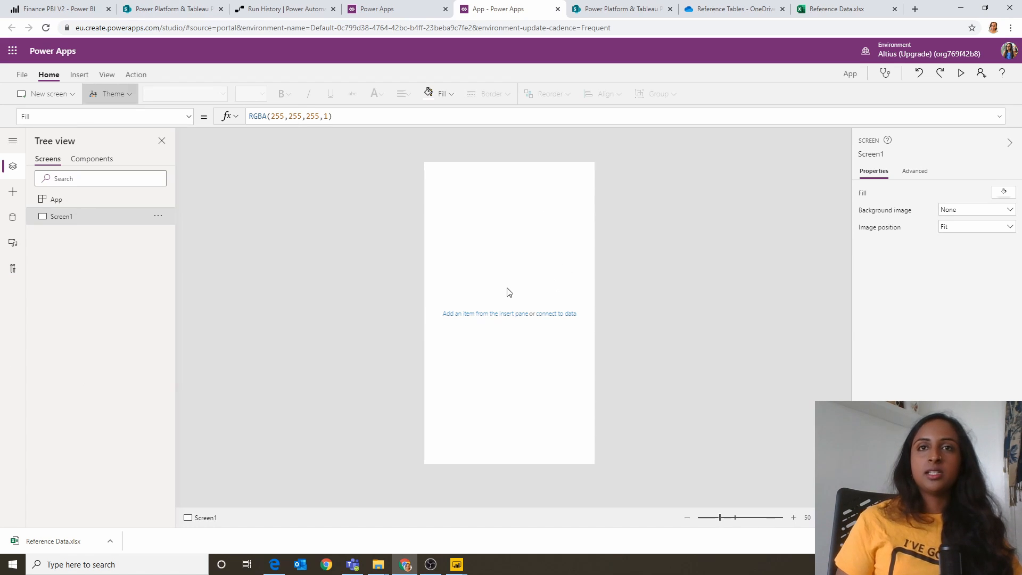
pyautogui.click(106, 74)
pyautogui.click(47, 94)
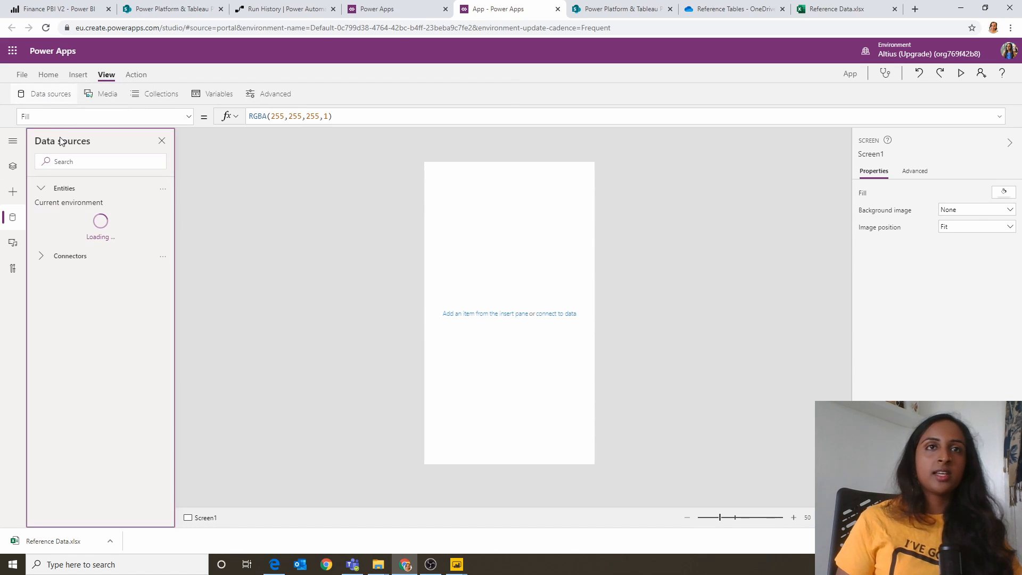
pyautogui.click(98, 338)
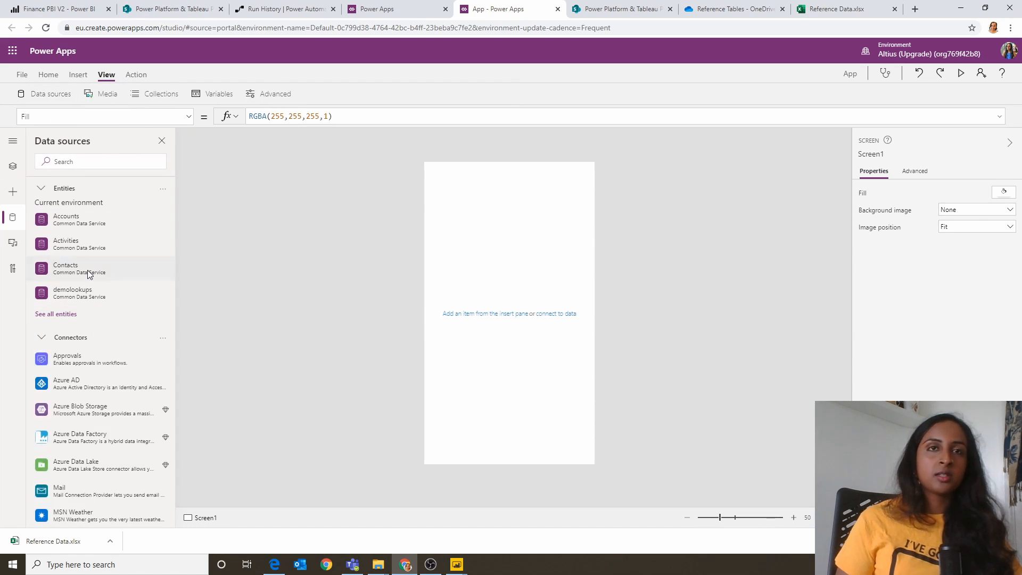
pyautogui.click(102, 161)
pyautogui.write('share')
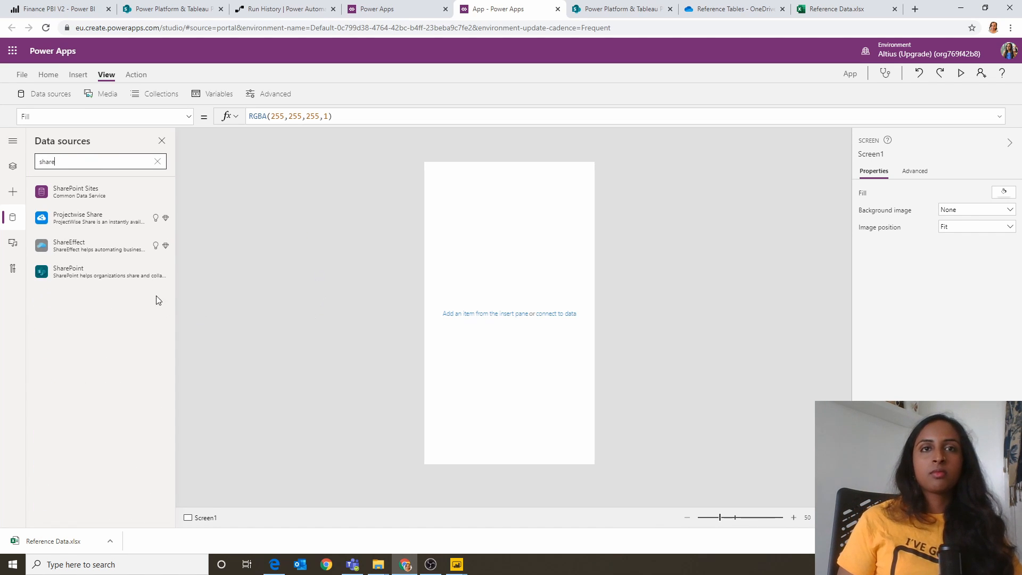
pyautogui.click(141, 272)
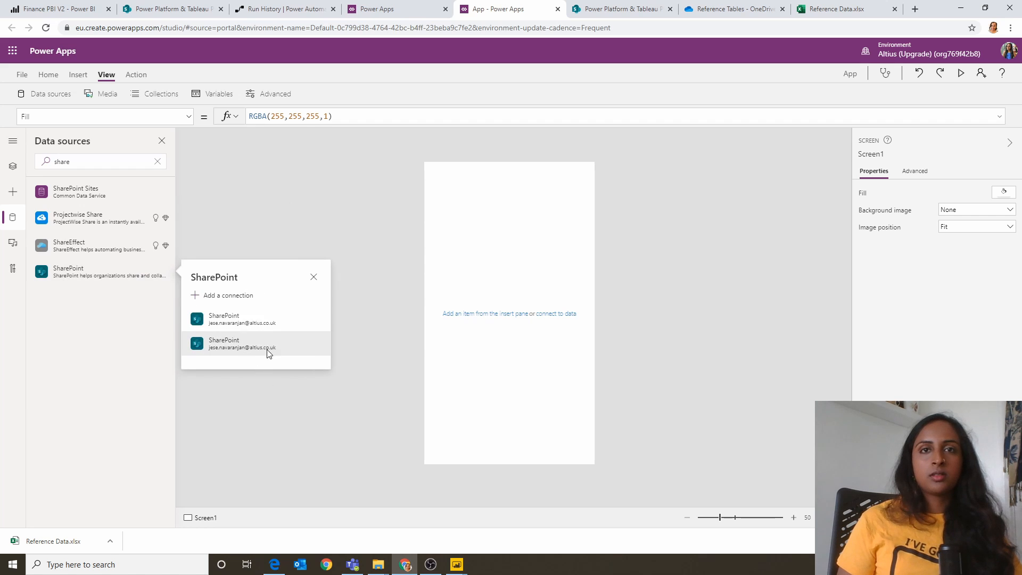
pyautogui.click(261, 317)
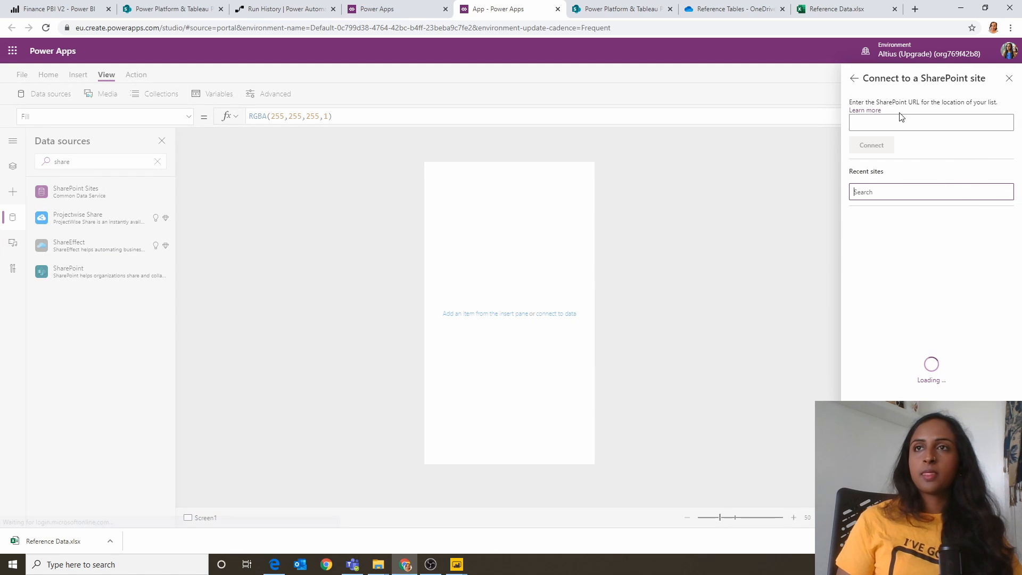
pyautogui.hotkey('ctrl', 'v')
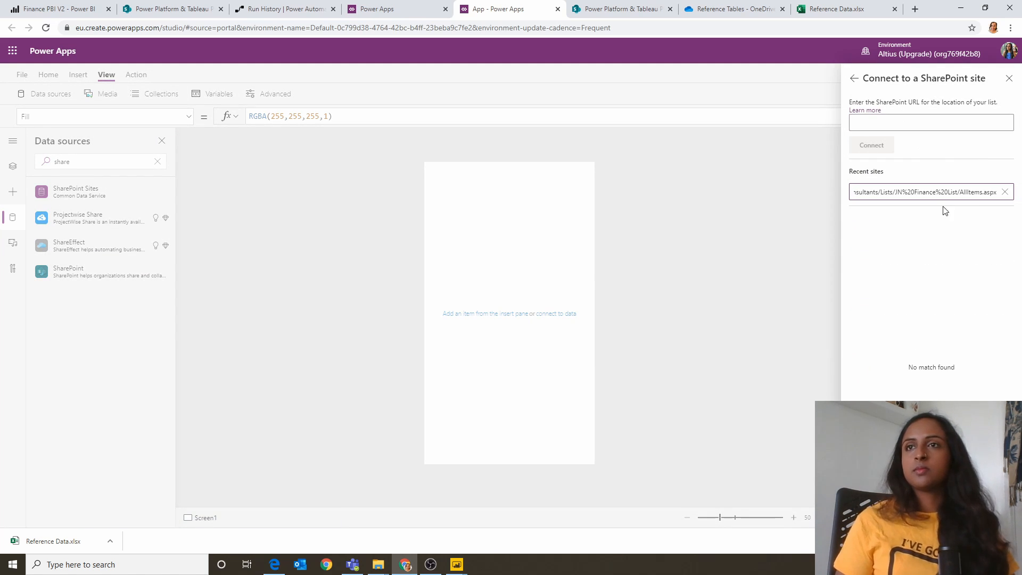
pyautogui.click(860, 122)
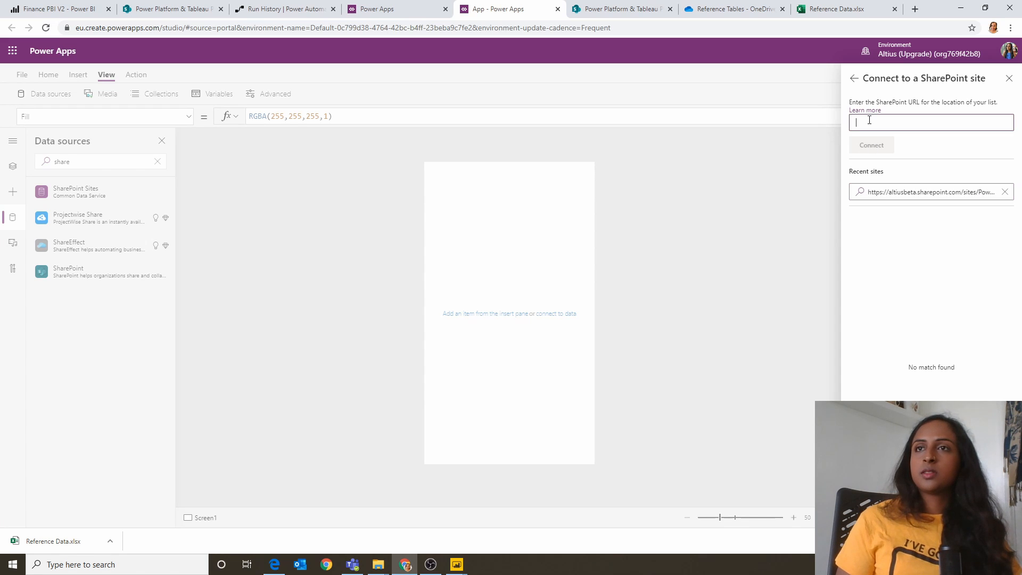
pyautogui.hotkey('ctrl', 'v')
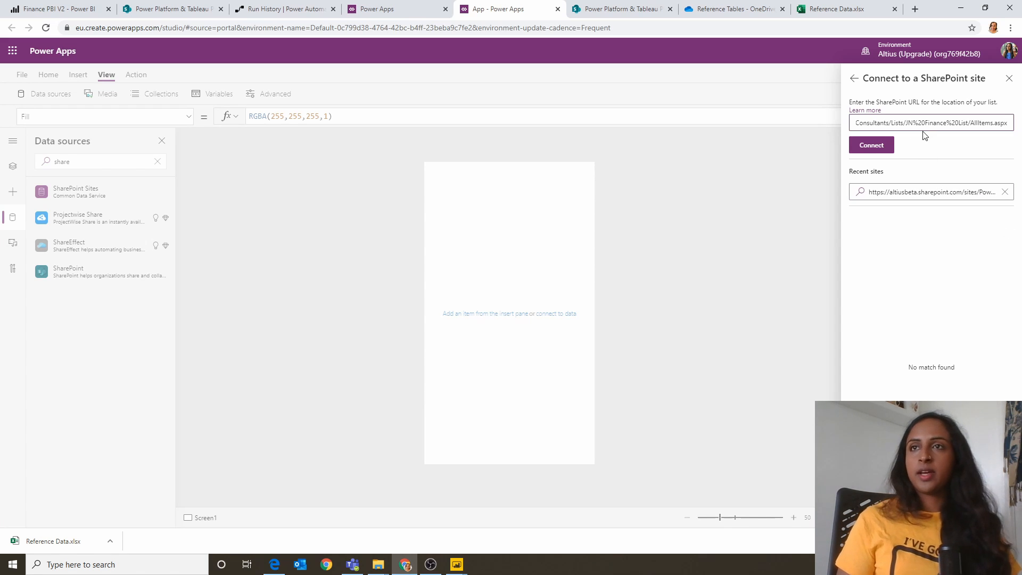
pyautogui.moveTo(922, 123); pyautogui.dragTo(1020, 147)
pyautogui.press('BackSpace')
pyautogui.press('BackSpace')
pyautogui.press('BackSpace')
pyautogui.press('BackSpace')
pyautogui.press('BackSpace')
pyautogui.press('BackSpace')
pyautogui.press('BackSpace')
pyautogui.press('BackSpace')
pyautogui.press('BackSpace')
pyautogui.press('BackSpace')
pyautogui.press('BackSpace')
pyautogui.press('BackSpace')
pyautogui.press('BackSpace')
pyautogui.press('BackSpace')
pyautogui.press('BackSpace')
pyautogui.press('BackSpace')
pyautogui.press('BackSpace')
pyautogui.press('BackSpace')
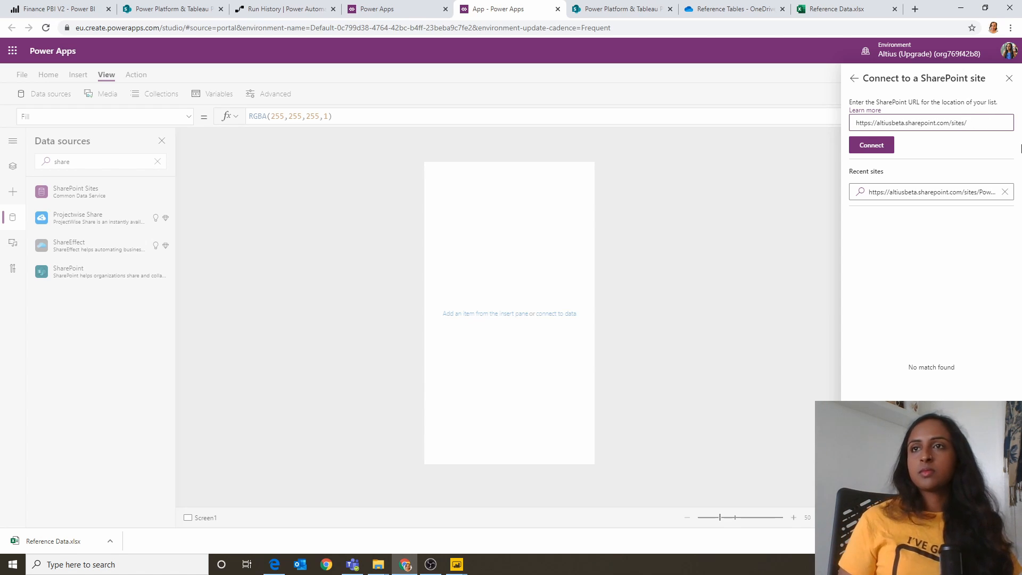
pyautogui.click(872, 145)
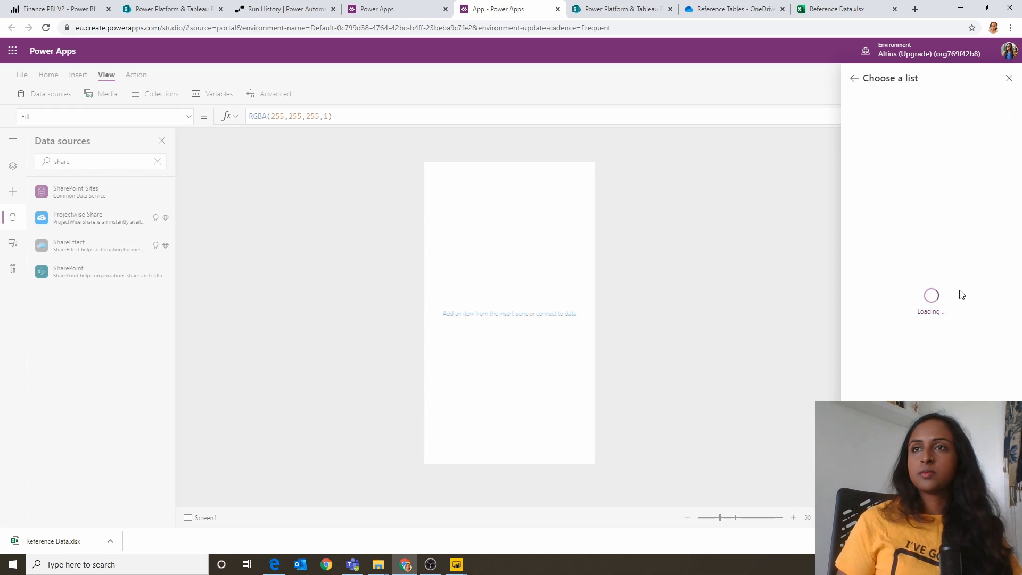
pyautogui.click(598, 322)
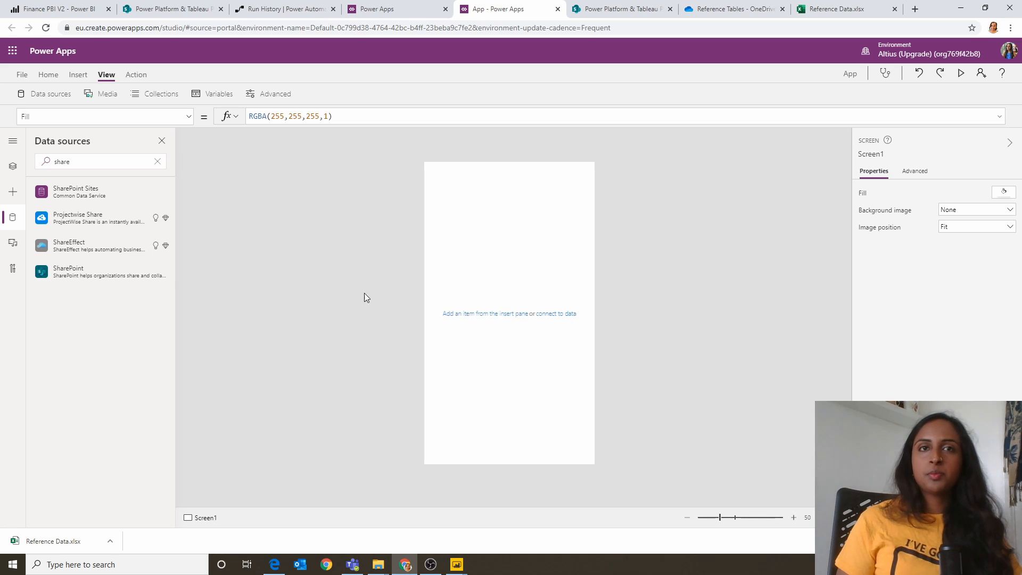
# Step: Reopen the SharePoint data source and choose its first existing connection
pyautogui.click(128, 268)
pyautogui.click(298, 314)
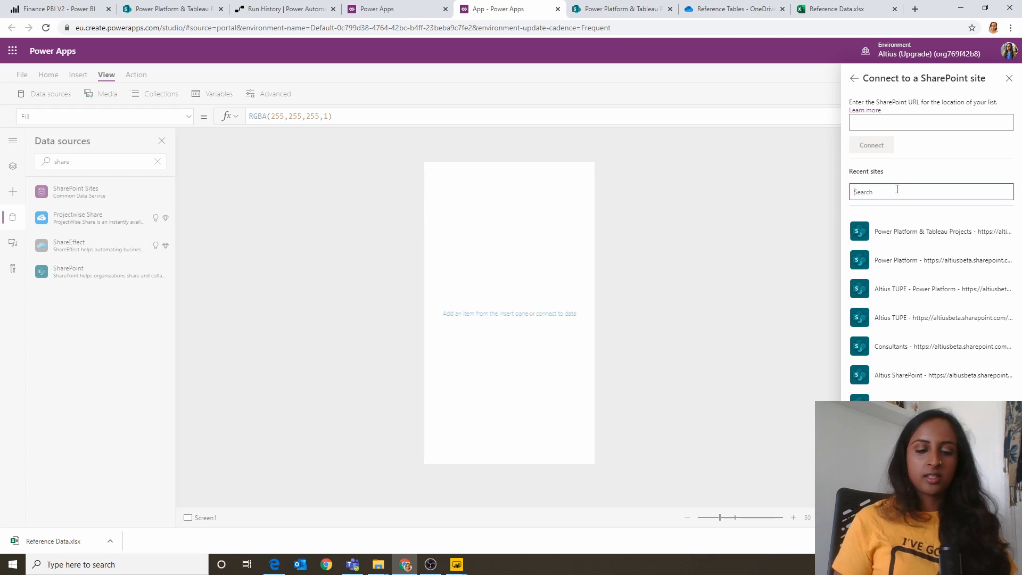
pyautogui.write('finan')
pyautogui.press('BackSpace')
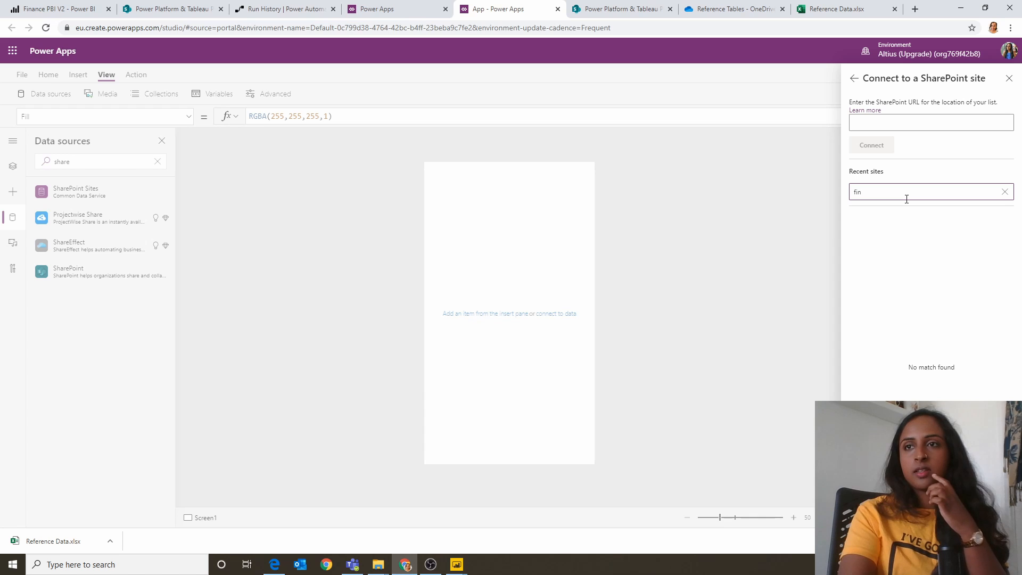
pyautogui.press('BackSpace')
pyautogui.press('BackSpace')
pyautogui.press('BackSpace')
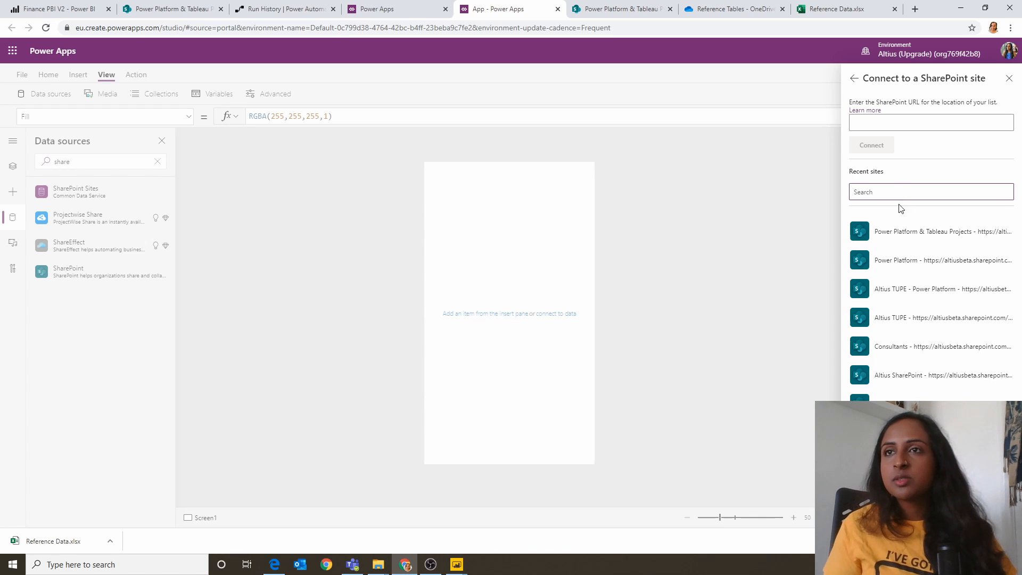
# Step: Choose the recent site Power Platform & Tableau Projects and connect its JN Finance List to the app
pyautogui.click(900, 222)
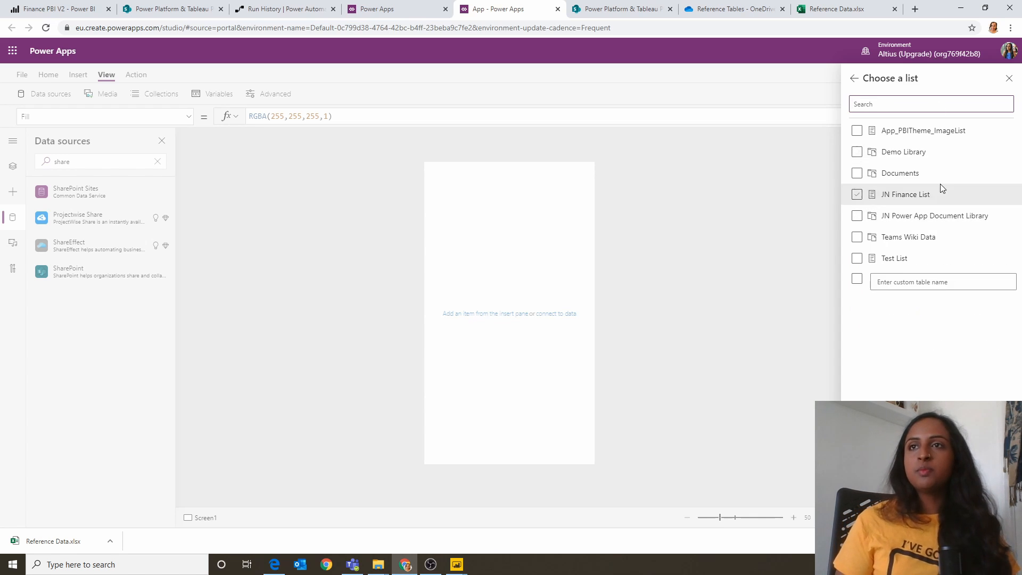
pyautogui.click(902, 196)
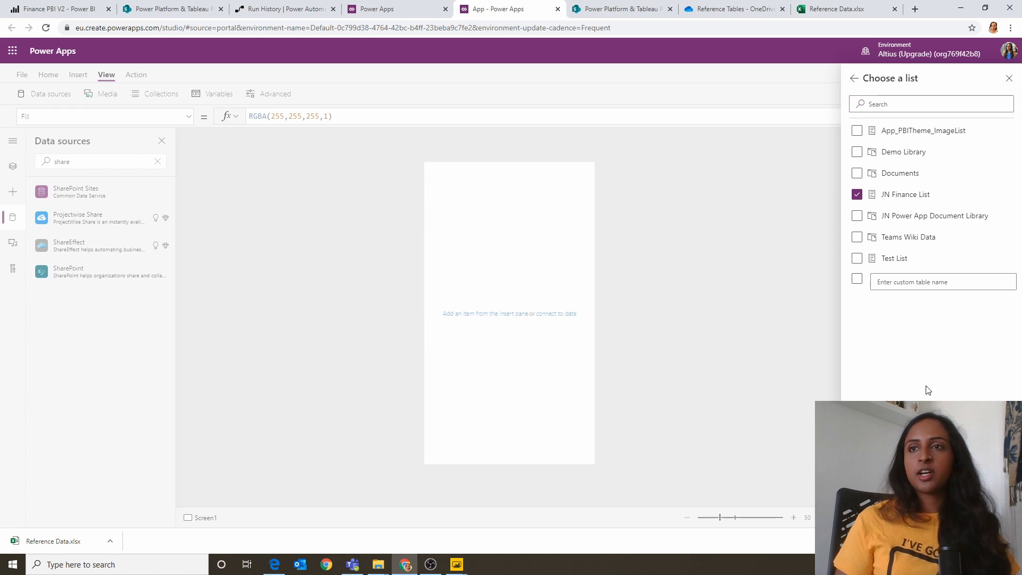
pyautogui.click(888, 512)
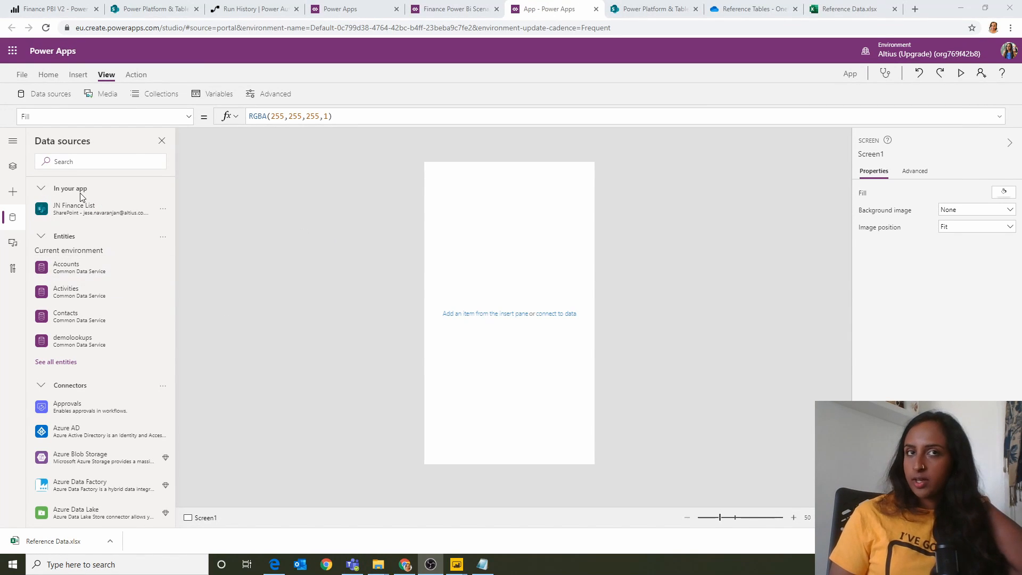
# Step: Set Screen1's OnVisible formula to ClearCollect(tempcollllist,'JN Finance List'); followed on a separate line by Set(MaxID,Max(tempcollllist,Index))
pyautogui.click(13, 165)
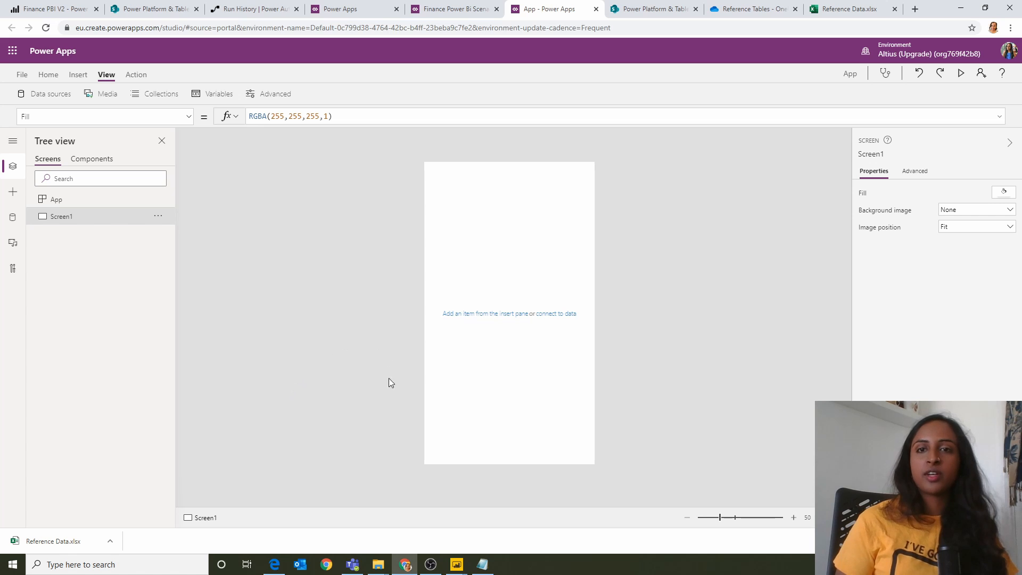
pyautogui.click(482, 564)
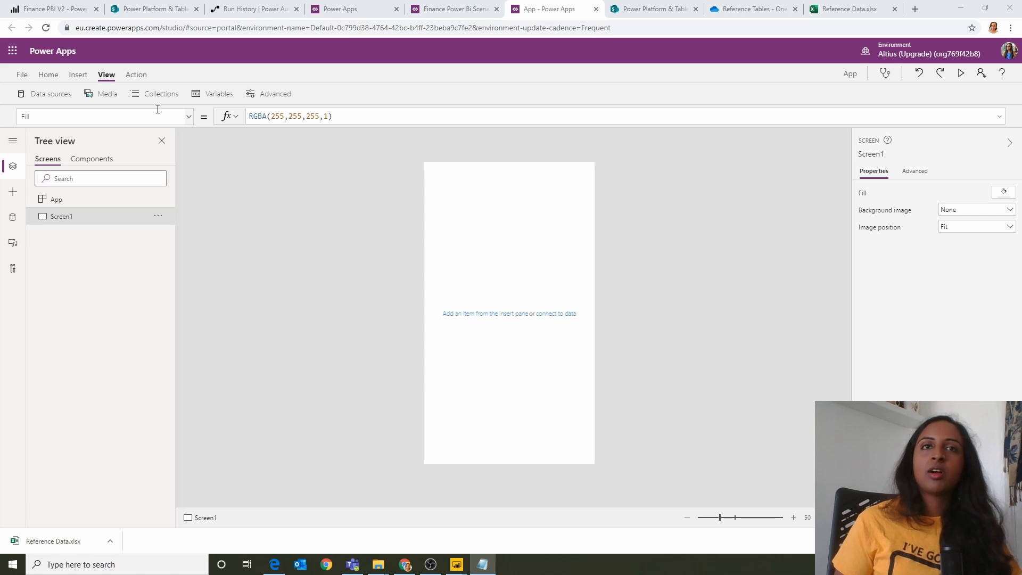
pyautogui.click(188, 116)
pyautogui.click(72, 305)
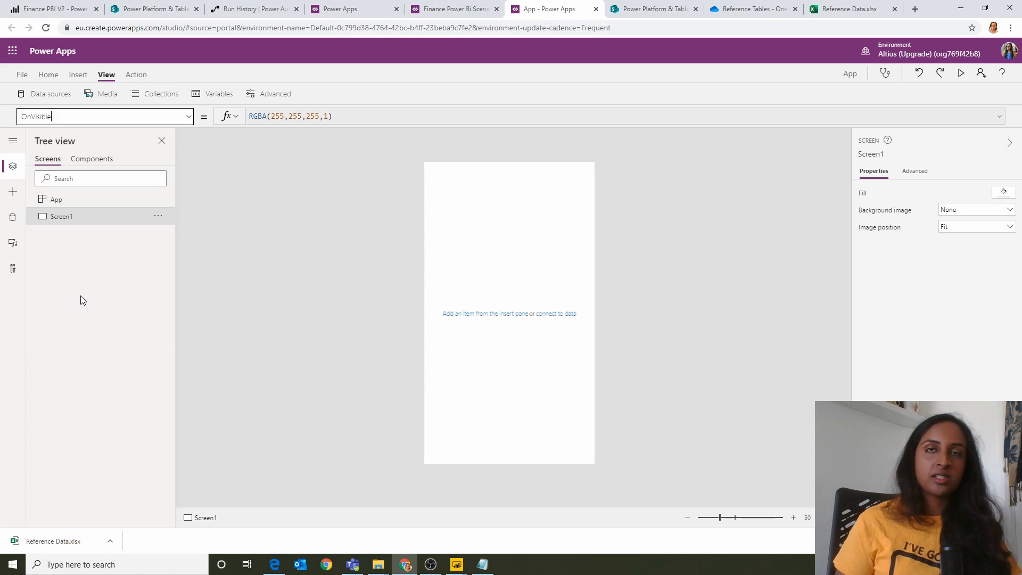
pyautogui.click(264, 129)
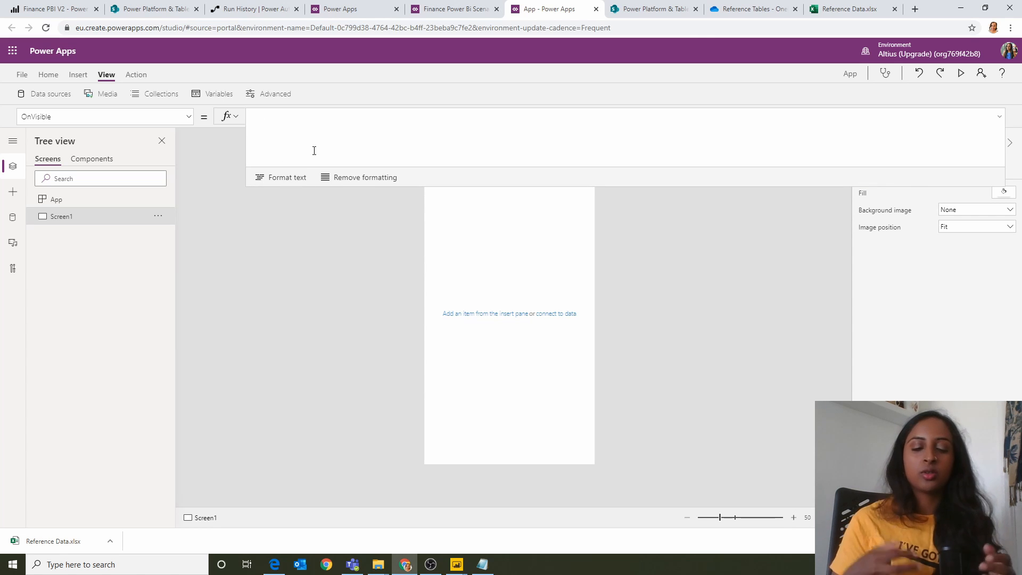
pyautogui.write("ClearCollect(tempcollllist,'JN Finance List');Set(MaxID,Max(tempcollllist,Index))")
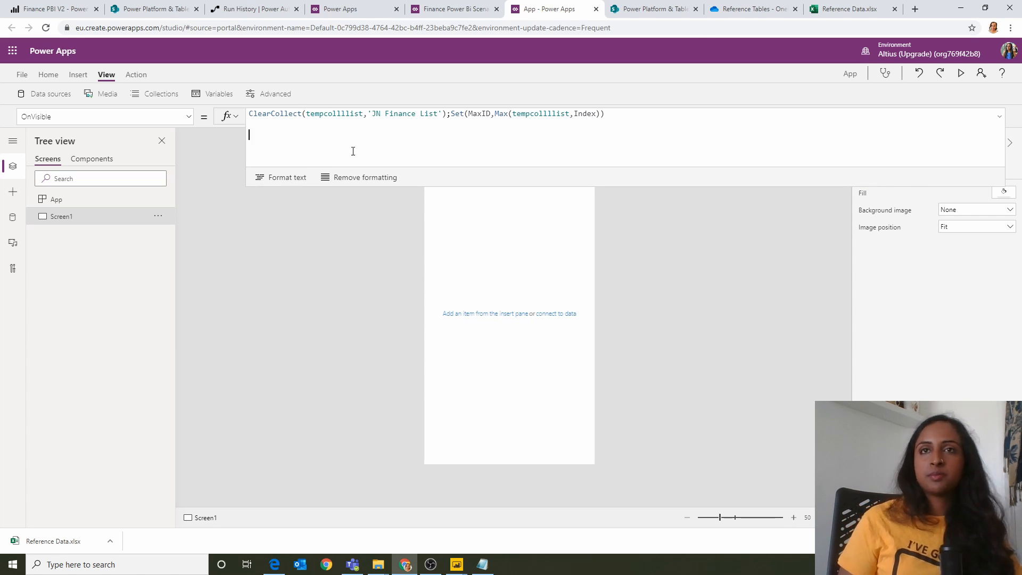
pyautogui.click(451, 114)
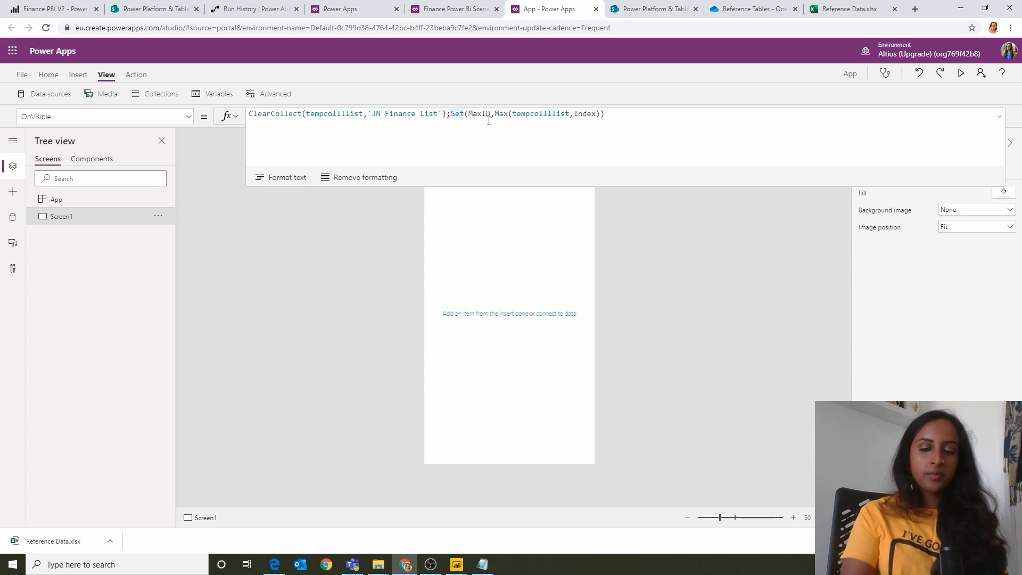
pyautogui.hotkey('shift', 'Return')
pyautogui.hotkey('shift', 'Return')
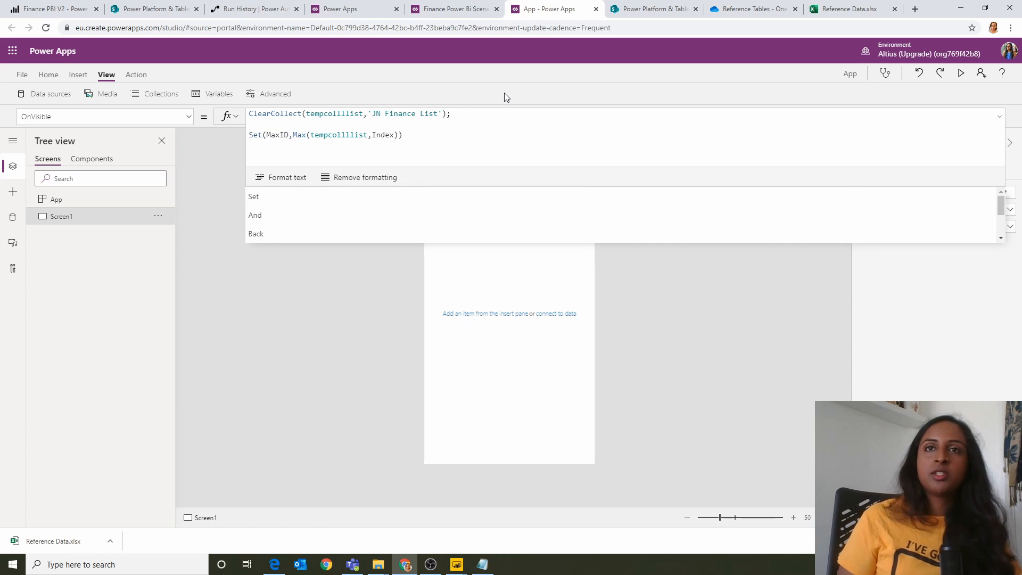
pyautogui.click(503, 120)
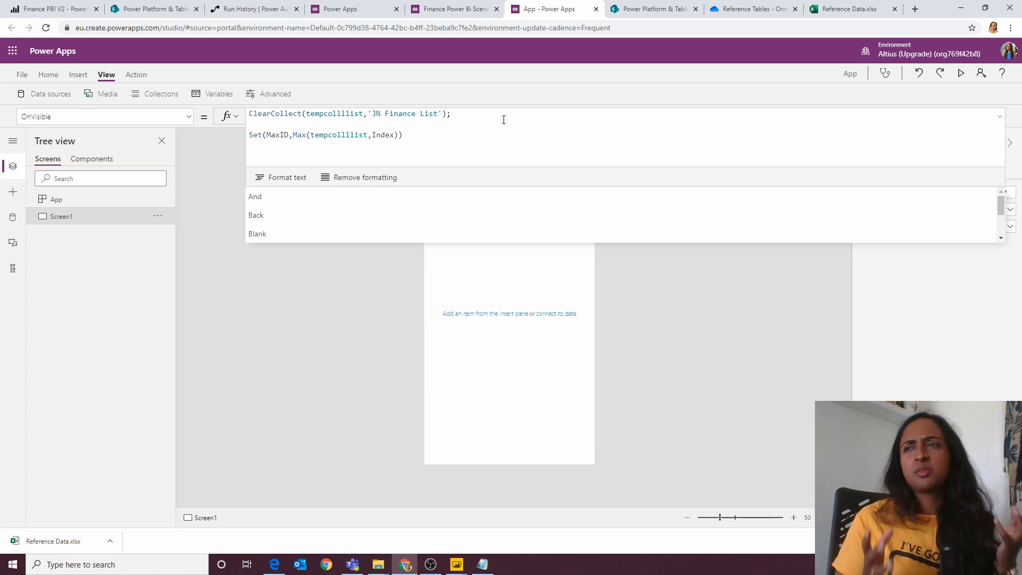
pyautogui.click(521, 166)
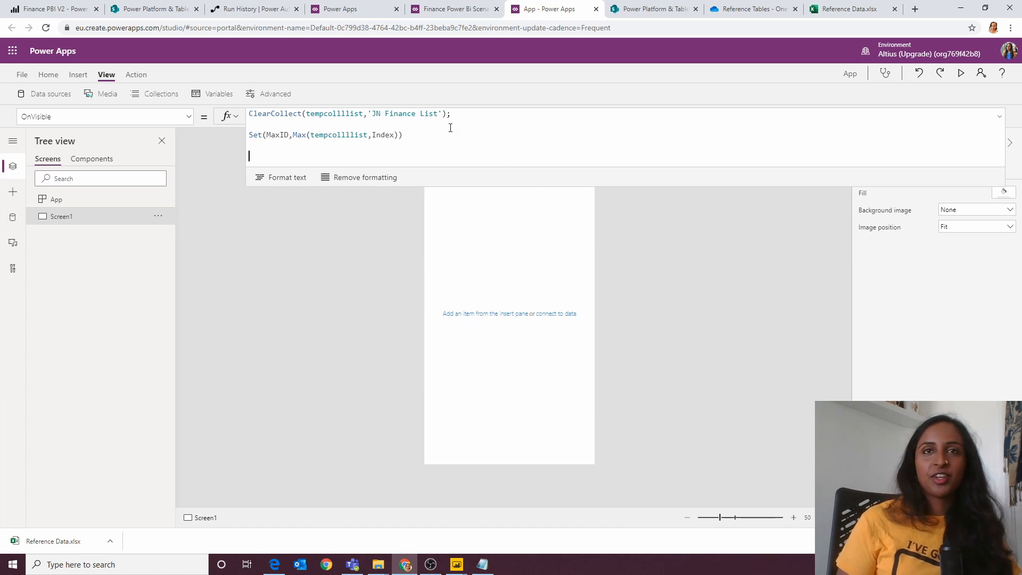
# Step: Examine the ClearCollect and Set statements against the Index column of JN Finance List on the SharePoint site, returning to the app
pyautogui.moveTo(469, 113); pyautogui.dragTo(249, 114)
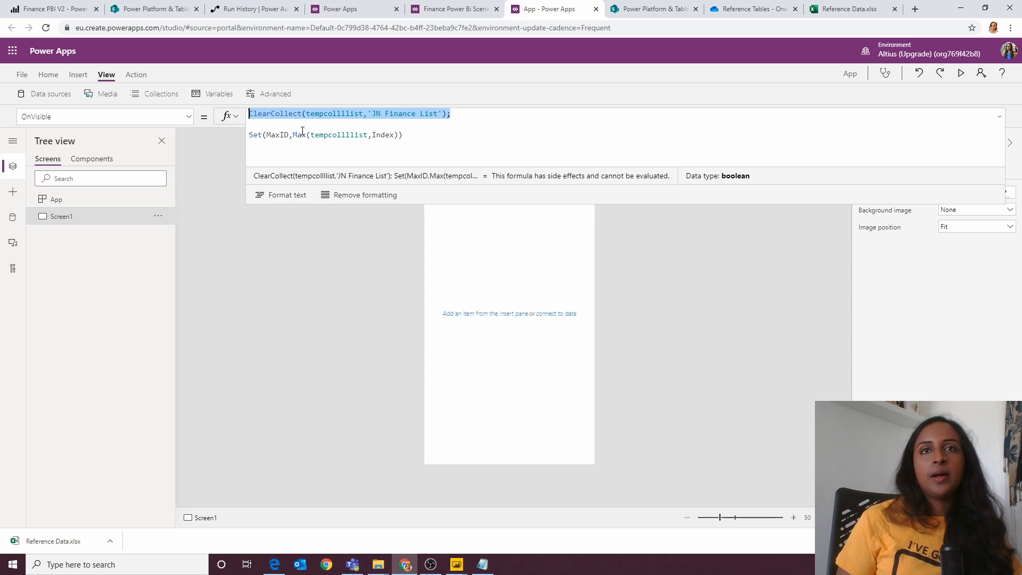
pyautogui.tripleClick(321, 116)
pyautogui.click(321, 115)
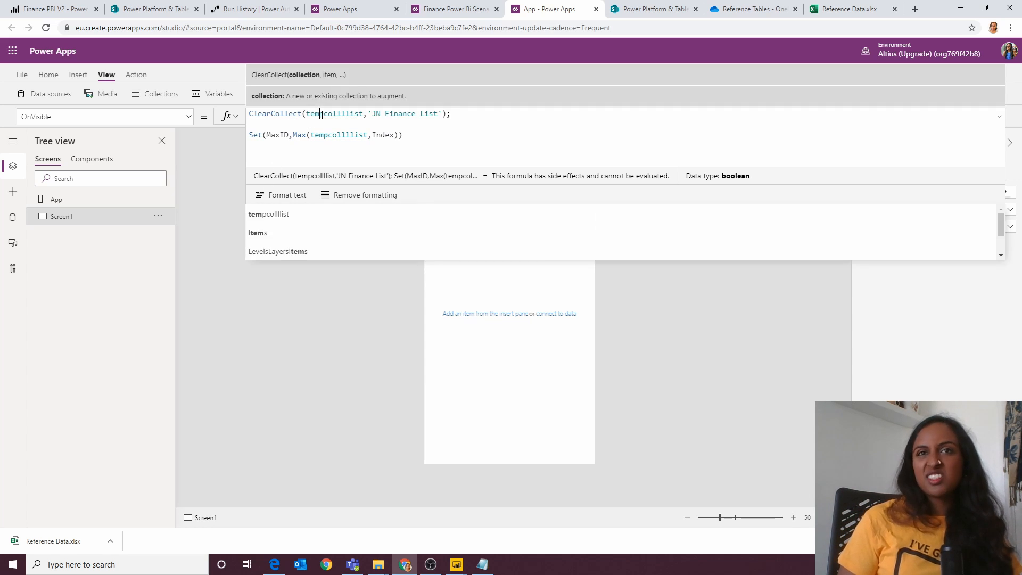
pyautogui.moveTo(388, 153); pyautogui.dragTo(255, 127)
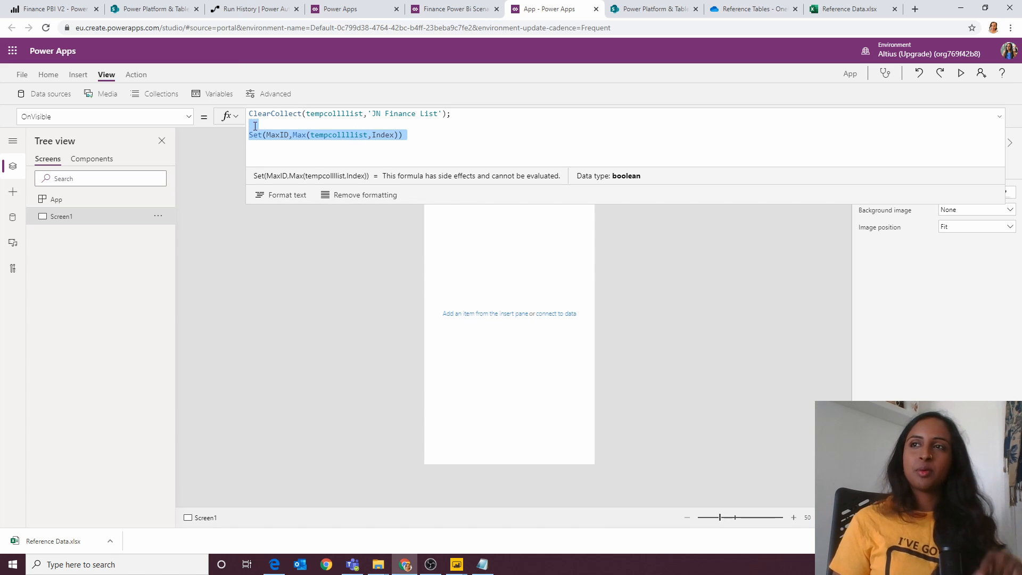
pyautogui.click(408, 154)
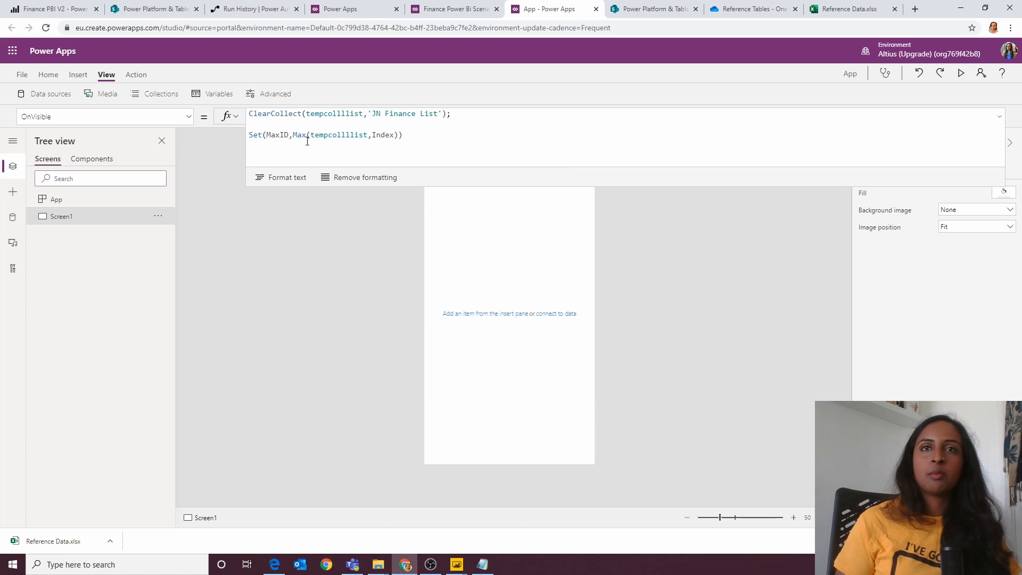
pyautogui.click(166, 13)
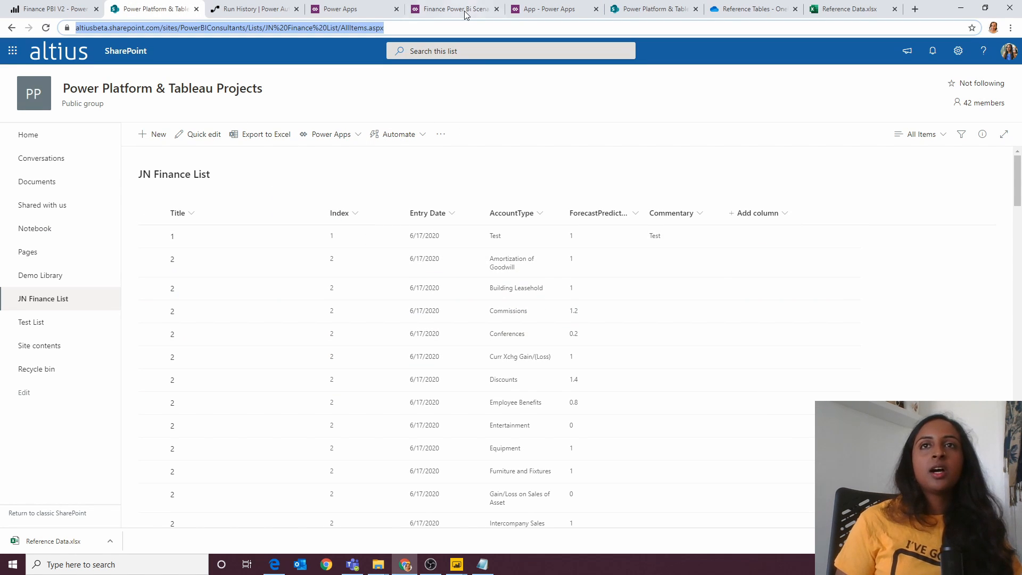
pyautogui.click(523, 12)
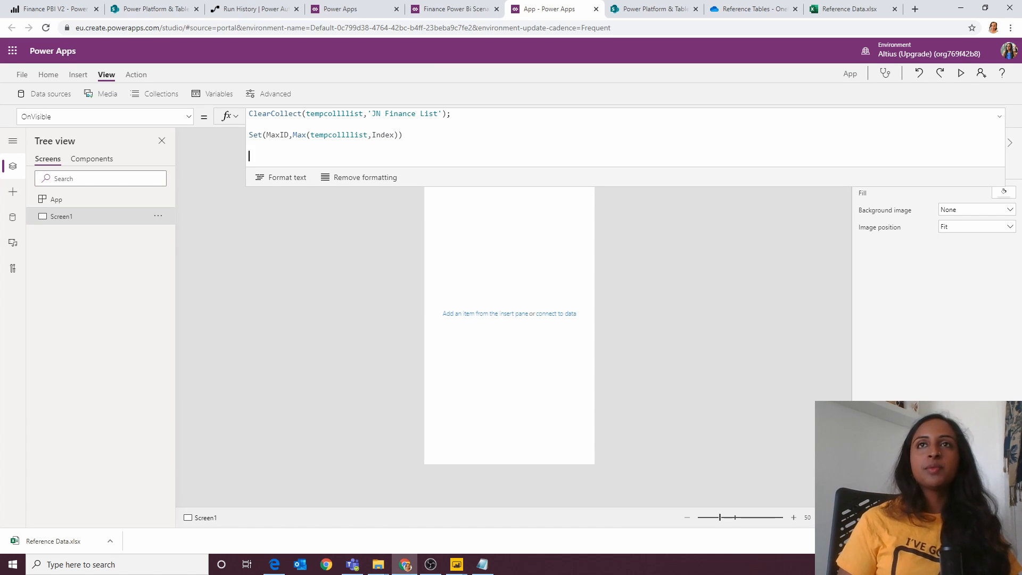
# Step: Fill the App's OnStart property with the prepared ClearCollect formula that builds AccountsList from Result records for each account name, and enlarge the formula area
pyautogui.hotkey('alt', 'Tab')
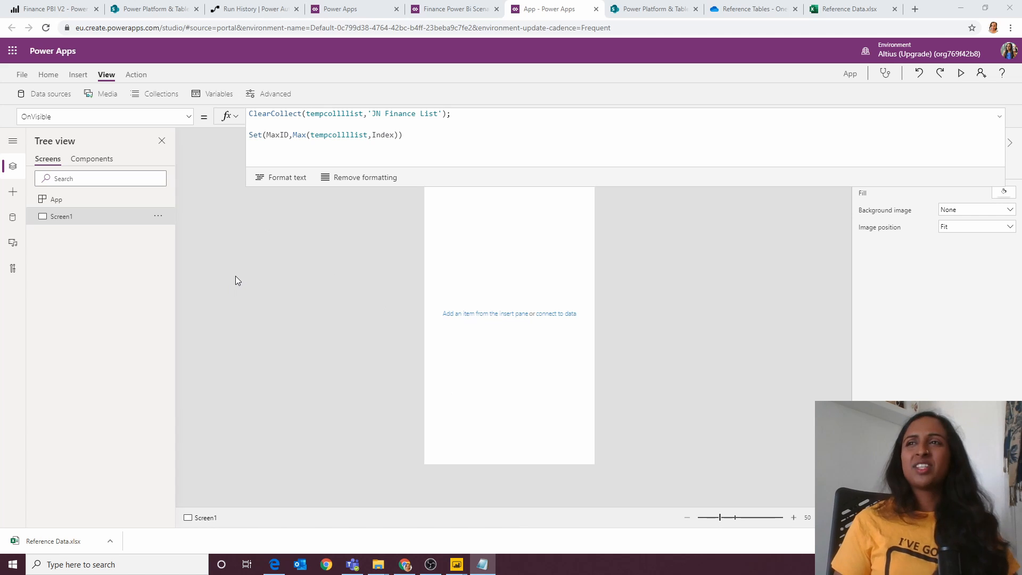
pyautogui.click(125, 198)
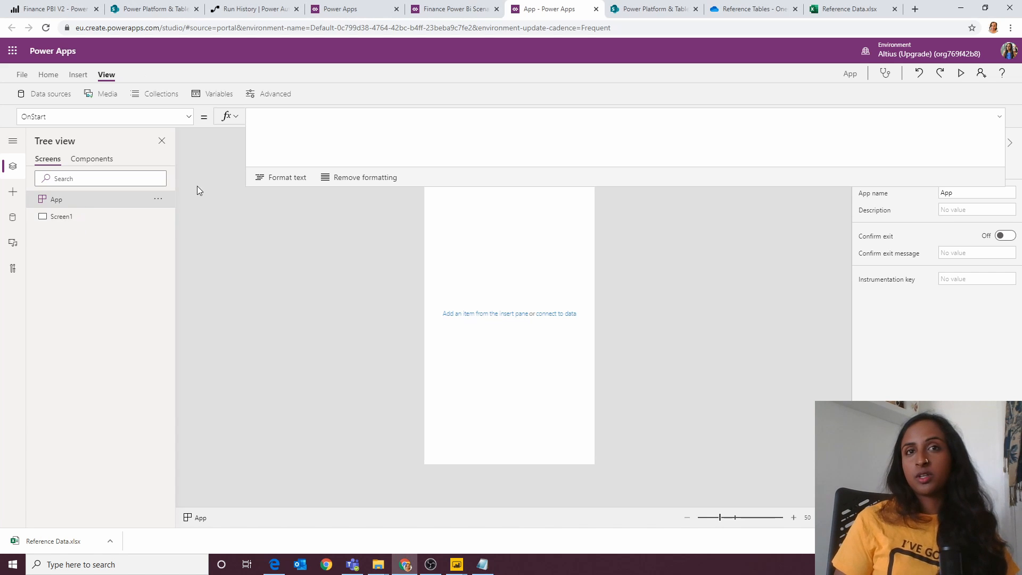
pyautogui.click(287, 123)
pyautogui.hotkey('ctrl', 'v')
pyautogui.moveTo(316, 185); pyautogui.dragTo(314, 456)
pyautogui.scroll(5, 352, 369)
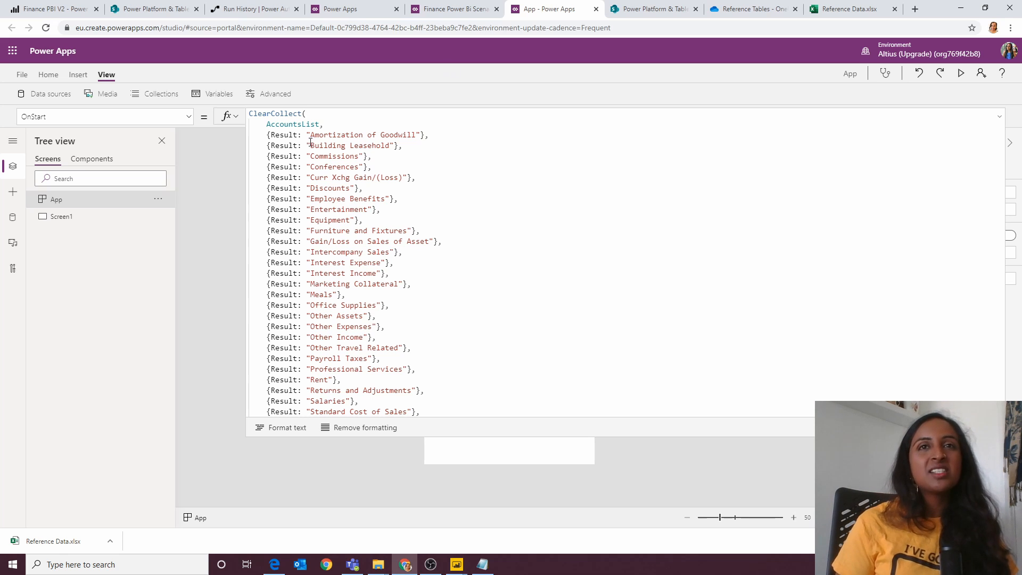
pyautogui.moveTo(311, 126); pyautogui.dragTo(374, 304)
pyautogui.click(374, 304)
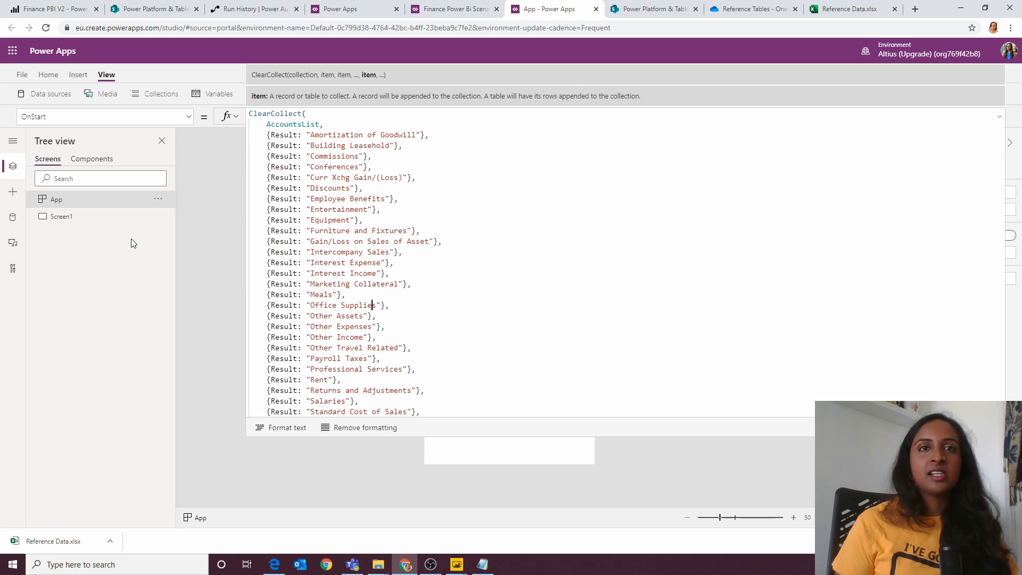
# Step: Run the App's OnStart formula and preview the records of the AccountsList collection
pyautogui.click(154, 202)
pyautogui.click(166, 217)
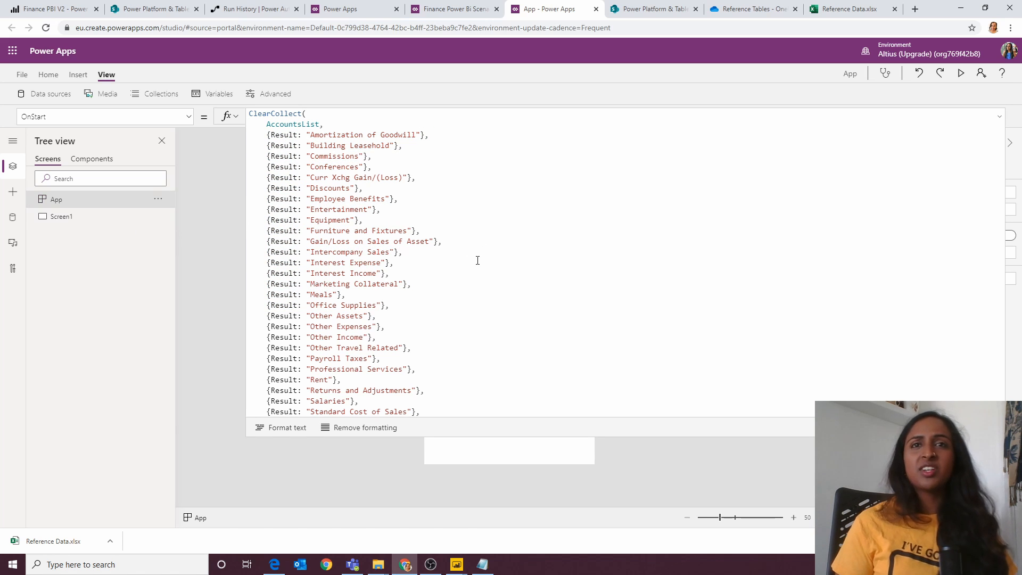
pyautogui.click(481, 238)
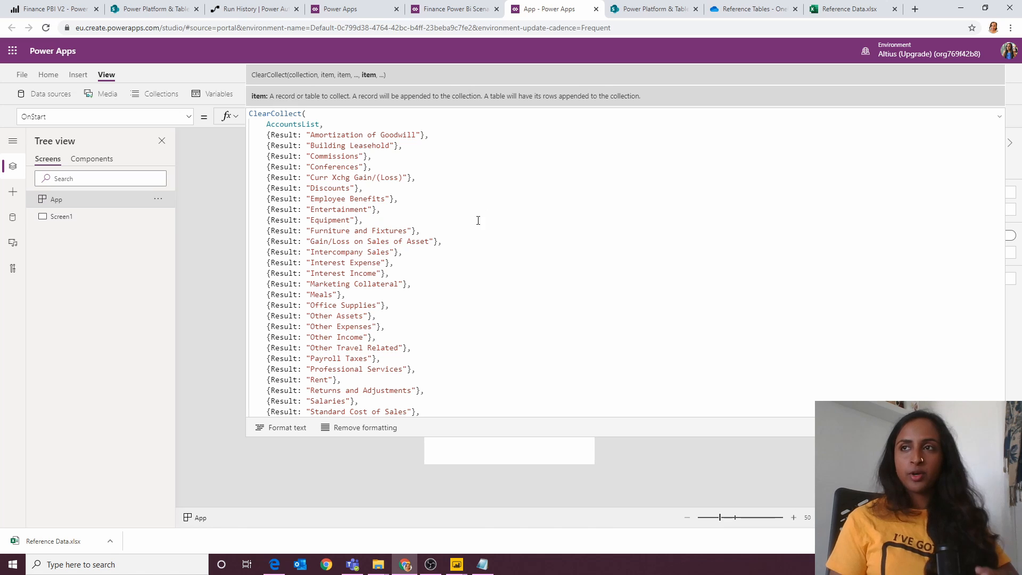
pyautogui.doubleClick(292, 124)
pyautogui.click(277, 426)
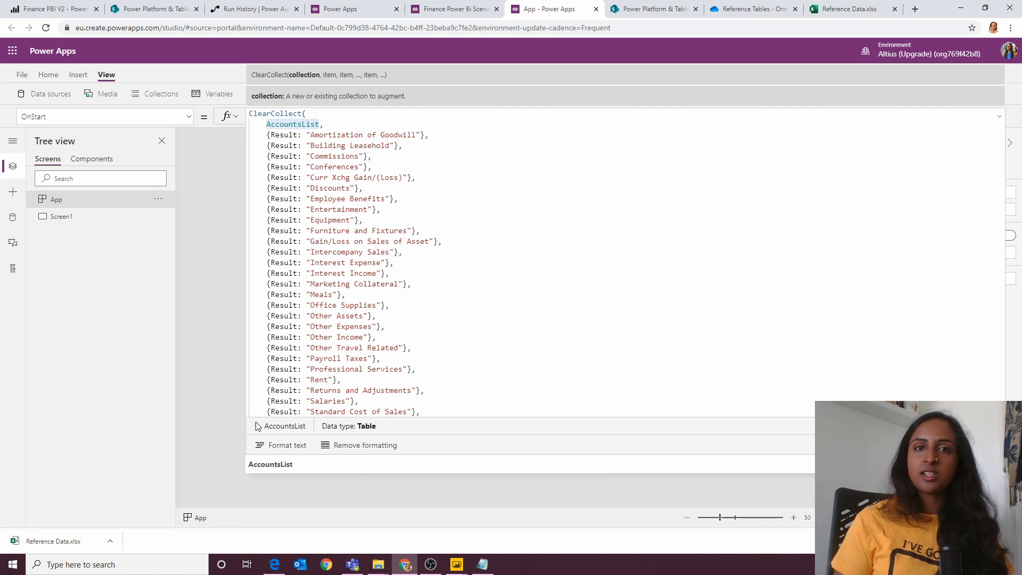
pyautogui.scroll(-3, 351, 475)
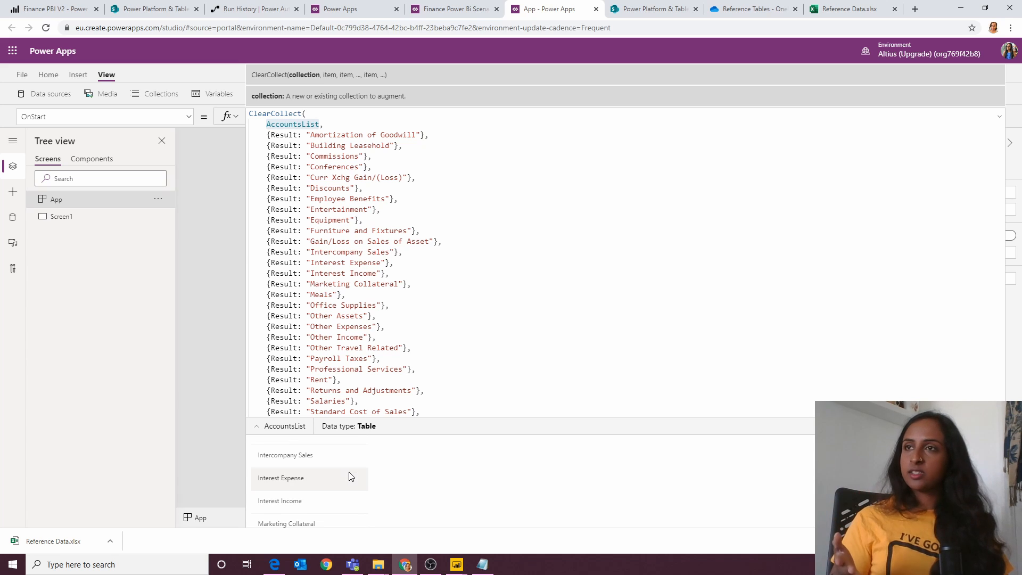
# Step: Collapse the formula area and insert a blank gallery on Screen1, sized to about 632 by 1081
pyautogui.moveTo(505, 257); pyautogui.dragTo(511, 252)
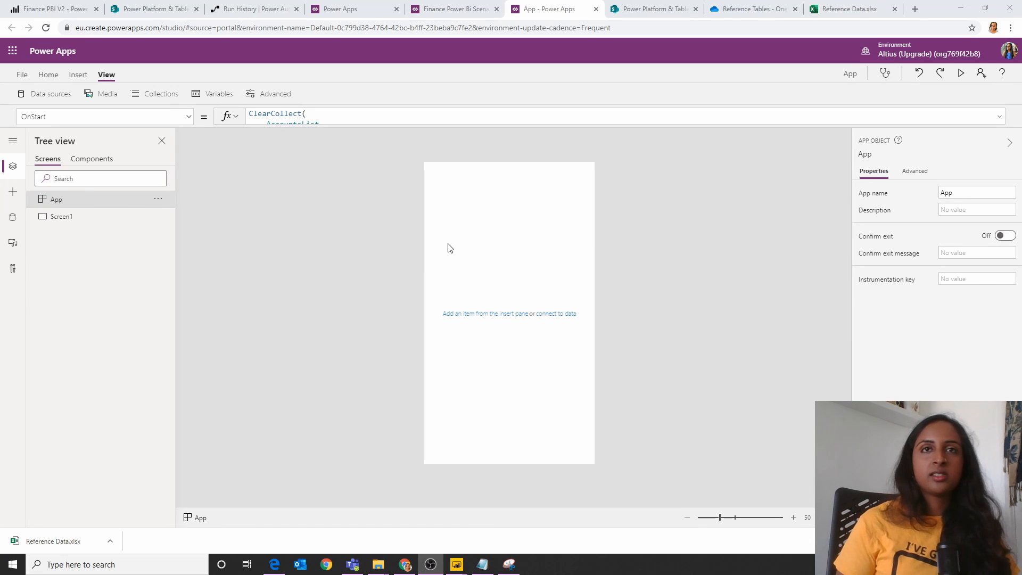
pyautogui.click(79, 75)
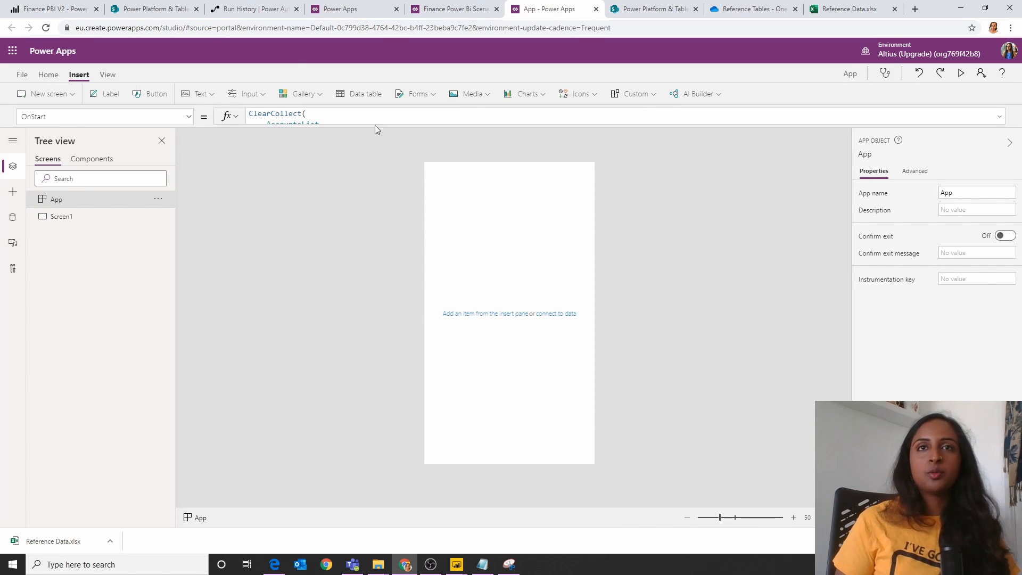
pyautogui.click(304, 88)
pyautogui.click(324, 200)
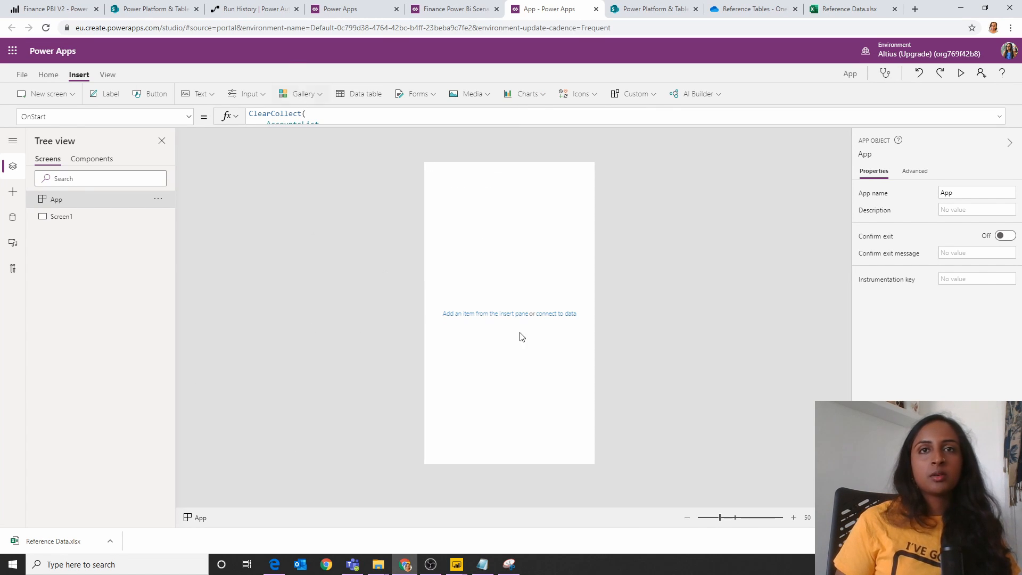
pyautogui.moveTo(595, 326); pyautogui.dragTo(592, 459)
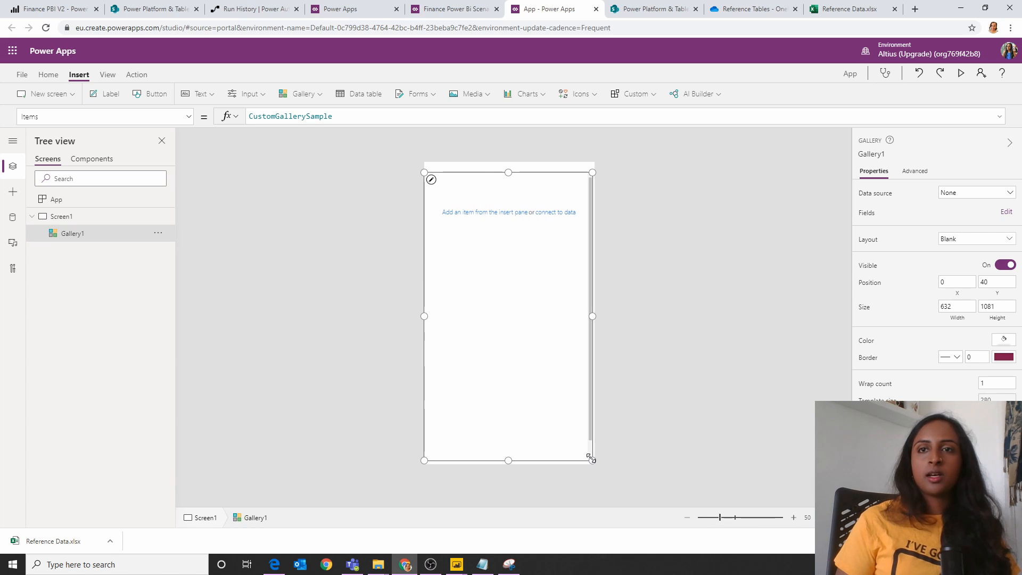
# Step: Set the gallery's data source to AccountsList and resize it to about 578 by 943 at position 30, 66
pyautogui.click(952, 198)
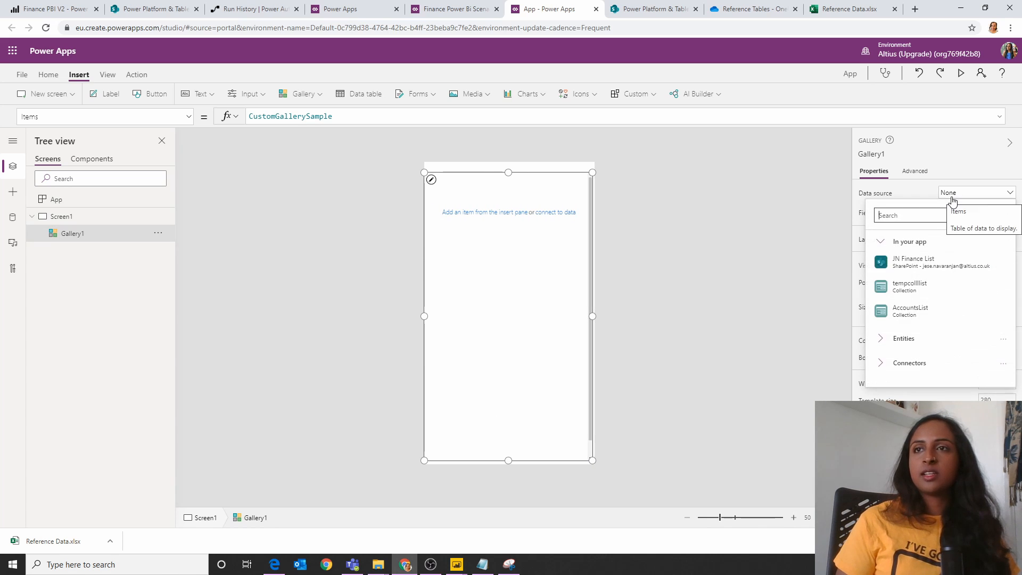
pyautogui.click(911, 308)
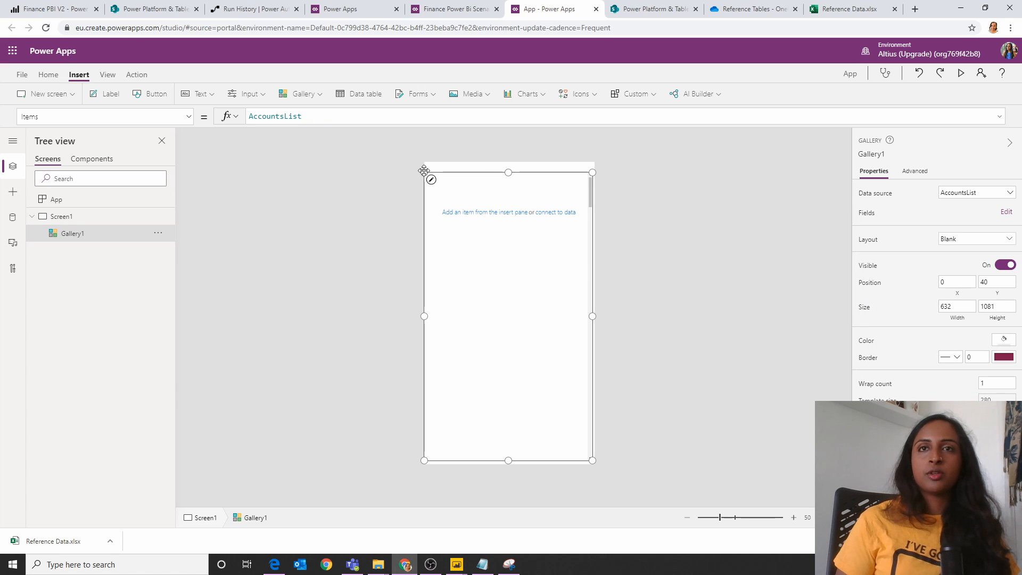
pyautogui.moveTo(420, 169); pyautogui.dragTo(428, 177)
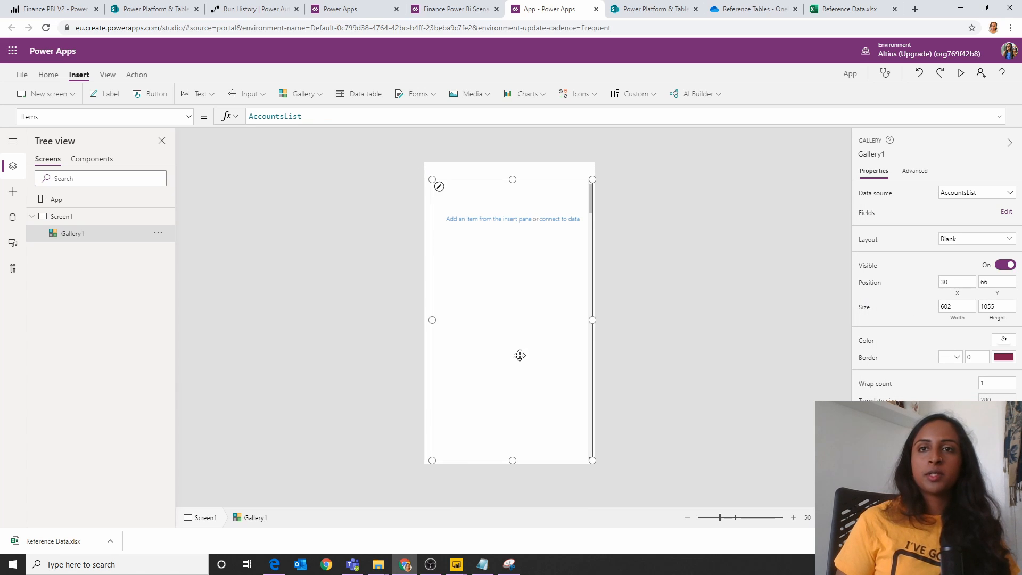
pyautogui.moveTo(591, 460); pyautogui.dragTo(587, 430)
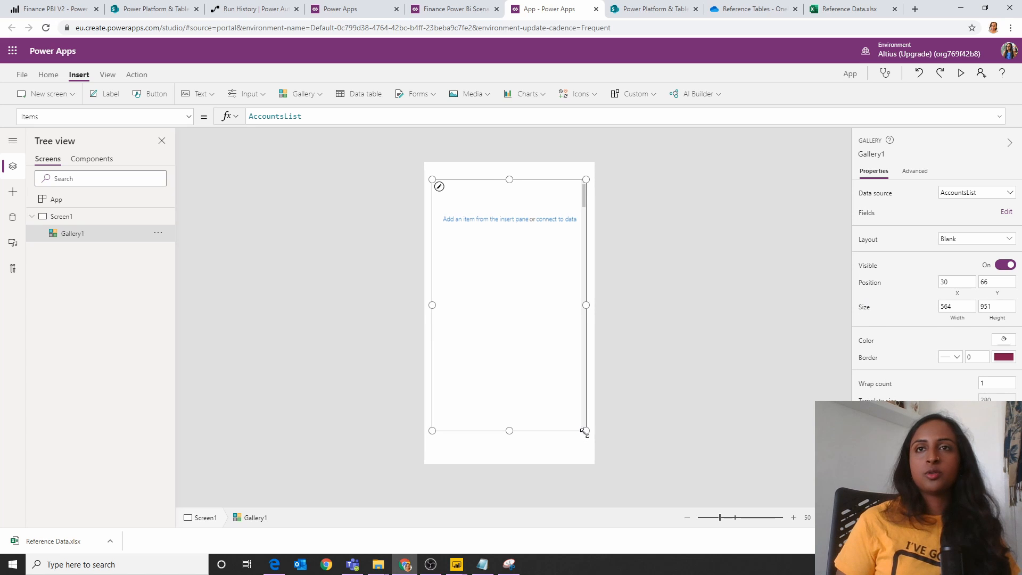
# Step: Insert a label showing ThisItem.Result in the gallery's template row and move it up to about Y 24
pyautogui.click(510, 564)
pyautogui.click(468, 223)
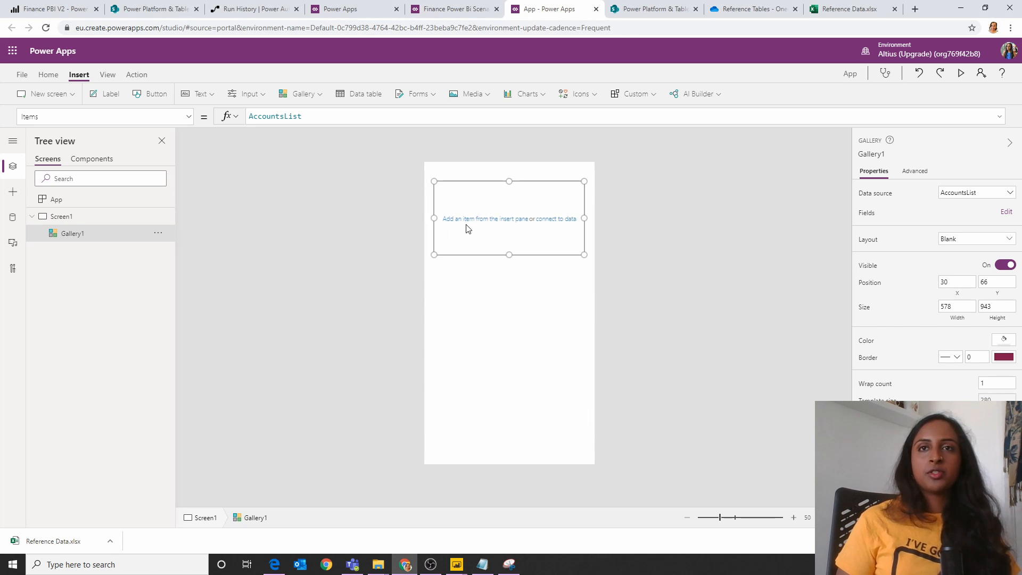
pyautogui.click(471, 222)
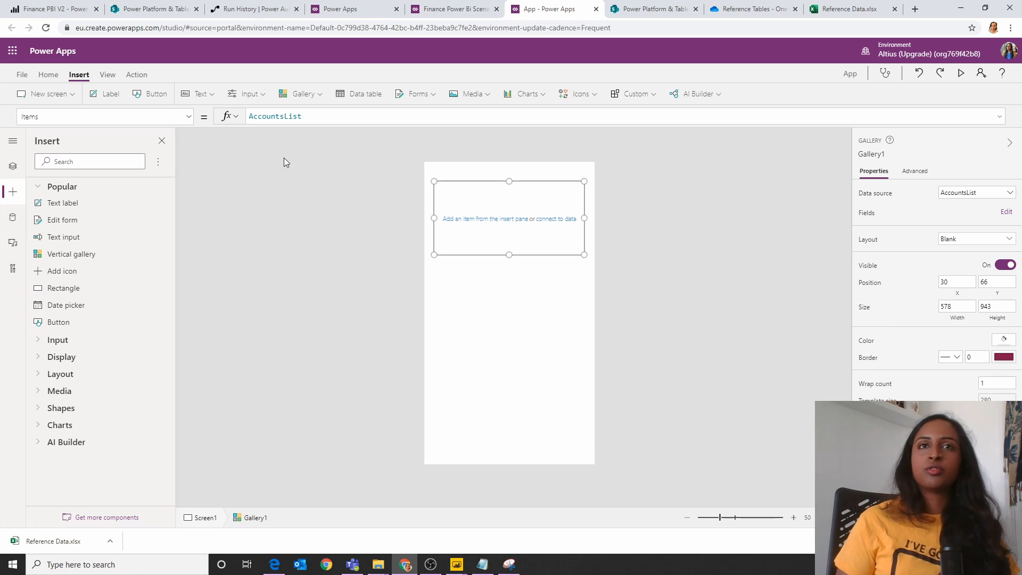
pyautogui.click(111, 95)
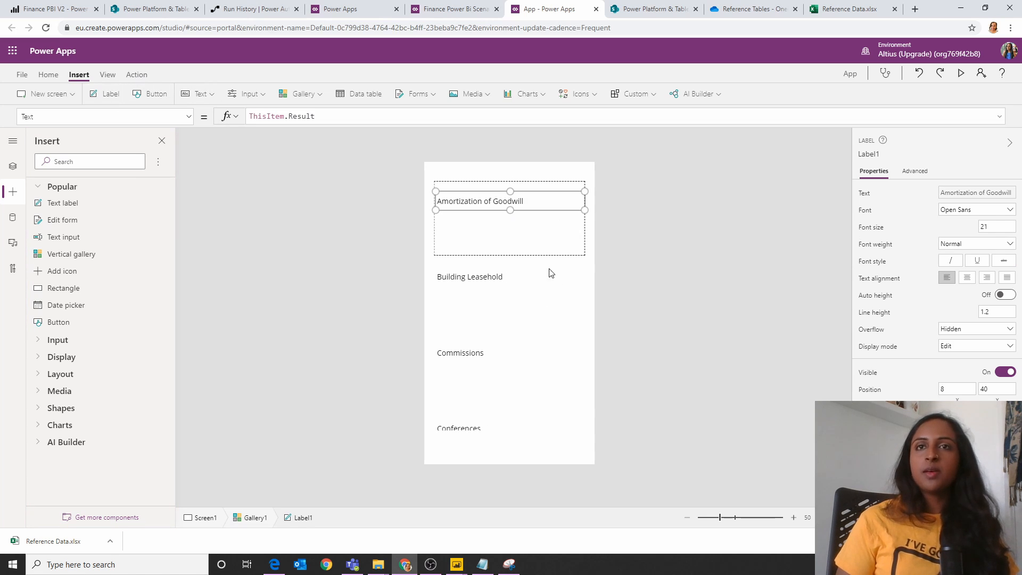
pyautogui.moveTo(469, 203); pyautogui.dragTo(471, 200)
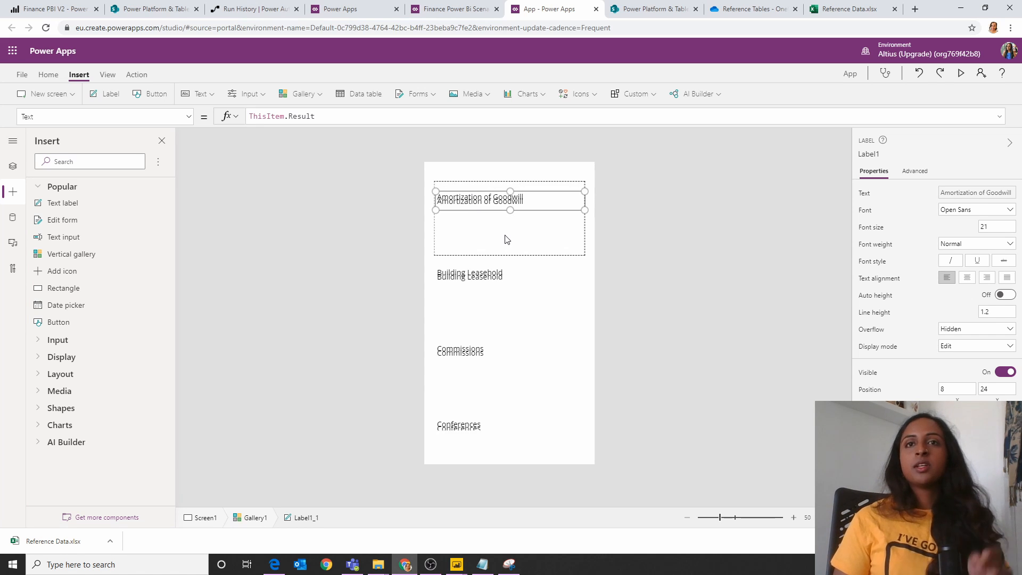
# Step: Duplicate the account name label directly below the original and set the copy's text to "Forecast Prediction"
pyautogui.hotkey('ctrl', 'v')
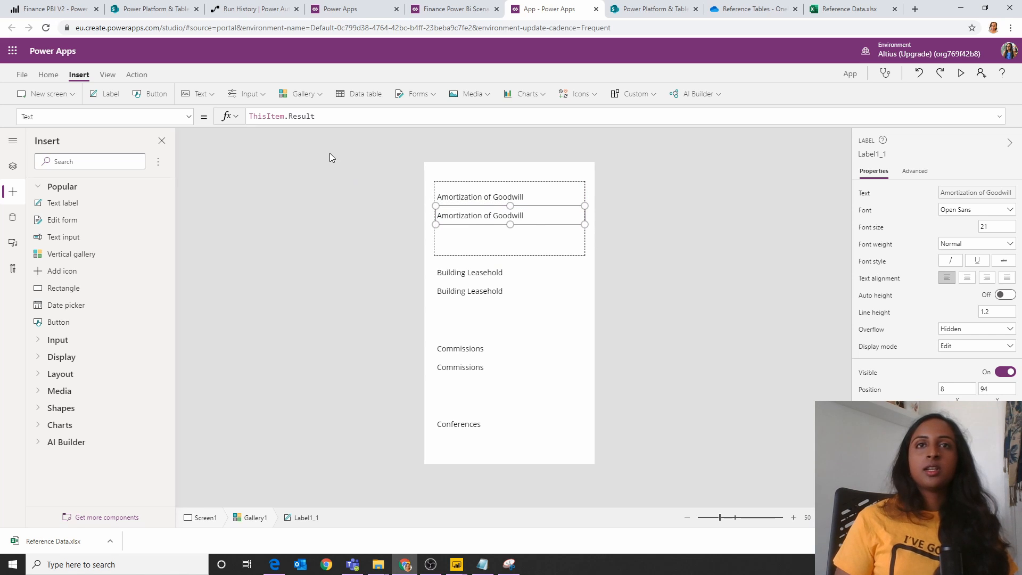
pyautogui.tripleClick(327, 118)
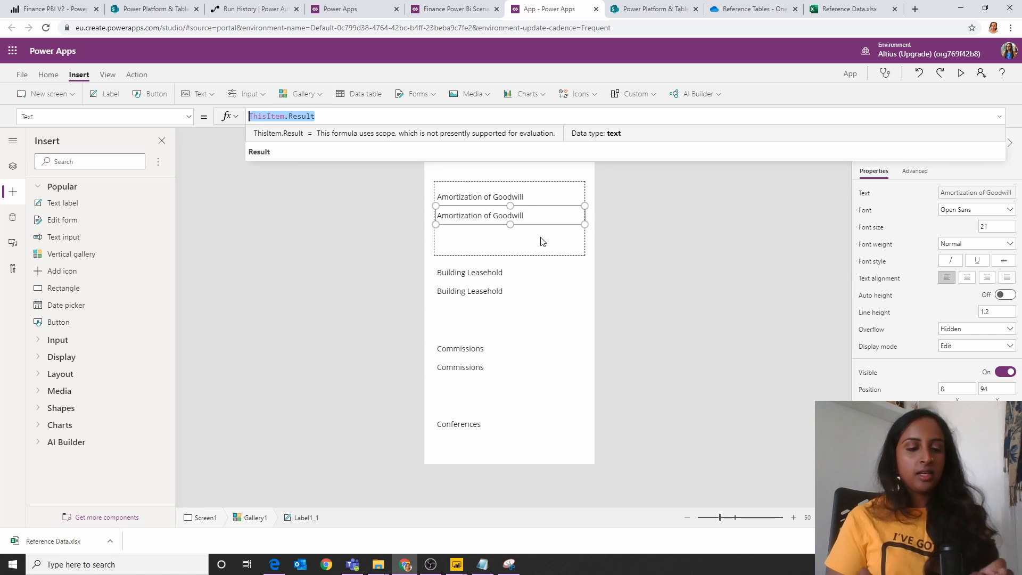
pyautogui.write('"Fore')
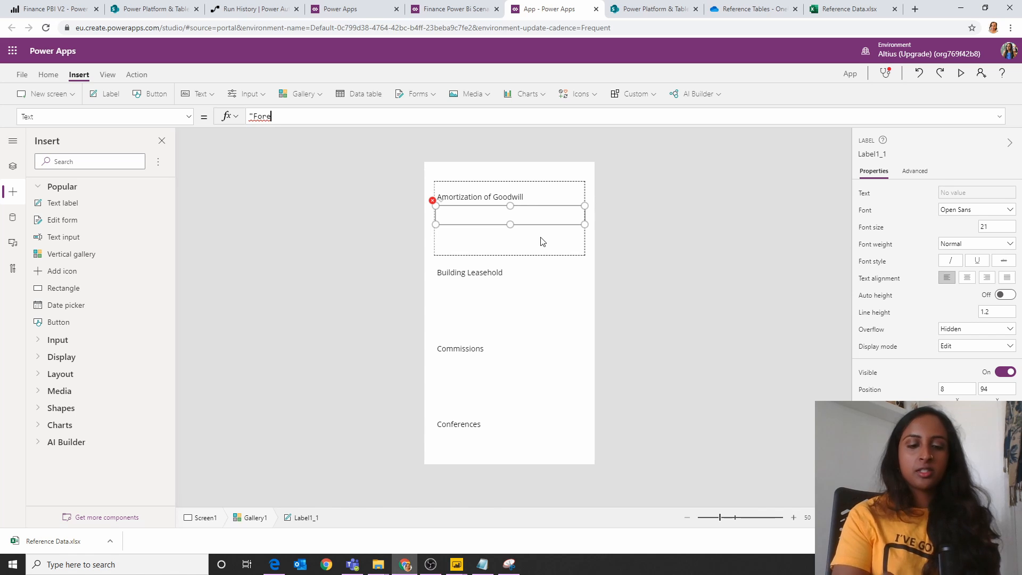
pyautogui.write('cast ')
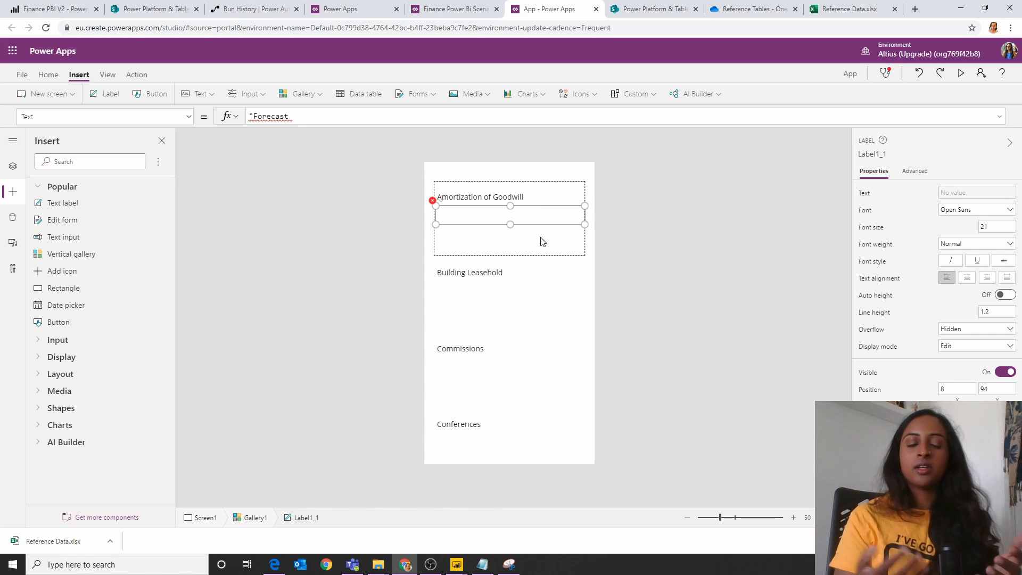
pyautogui.write('Predictionb')
pyautogui.press('BackSpace')
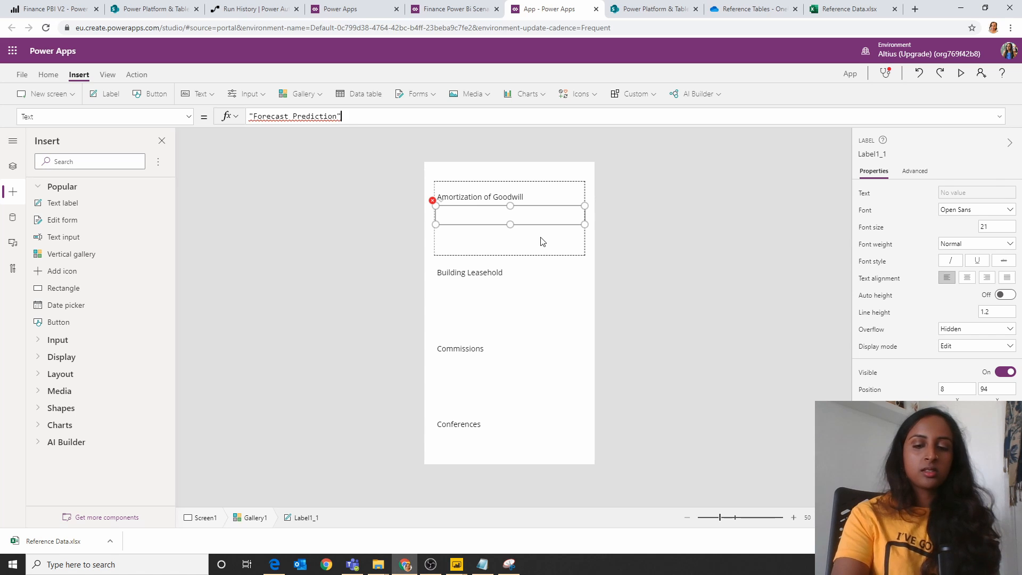
pyautogui.write('"')
pyautogui.click(540, 240)
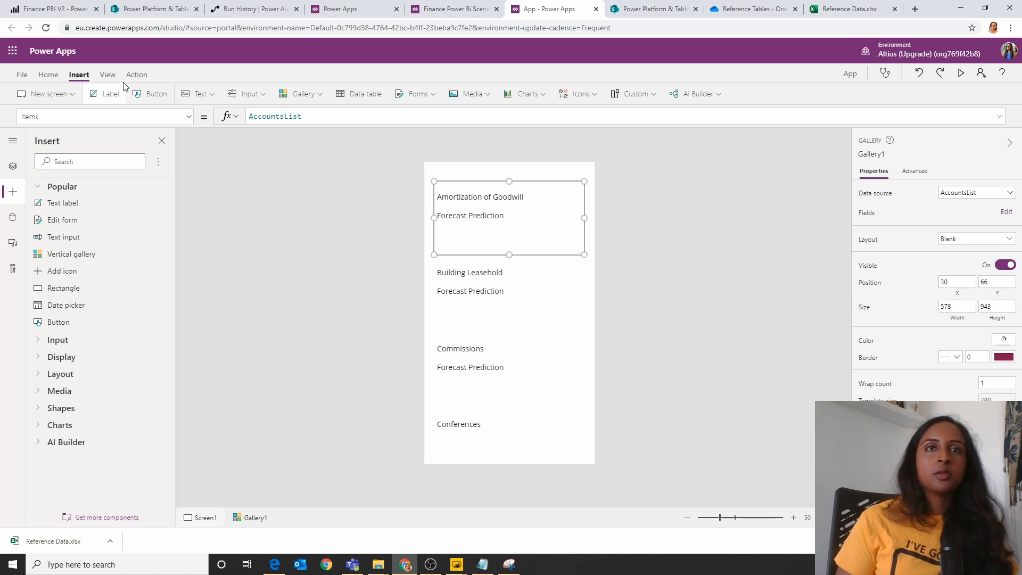
# Step: Add a drop-down beneath the Forecast Prediction label in the gallery, about 456 by 52 at position 32, 164
pyautogui.click(200, 94)
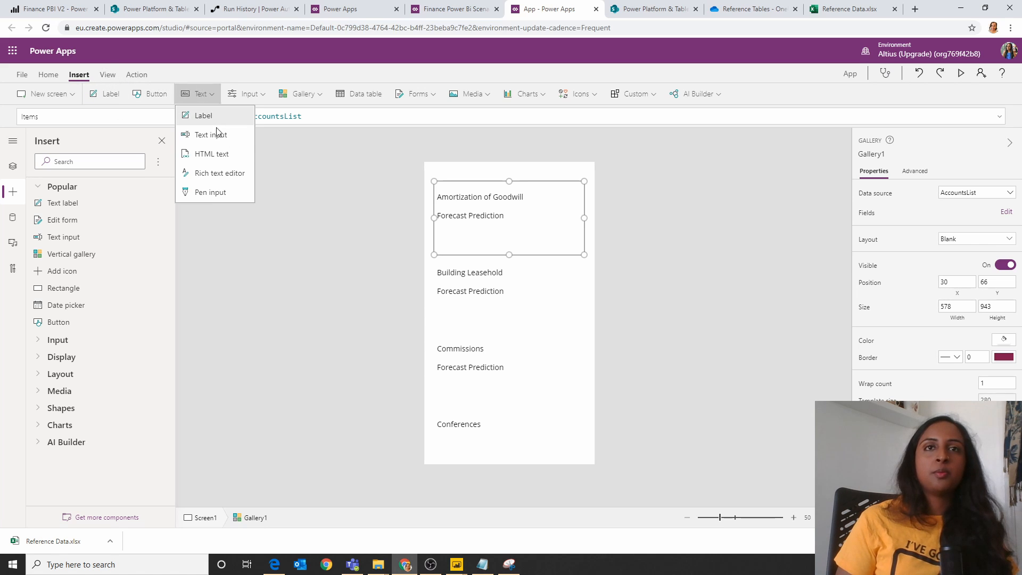
pyautogui.click(247, 94)
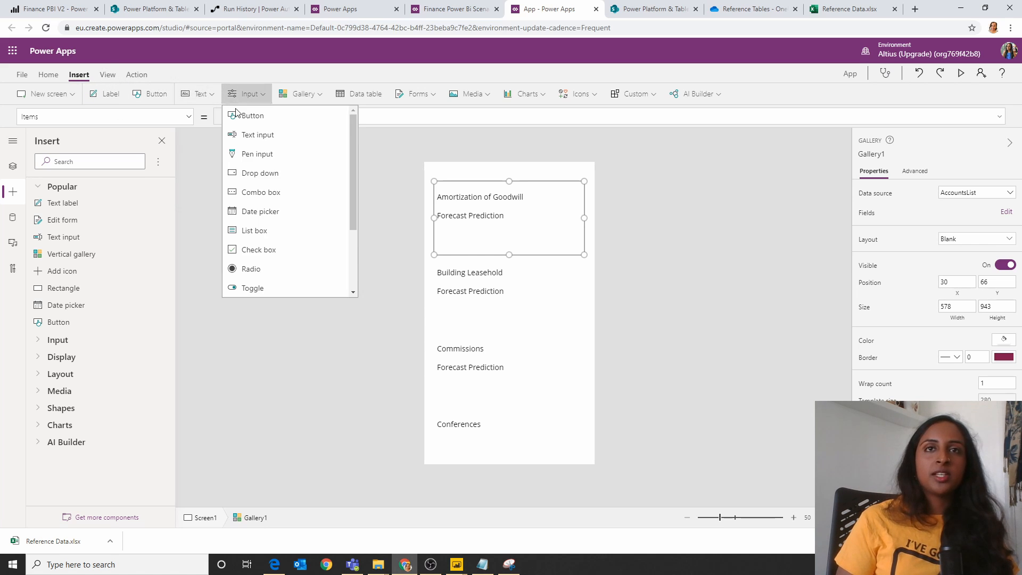
pyautogui.click(272, 173)
pyautogui.moveTo(499, 201); pyautogui.dragTo(500, 233)
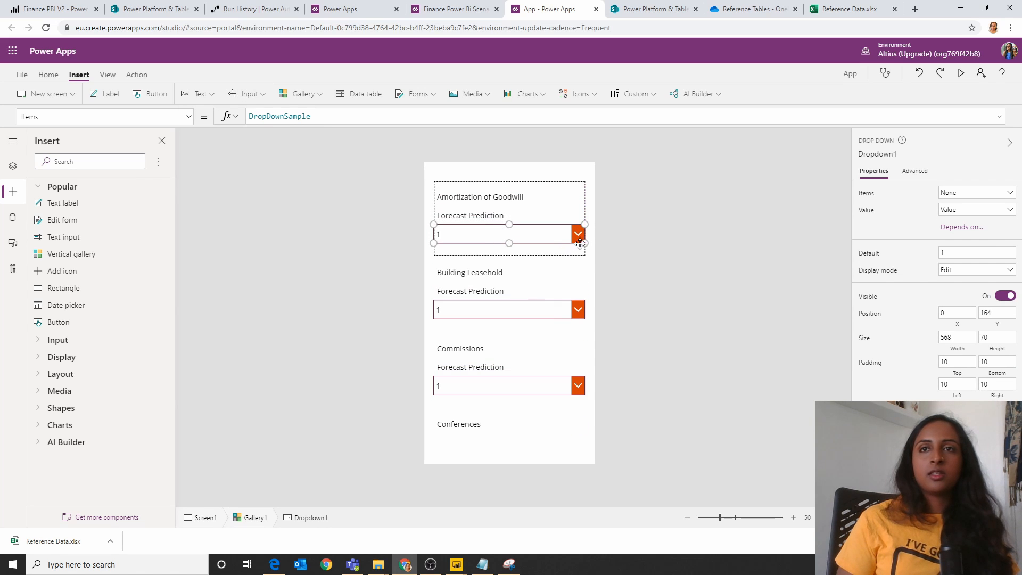
pyautogui.moveTo(584, 242); pyautogui.dragTo(547, 225)
# Step: Replace the drop-down's Items with the prepared list of text values from "0" to "2" in increments of 0.2
pyautogui.click(482, 564)
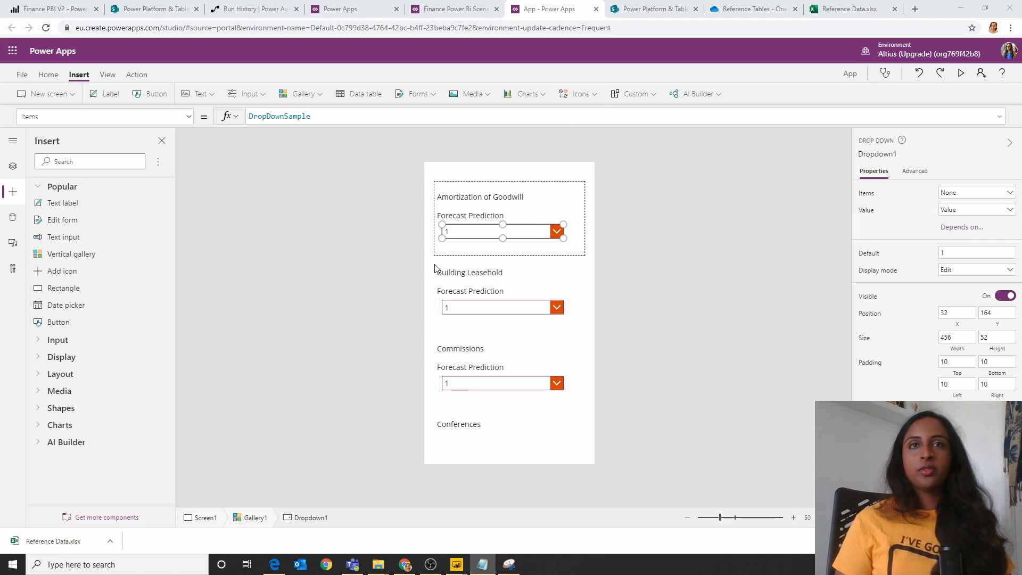
pyautogui.hotkey('ctrl', 'a')
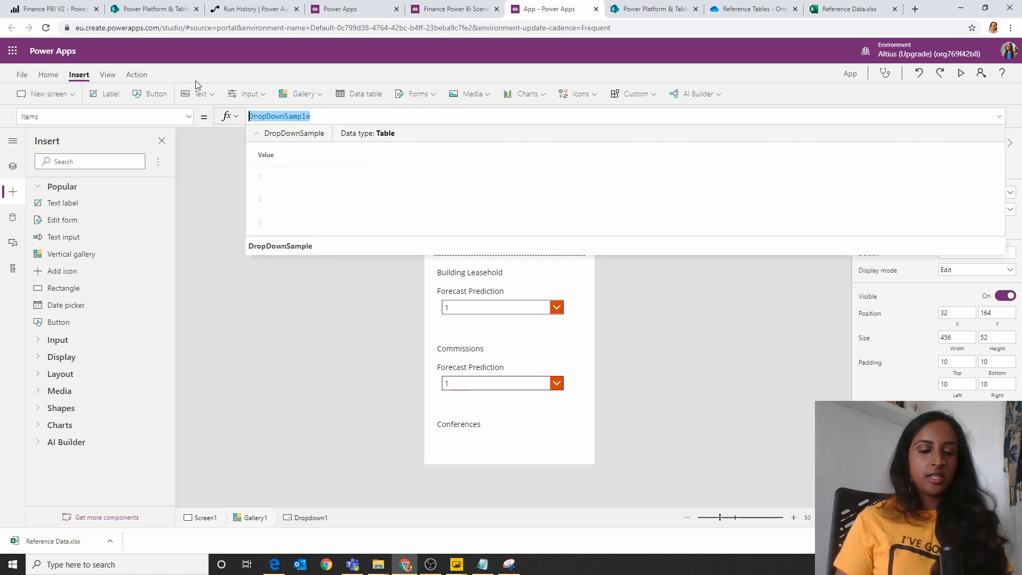
pyautogui.write('["0", "0.2", "0.4", "0.6", "0.8", "1", "1.2", "1.4", "1.6", "1.8", "2"]')
pyautogui.click(993, 113)
pyautogui.click(997, 114)
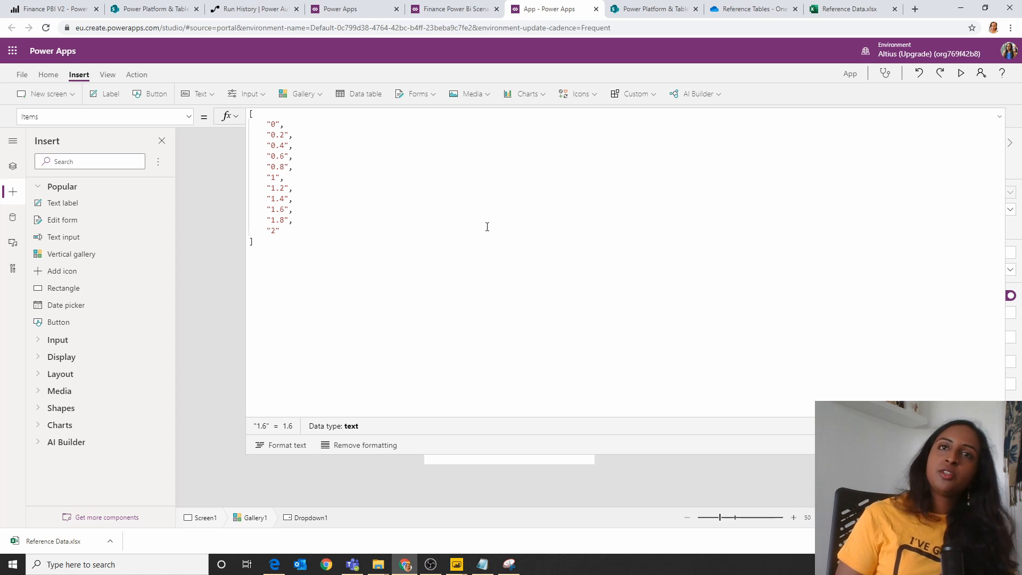
pyautogui.moveTo(692, 454); pyautogui.dragTo(722, 94)
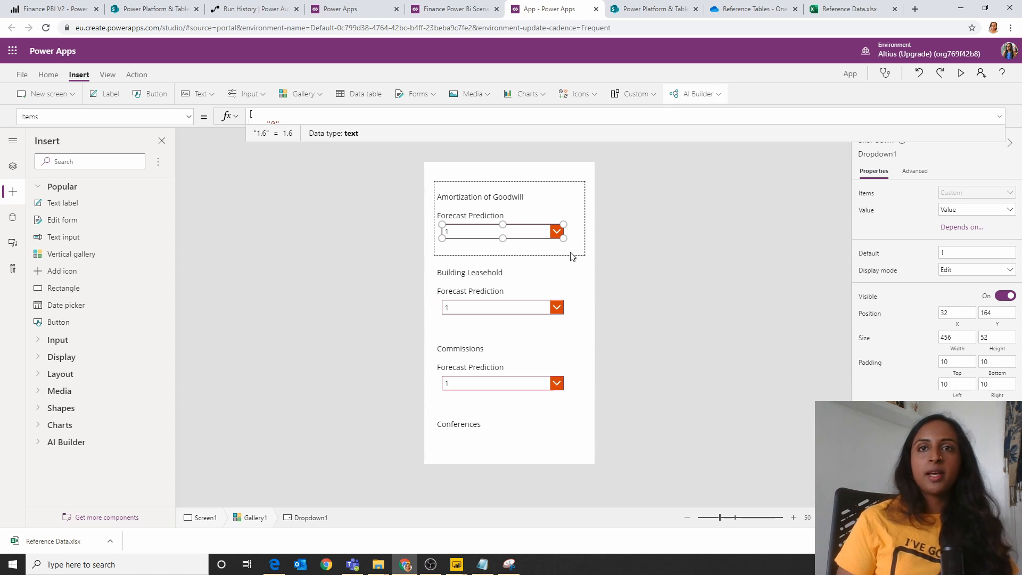
# Step: Insert a text input into the gallery's template row and place it just under the drop-down
pyautogui.click(531, 246)
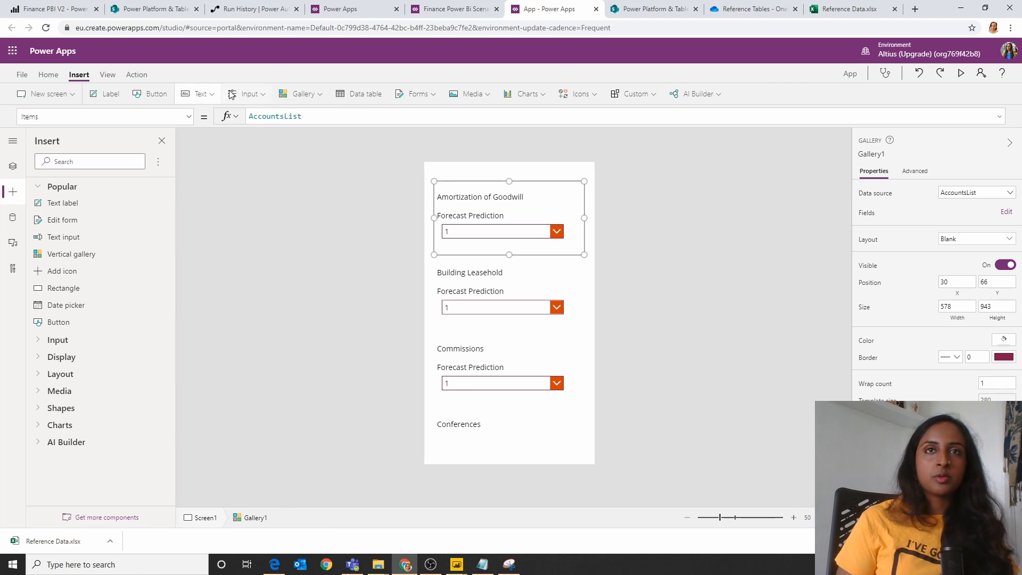
pyautogui.click(246, 94)
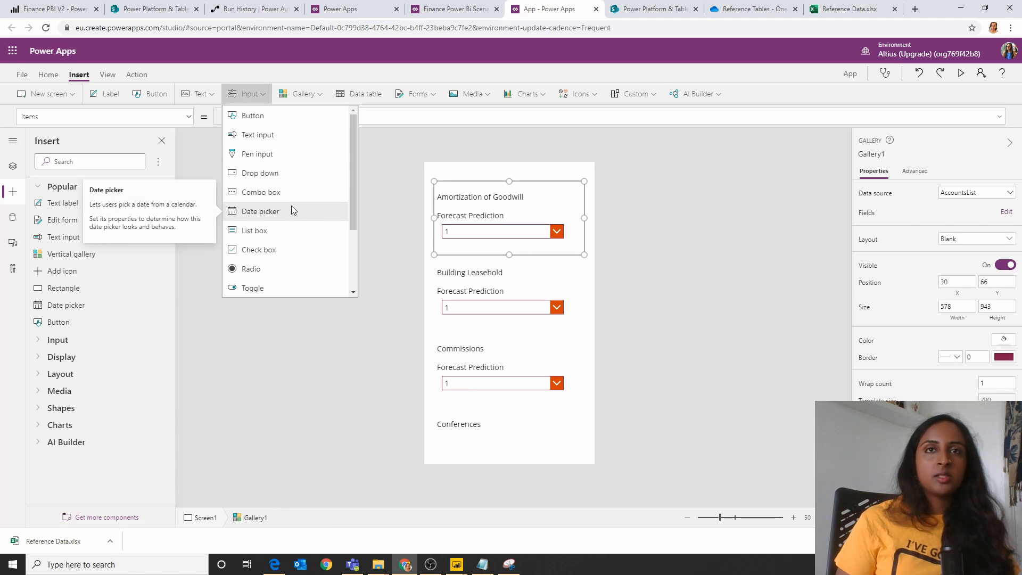
pyautogui.click(292, 137)
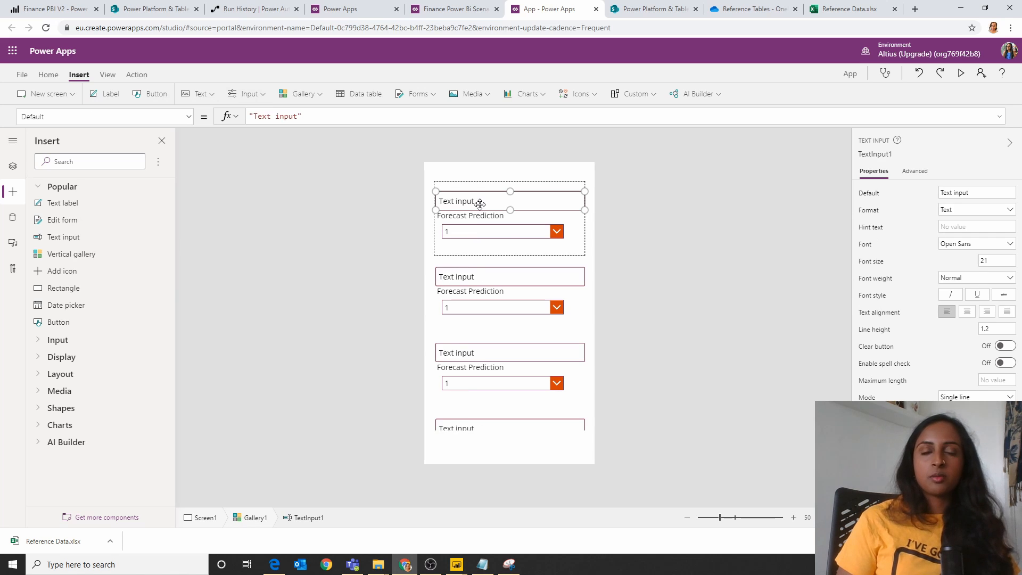
pyautogui.moveTo(473, 201); pyautogui.dragTo(472, 246)
# Step: Make the gallery's template row taller, then shrink and reposition the text input so it sits clear below the drop-down
pyautogui.click(579, 198)
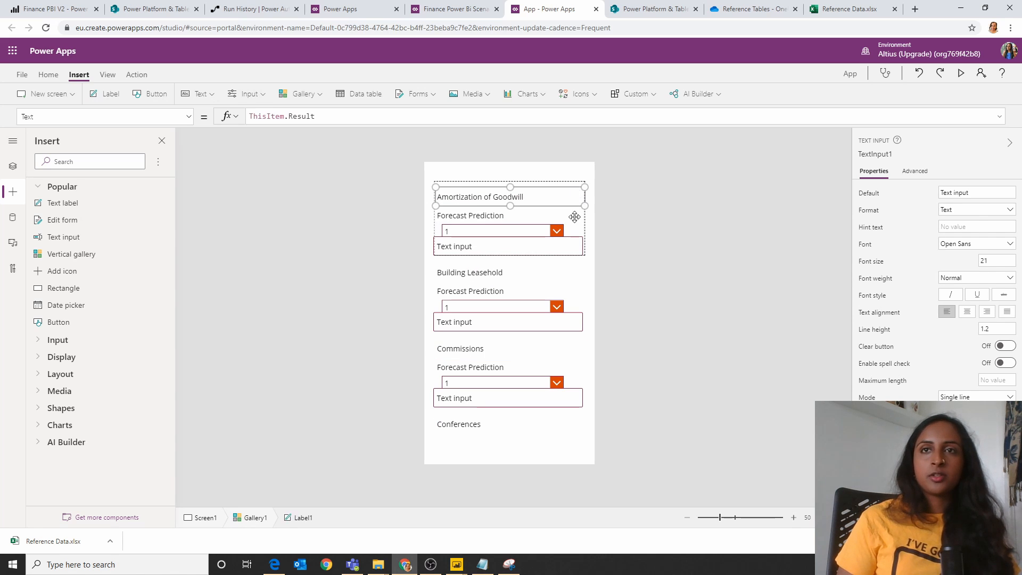
pyautogui.click(586, 270)
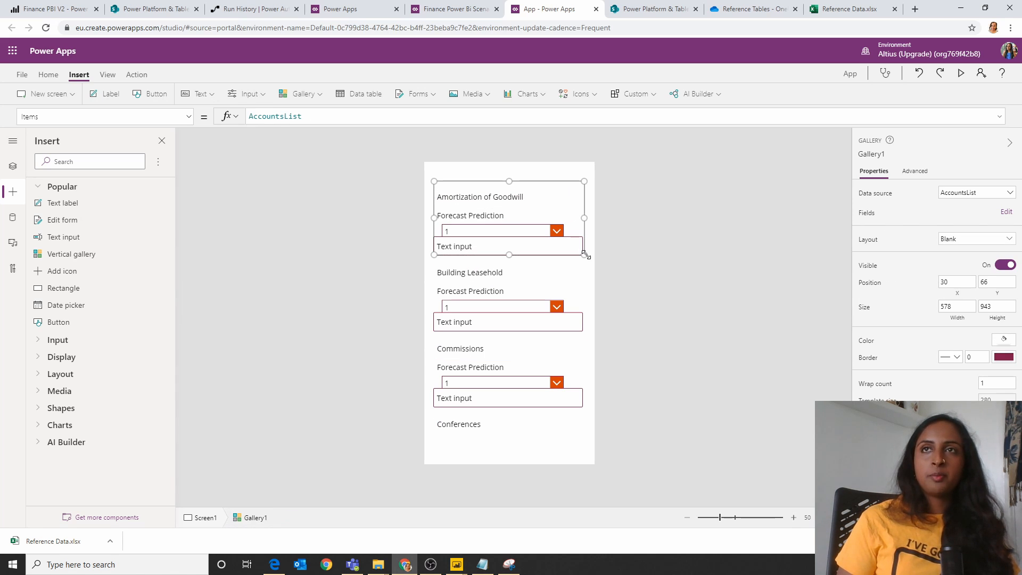
pyautogui.moveTo(586, 258); pyautogui.dragTo(580, 268)
pyautogui.click(558, 250)
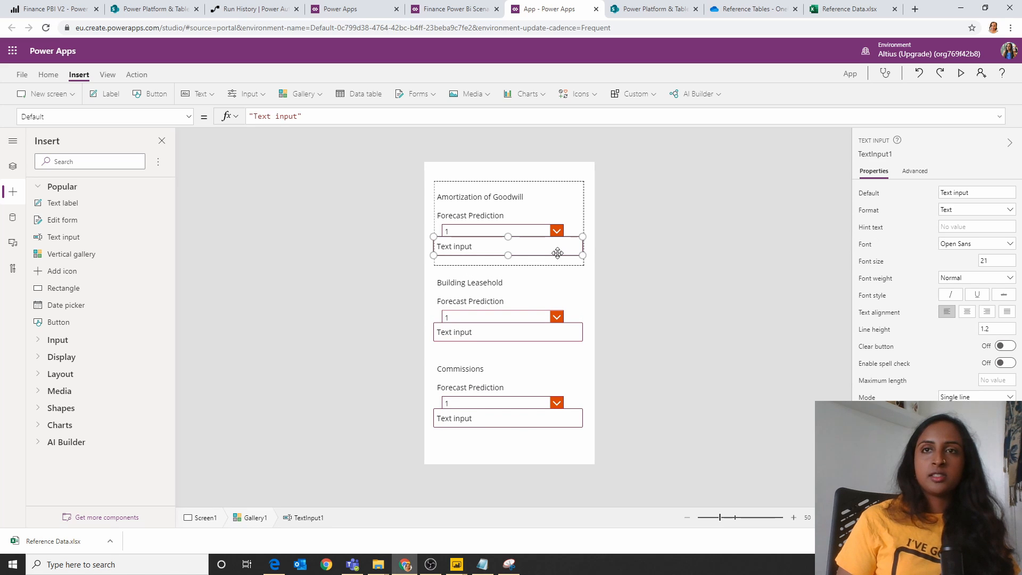
pyautogui.click(573, 267)
pyautogui.moveTo(577, 270); pyautogui.dragTo(554, 267)
pyautogui.click(560, 244)
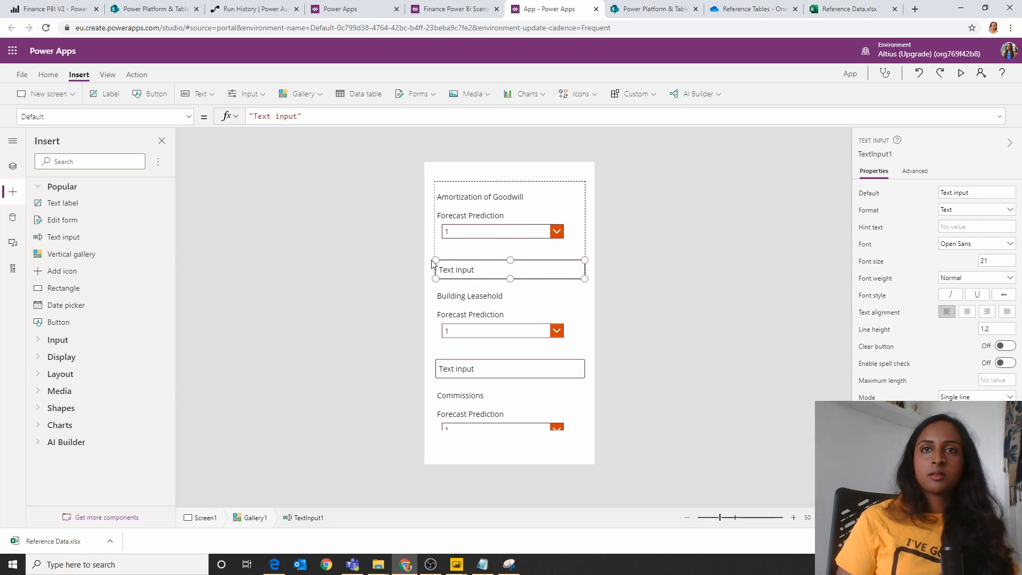
pyautogui.moveTo(436, 260); pyautogui.dragTo(457, 254)
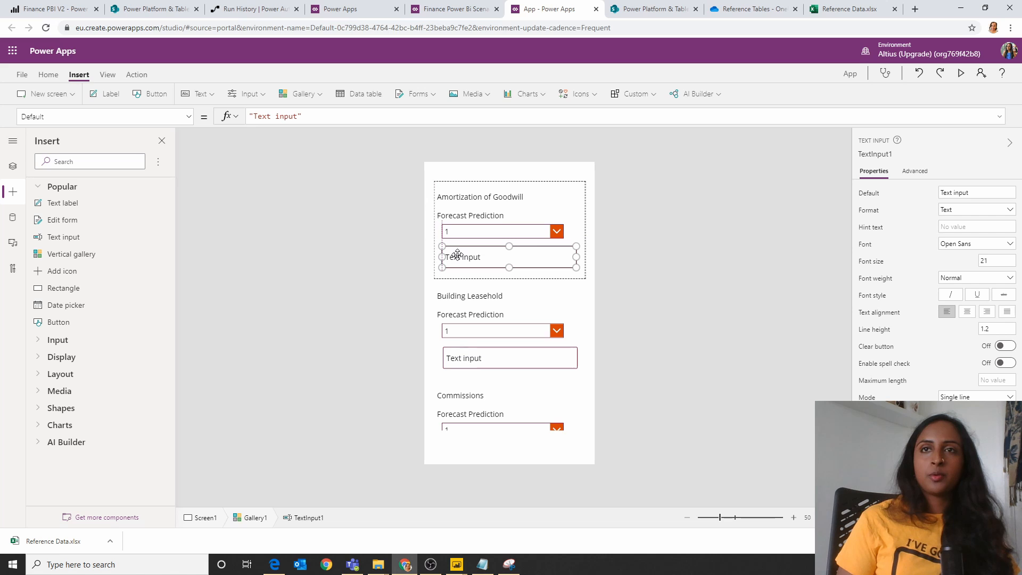
# Step: Clear the text input's Default value to an empty string
pyautogui.click(302, 117)
pyautogui.press('BackSpace')
pyautogui.press('BackSpace')
pyautogui.press('BackSpace')
pyautogui.press('BackSpace')
pyautogui.press('BackSpace')
pyautogui.press('BackSpace')
pyautogui.press('BackSpace')
pyautogui.press('BackSpace')
pyautogui.press('BackSpace')
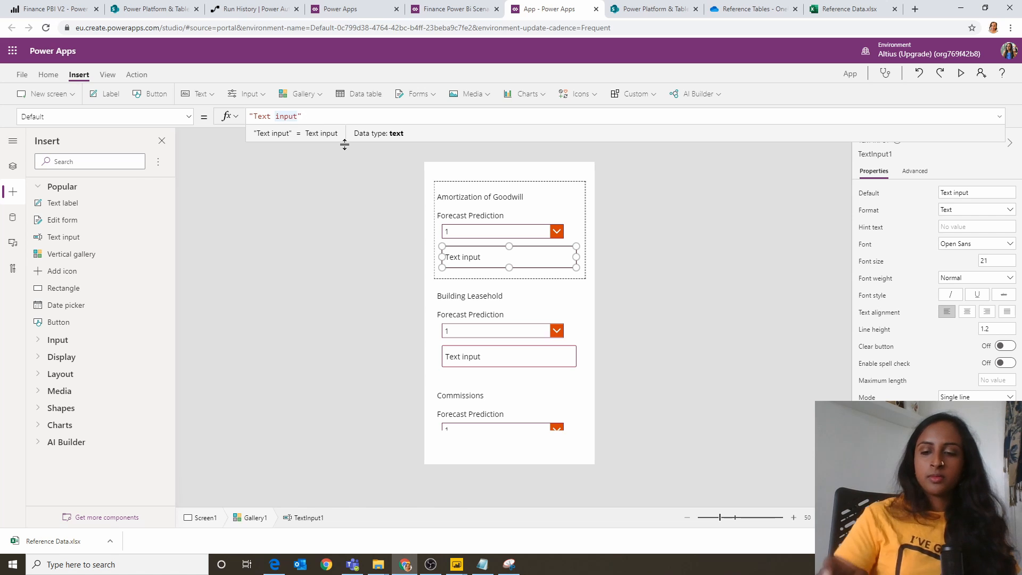
pyautogui.press('BackSpace')
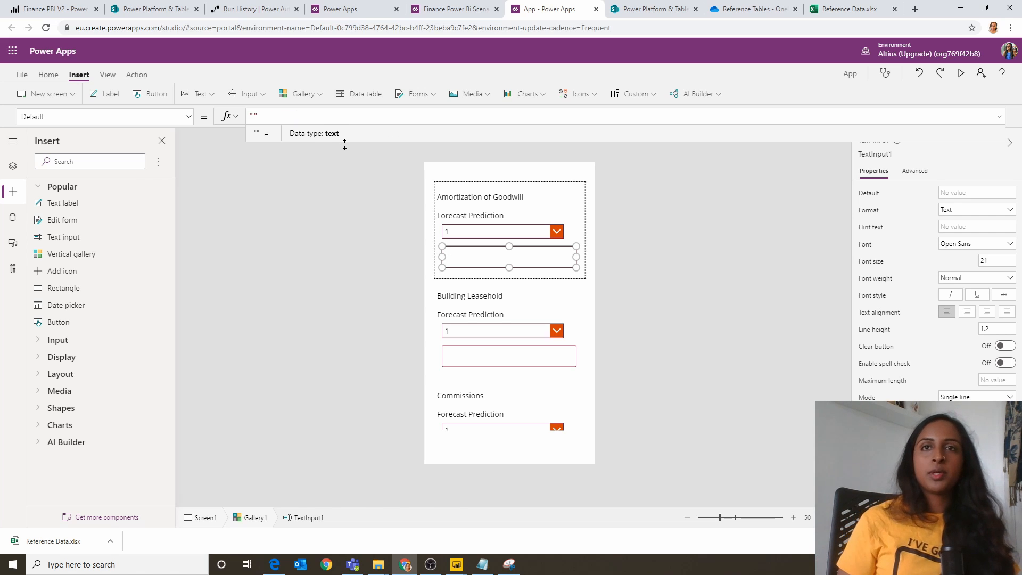
# Step: Set the text input's HintText to "Please Provide some commentary"
pyautogui.click(188, 117)
pyautogui.scroll(-6, 111, 247)
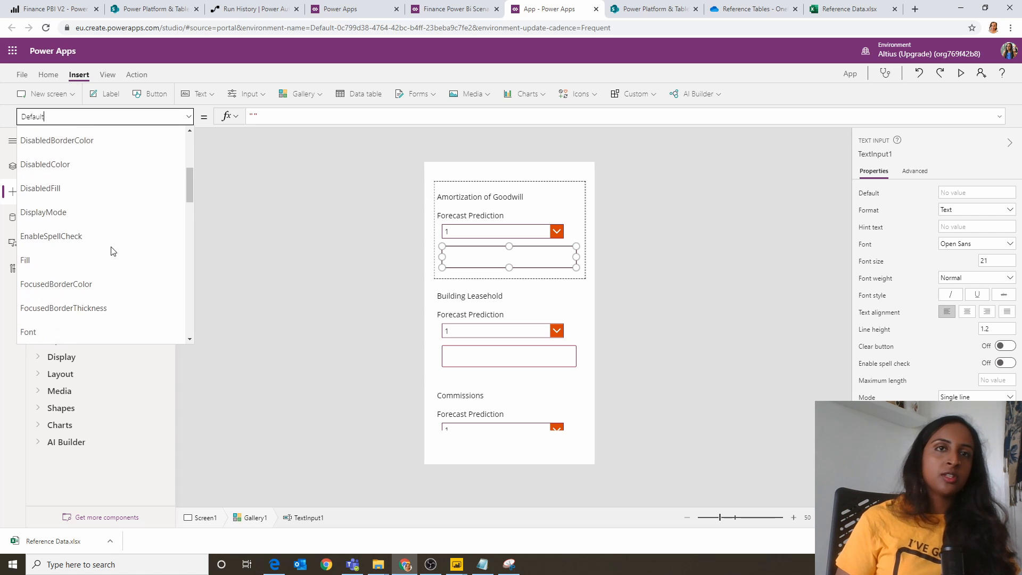
pyautogui.click(85, 267)
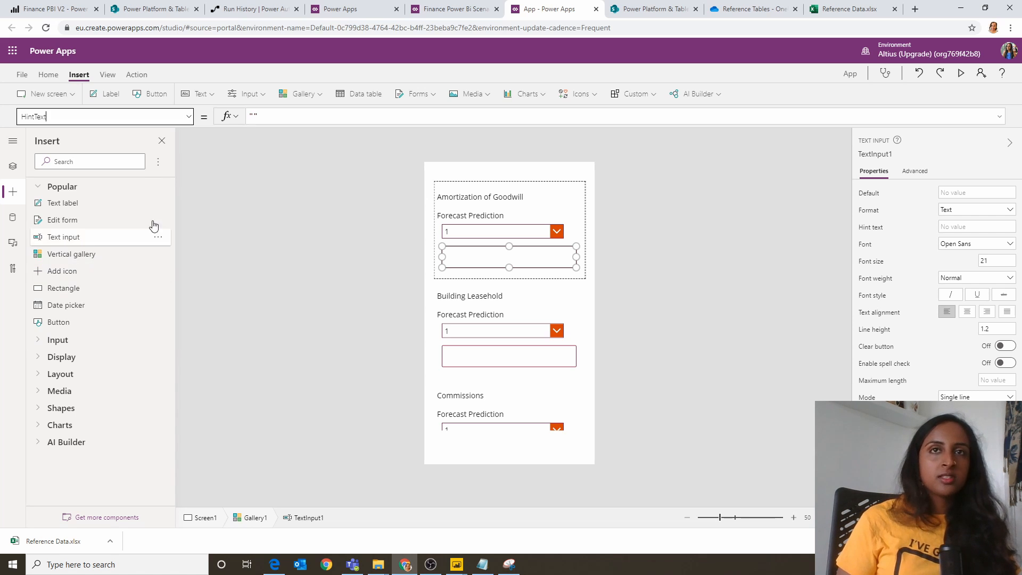
pyautogui.click(256, 118)
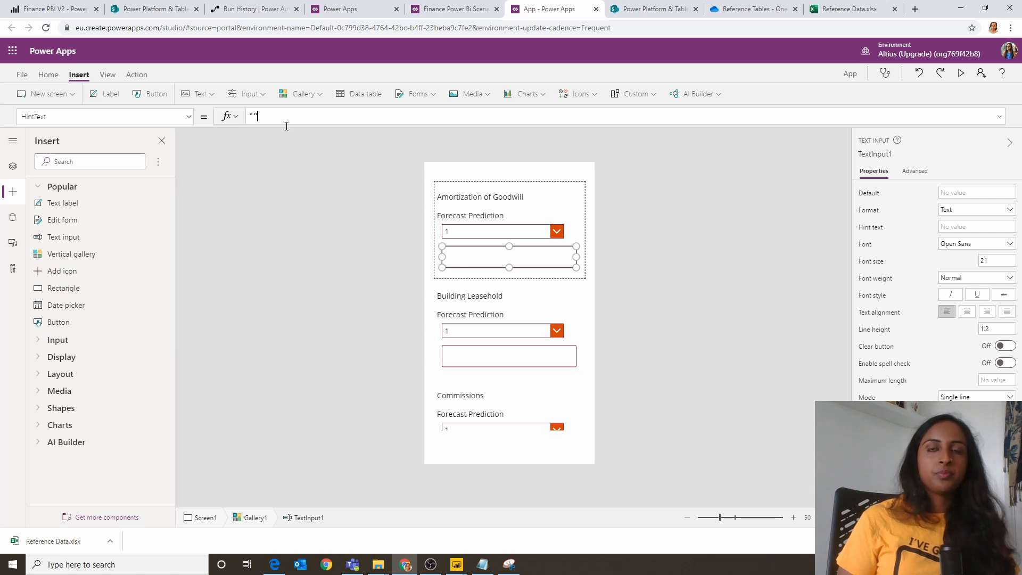
pyautogui.write('Please Provide')
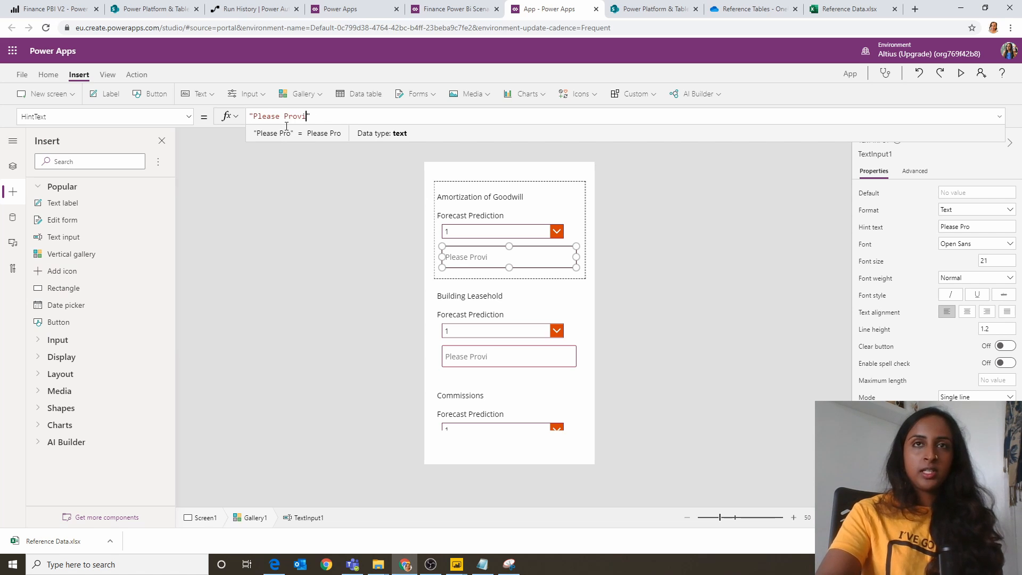
pyautogui.write(' some comment')
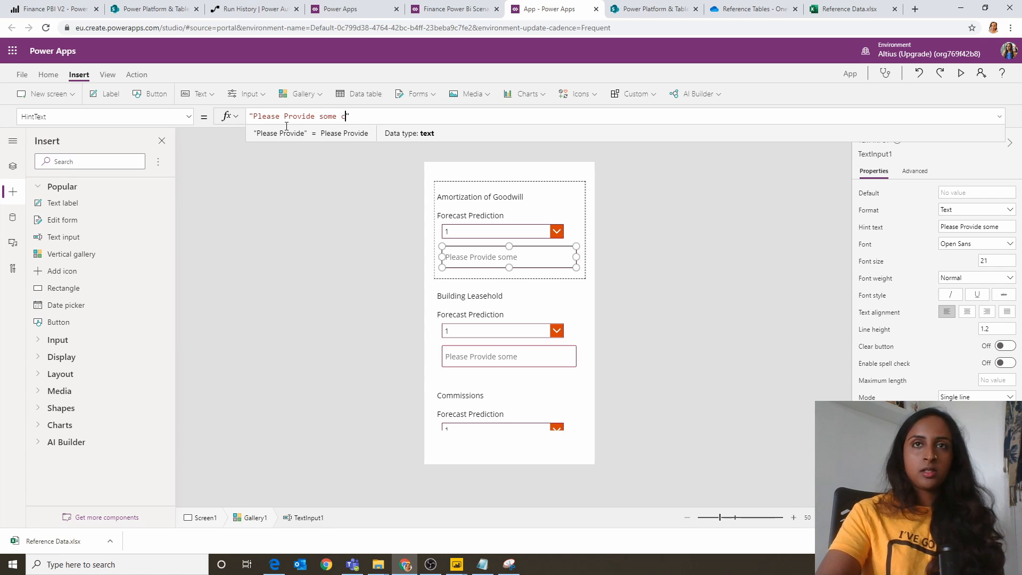
pyautogui.write('ary')
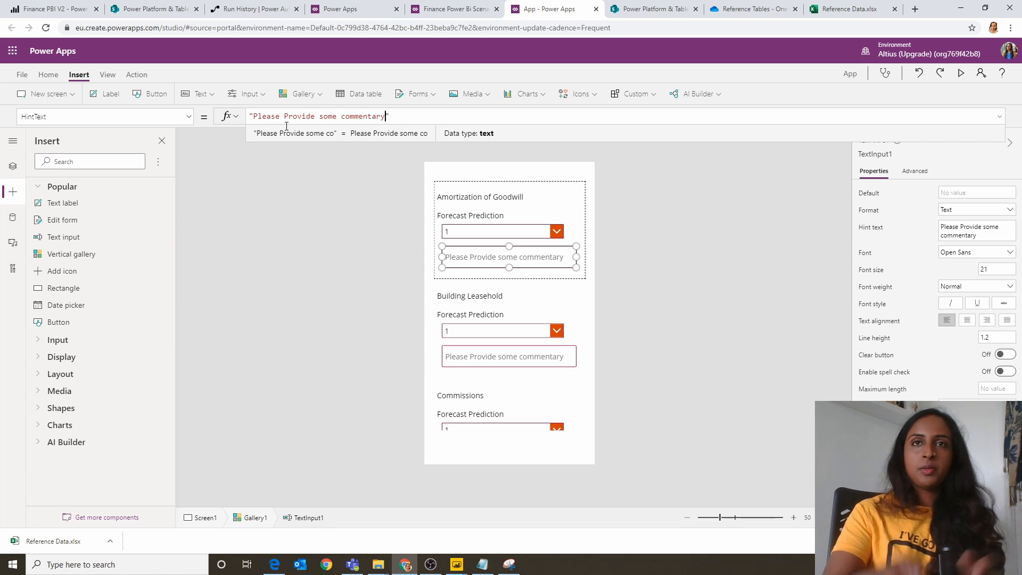
# Step: Give the gallery a black border with a thickness of 1
pyautogui.click(532, 381)
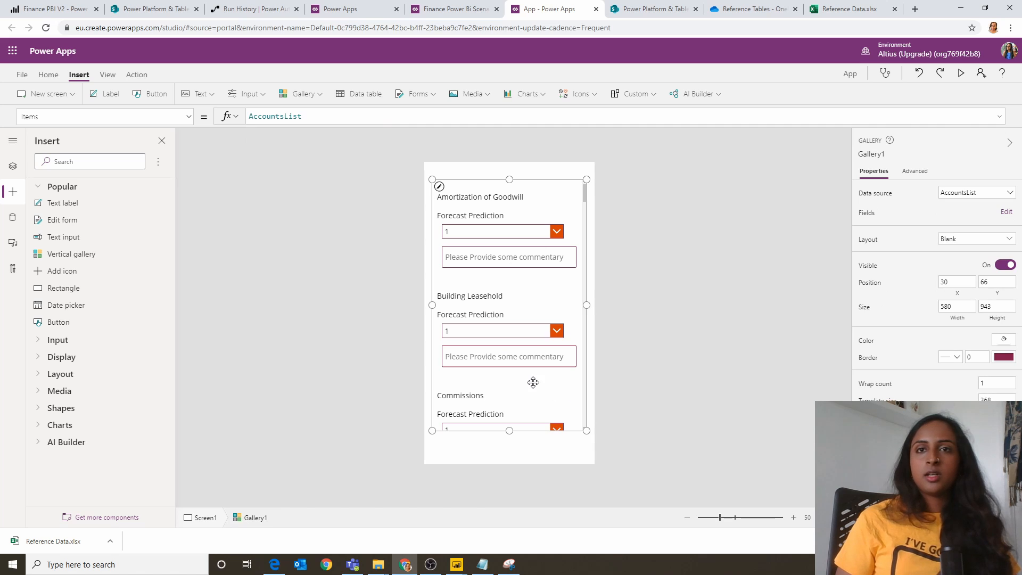
pyautogui.click(26, 74)
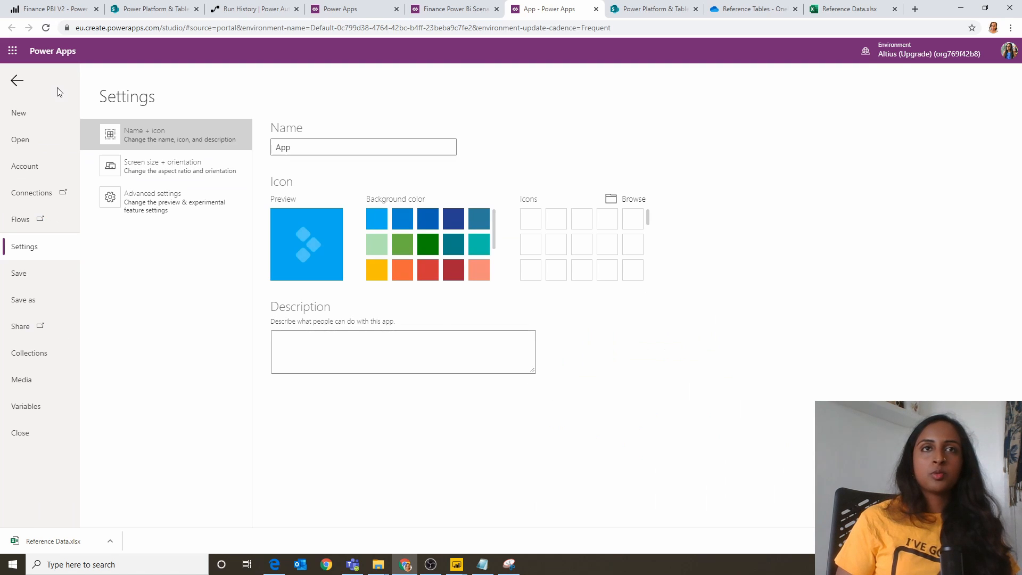
pyautogui.click(18, 84)
pyautogui.click(48, 74)
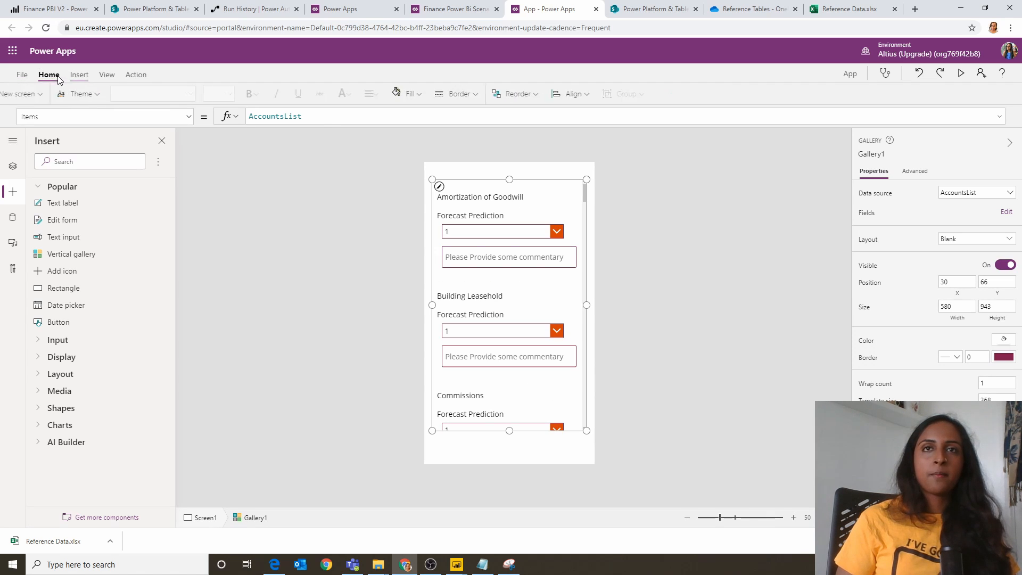
pyautogui.click(485, 94)
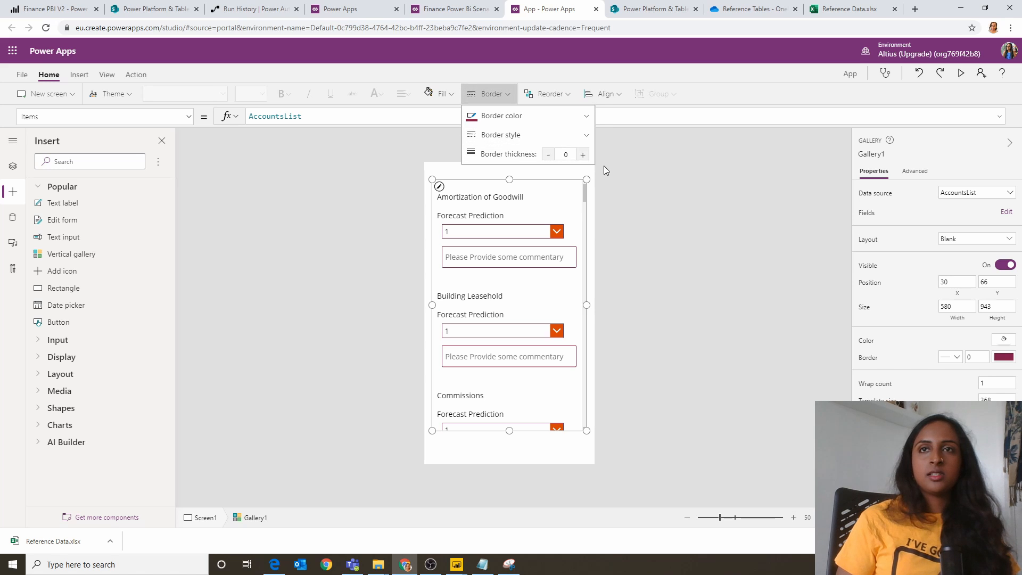
pyautogui.click(583, 154)
pyautogui.click(540, 116)
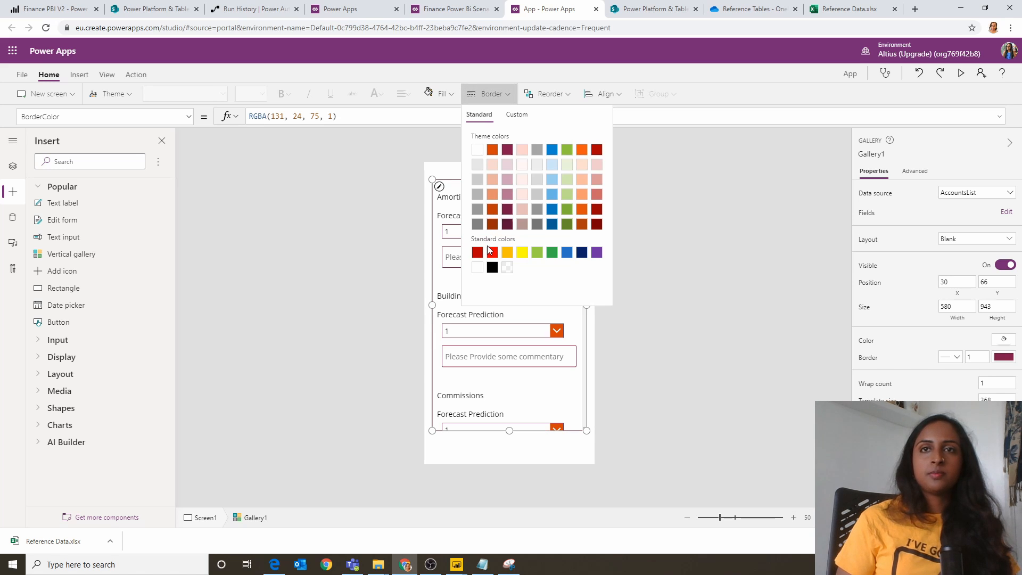
pyautogui.click(492, 267)
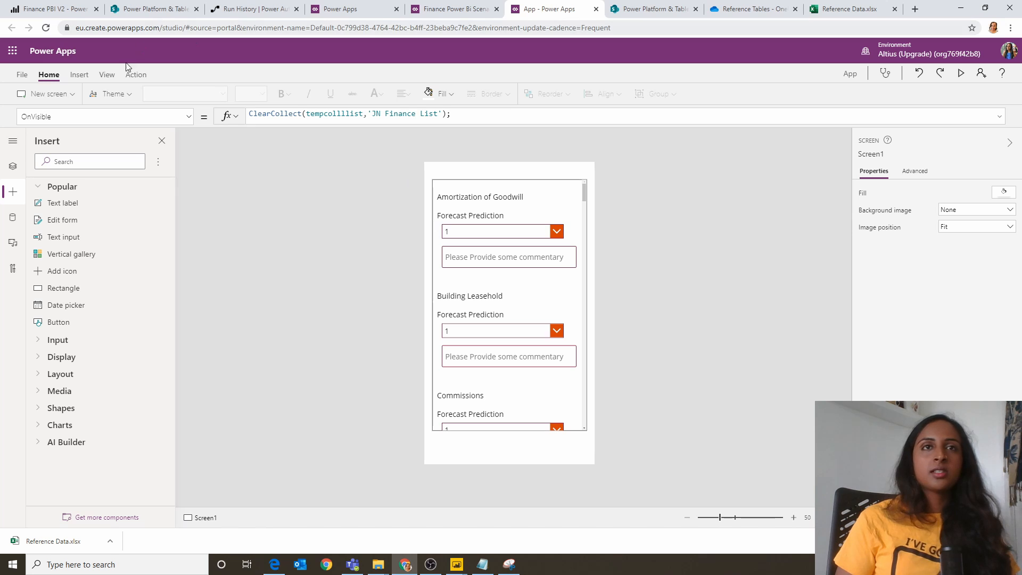
# Step: Insert a button on the screen and stretch it across the full width above the gallery, 640 wide and 66 high
pyautogui.click(79, 75)
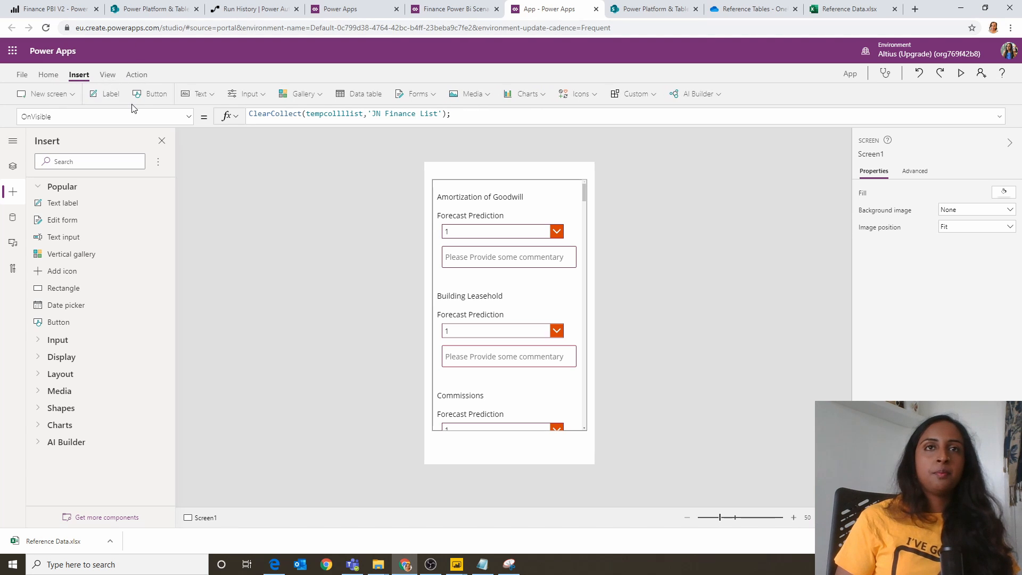
pyautogui.click(144, 96)
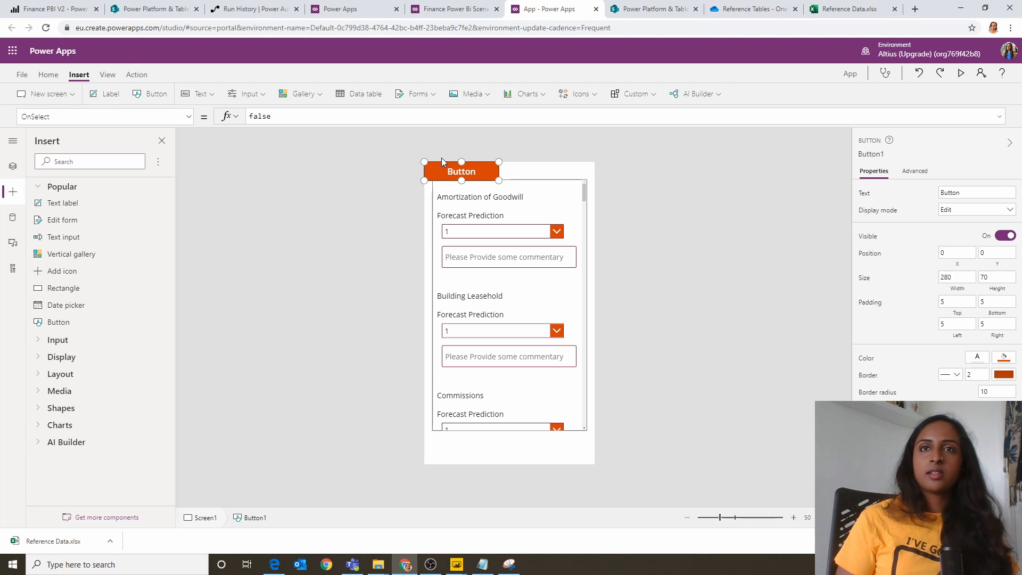
pyautogui.moveTo(499, 180); pyautogui.dragTo(640, 179)
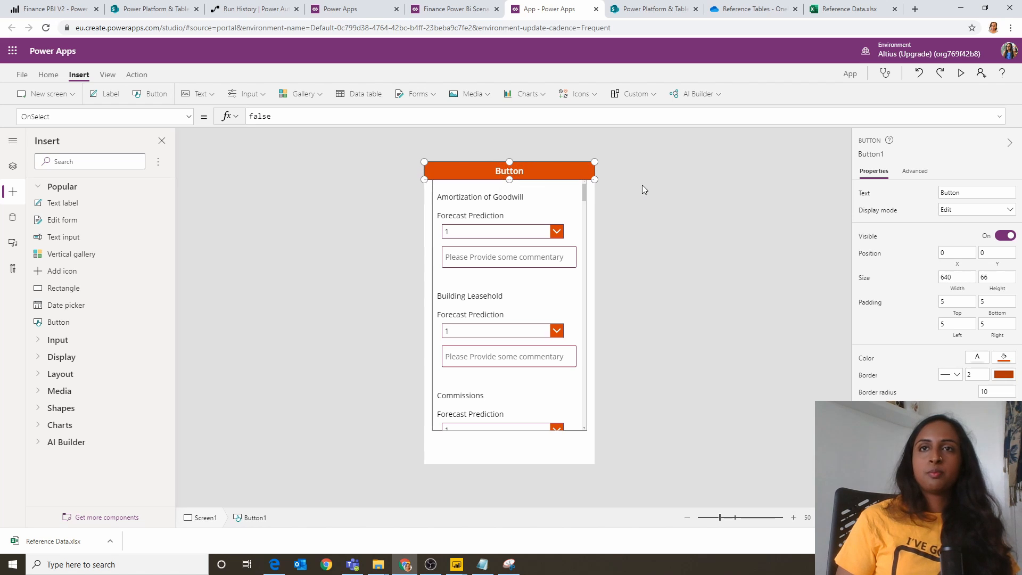
# Step: Change the header button's text to "Forecast Application"
pyautogui.doubleClick(541, 176)
pyautogui.write('Forecast')
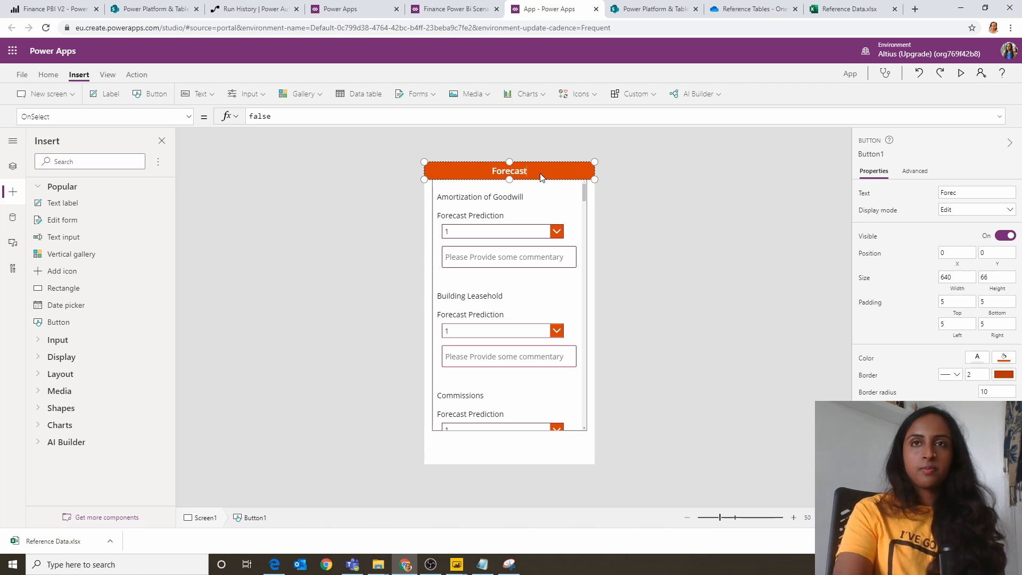
pyautogui.write(' Application')
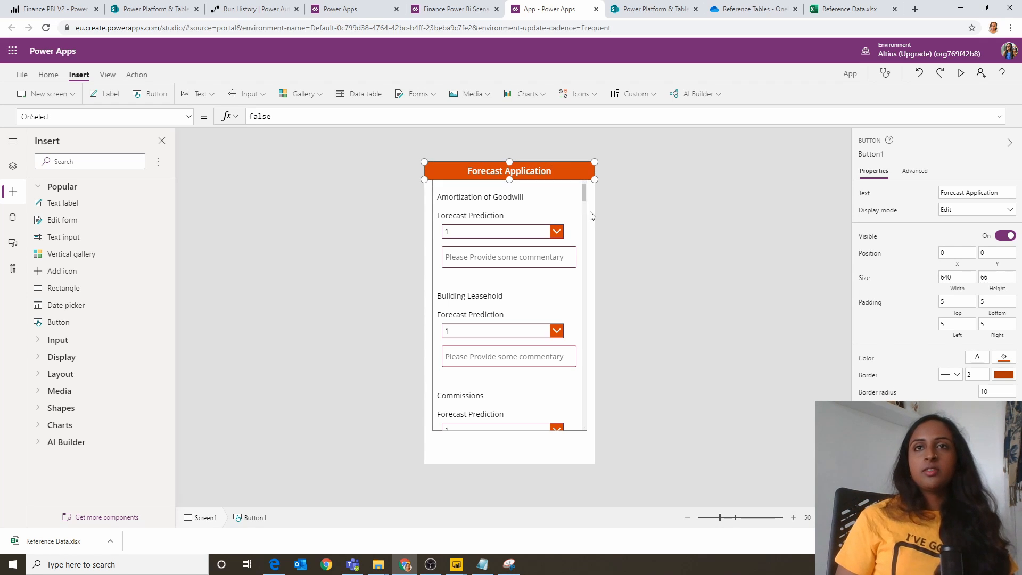
pyautogui.click(632, 189)
# Step: Duplicate the header button and place the copy along the lower edge of the app screen, at X 0 and Y 1070
pyautogui.click(570, 178)
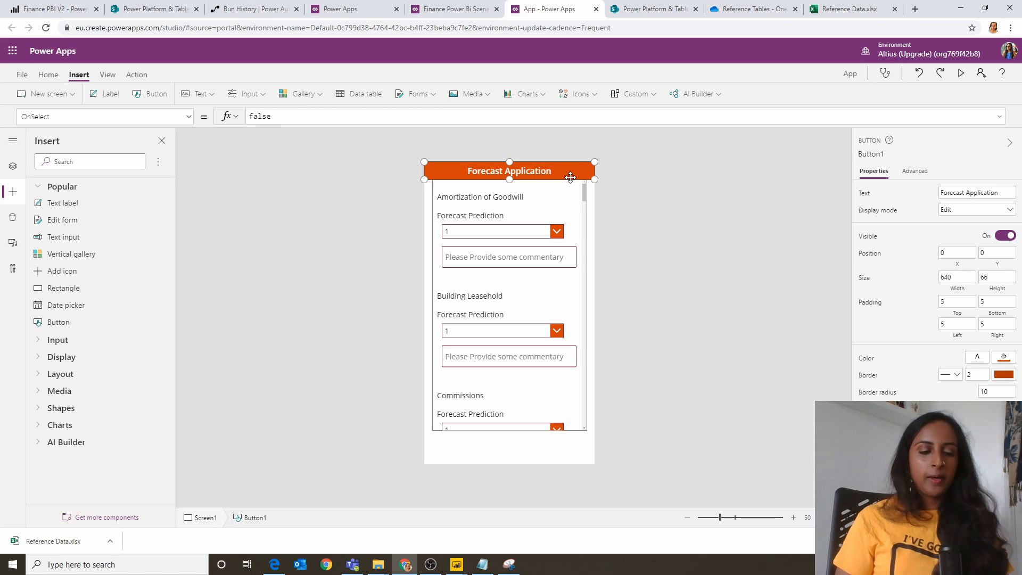
pyautogui.hotkey('ctrl', 'c')
pyautogui.hotkey('ctrl', 'v')
pyautogui.moveTo(570, 177); pyautogui.dragTo(576, 499)
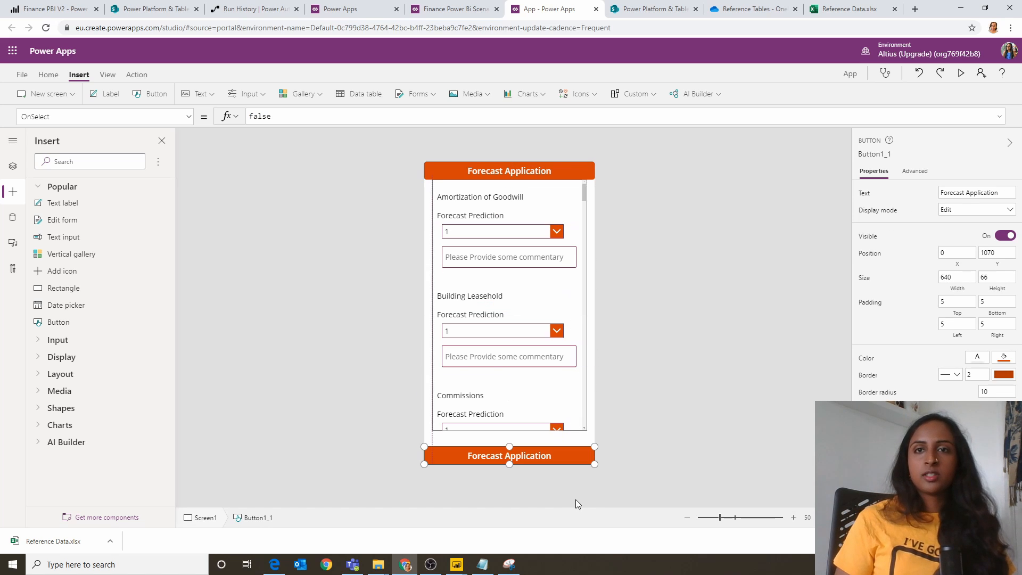
# Step: Change the copied button's text to "Save Forecast"
pyautogui.doubleClick(565, 458)
pyautogui.write('Save Forecast')
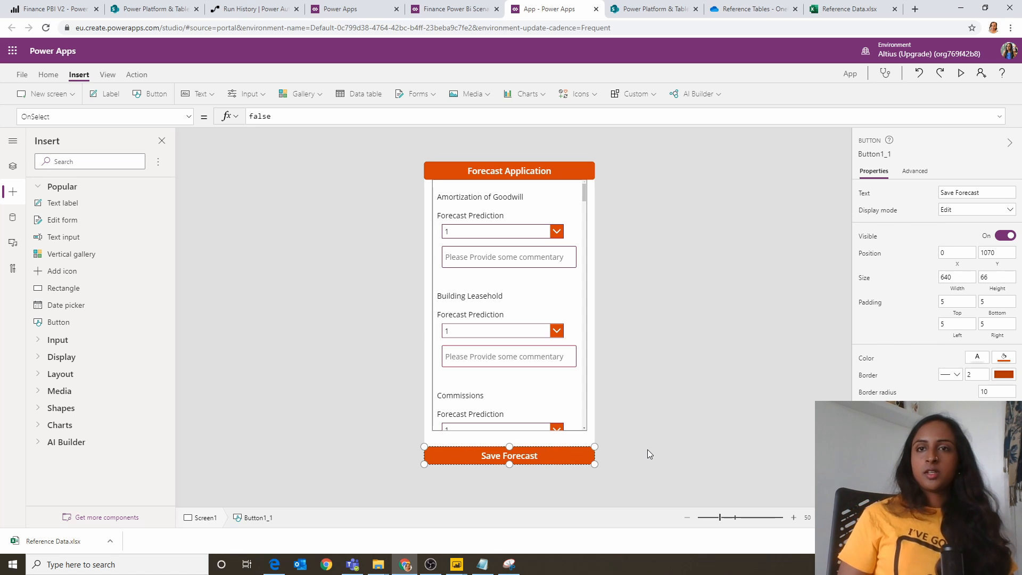
pyautogui.click(647, 449)
# Step: Lower the gallery's upper edge to leave a gap beneath the header button, making it about 582 wide and 903 high
pyautogui.click(552, 302)
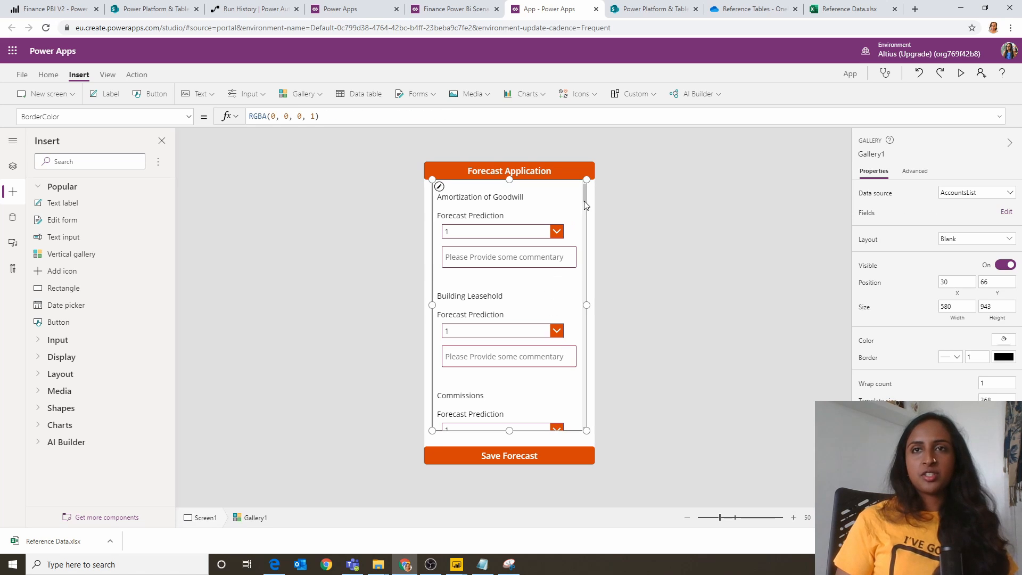
pyautogui.moveTo(587, 181); pyautogui.dragTo(587, 191)
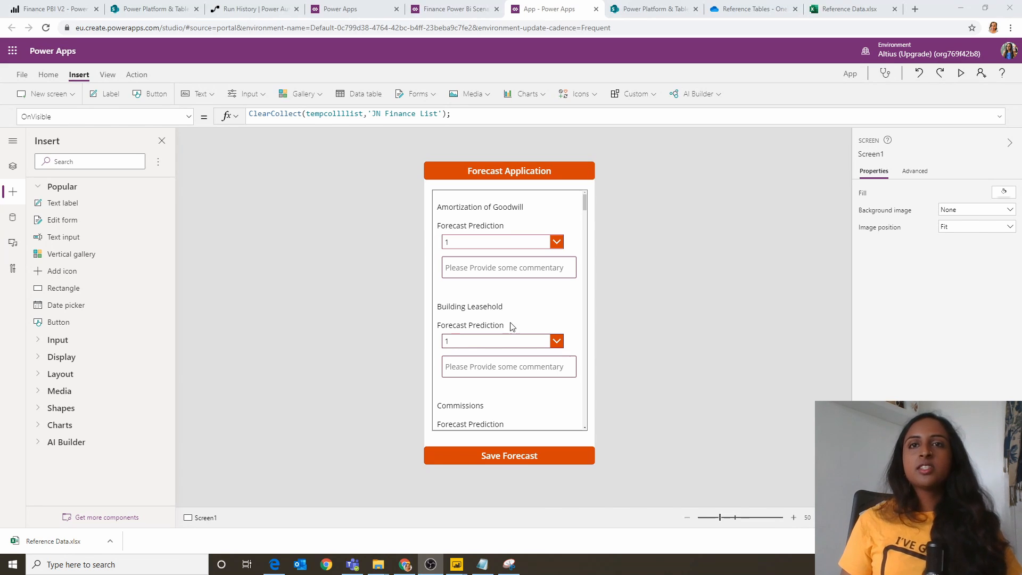
# Step: Replace the Save Forecast button's OnSelect with the prepared, commented formula ClearCollect(temcoll, ForecastGallery.AllItems), without the closing semicolon
pyautogui.click(567, 456)
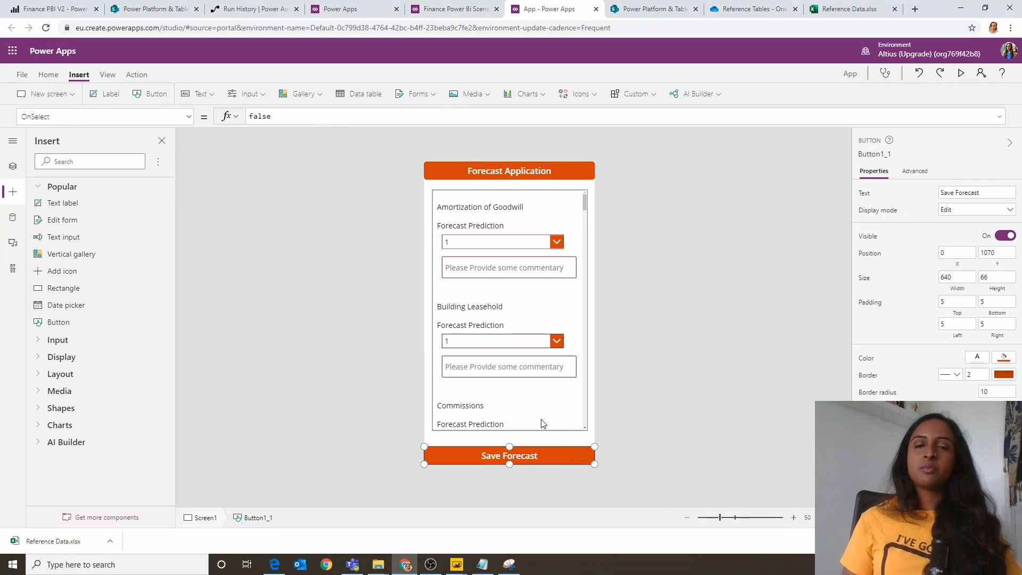
pyautogui.doubleClick(266, 116)
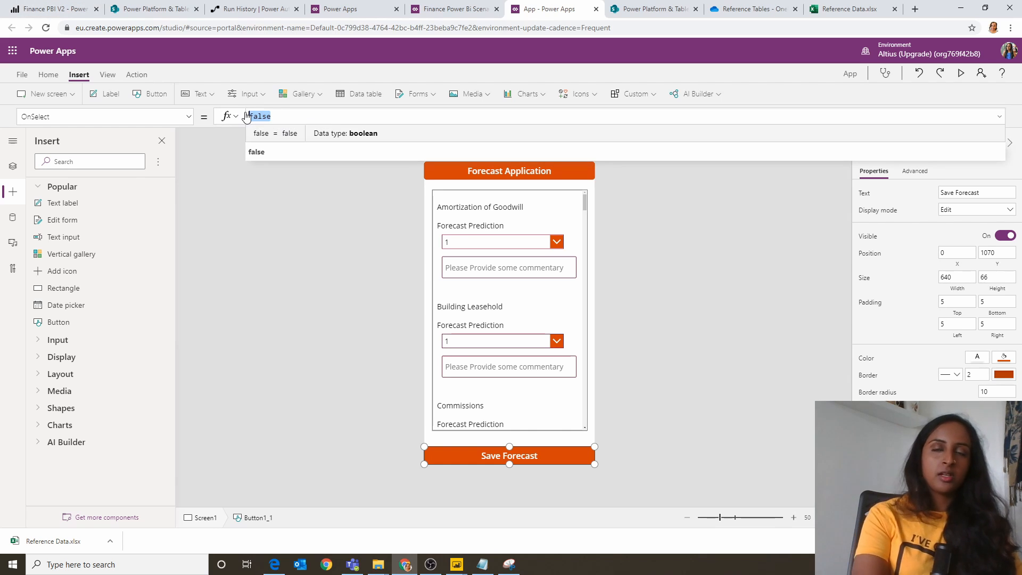
pyautogui.press('BackSpace')
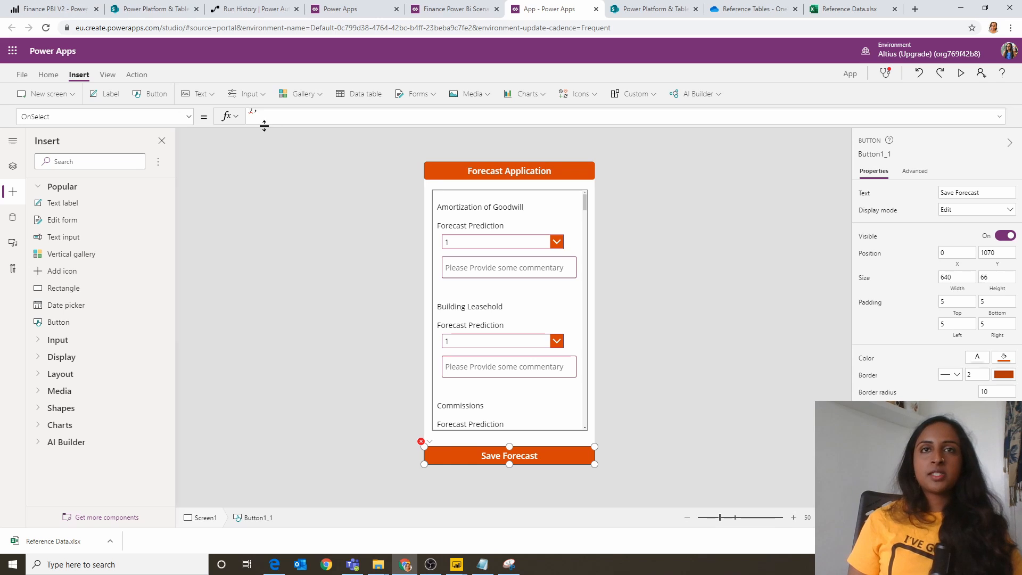
pyautogui.hotkey('ctrl', 'v')
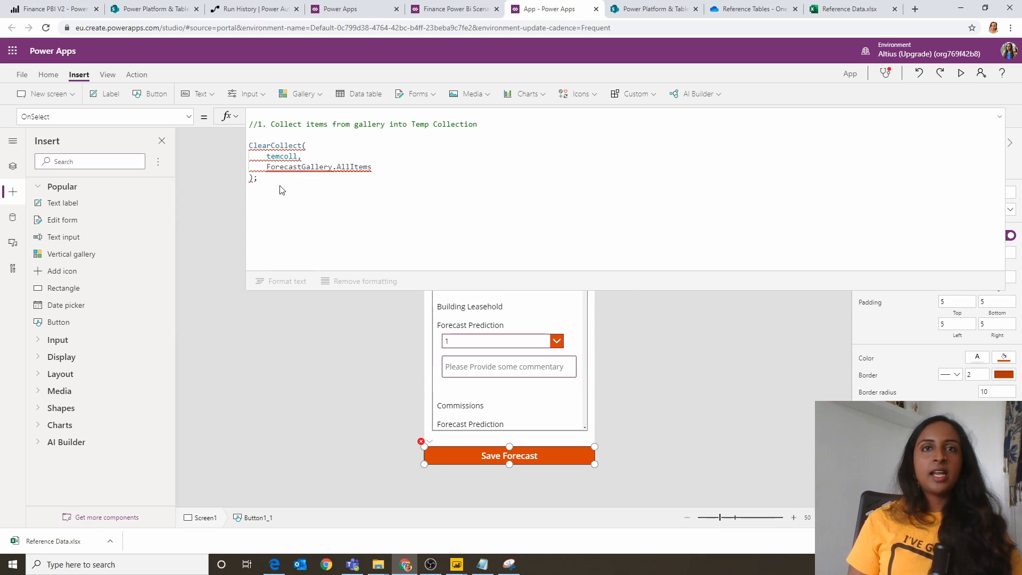
pyautogui.press('BackSpace')
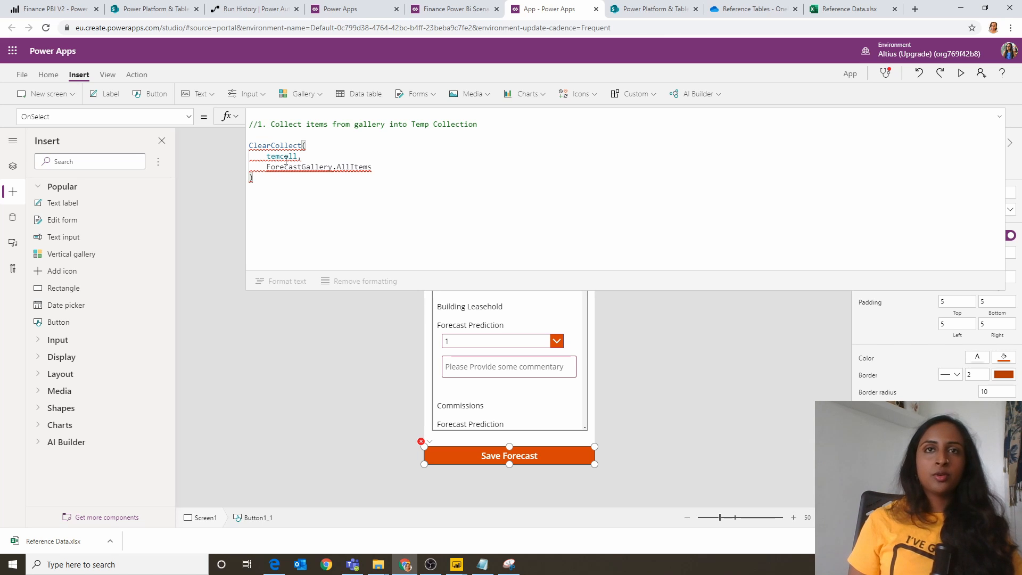
# Step: Rename the gallery to ForecastGallery to match the formula, and recheck the Save Forecast button's OnSelect formula
pyautogui.doubleClick(299, 167)
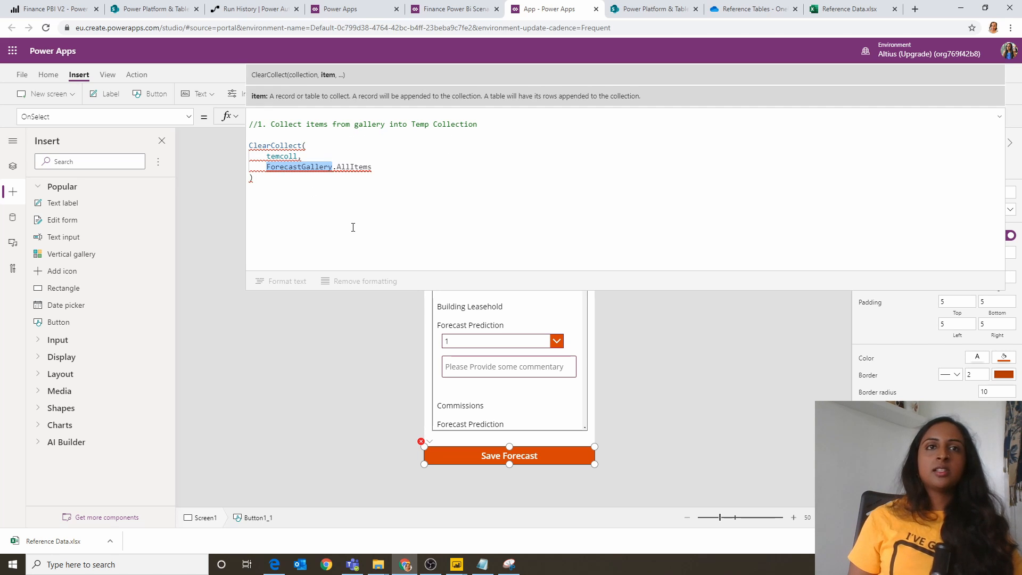
pyautogui.click(13, 165)
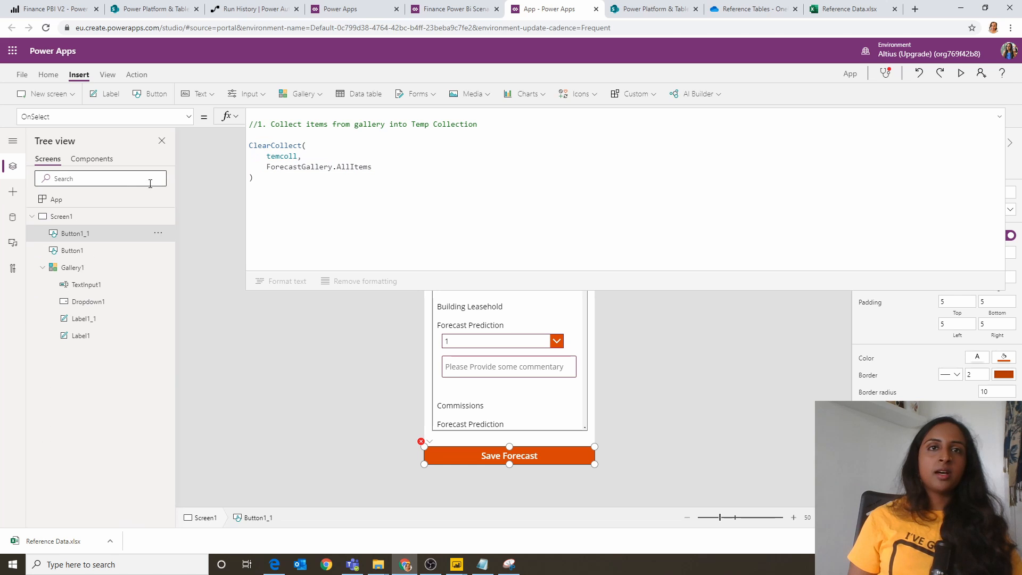
pyautogui.doubleClick(282, 167)
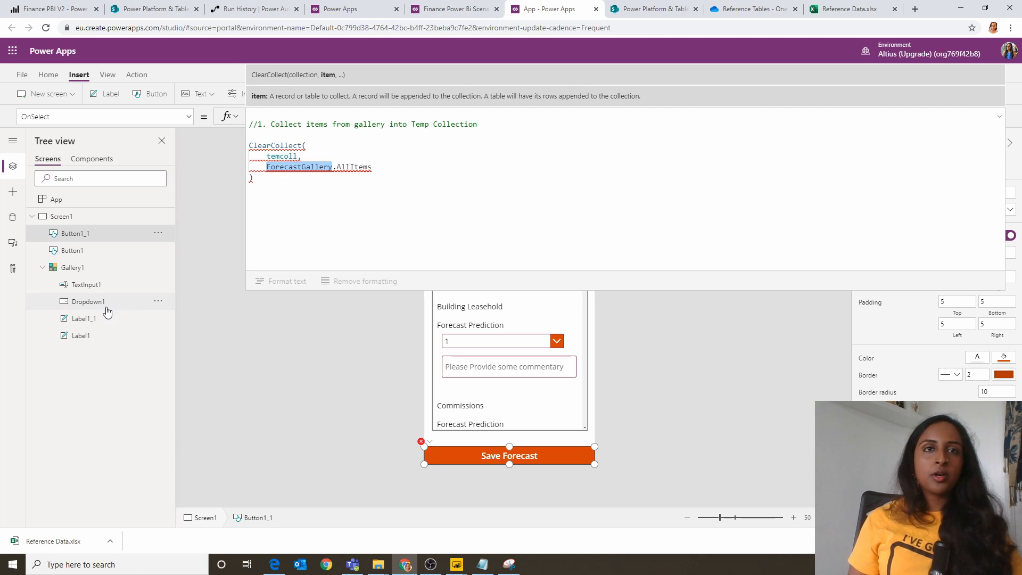
pyautogui.doubleClick(85, 268)
pyautogui.hotkey('ctrl', 'v')
pyautogui.press('Return')
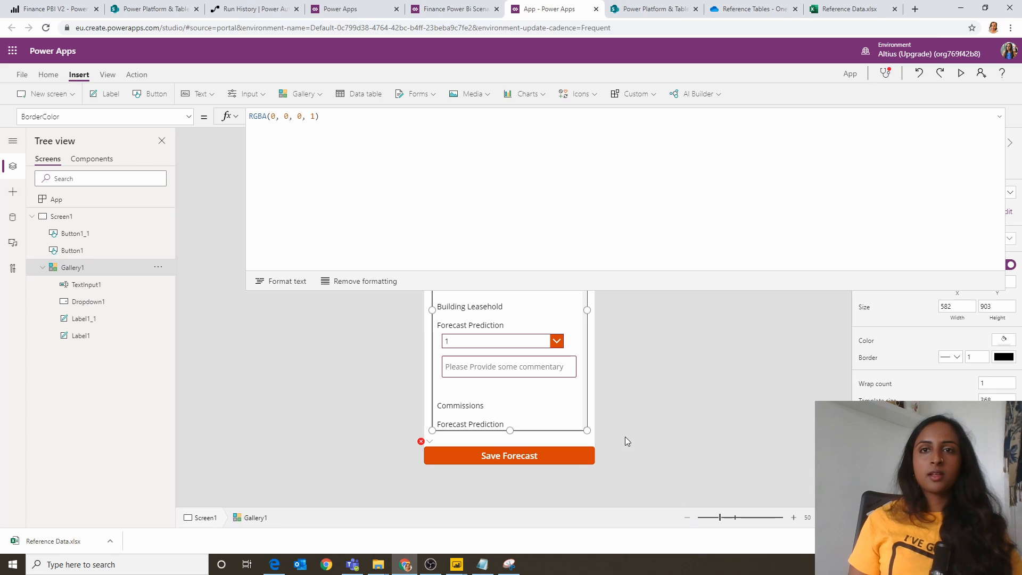
pyautogui.click(503, 456)
pyautogui.click(342, 205)
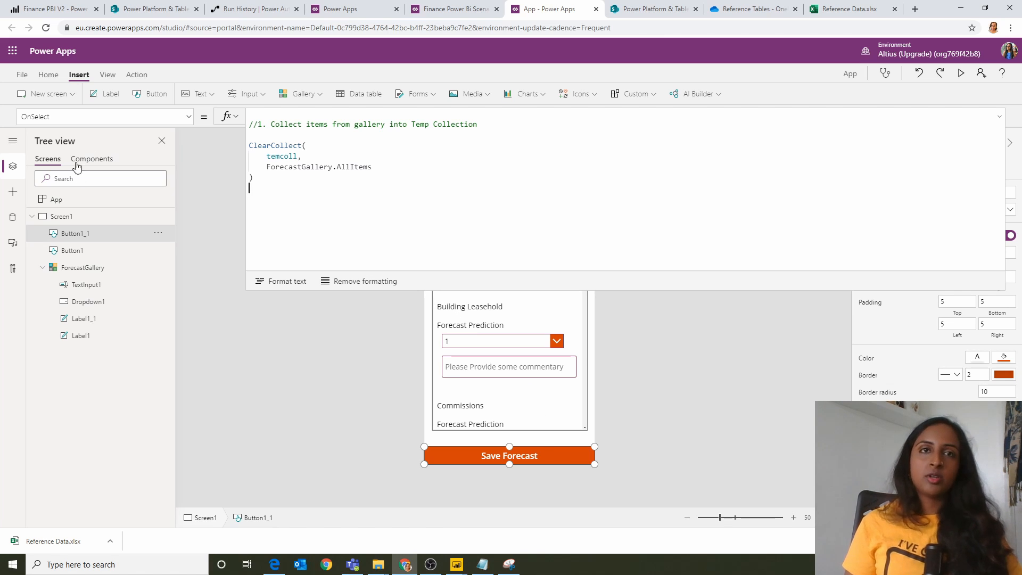
# Step: Preview the app briefly, then return to the Save Forecast button's OnSelect formula and select the collection name temcoll
pyautogui.click(961, 73)
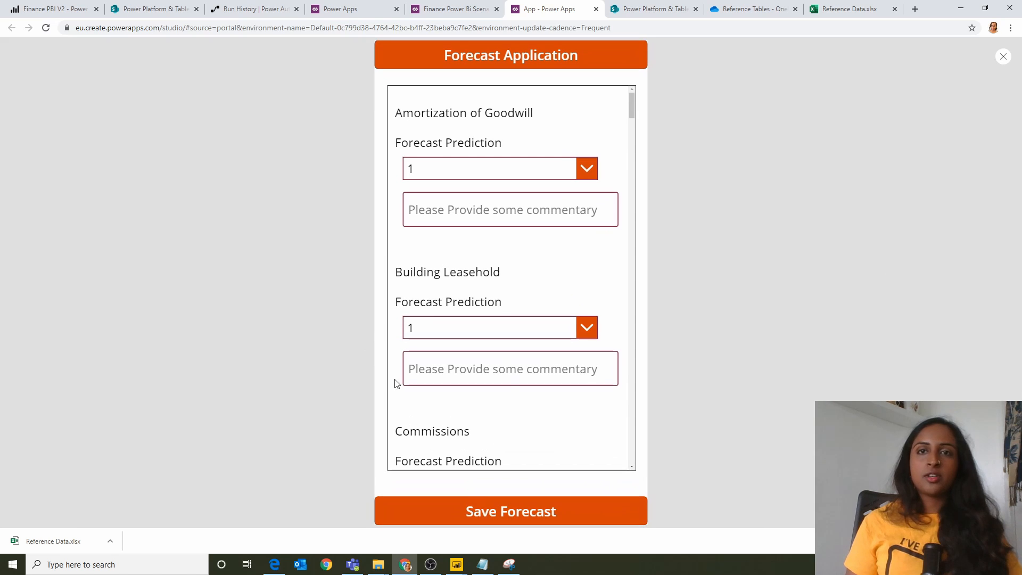
pyautogui.click(1003, 57)
pyautogui.click(600, 321)
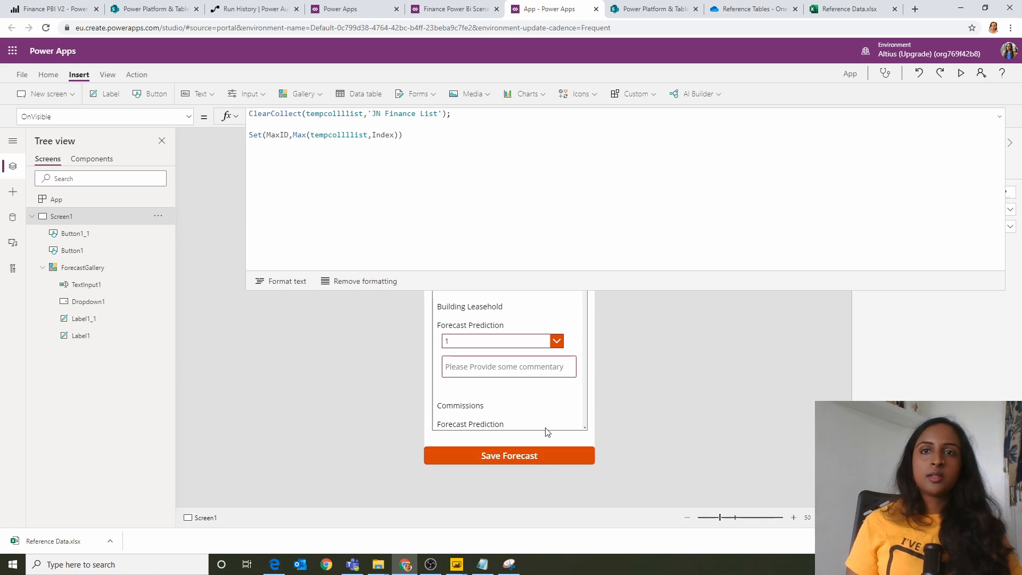
pyautogui.click(532, 454)
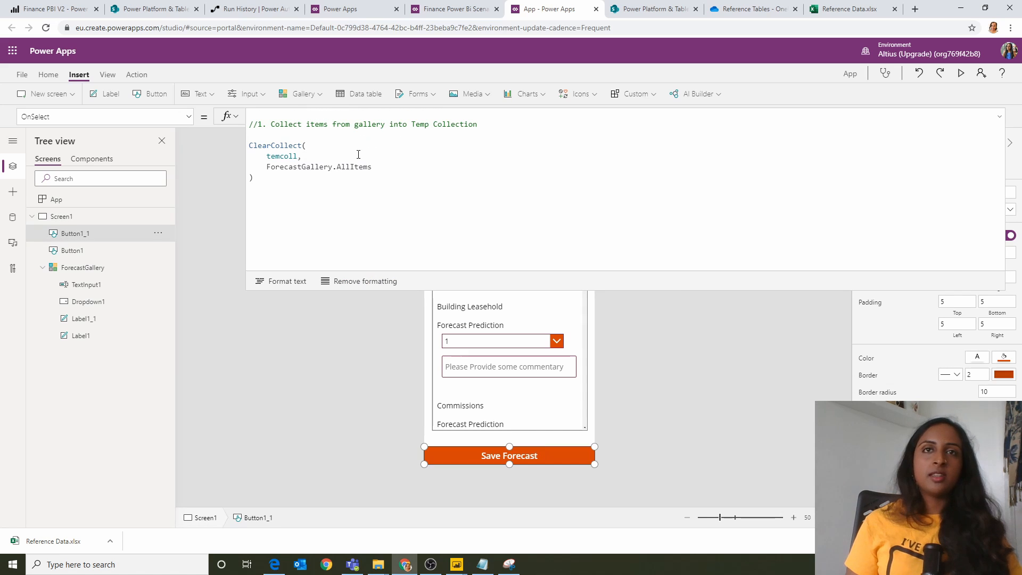
pyautogui.doubleClick(286, 158)
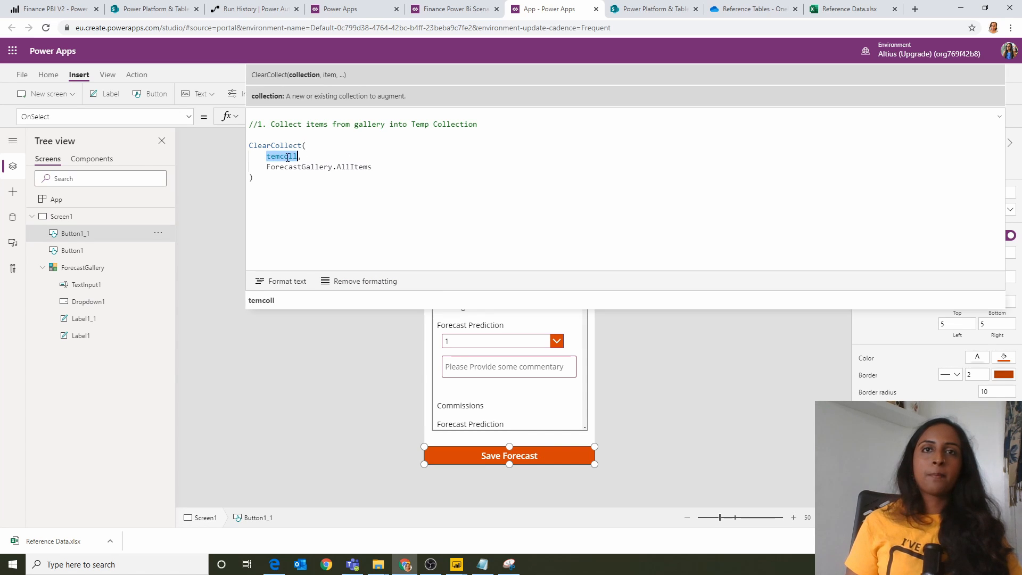
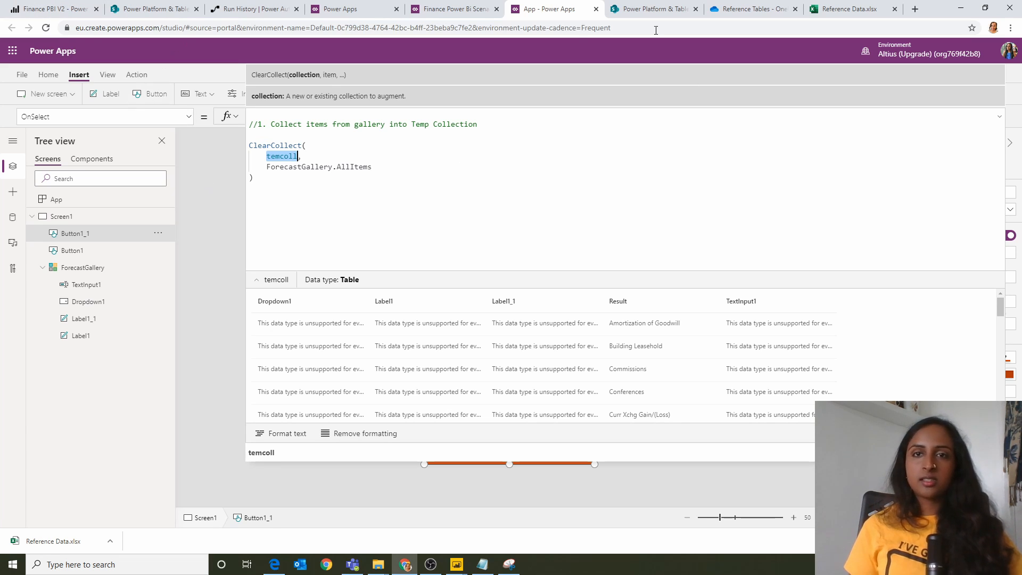
# Step: Append the prepared, commented formula Set(MaxID, Max(tempcollllist, Index)); to the Save Forecast button's OnSelect, separating it from ClearCollect with a semicolon
pyautogui.click(999, 116)
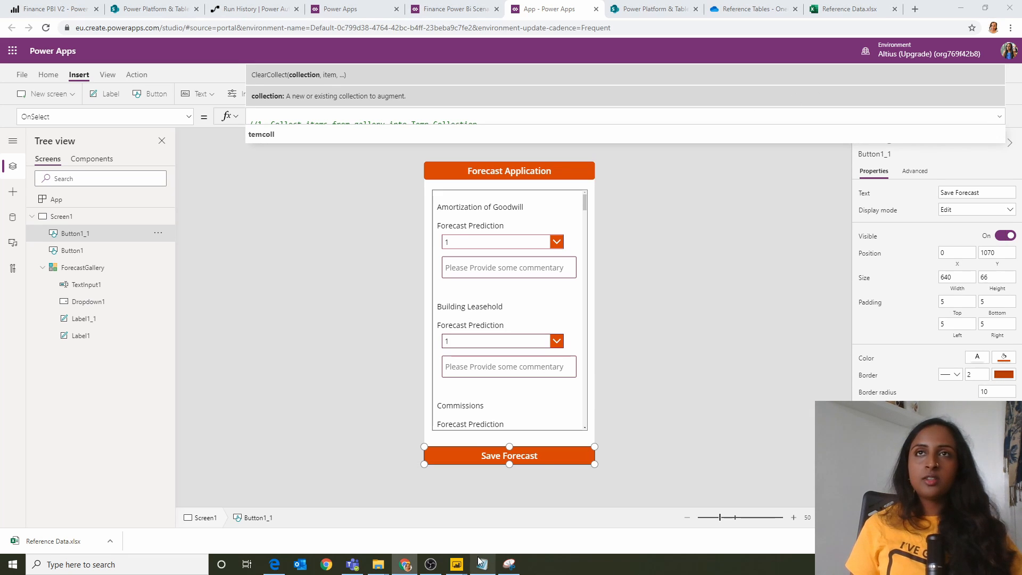
pyautogui.click(482, 563)
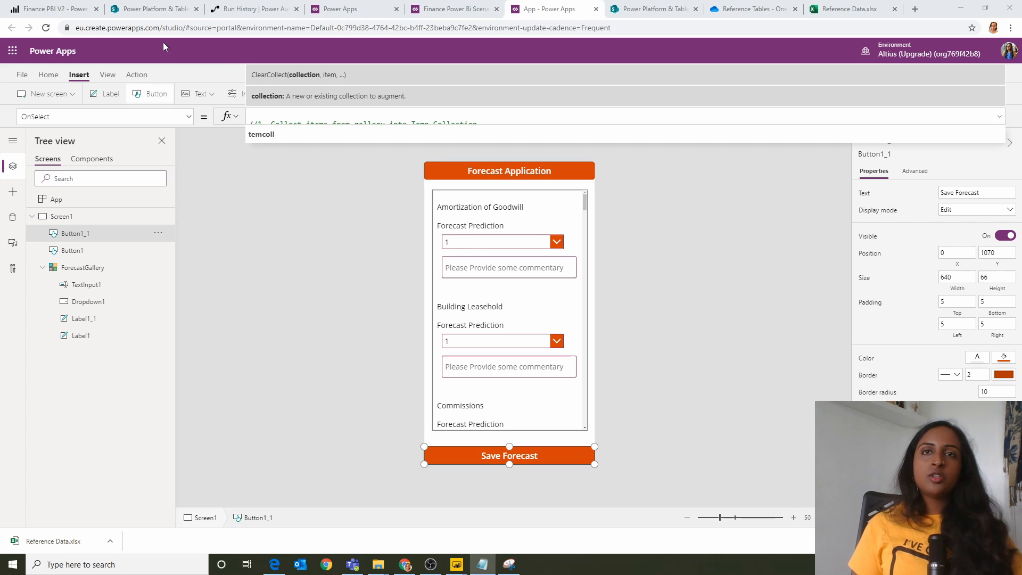
pyautogui.click(274, 125)
pyautogui.click(342, 188)
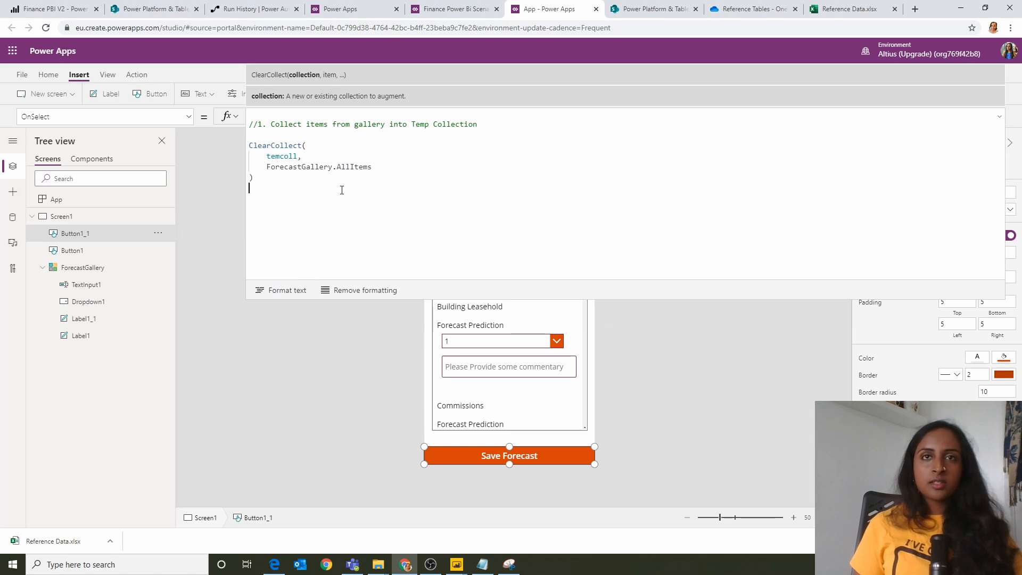
pyautogui.write('//2. Set MAX ID to utilise in sending data Set(     MaxID,     Max(         tempcollllist,         Index     ) );')
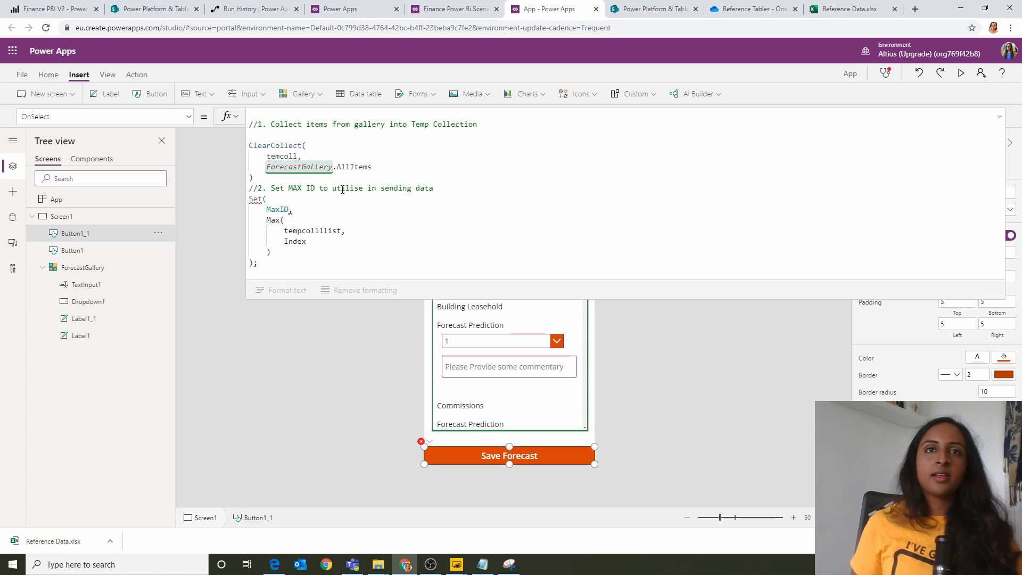
pyautogui.click(404, 175)
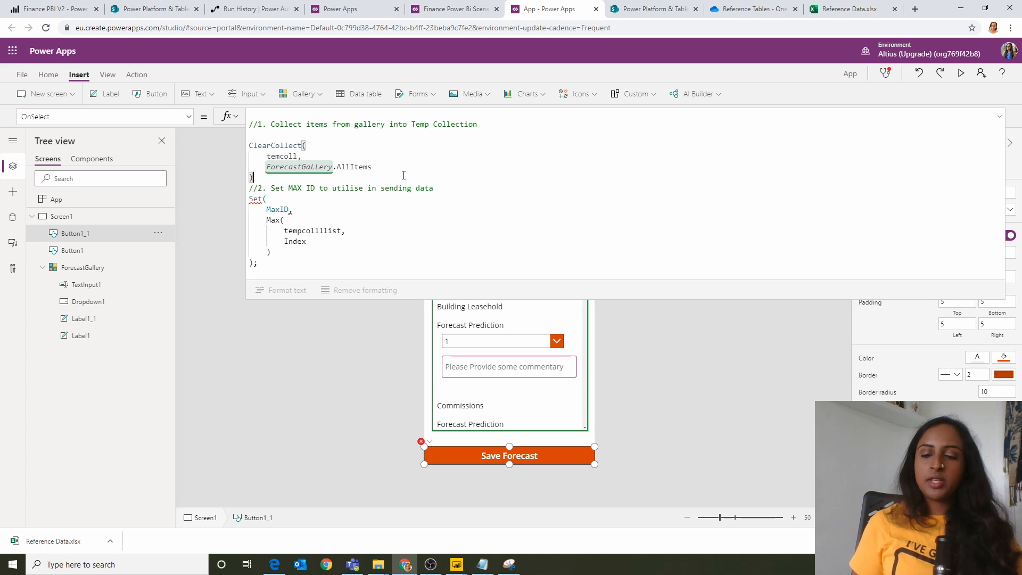
pyautogui.write(';')
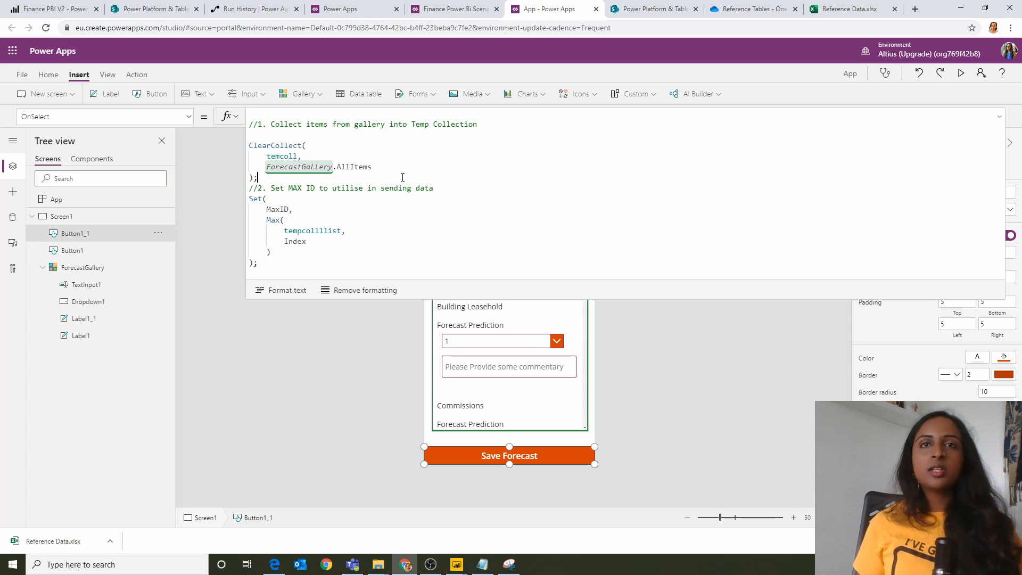
# Step: Inspect the data of the tempcollllist collection in the Set formula and preview the app briefly
pyautogui.doubleClick(316, 235)
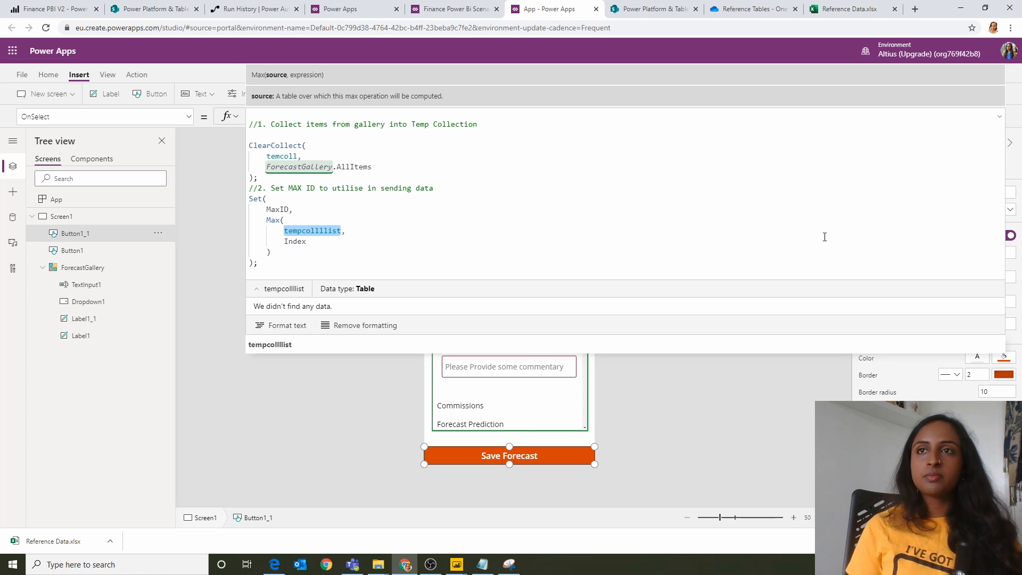
pyautogui.click(1000, 119)
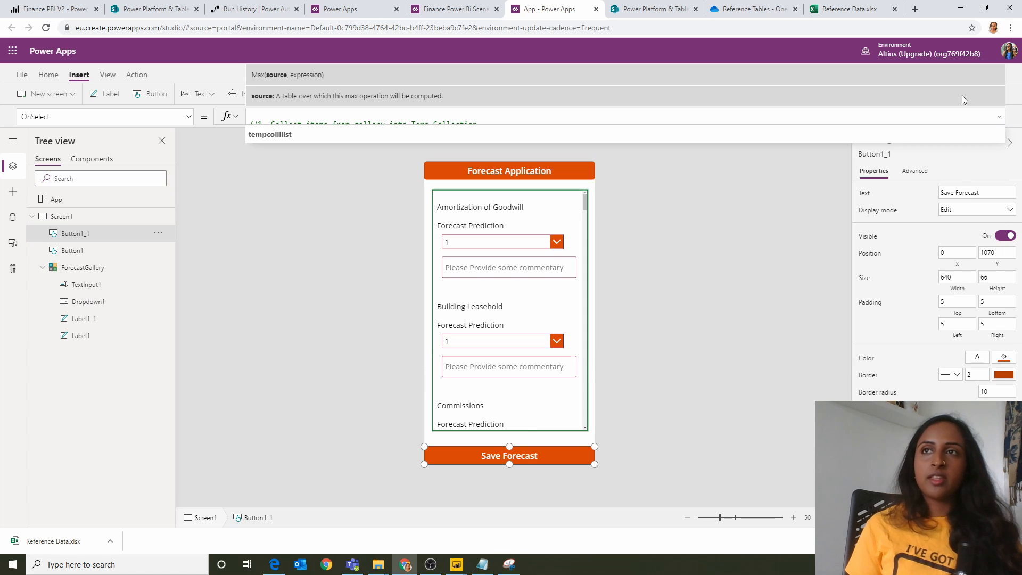
pyautogui.click(663, 305)
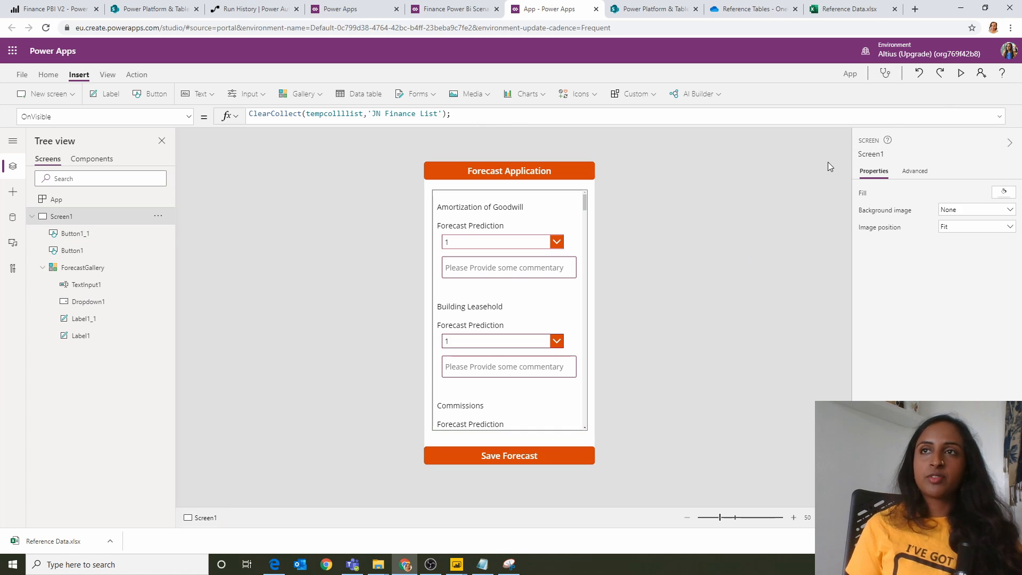
pyautogui.click(965, 78)
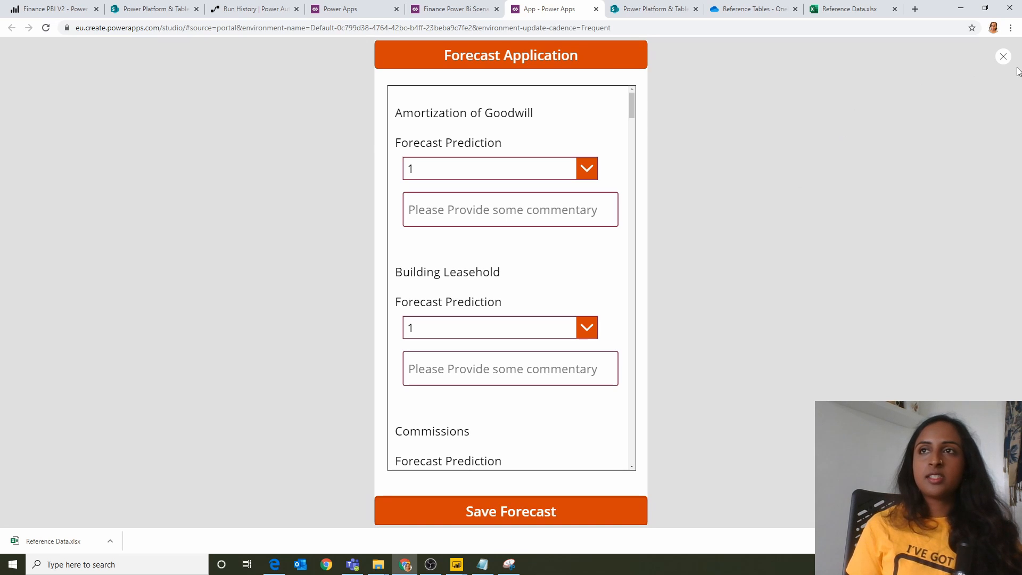
pyautogui.click(1002, 56)
pyautogui.click(613, 320)
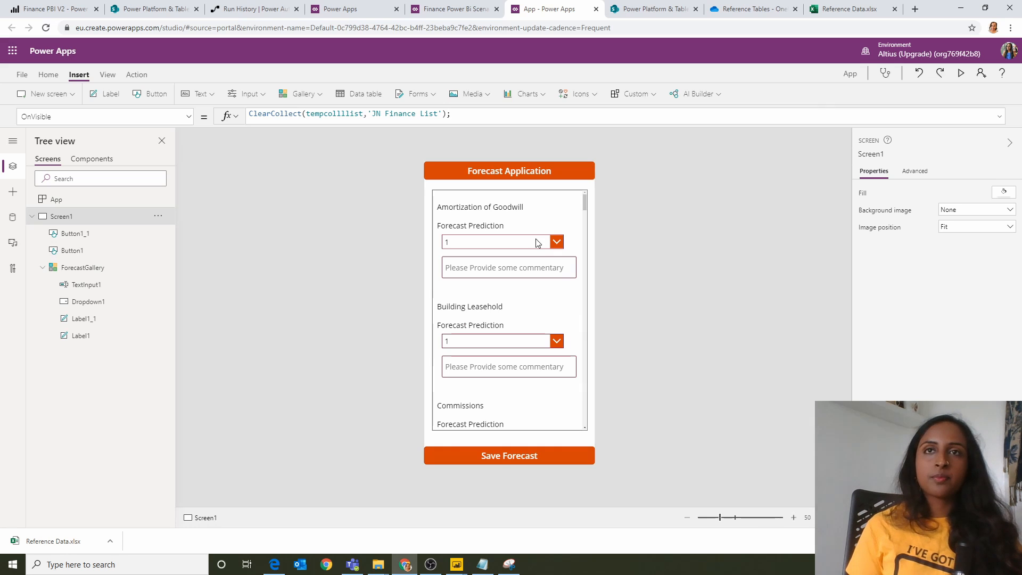
# Step: Check the MaxID variable's value in the Save Forecast button's OnSelect formula
pyautogui.click(512, 450)
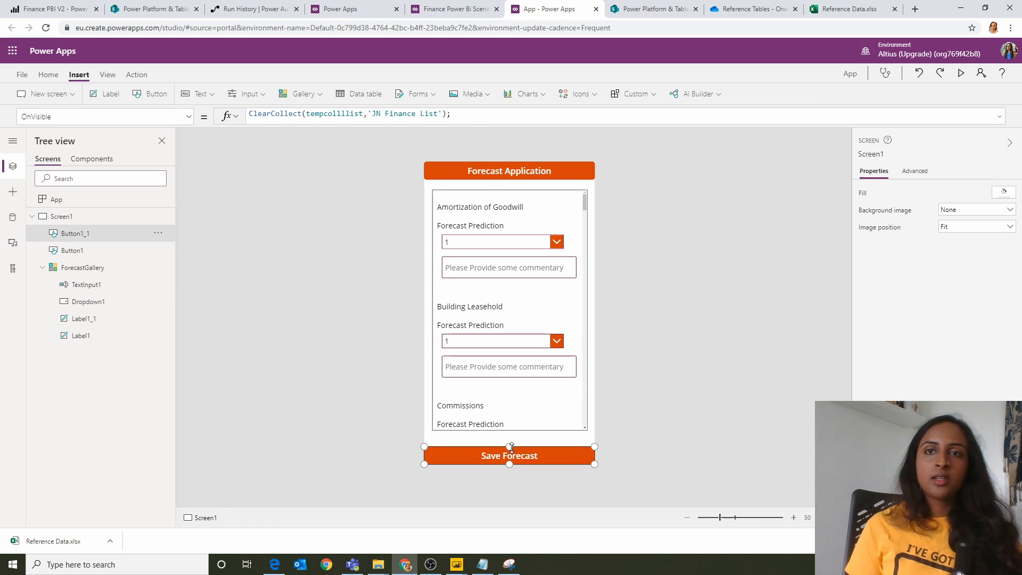
pyautogui.click(488, 125)
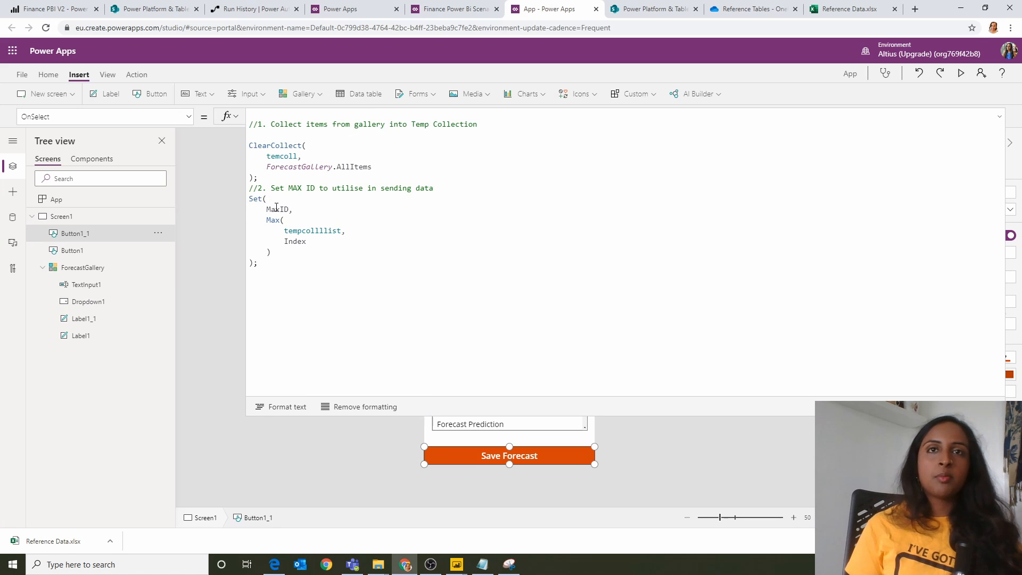
pyautogui.click(276, 209)
pyautogui.click(305, 250)
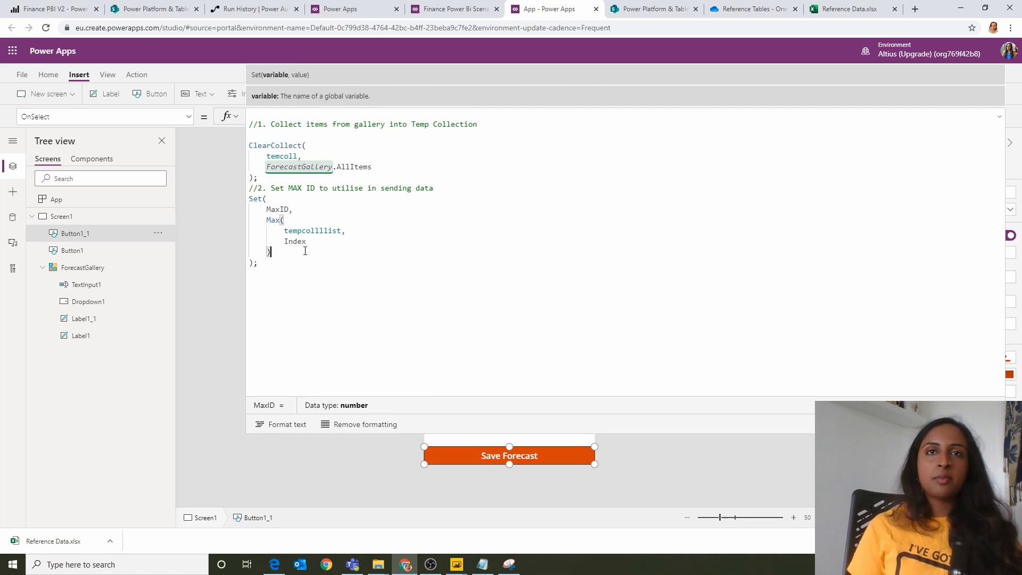
# Step: Preview the app once more and recheck MaxID in the Save Forecast button's OnSelect formula
pyautogui.click(410, 497)
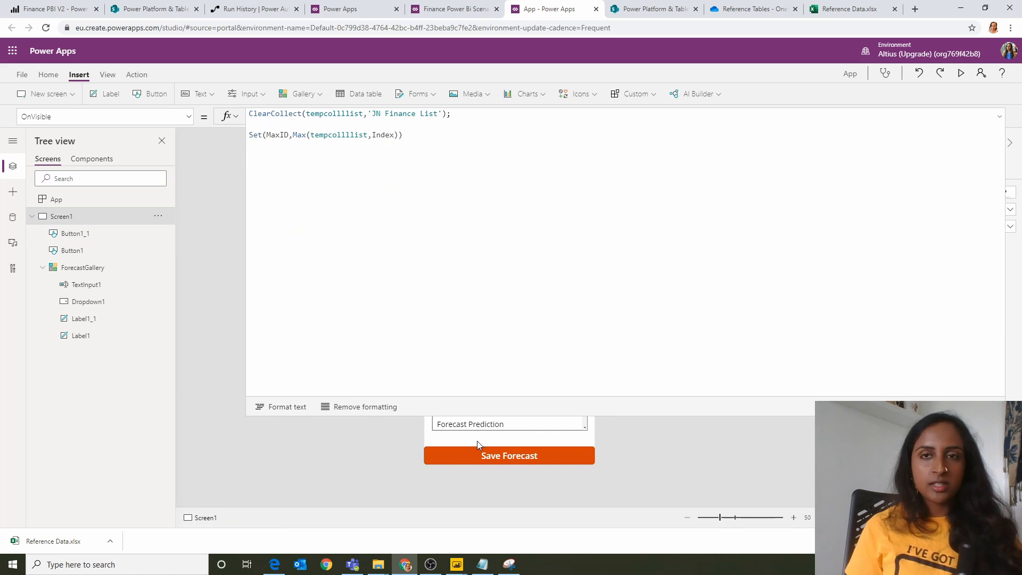
pyautogui.click(960, 73)
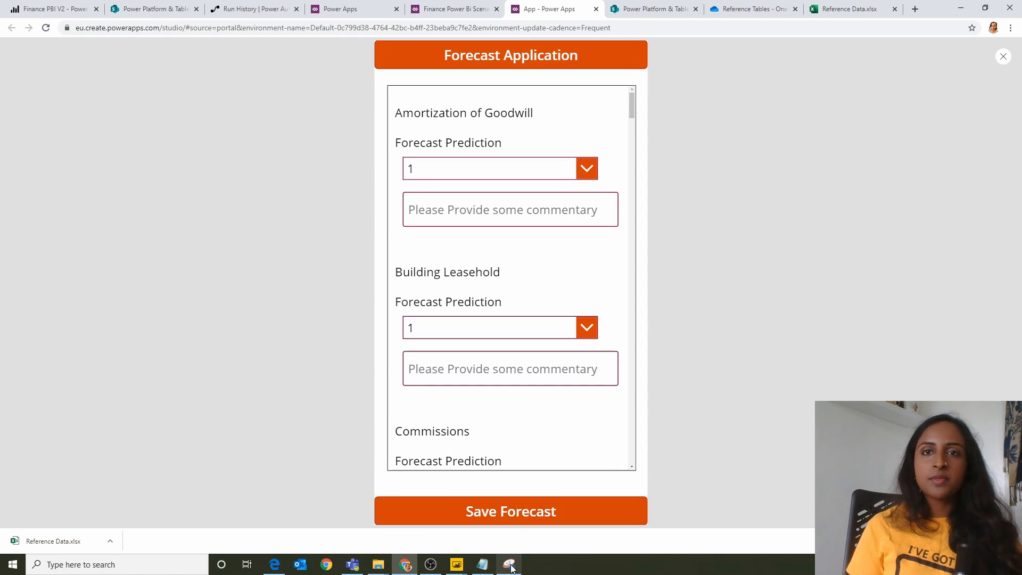
pyautogui.click(1002, 57)
pyautogui.click(612, 320)
pyautogui.click(514, 463)
pyautogui.click(277, 207)
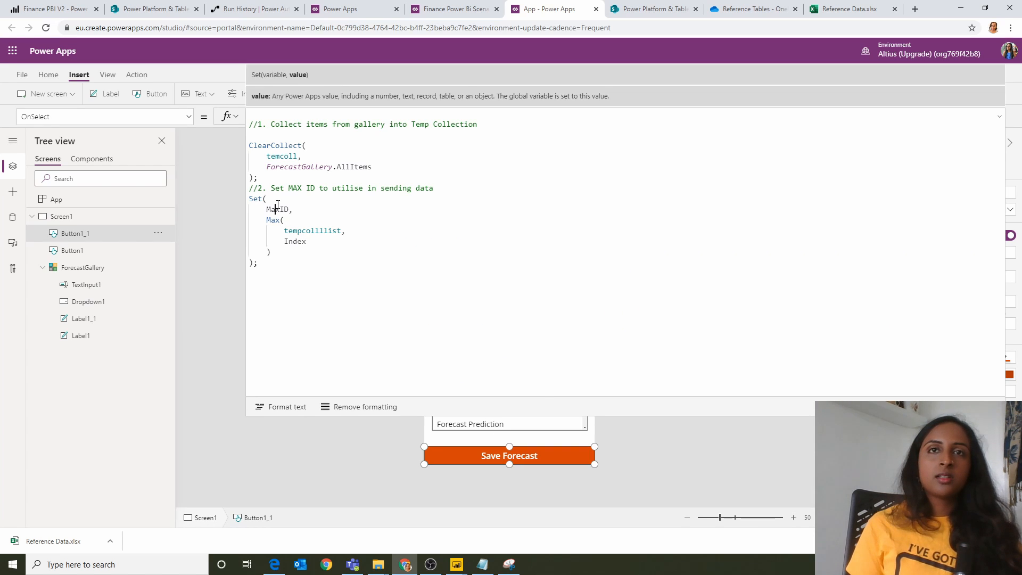
pyautogui.doubleClick(277, 208)
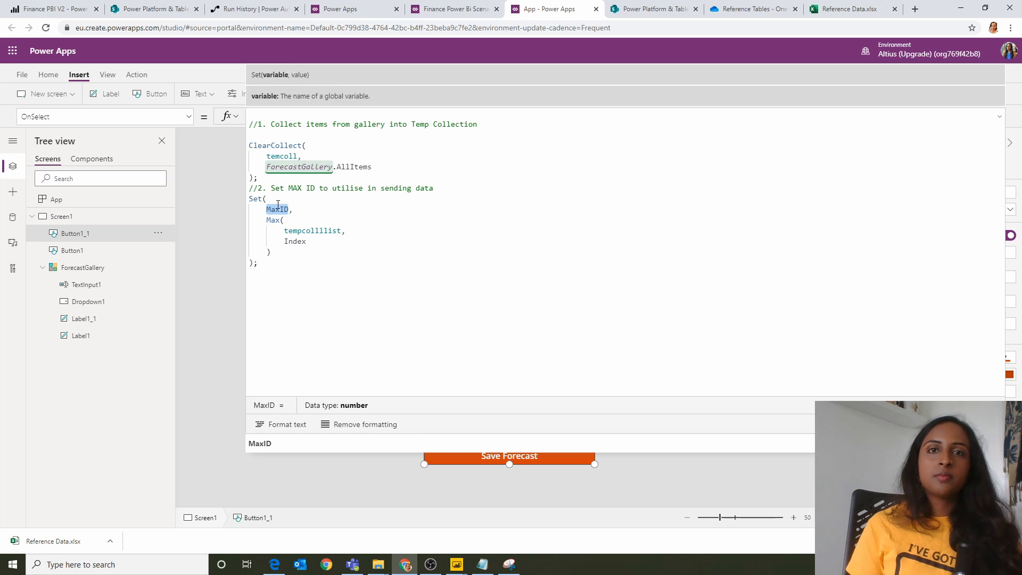
# Step: Copy Screen1's OnVisible formula, which fills tempcollllist from 'JN Finance List' and sets MaxID, to the end of the App's OnStart formula
pyautogui.click(117, 216)
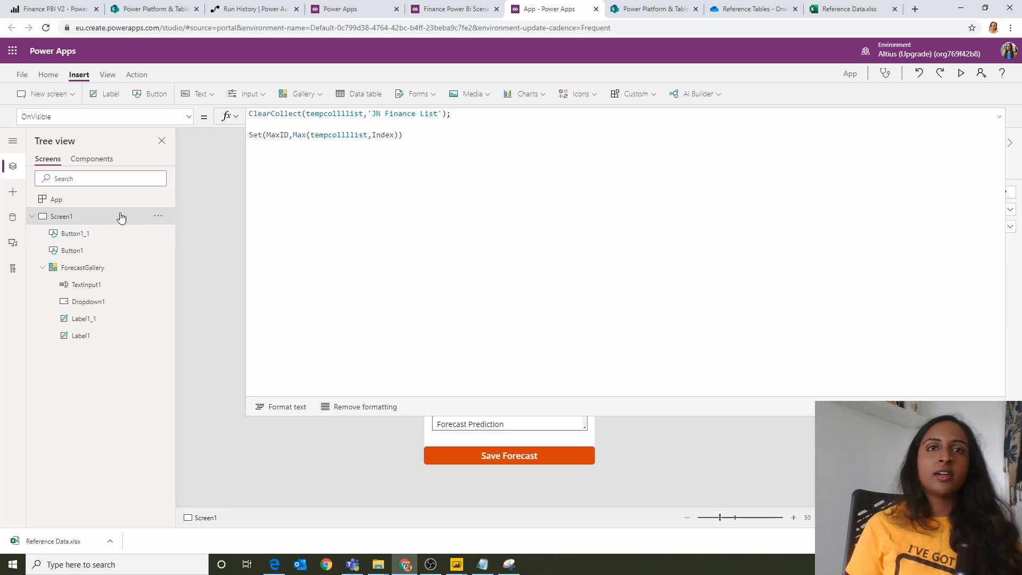
pyautogui.click(158, 215)
pyautogui.click(553, 157)
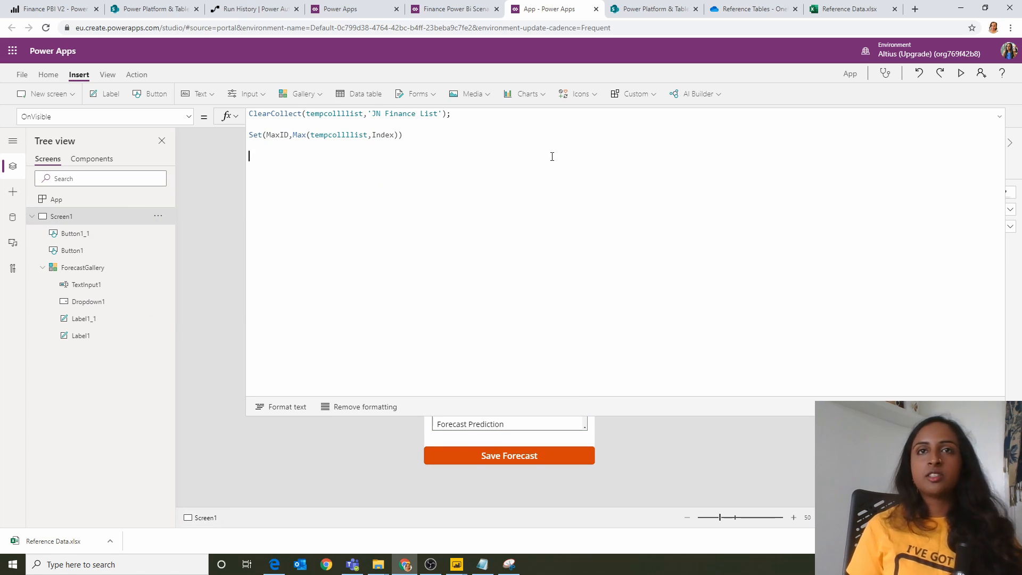
pyautogui.moveTo(551, 149); pyautogui.dragTo(114, 3)
pyautogui.hotkey('ctrl', 'c')
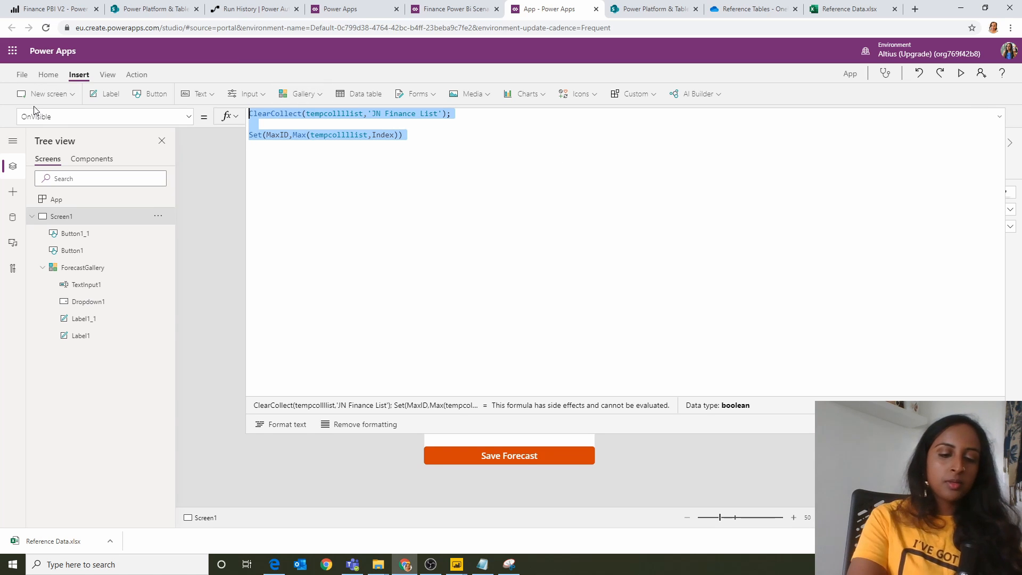
pyautogui.click(101, 205)
pyautogui.scroll(-3, 552, 224)
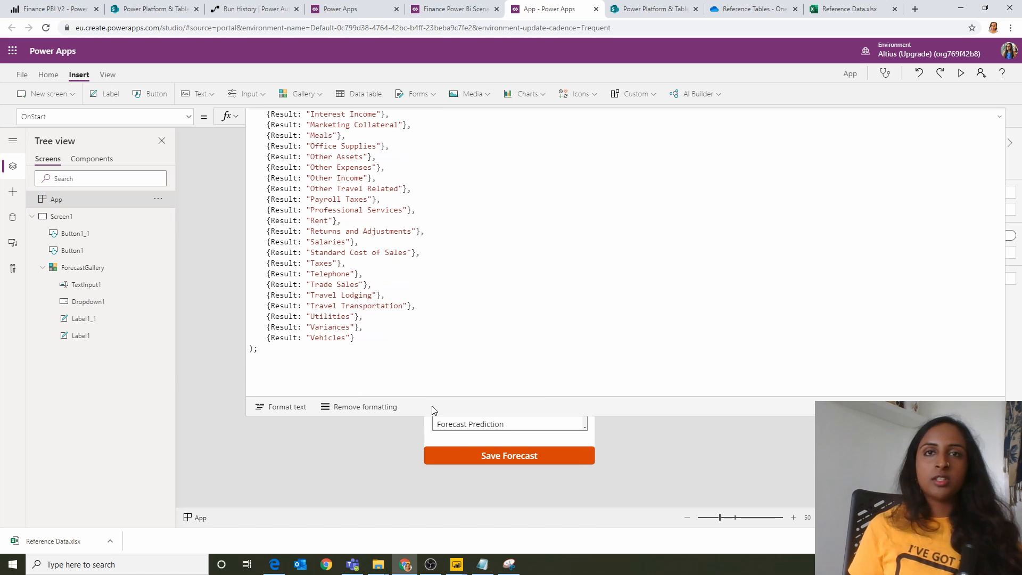
pyautogui.click(432, 351)
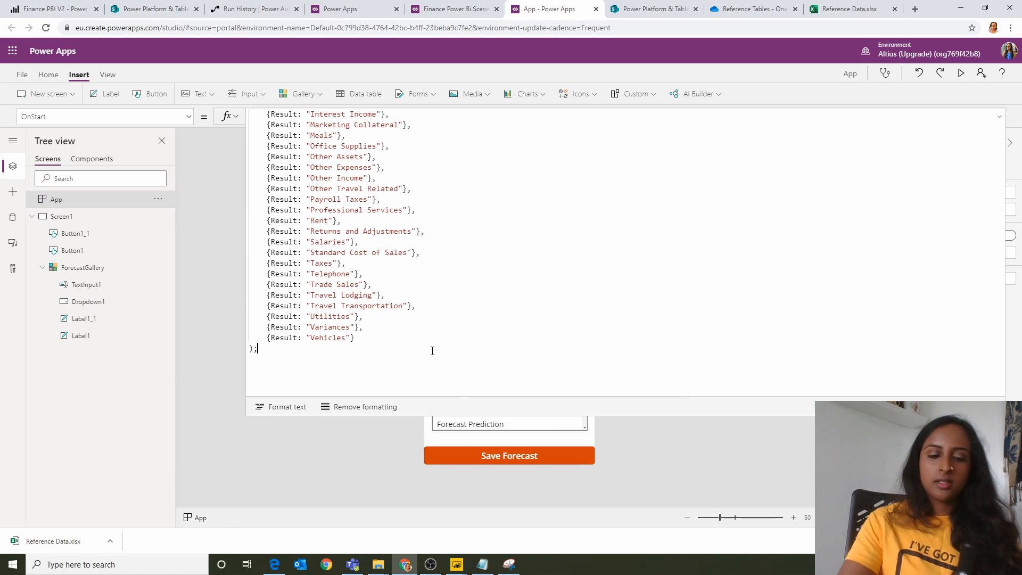
pyautogui.hotkey('ctrl', 'v')
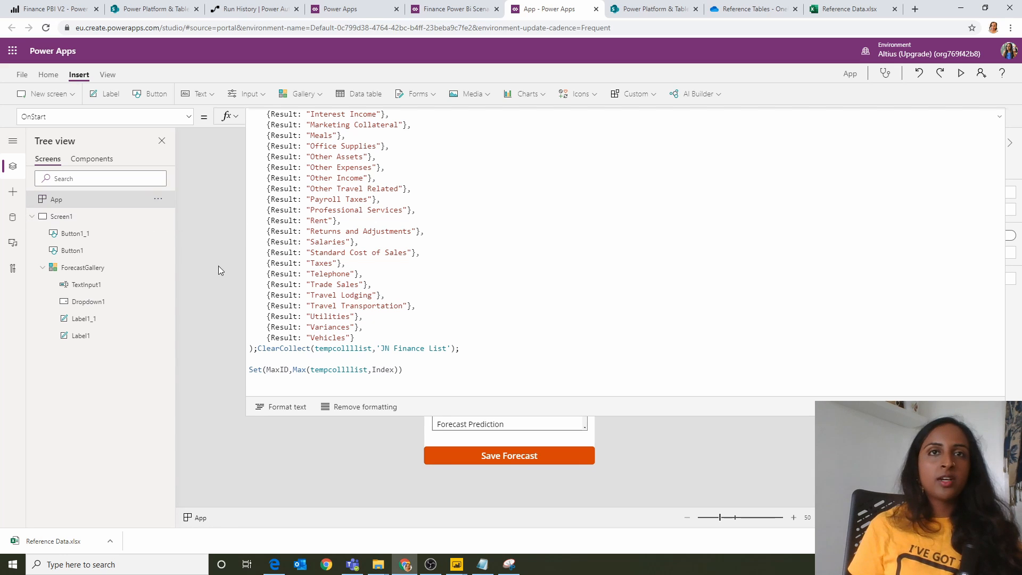
# Step: Preview the app after the OnStart change and examine MaxID's value in the Save Forecast button's OnSelect formula
pyautogui.click(433, 455)
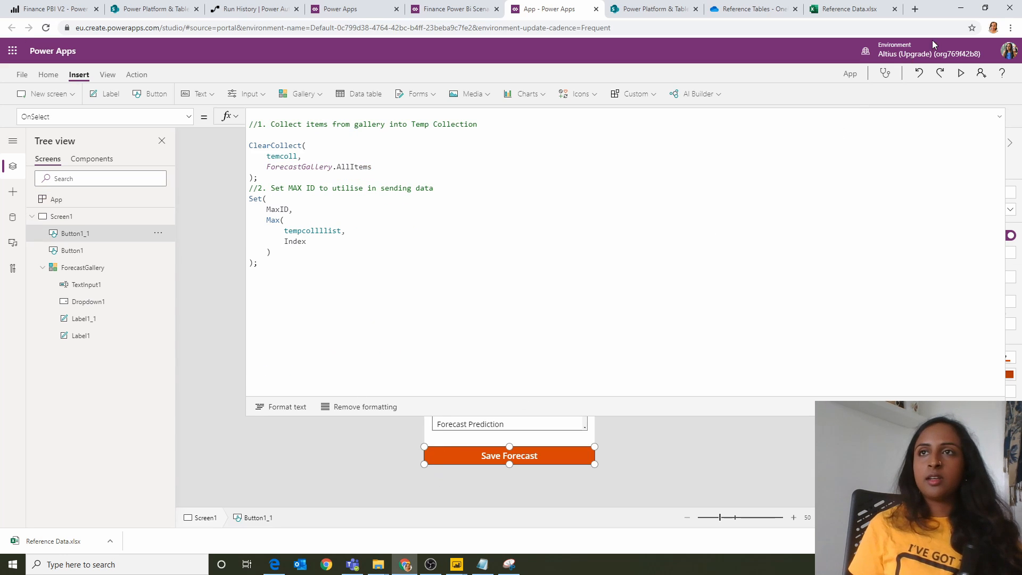
pyautogui.click(961, 73)
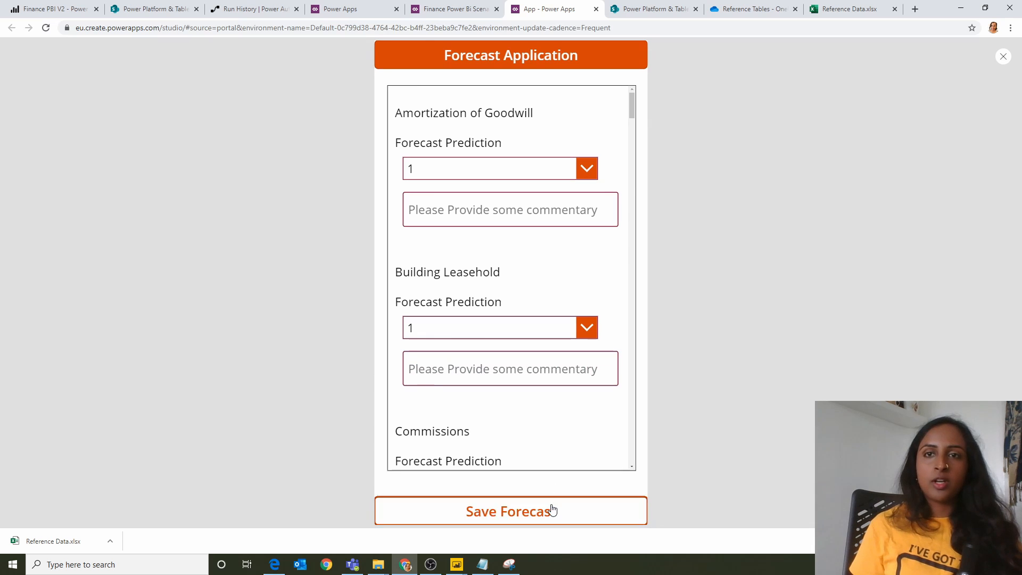
pyautogui.click(1003, 57)
pyautogui.click(584, 318)
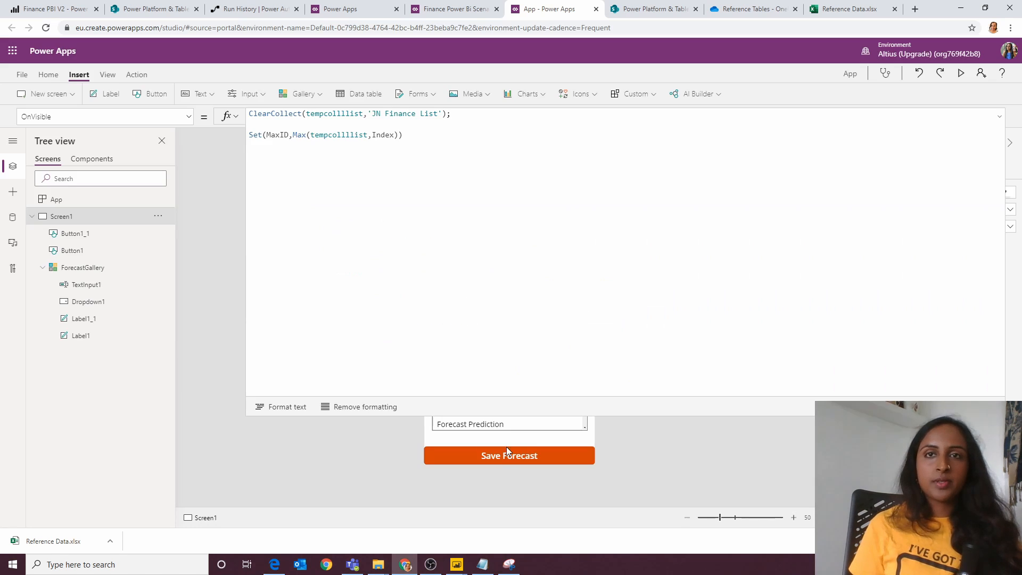
pyautogui.click(501, 459)
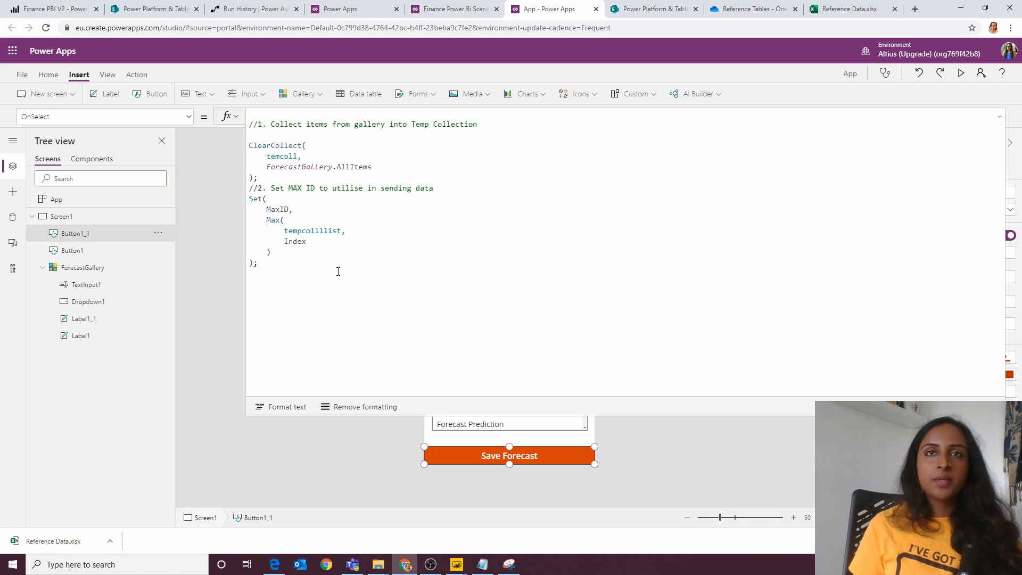
pyautogui.doubleClick(285, 210)
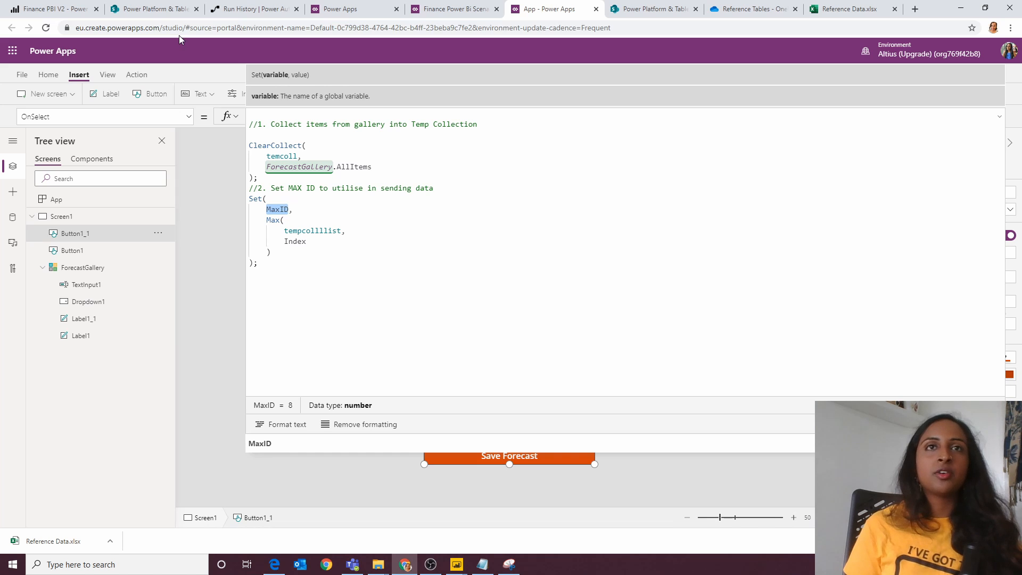
# Step: Switch to the JN Finance List in SharePoint and sort it by Index in descending order to check the highest index
pyautogui.click(160, 9)
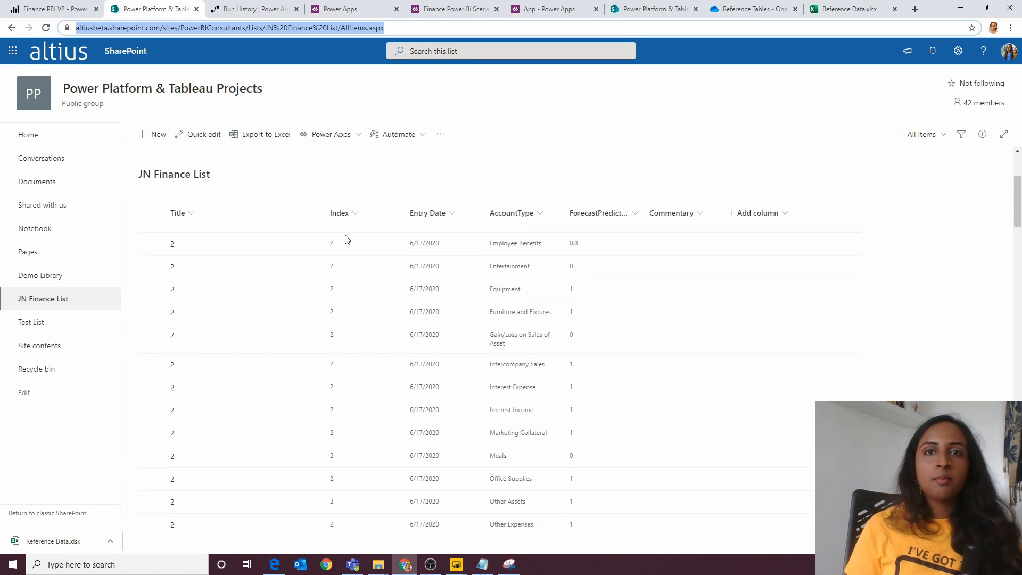
pyautogui.scroll(-5, 347, 242)
pyautogui.scroll(3, 347, 248)
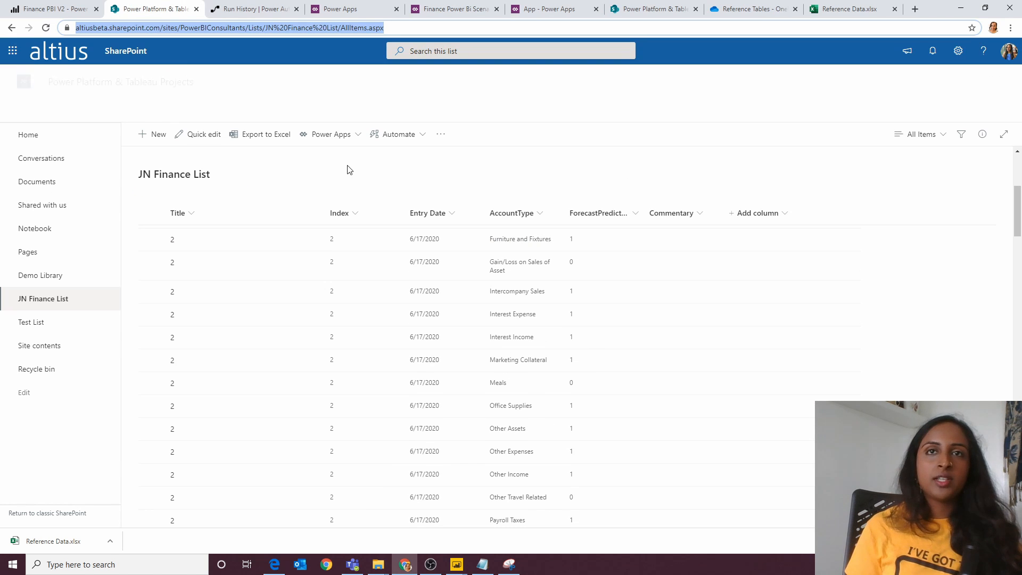
pyautogui.click(349, 219)
pyautogui.click(357, 255)
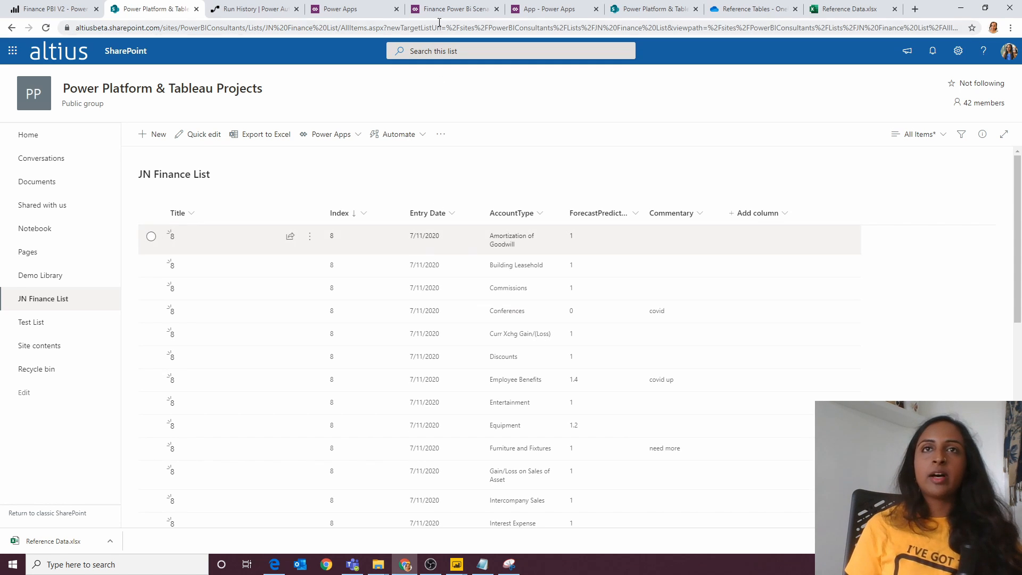
# Step: In Power Apps, append a ClearCollect to Save Forecast's OnSelect building TableTempx: Title and Index MaxID + 1, EntryDate Today(), AccountType and Commentary "xx", ForecastPrediction 0
pyautogui.click(451, 9)
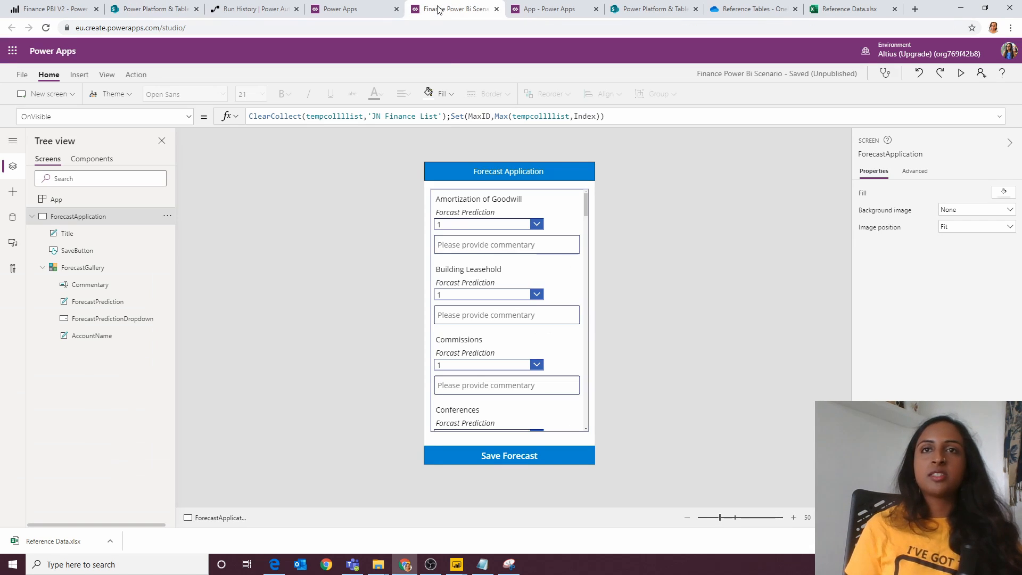
pyautogui.click(336, 9)
pyautogui.click(548, 9)
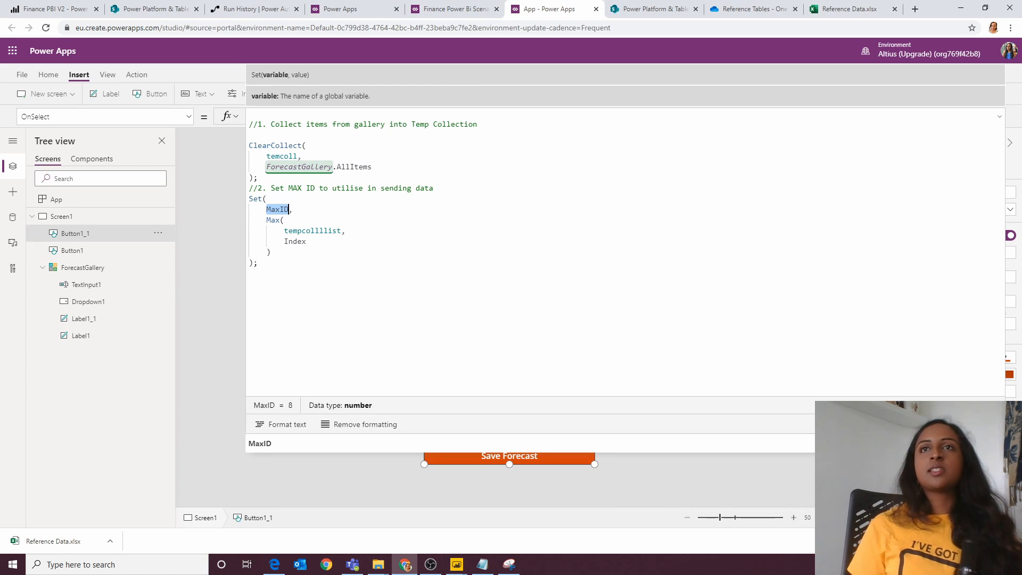
pyautogui.hotkey('alt', 'Tab')
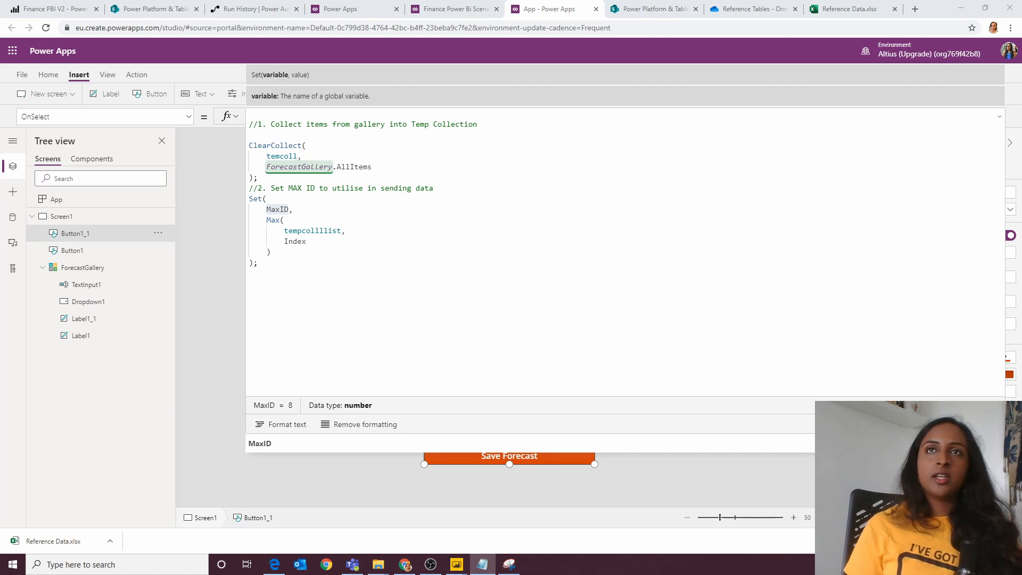
pyautogui.click(361, 342)
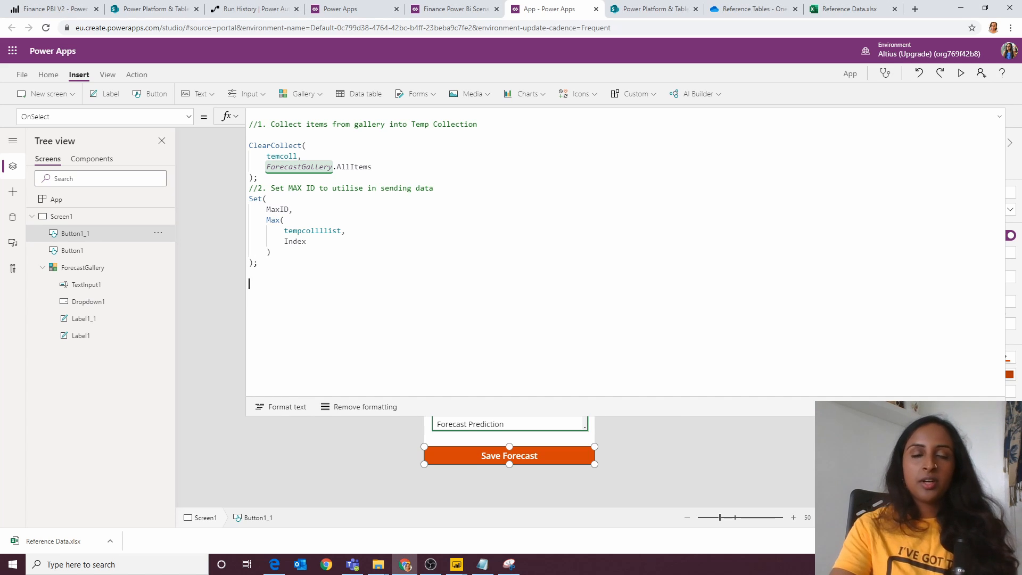
pyautogui.write('//3. Build collectiontemplate ClearCollect(     TableTempx,     {         Title: MaxID + 1,         Index: MaxID + 1,         EntryDate: Today(),         AccountType: "xx",         ForecastPrediction: 0,         Commentary: "xx"     } );')
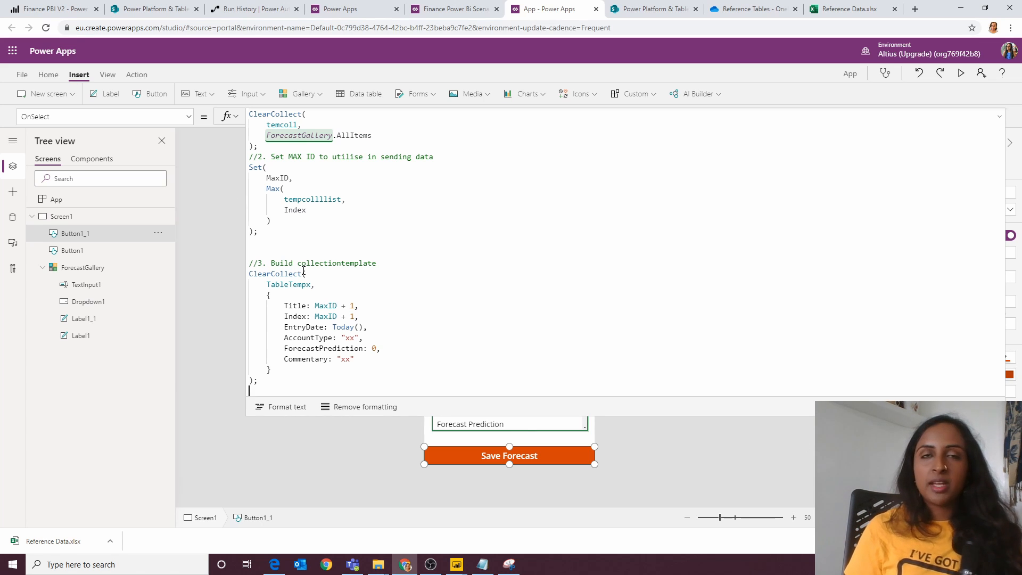
# Step: Examine the TableTempx collection, the MaxID + 1 expression and the evaluated template record in the new ClearCollect block
pyautogui.doubleClick(288, 285)
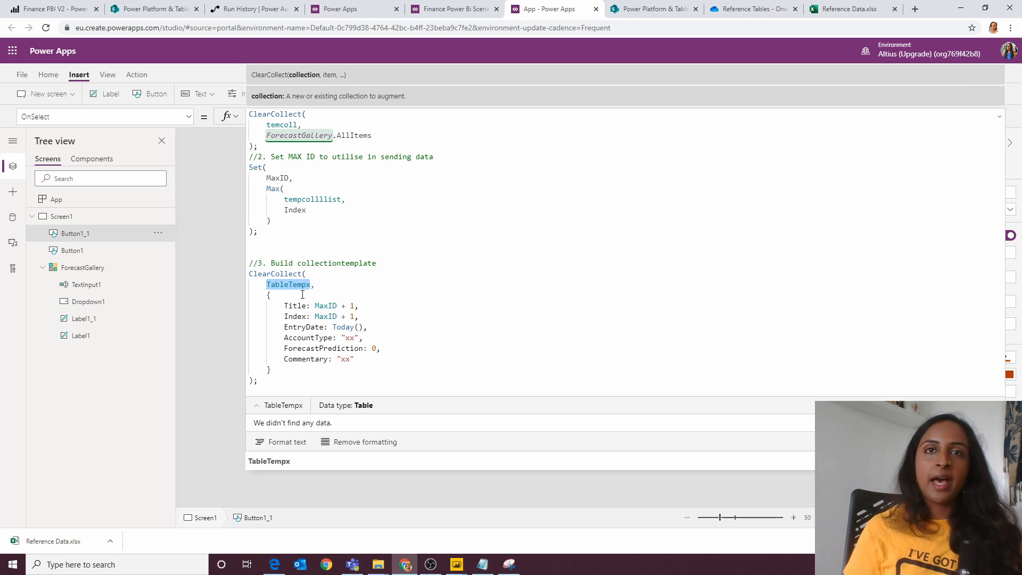
pyautogui.doubleClick(294, 306)
pyautogui.click(320, 307)
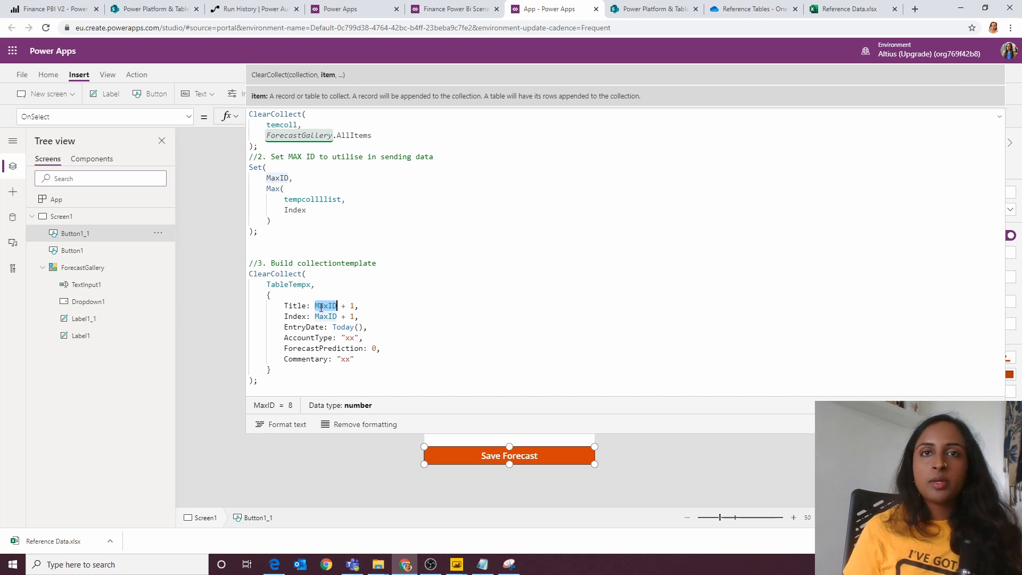
pyautogui.doubleClick(321, 307)
pyautogui.click(320, 307)
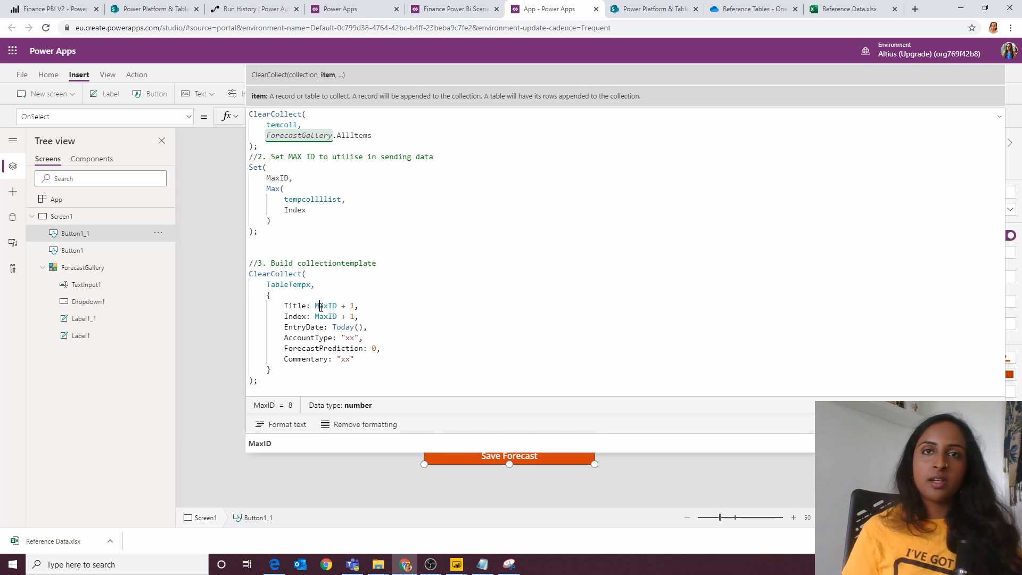
pyautogui.click(314, 302)
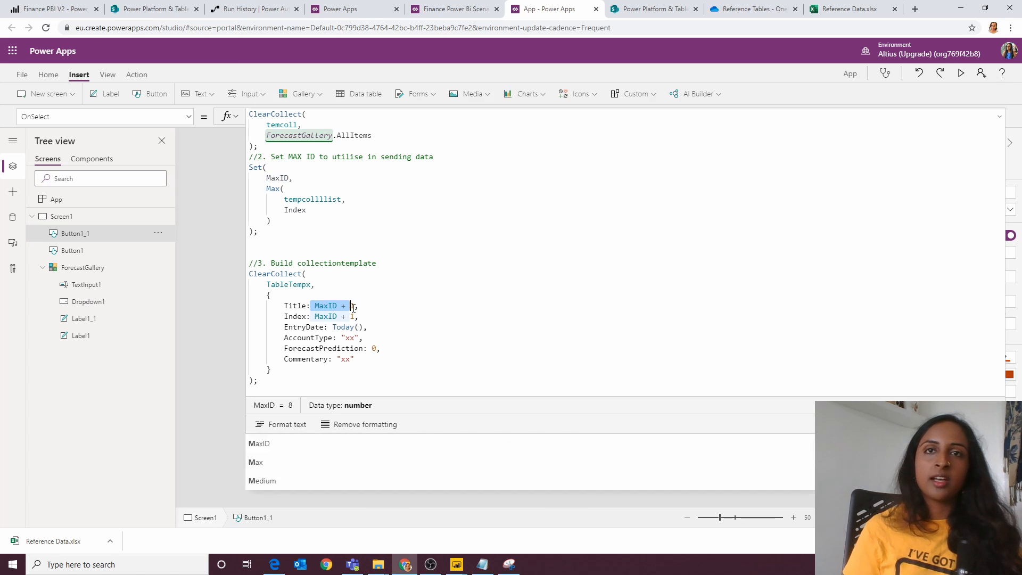
pyautogui.moveTo(326, 381); pyautogui.dragTo(228, 296)
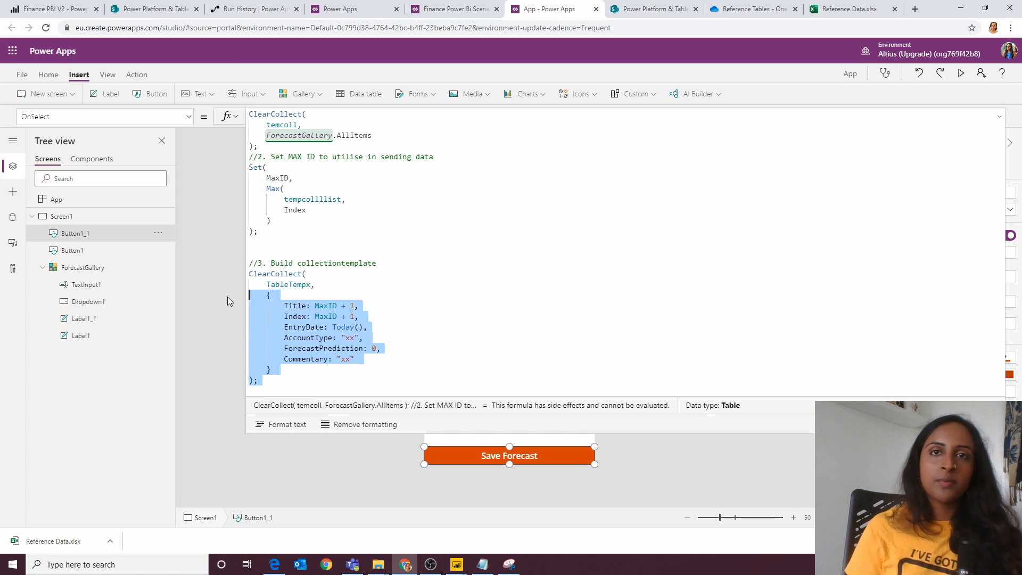
pyautogui.click(261, 294)
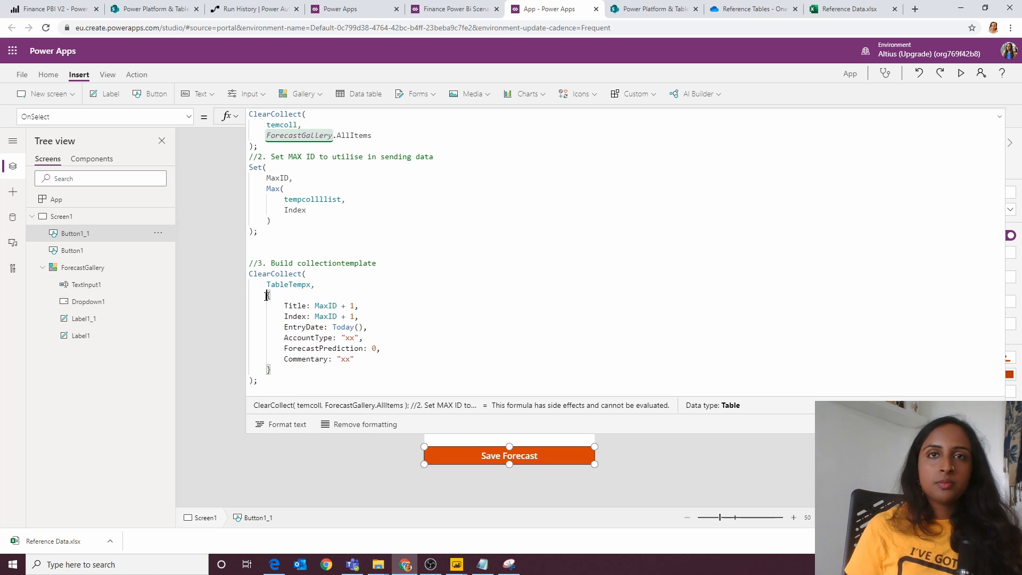
pyautogui.moveTo(262, 295); pyautogui.dragTo(288, 368)
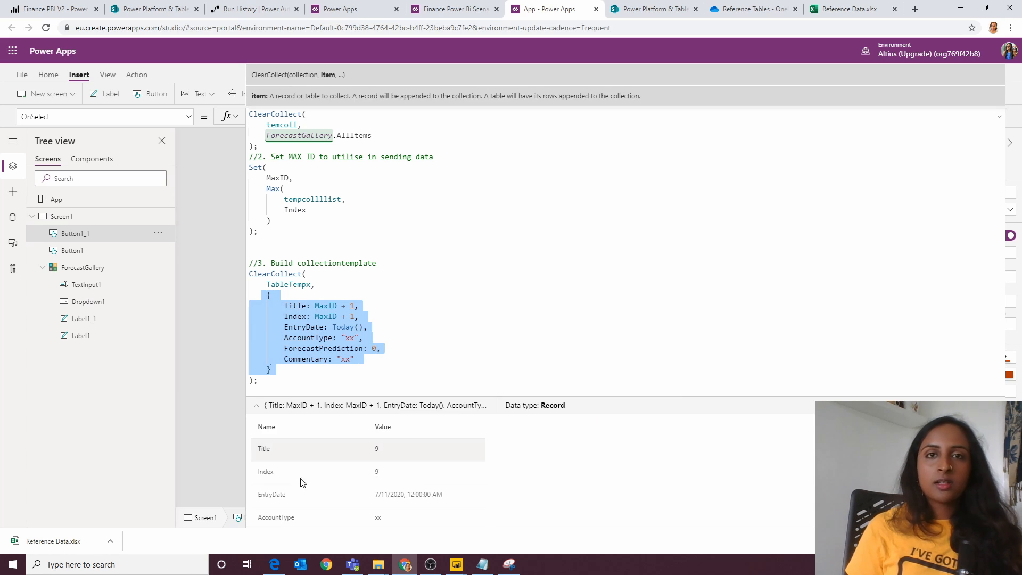
pyautogui.scroll(-1, 344, 513)
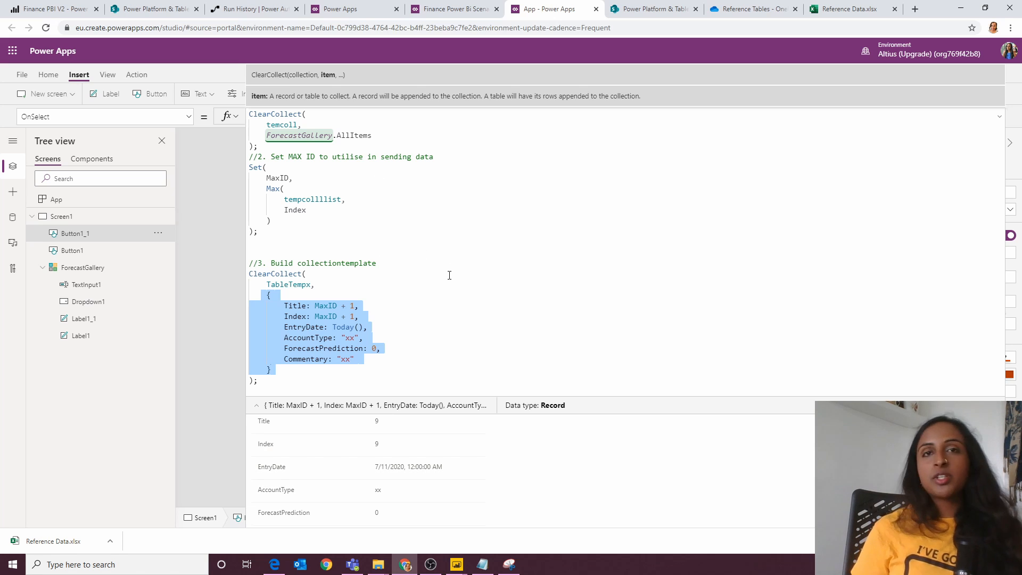
# Step: Preview the app, run Save Forecast, and inspect the contents of TableTempx in the button's OnSelect formula
pyautogui.click(999, 117)
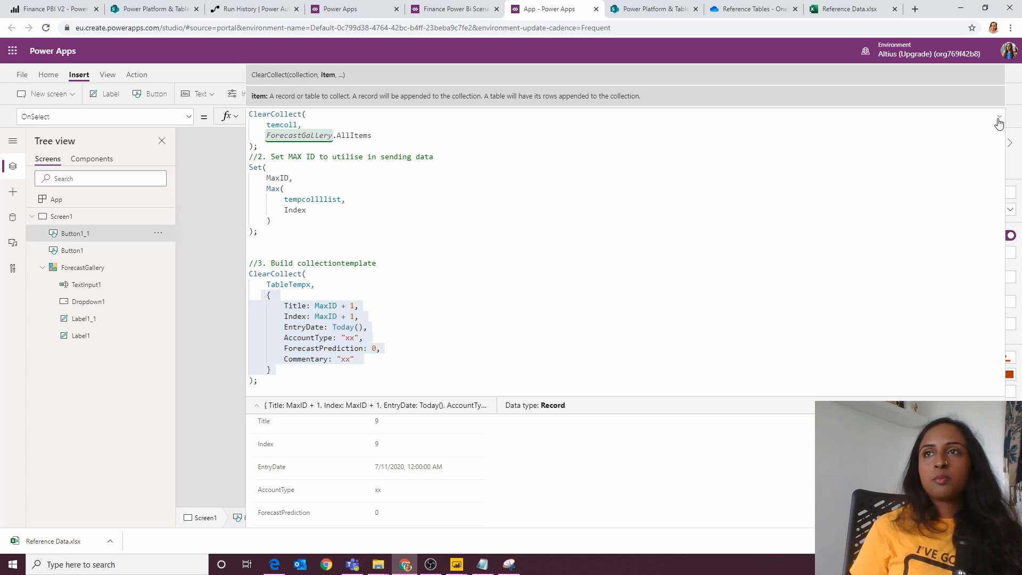
pyautogui.click(961, 75)
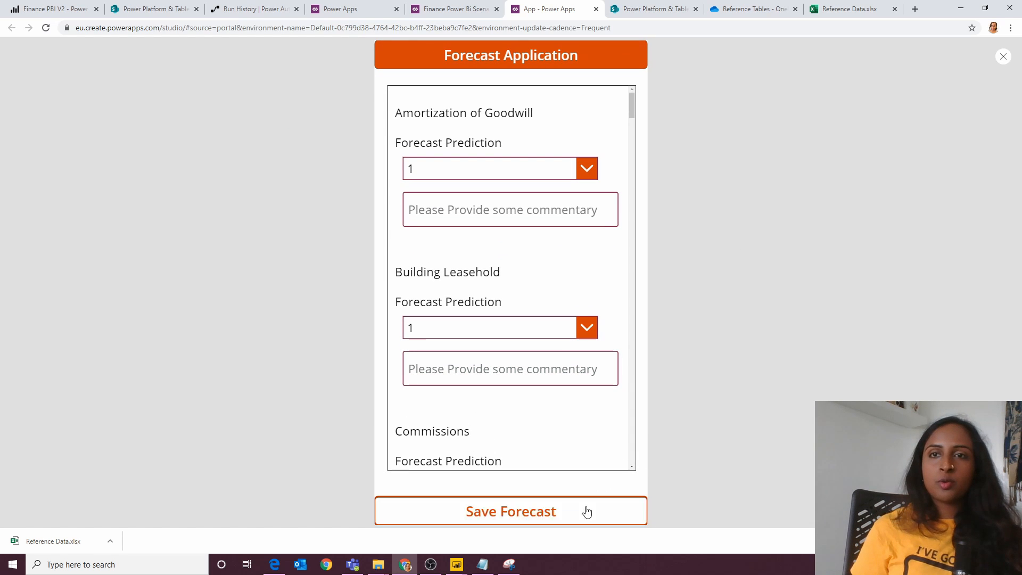
pyautogui.click(1000, 61)
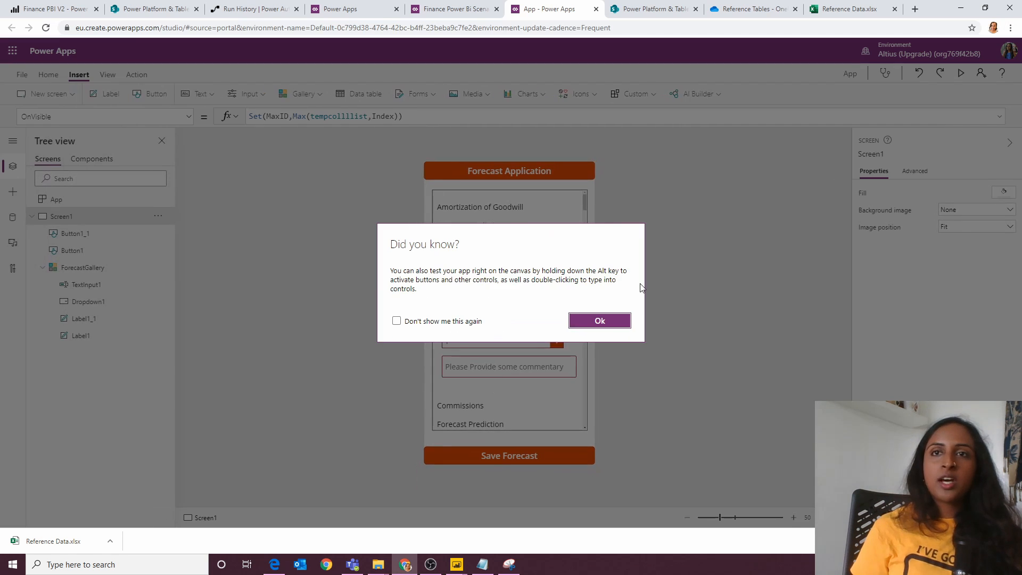
pyautogui.click(599, 319)
pyautogui.click(503, 456)
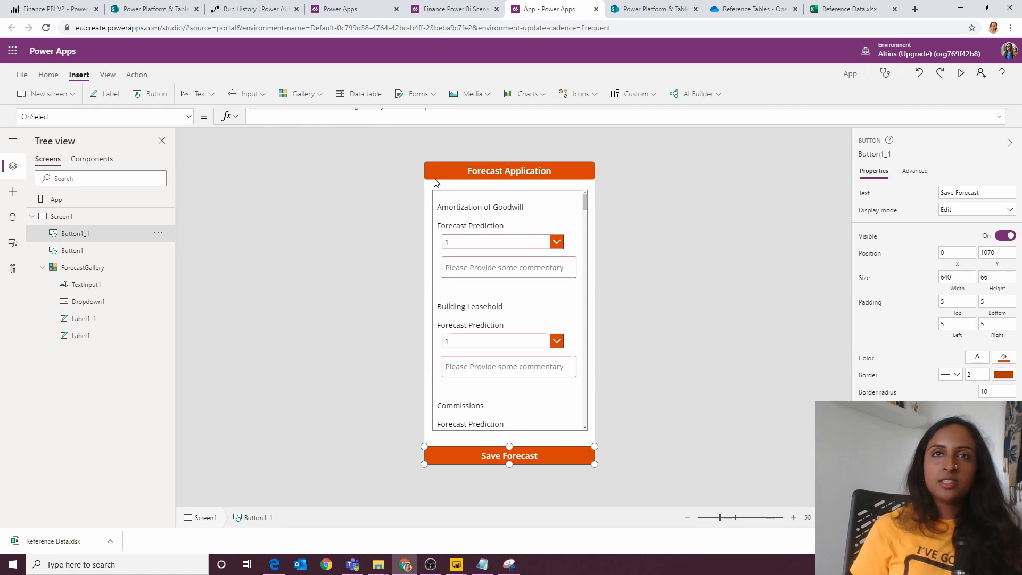
pyautogui.moveTo(417, 126)
pyautogui.mouseDown()
pyautogui.moveTo(405, 189)
pyautogui.moveTo(404, 380)
pyautogui.mouseUp()
pyautogui.scroll(-2, 350, 246)
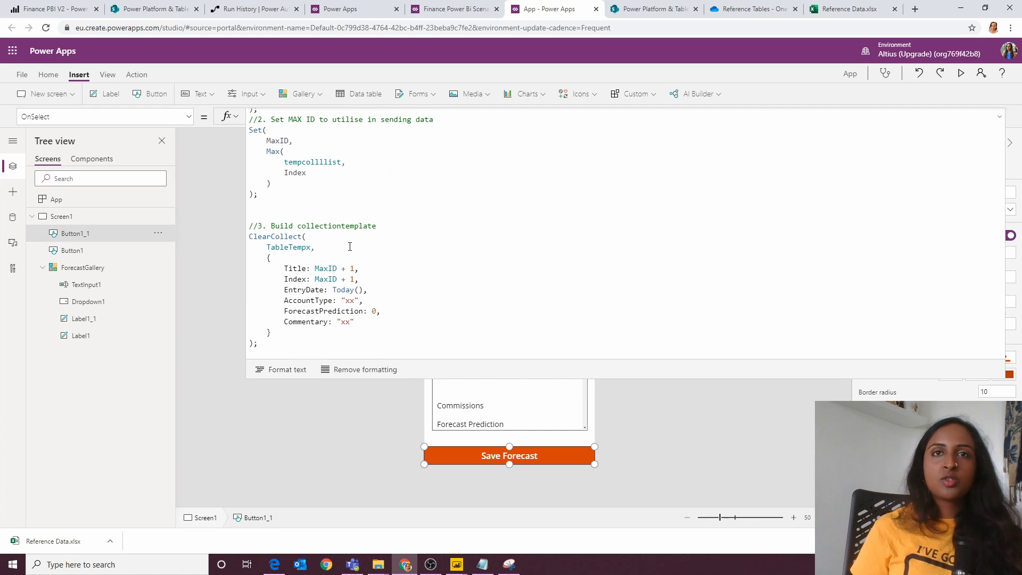
pyautogui.click(289, 256)
pyautogui.doubleClick(288, 247)
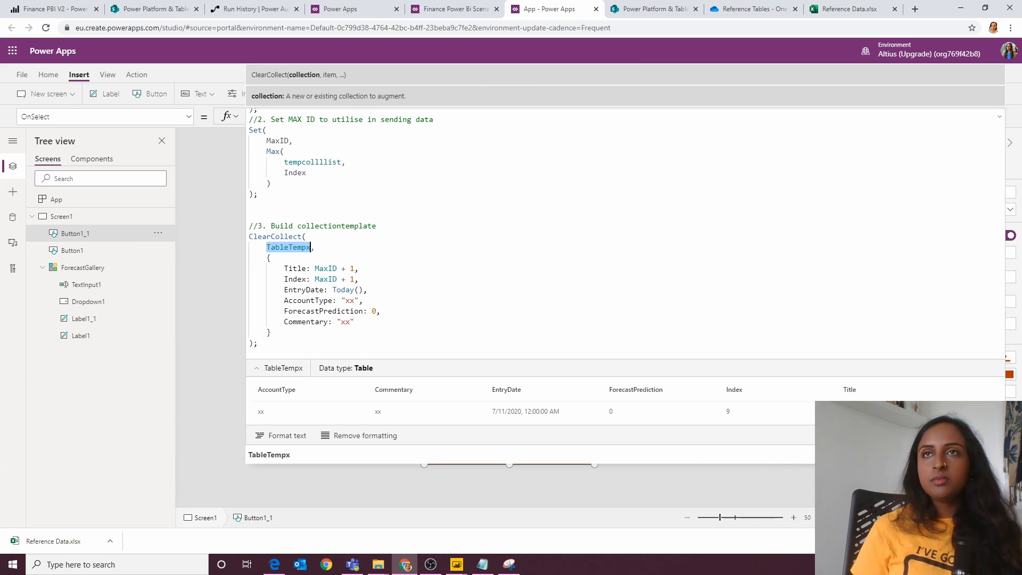
# Step: Append a ForAll over temcoll to the OnSelect, patching TableTempx with MaxID + 1, Today(), AccountName.Text, Commentary.Text and the numeric value of ForecastPredictionDropdown's selection
pyautogui.hotkey('alt', 'Tab')
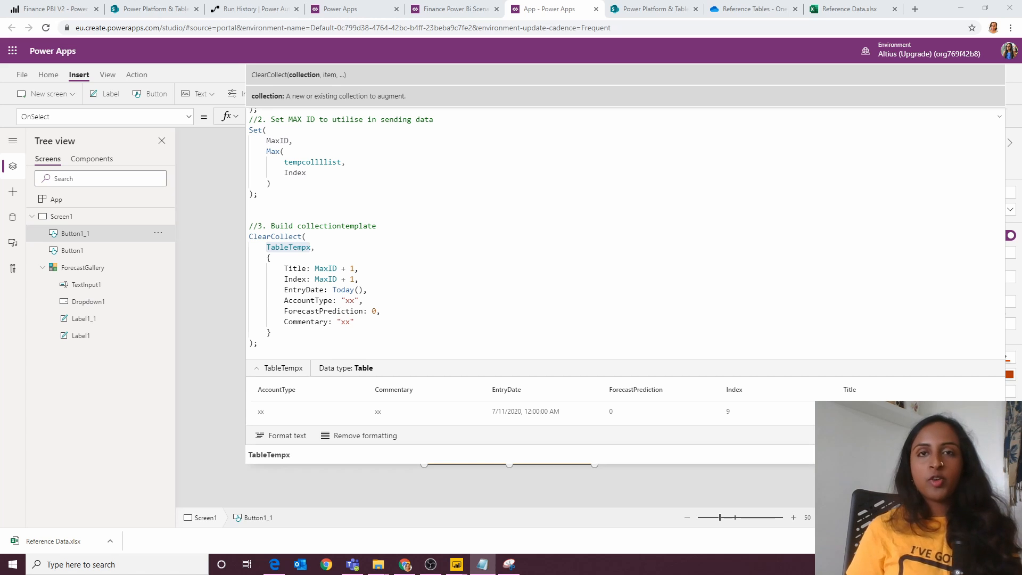
pyautogui.click(305, 269)
pyautogui.click(306, 335)
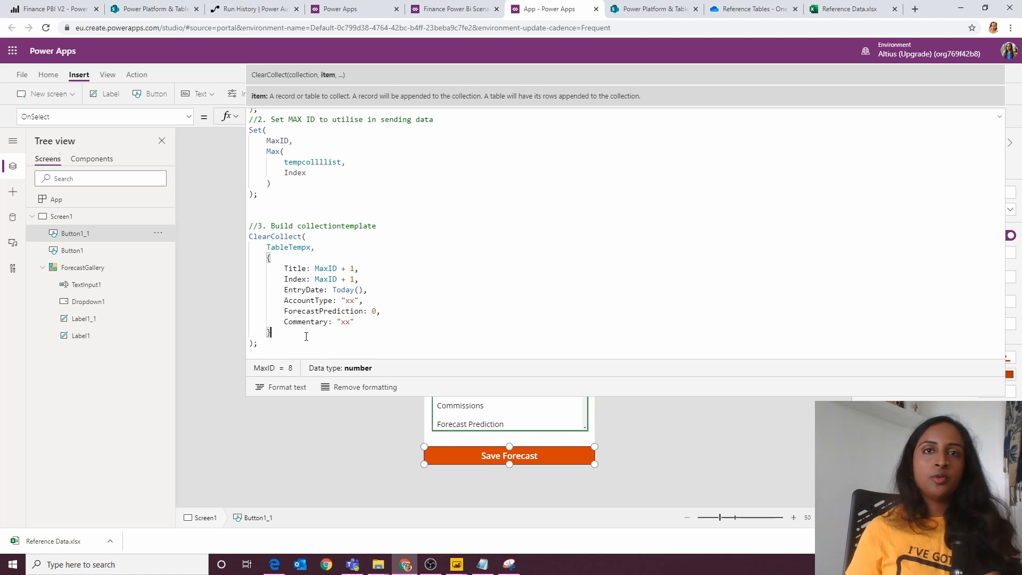
pyautogui.click(293, 344)
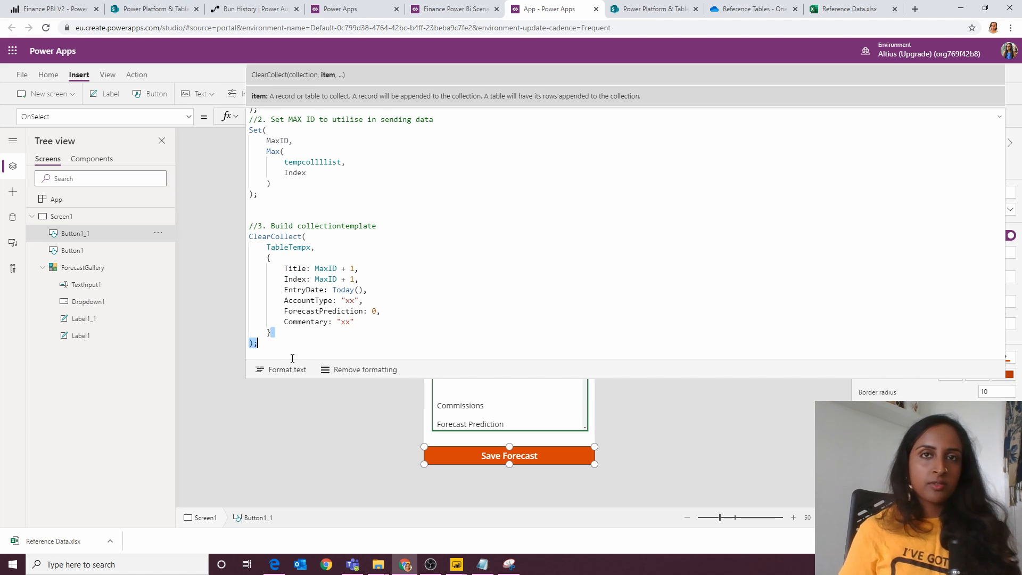
pyautogui.press('Return')
pyautogui.press('Return')
pyautogui.press('Return')
pyautogui.press('Return')
pyautogui.press('Return')
pyautogui.press('Return')
pyautogui.press('Return')
pyautogui.press('Return')
pyautogui.press('Return')
pyautogui.press('Up')
pyautogui.press('Up')
pyautogui.press('Up')
pyautogui.press('Up')
pyautogui.press('Up')
pyautogui.write('//4. Collect items from gallery into Collection template ForAll(     temcoll,     Patch(         TableTempx,         Defaults(TableTempx),         {             Title: MaxID + 1,             Index: MaxID + 1,             EntryDate: Today(),             AccountType: AccountName.Text,             Commentary: Commentary.Text,             ForecastPrediction: Value(ForecastPredictionDropdown.SelectedText.Value)         }     ) );')
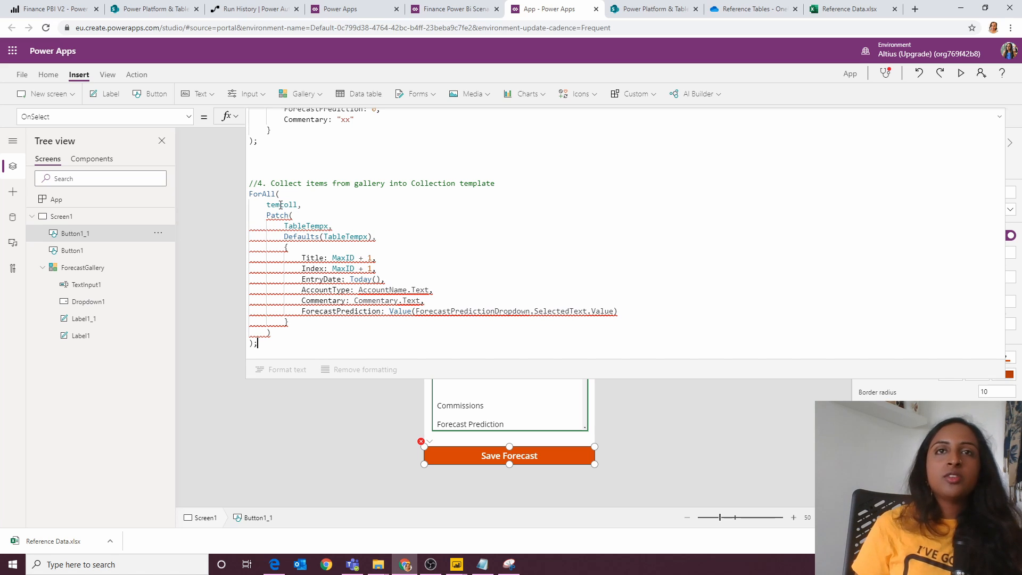
# Step: Examine how the ForAll block uses temcoll and TableTempx, and check its underlined Patch arguments, including the AccountName reference
pyautogui.scroll(5, 342, 235)
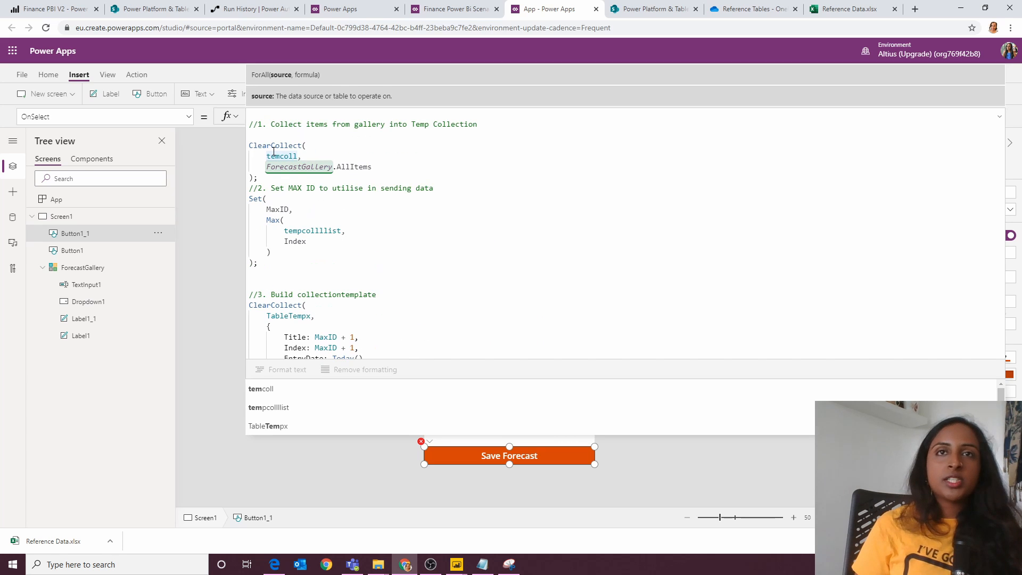
pyautogui.doubleClick(281, 156)
pyautogui.scroll(-6, 404, 329)
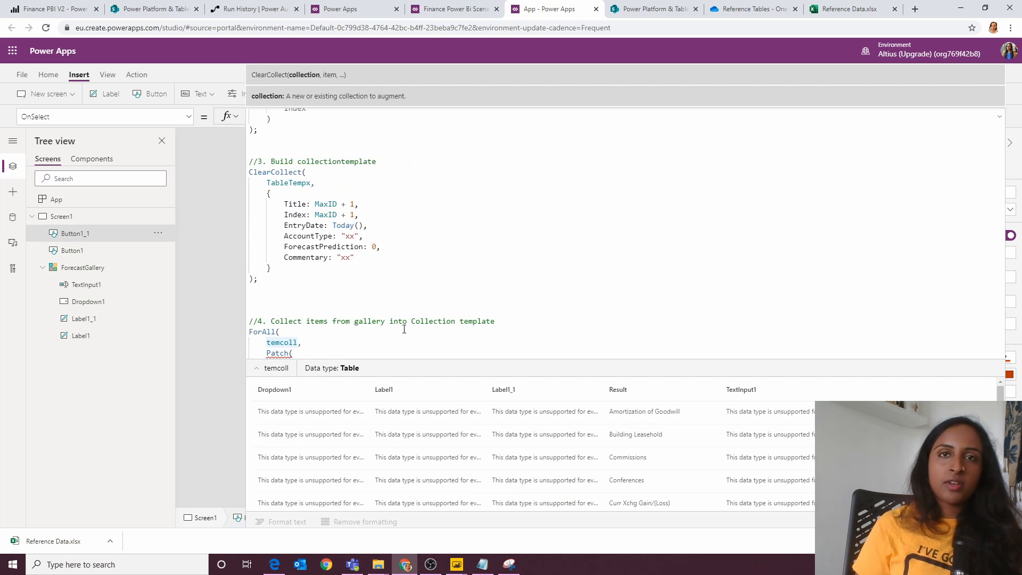
pyautogui.click(404, 309)
pyautogui.scroll(3, 341, 213)
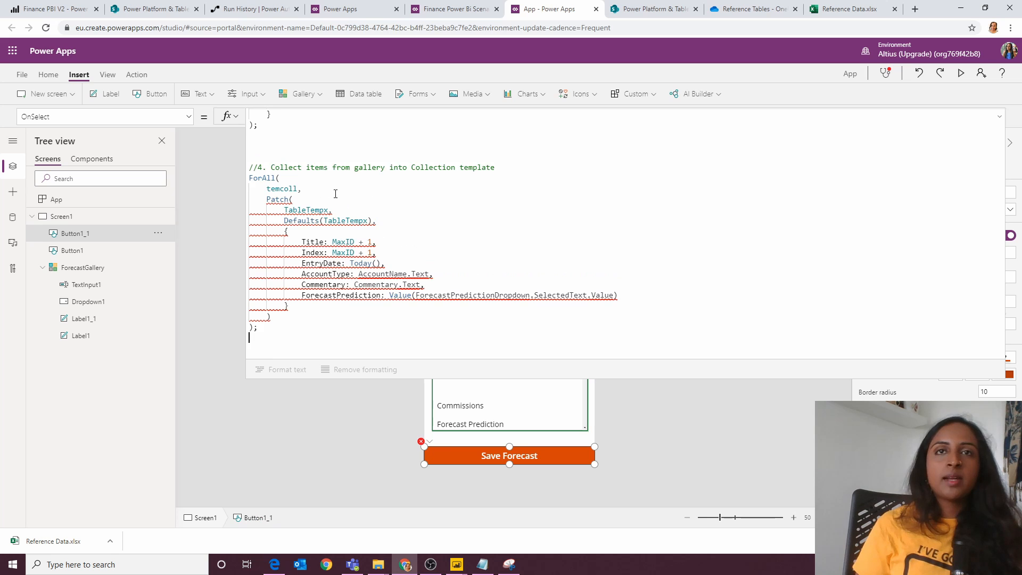
pyautogui.scroll(1, 335, 197)
pyautogui.doubleClick(304, 167)
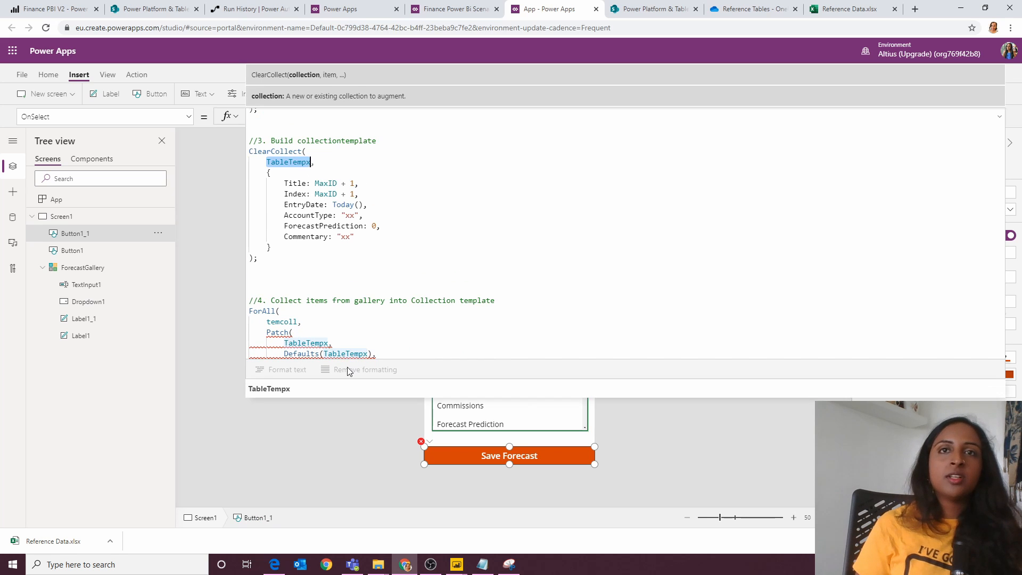
pyautogui.scroll(-5, 351, 314)
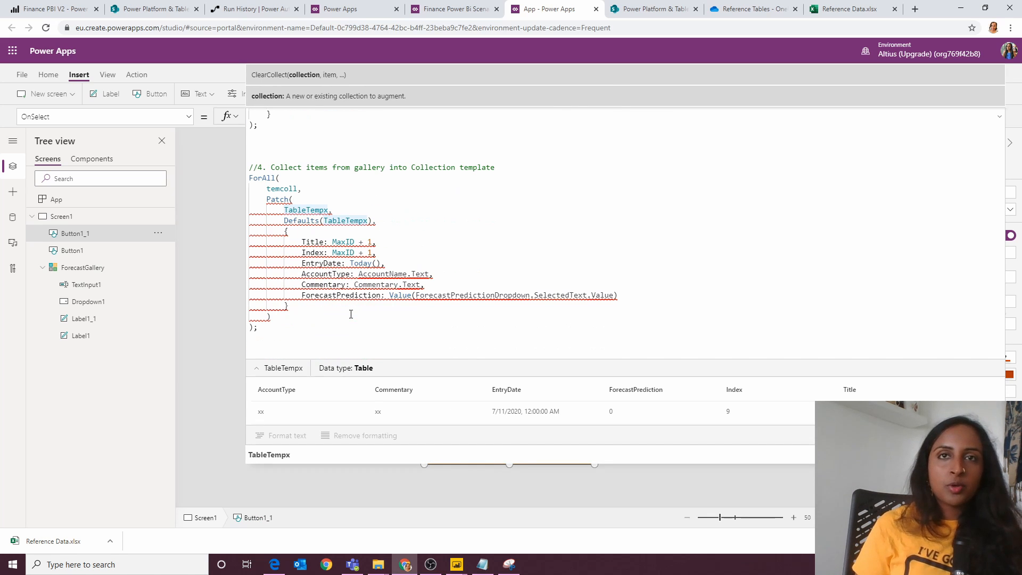
pyautogui.doubleClick(366, 220)
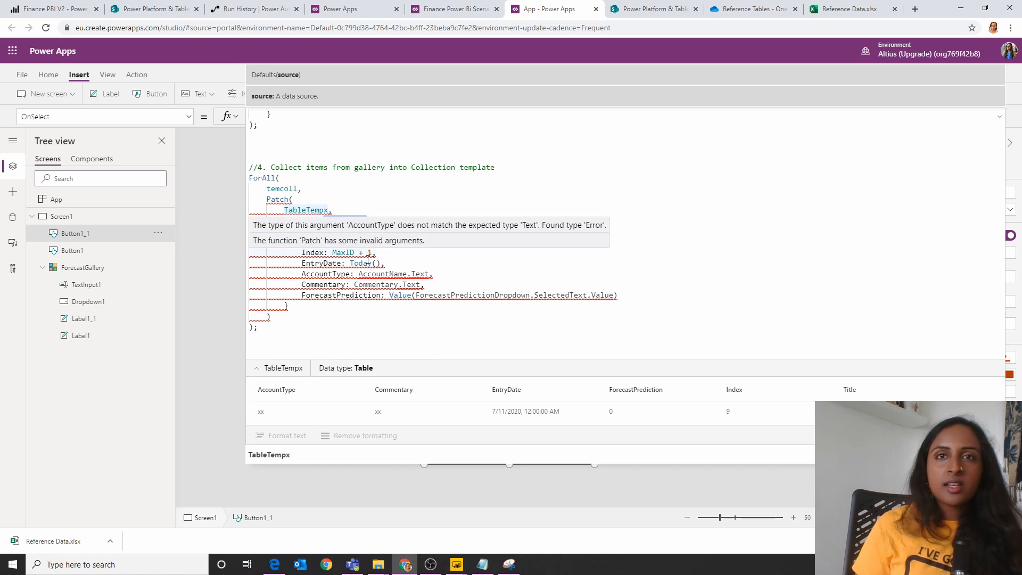
pyautogui.click(380, 274)
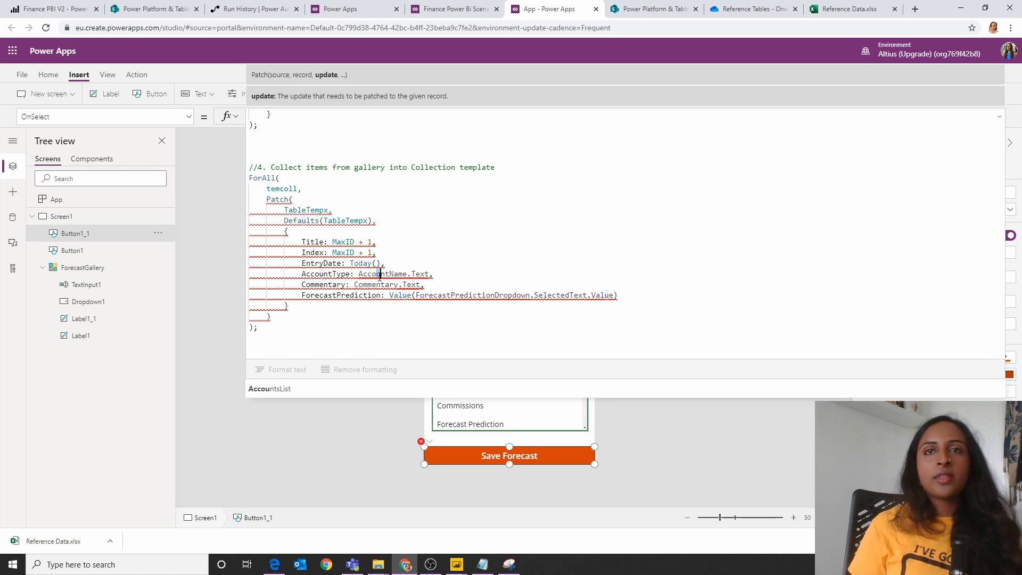
pyautogui.doubleClick(381, 274)
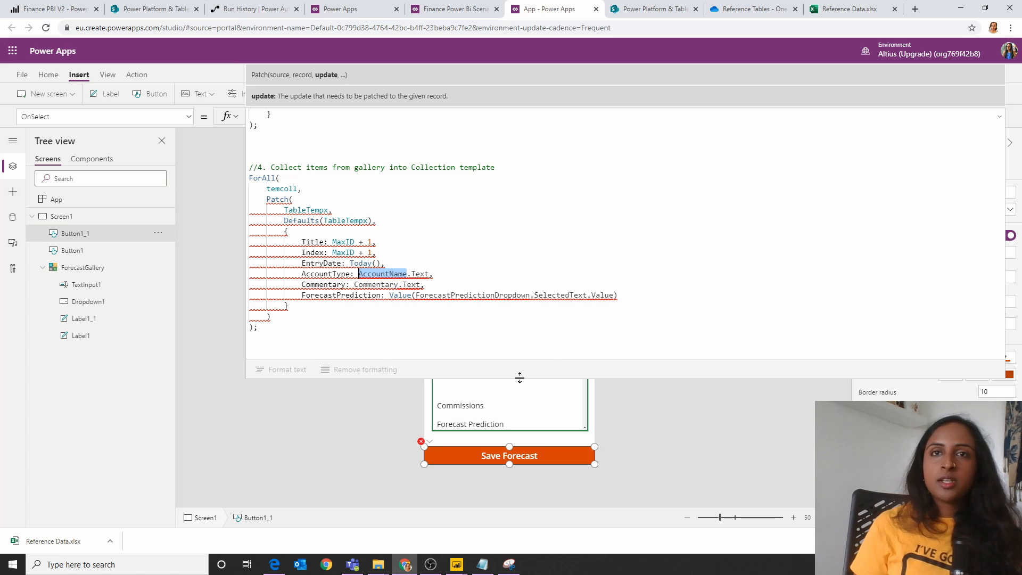
# Step: Rename the gallery's account name label, Label1, as AccountName so it matches the reference in the Save Forecast formula
pyautogui.moveTo(520, 378); pyautogui.dragTo(542, 170)
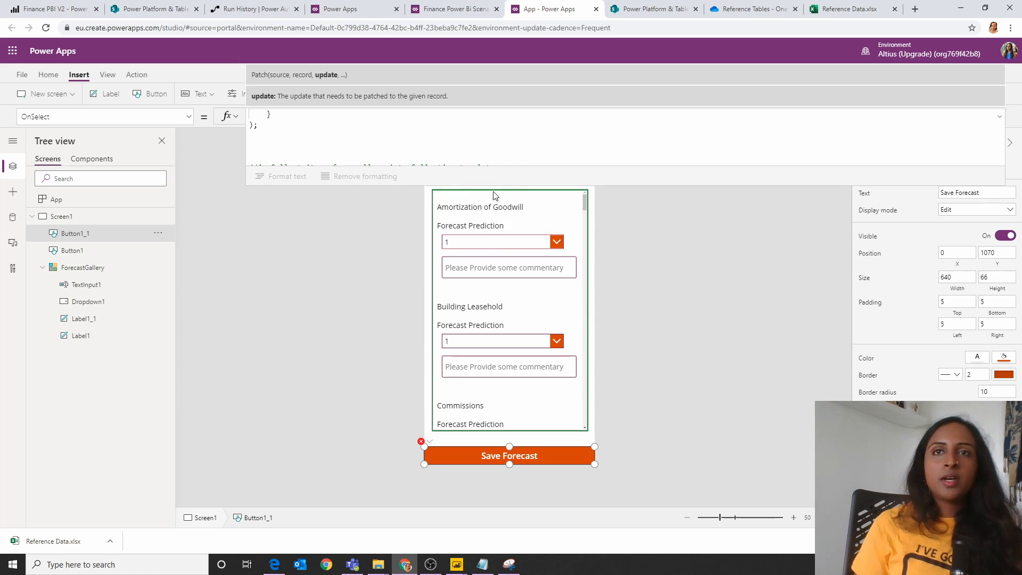
pyautogui.moveTo(493, 188); pyautogui.dragTo(477, 436)
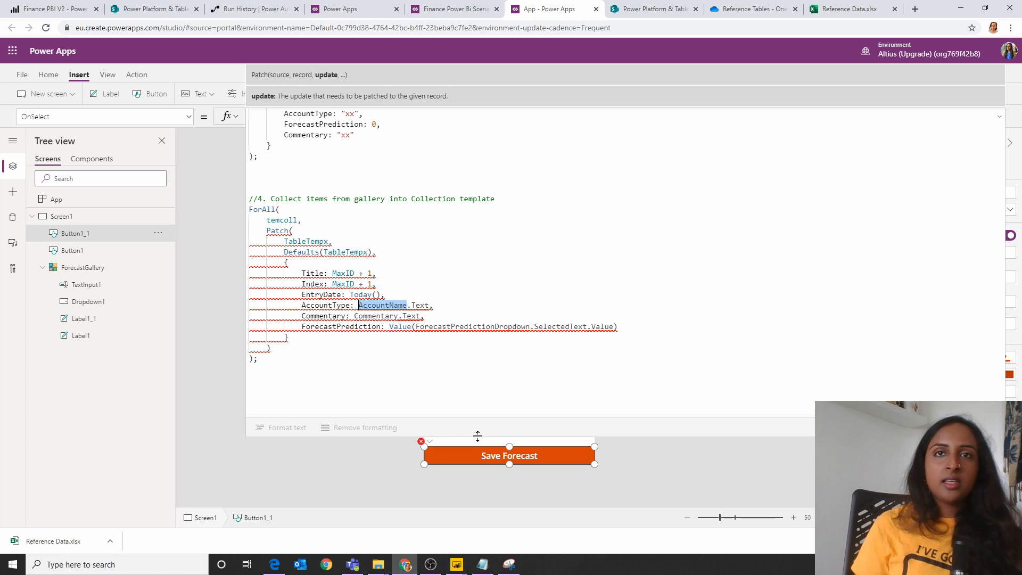
pyautogui.moveTo(478, 436); pyautogui.dragTo(524, 126)
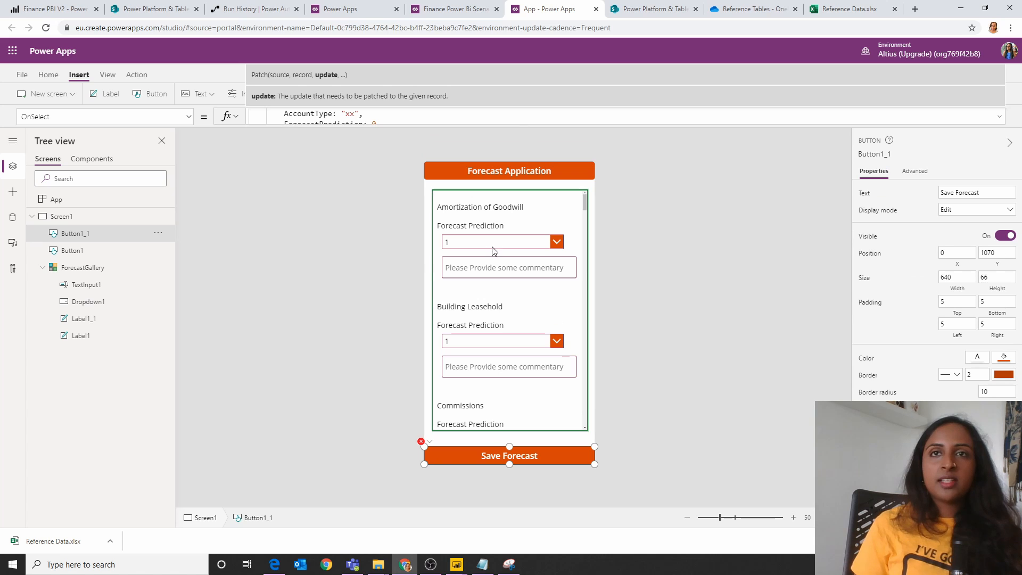
pyautogui.click(481, 208)
pyautogui.doubleClick(79, 344)
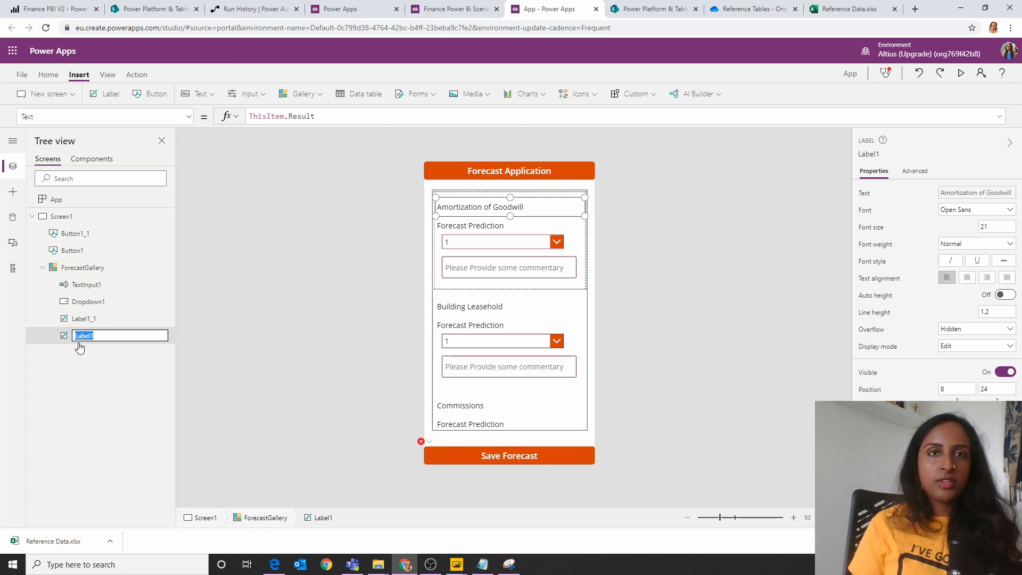
pyautogui.write('AccountName')
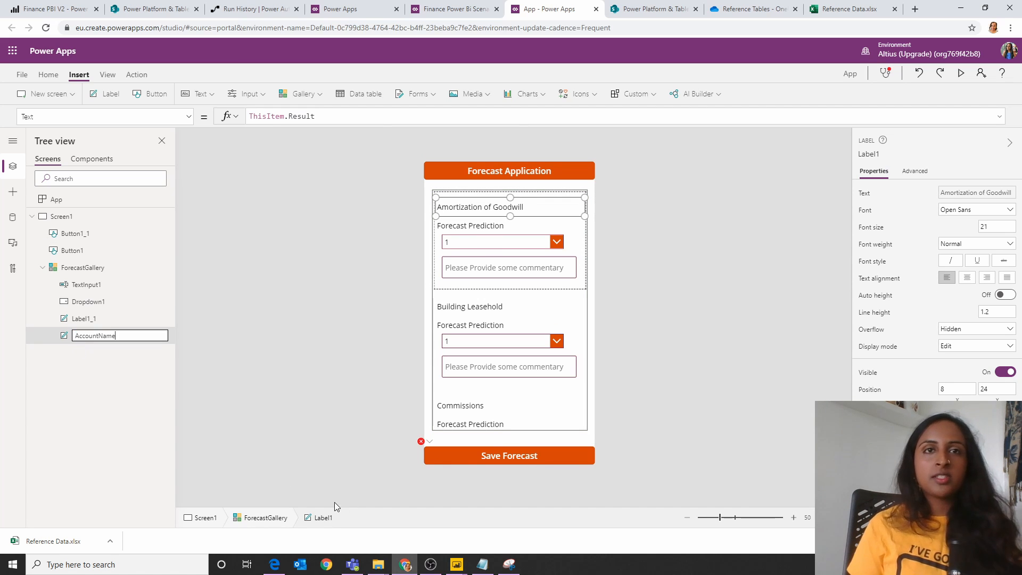
pyautogui.click(458, 454)
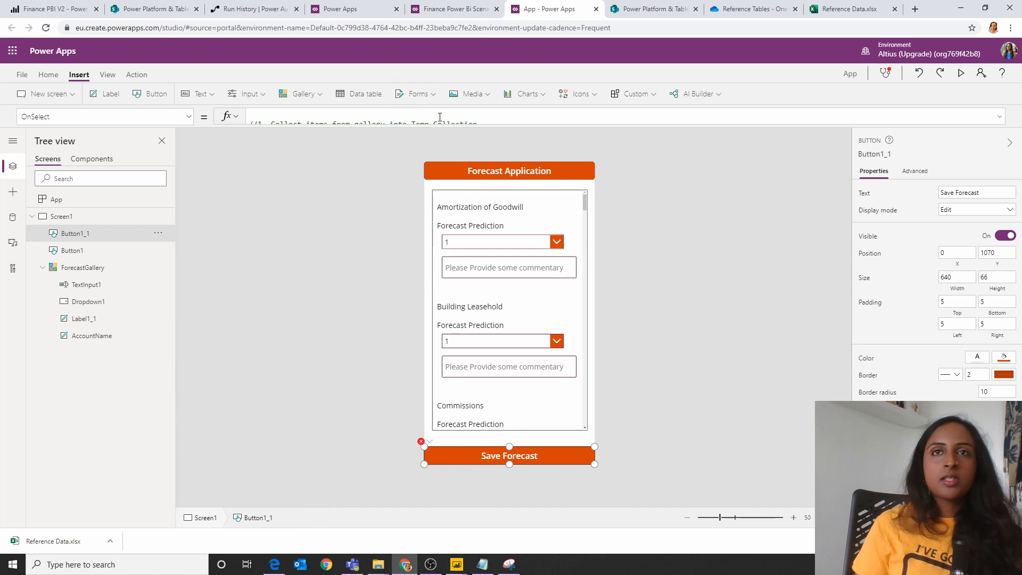
# Step: Rename the gallery's commentary text input as Commentary to match the reference in the Patch record of the Save Forecast formula
pyautogui.moveTo(439, 127); pyautogui.dragTo(422, 417)
pyautogui.click(413, 313)
pyautogui.scroll(-5, 413, 312)
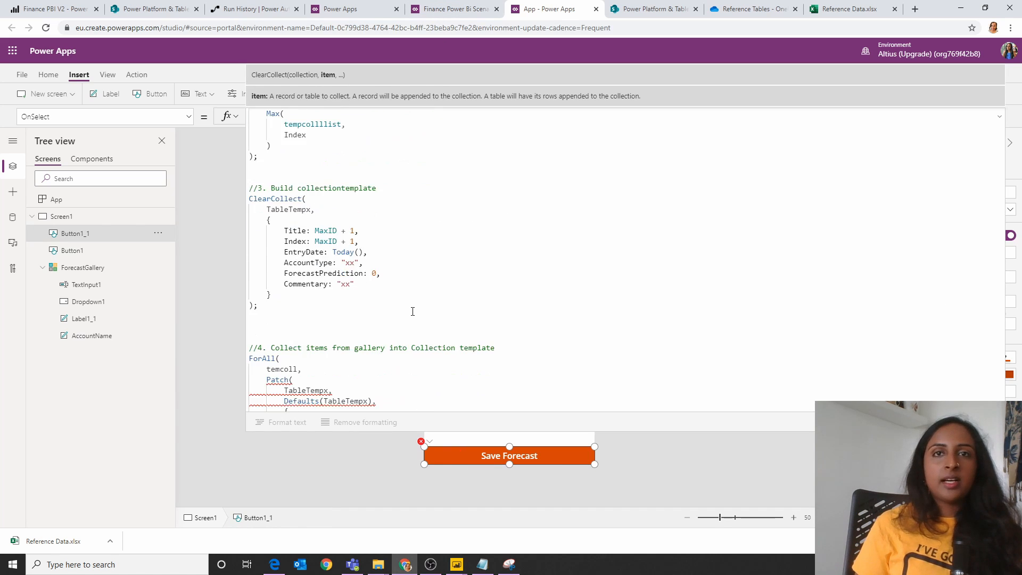
pyautogui.doubleClick(389, 311)
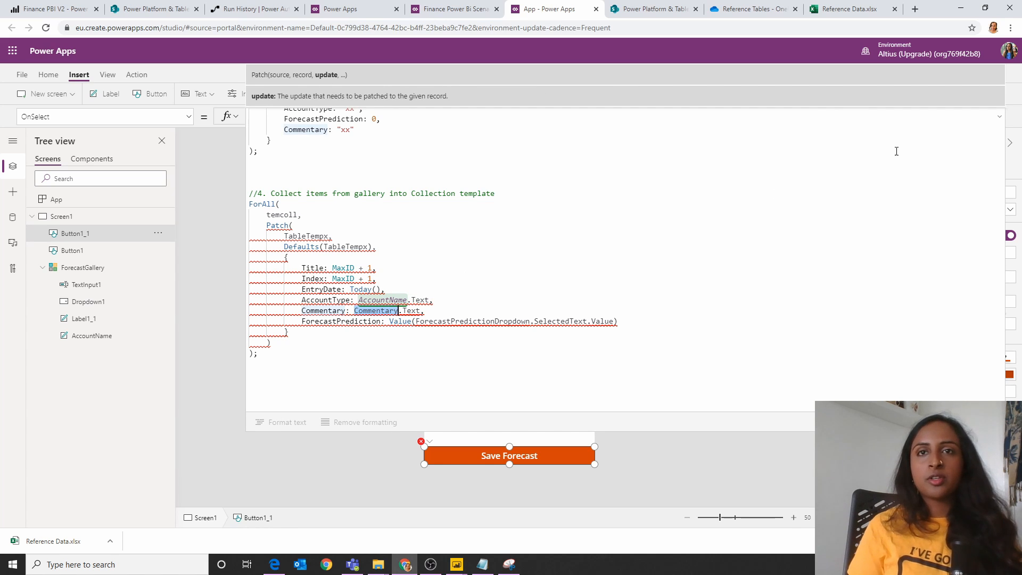
pyautogui.click(101, 318)
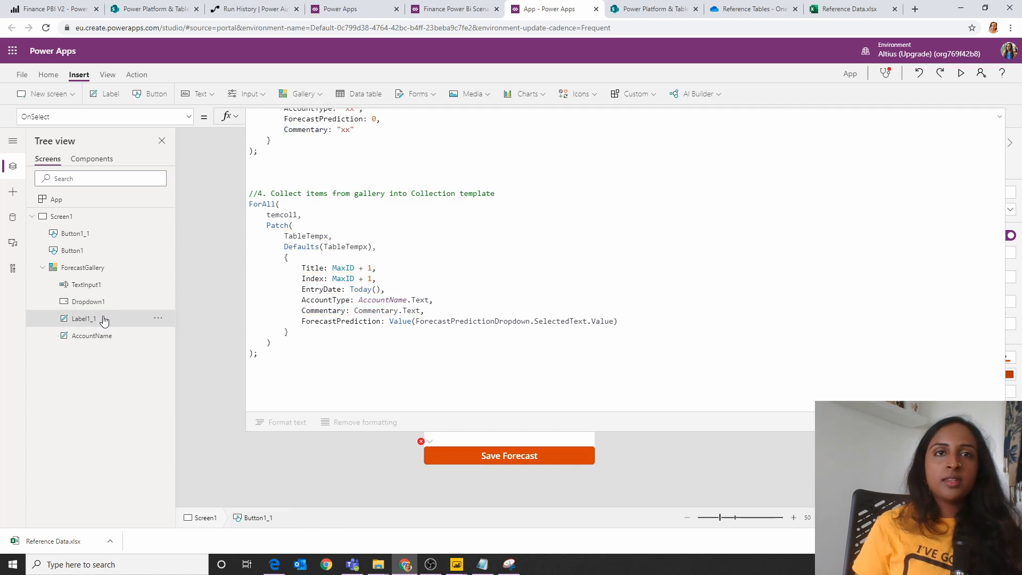
pyautogui.moveTo(332, 433); pyautogui.dragTo(473, 170)
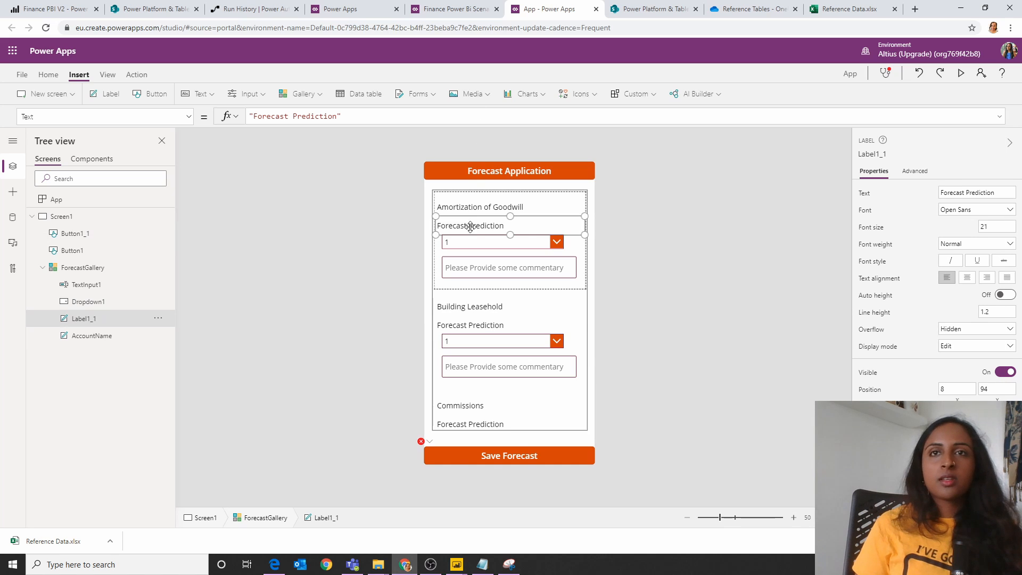
pyautogui.click(463, 269)
pyautogui.doubleClick(88, 286)
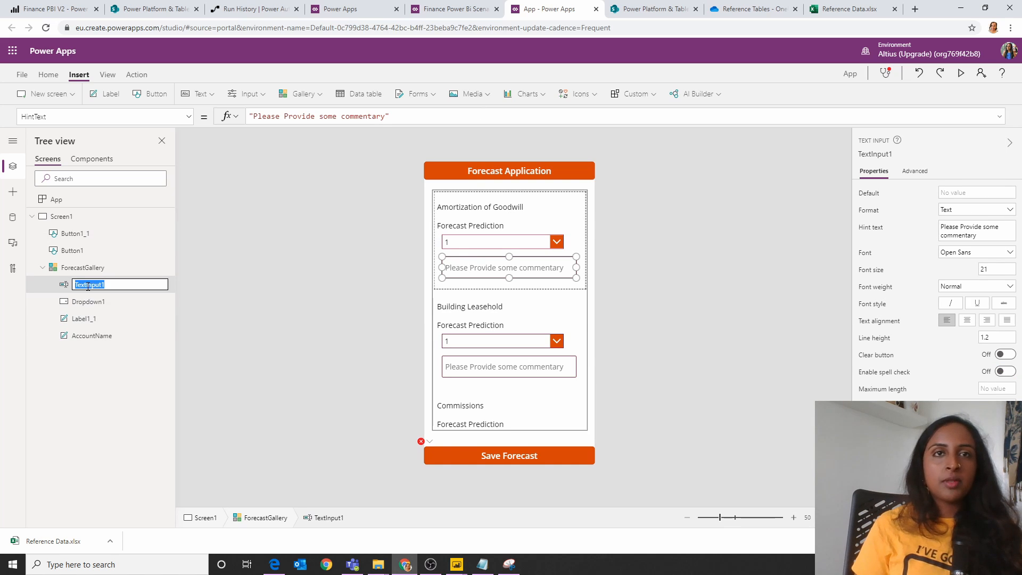
pyautogui.write('Commentary')
pyautogui.click(557, 454)
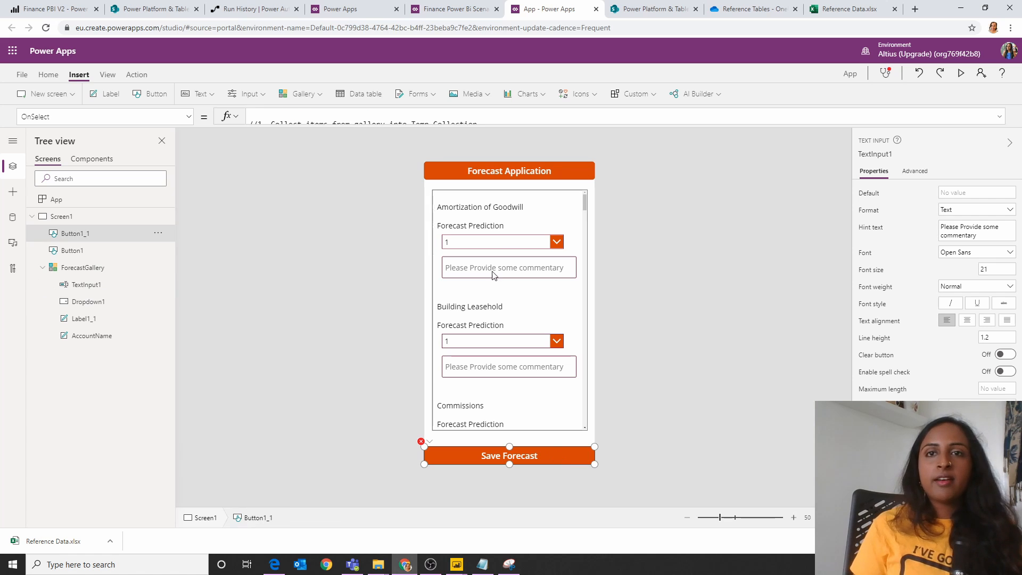
# Step: Rename the gallery's dropdown as ForecastPredictionDropdown, using the control name referenced in the Patch record
pyautogui.moveTo(462, 126); pyautogui.dragTo(429, 409)
pyautogui.moveTo(428, 295); pyautogui.dragTo(427, 287)
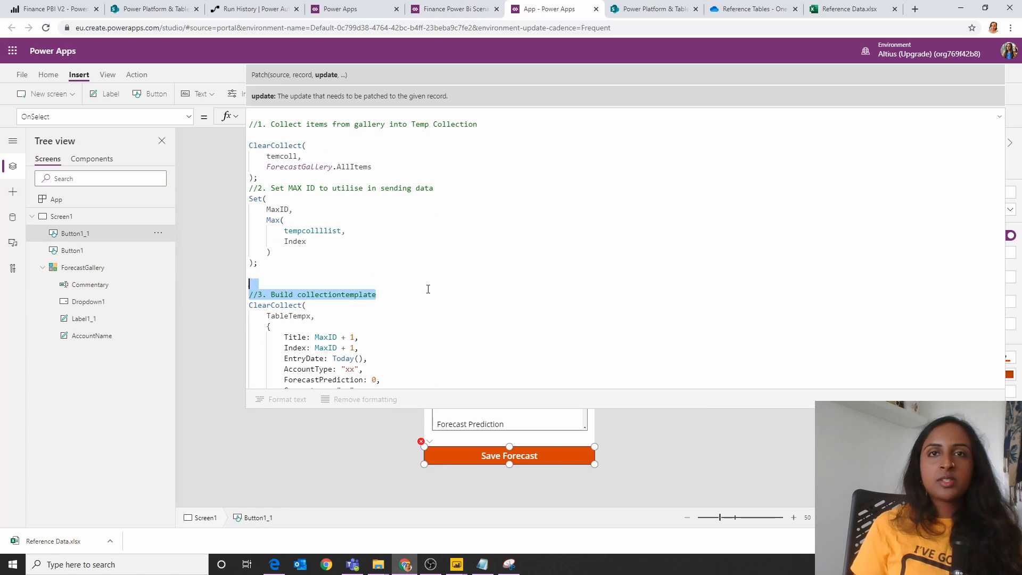
pyautogui.scroll(-4, 428, 288)
pyautogui.scroll(-3, 428, 288)
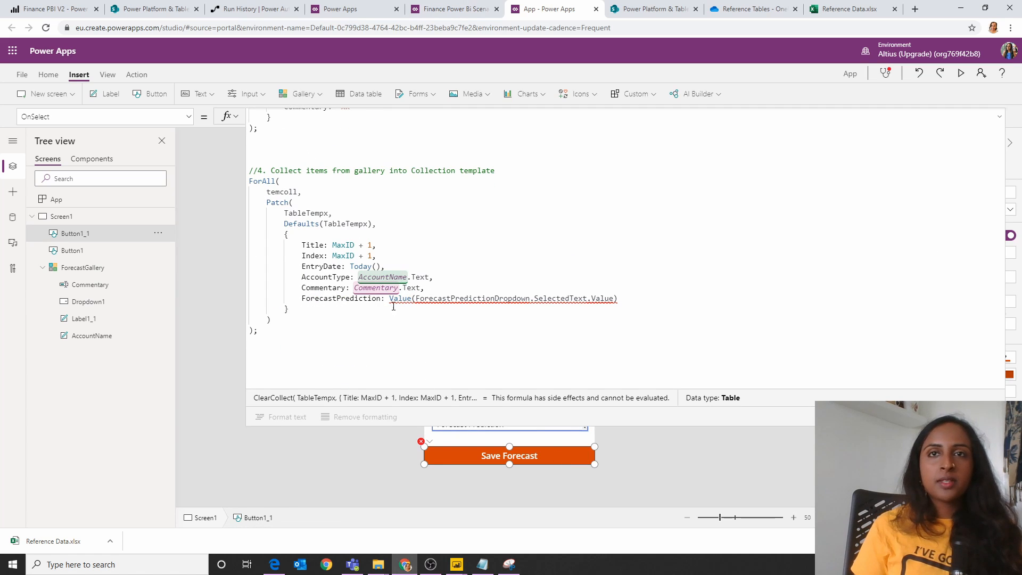
pyautogui.doubleClick(436, 298)
pyautogui.hotkey('ctrl', 'c')
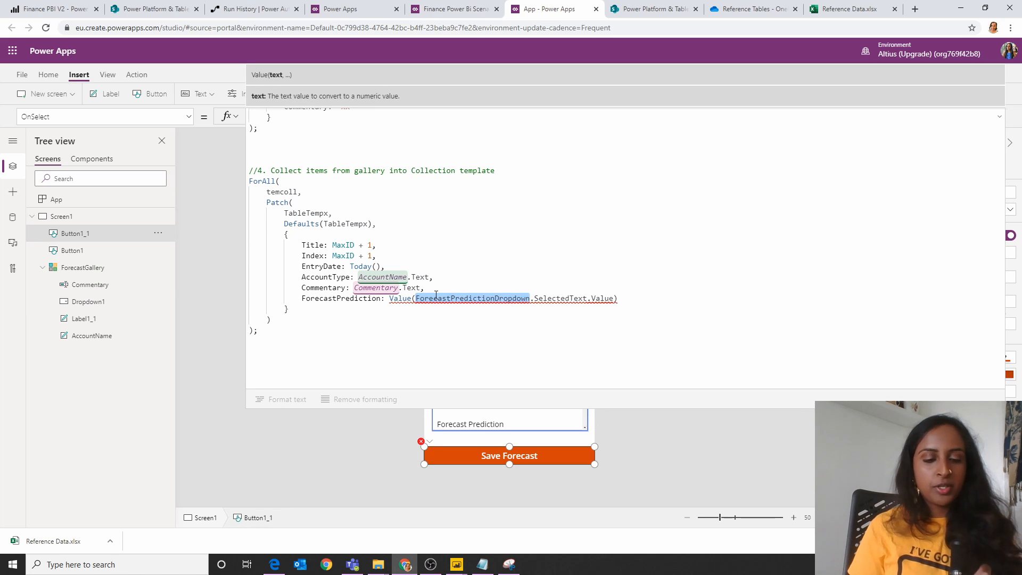
pyautogui.doubleClick(107, 301)
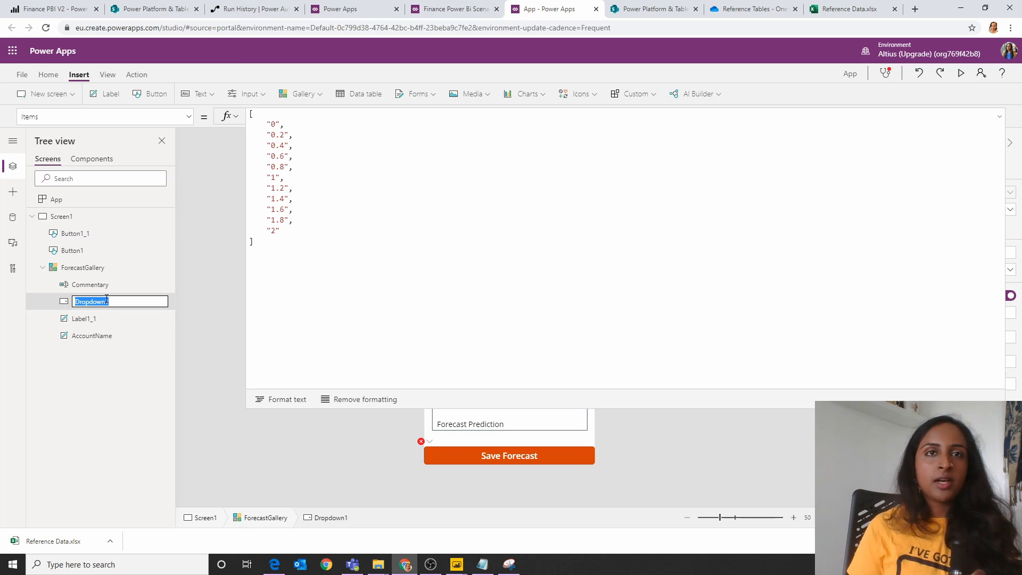
pyautogui.hotkey('ctrl', 'v')
pyautogui.click(508, 455)
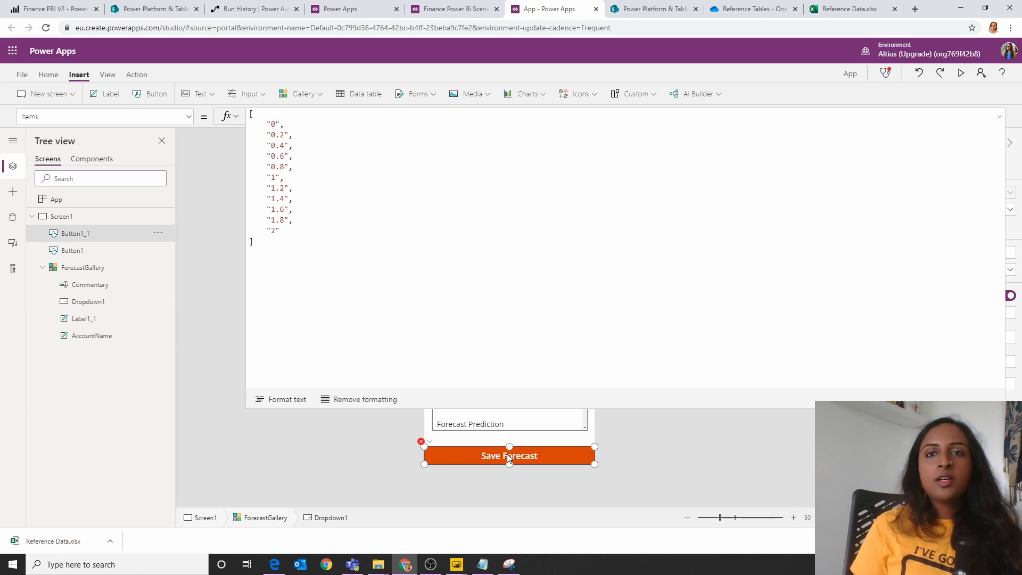
# Step: Examine the ForAll block in the Save Forecast formula and the temcoll collection it loops through
pyautogui.click(506, 249)
pyautogui.scroll(-6, 507, 246)
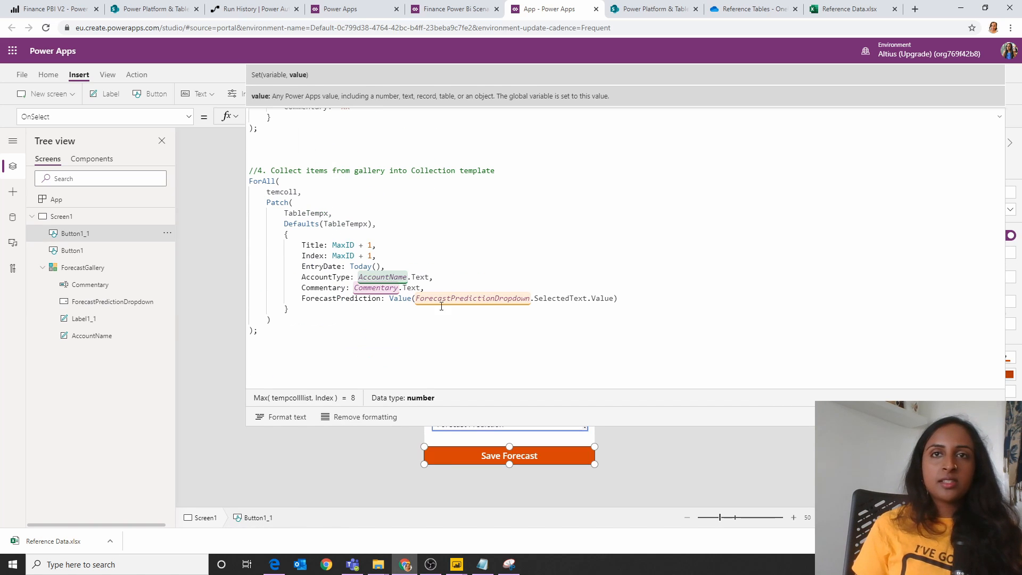
pyautogui.moveTo(309, 324); pyautogui.dragTo(249, 181)
pyautogui.doubleClick(282, 192)
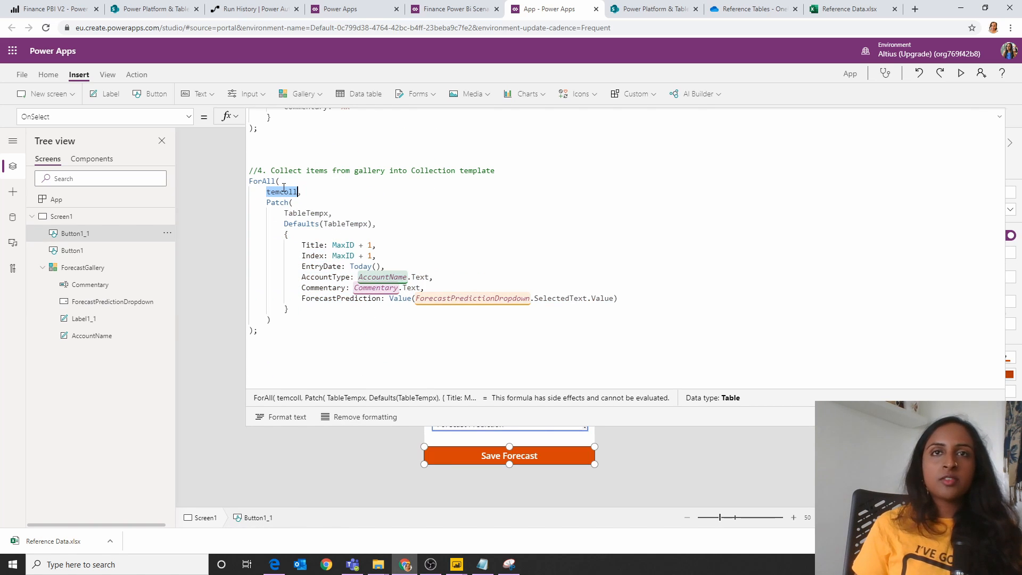
pyautogui.click(261, 399)
pyautogui.click(261, 399)
pyautogui.click(436, 487)
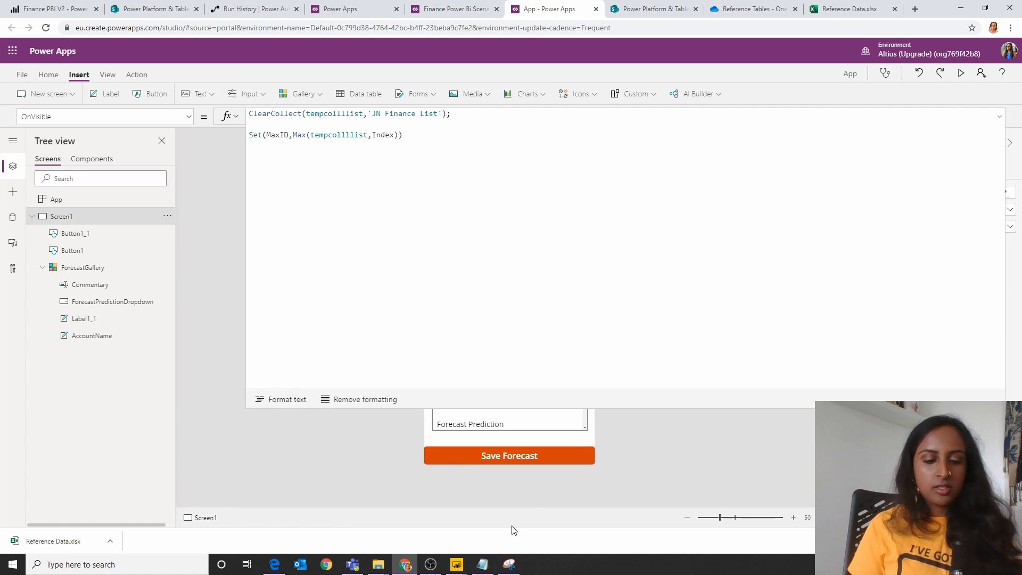
# Step: Run Save Forecast and inspect the contents of temcoll and TableTempx from the ForAll block
pyautogui.click(506, 456)
pyautogui.scroll(-5, 420, 315)
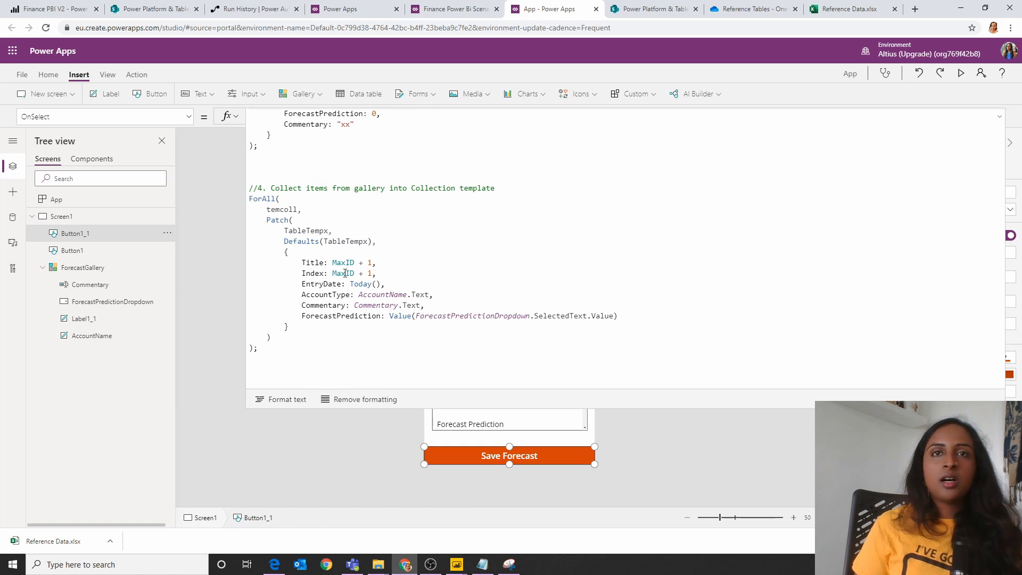
pyautogui.click(289, 205)
pyautogui.tripleClick(286, 193)
pyautogui.doubleClick(287, 194)
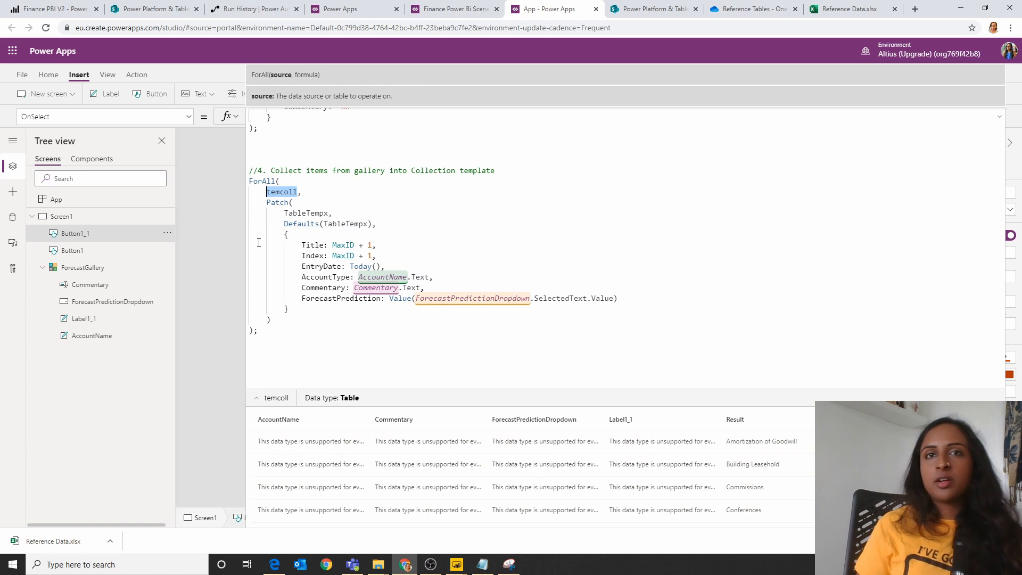
pyautogui.click(297, 214)
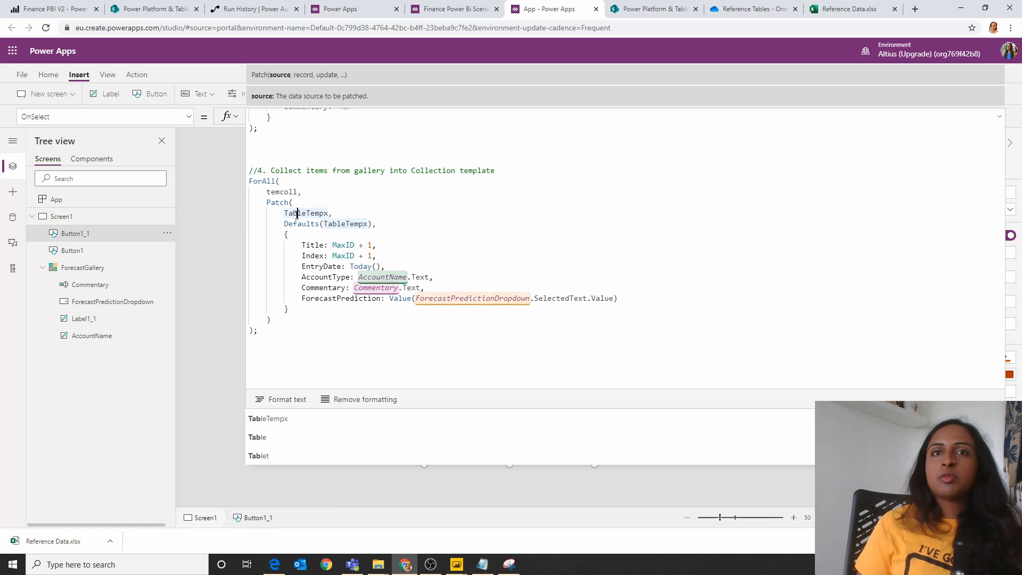
pyautogui.doubleClick(297, 213)
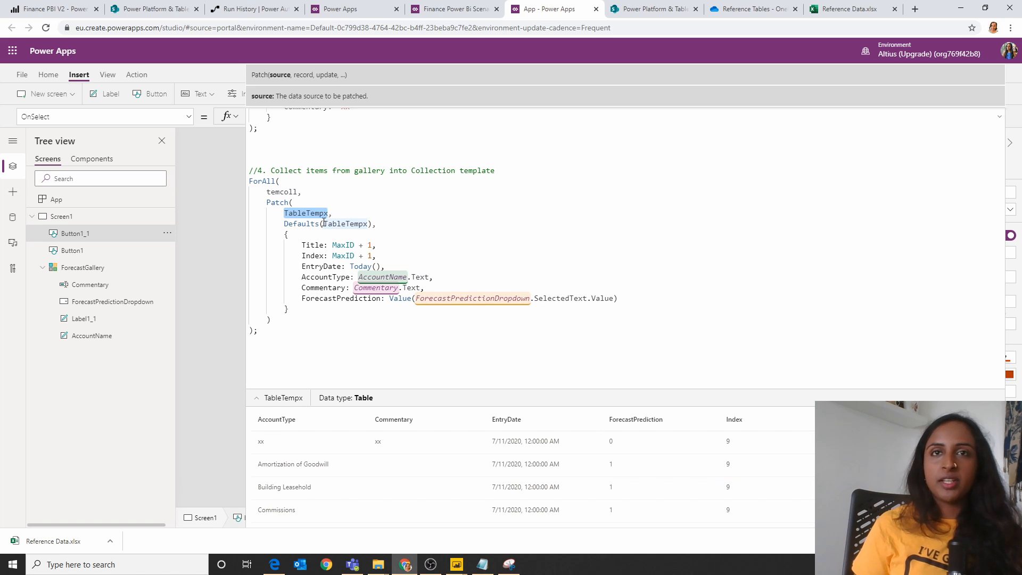
# Step: Examine the Defaults(TableTempx) argument and the evaluated Title, Index, EntryDate and AccountType fields of the Patch record
pyautogui.moveTo(286, 221); pyautogui.dragTo(412, 229)
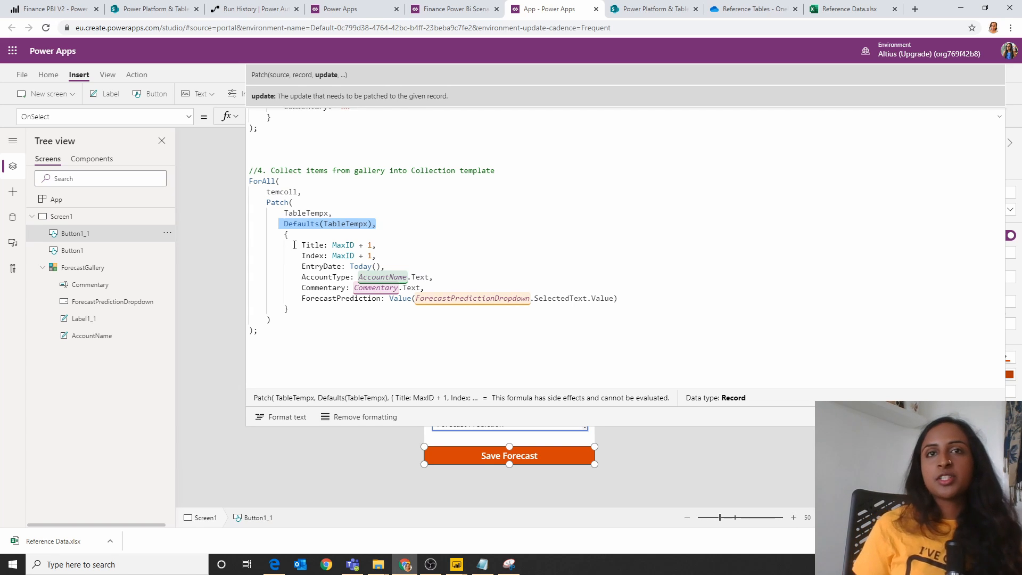
pyautogui.moveTo(275, 234); pyautogui.dragTo(371, 318)
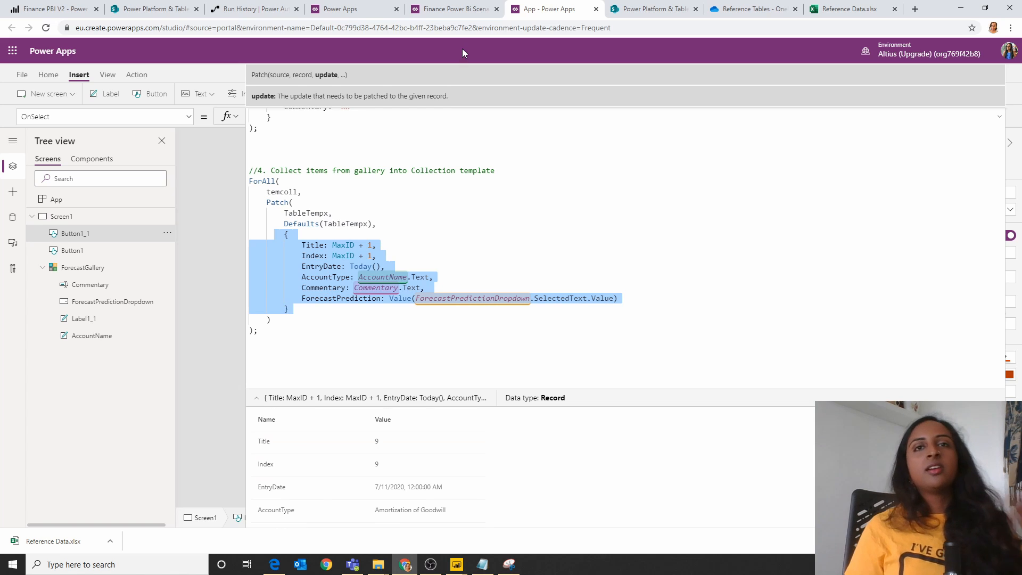
pyautogui.click(417, 217)
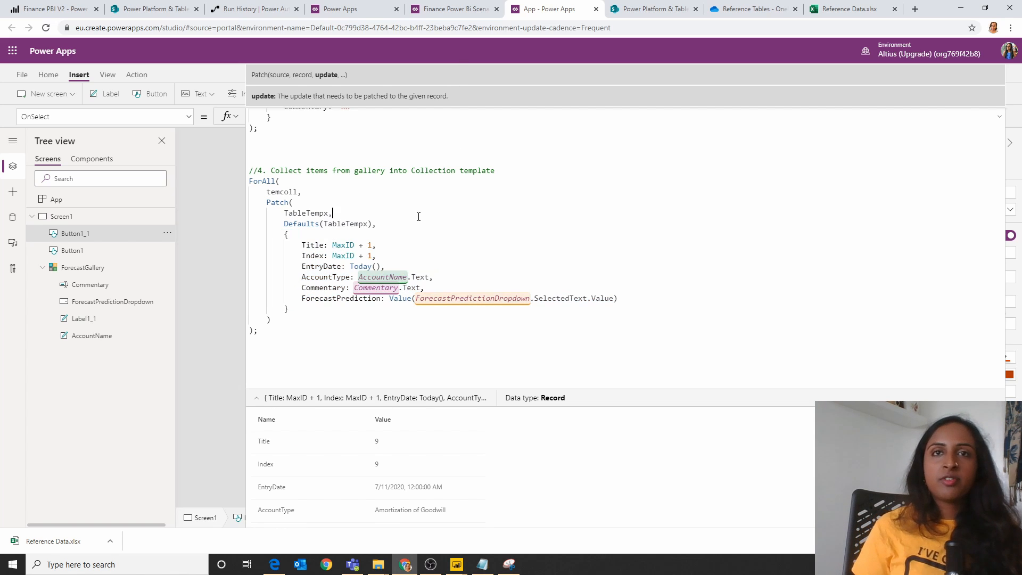
pyautogui.moveTo(376, 257); pyautogui.dragTo(276, 234)
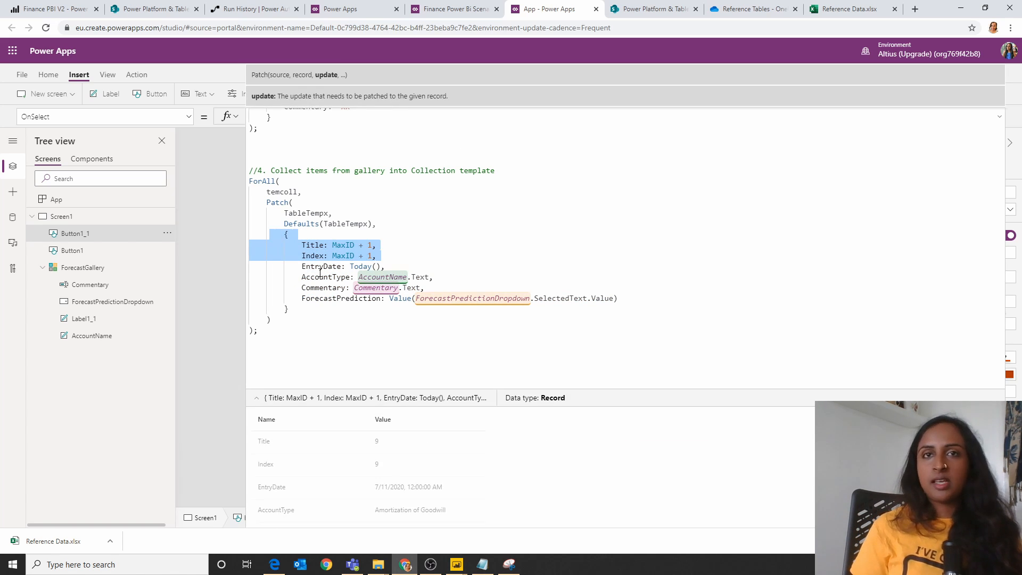
pyautogui.moveTo(434, 278); pyautogui.dragTo(312, 267)
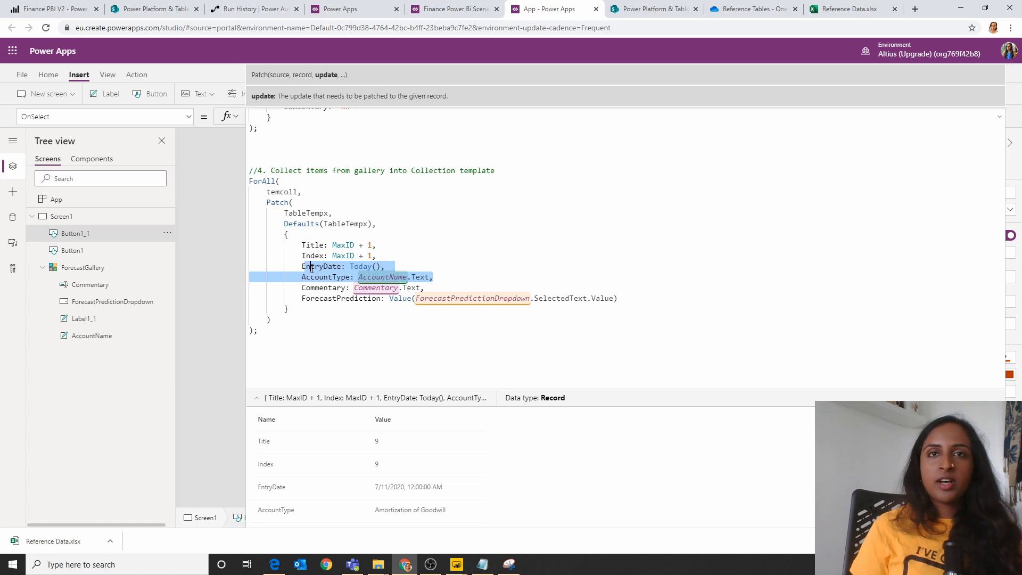
# Step: Inspect the patched account rows in the TableTempx collection
pyautogui.click(311, 217)
pyautogui.doubleClick(312, 216)
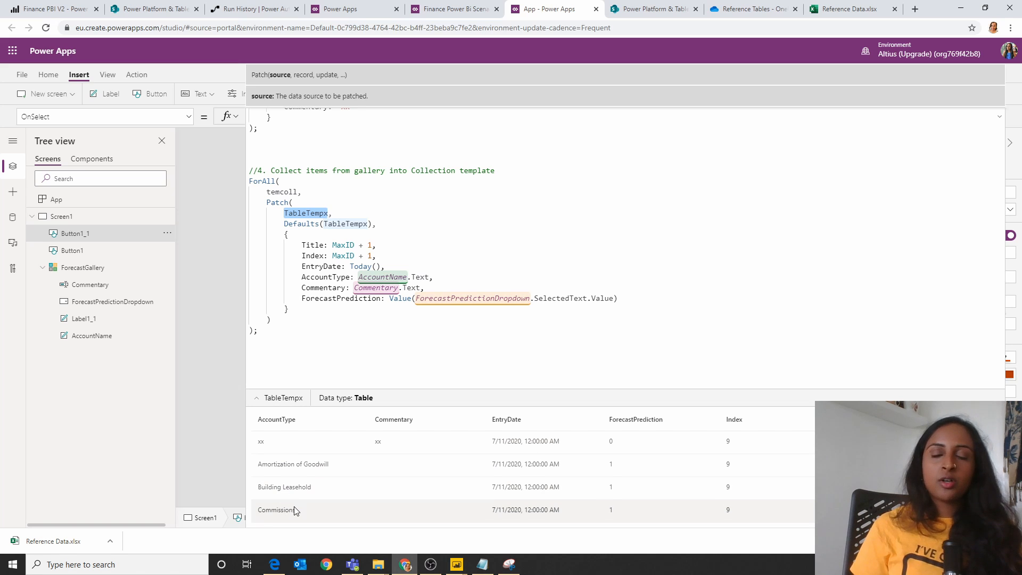
pyautogui.scroll(-2, 277, 487)
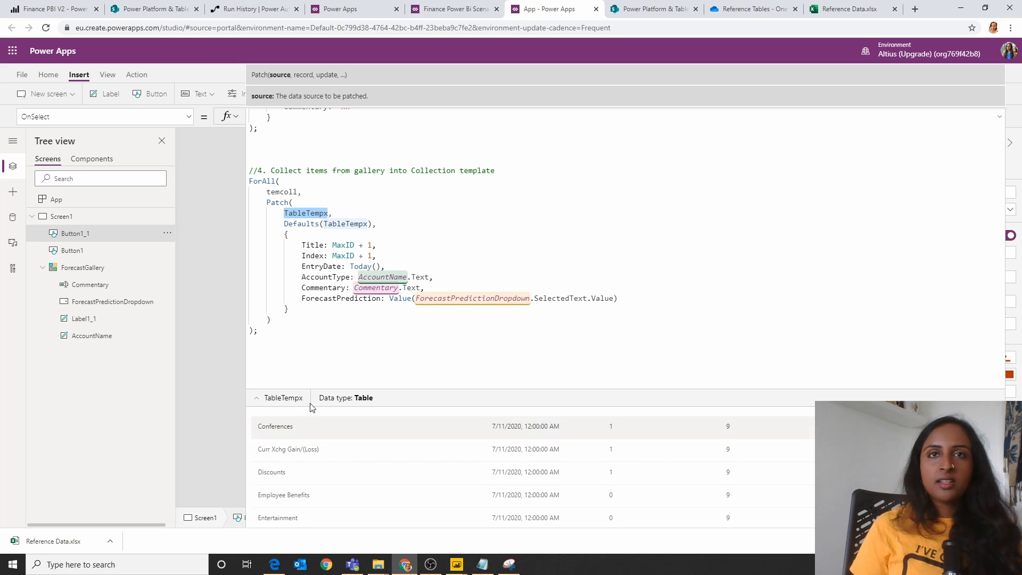
pyautogui.scroll(-10, 379, 495)
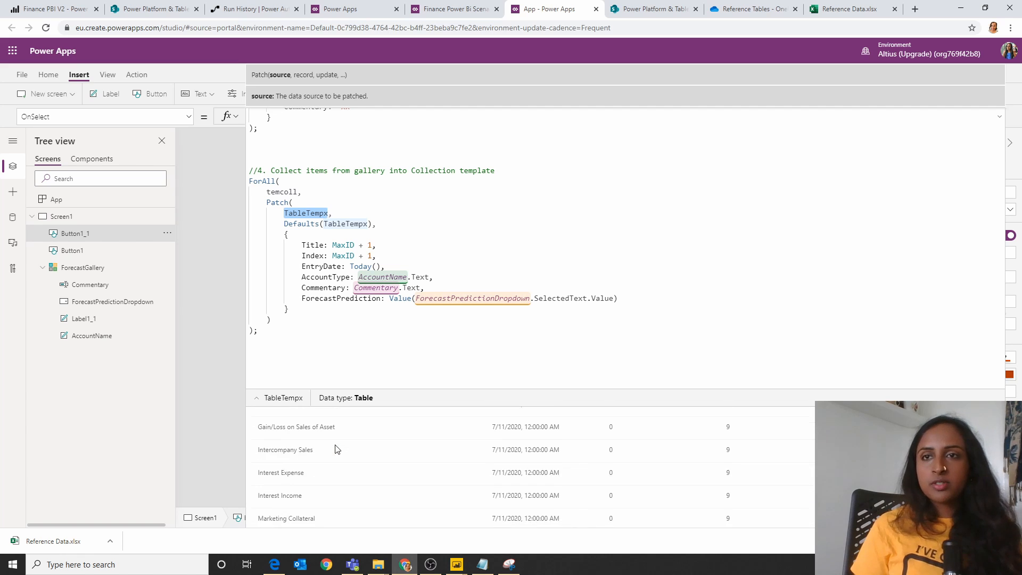
pyautogui.scroll(12, 379, 497)
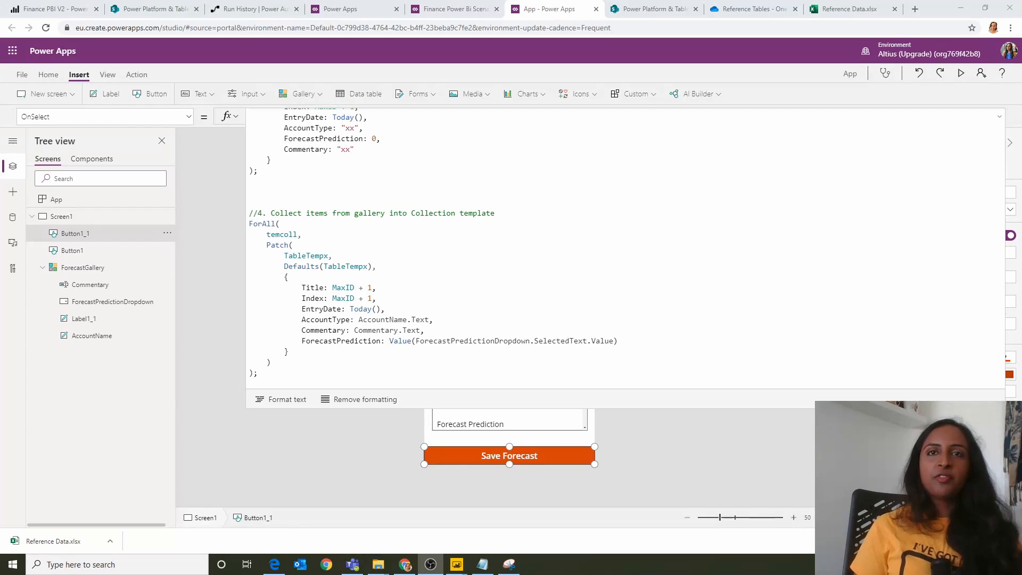
# Step: Append a "//5. RemoveItem which is not needed" block that ClearCollects TableTemp2 using RemoveIf on TableTempx where AccountType = "xx"
pyautogui.click(348, 373)
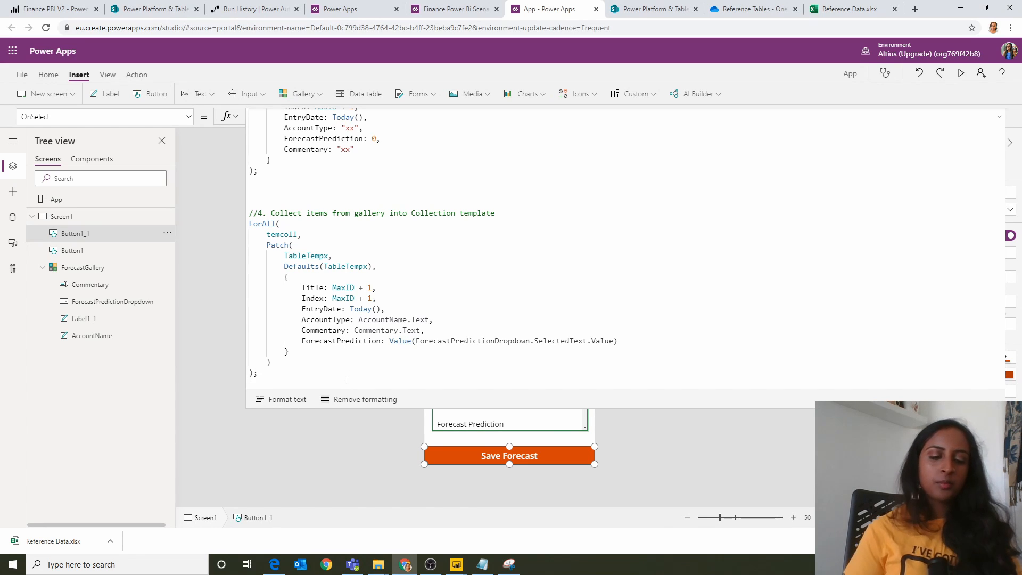
pyautogui.press('Return')
pyautogui.press('Return')
pyautogui.press('Return')
pyautogui.press('Return')
pyautogui.press('Return')
pyautogui.press('Return')
pyautogui.press('Return')
pyautogui.press('Return')
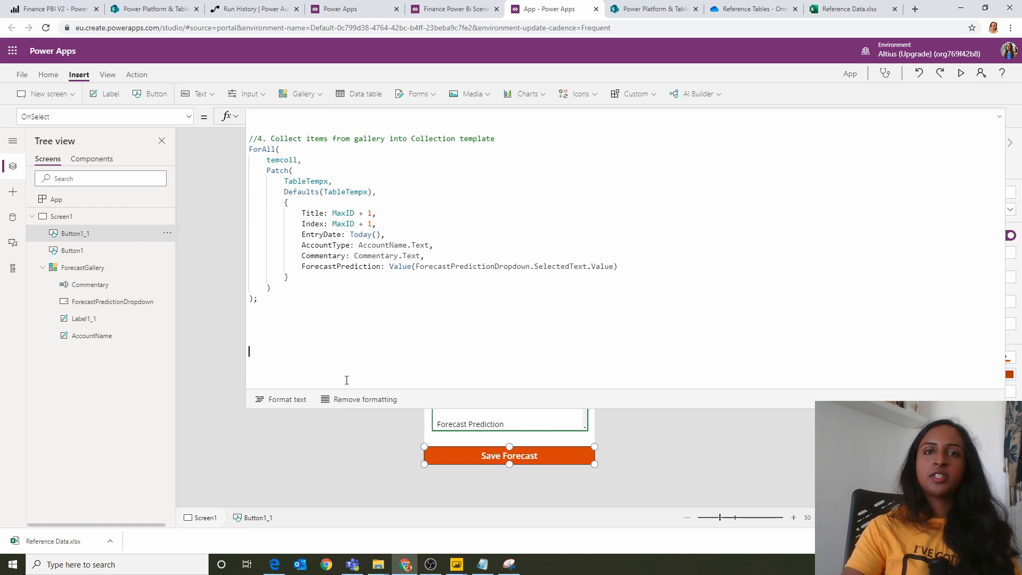
pyautogui.write('//5. RemoveItem which is not needed ClearCollect(     TableTemp2,     RemoveIf(         TableTempx,         AccountType = "xx"     ) );')
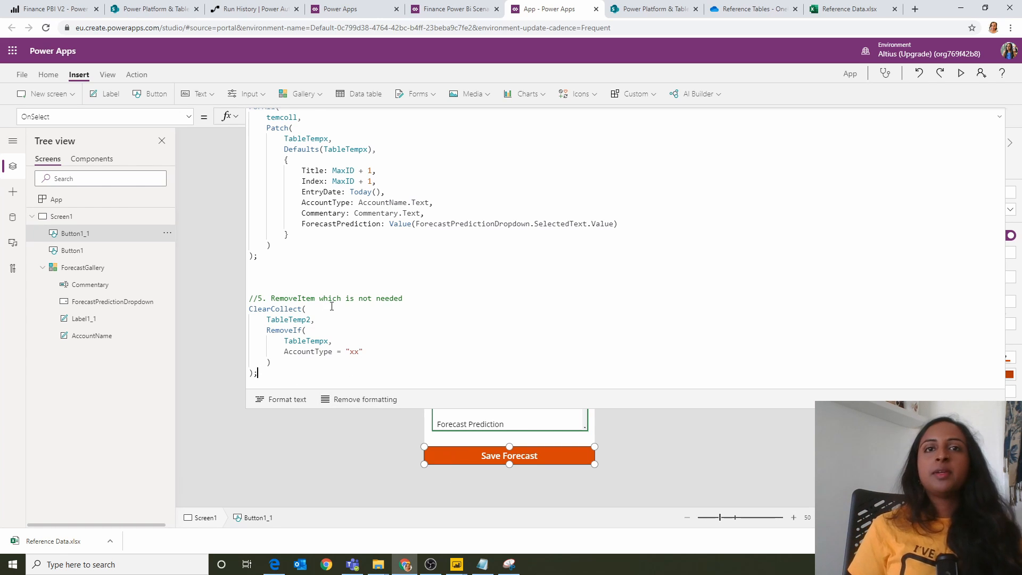
# Step: Run Save Forecast and inspect the contents of the TableTemp2 collection from the RemoveIf block
pyautogui.tripleClick(291, 321)
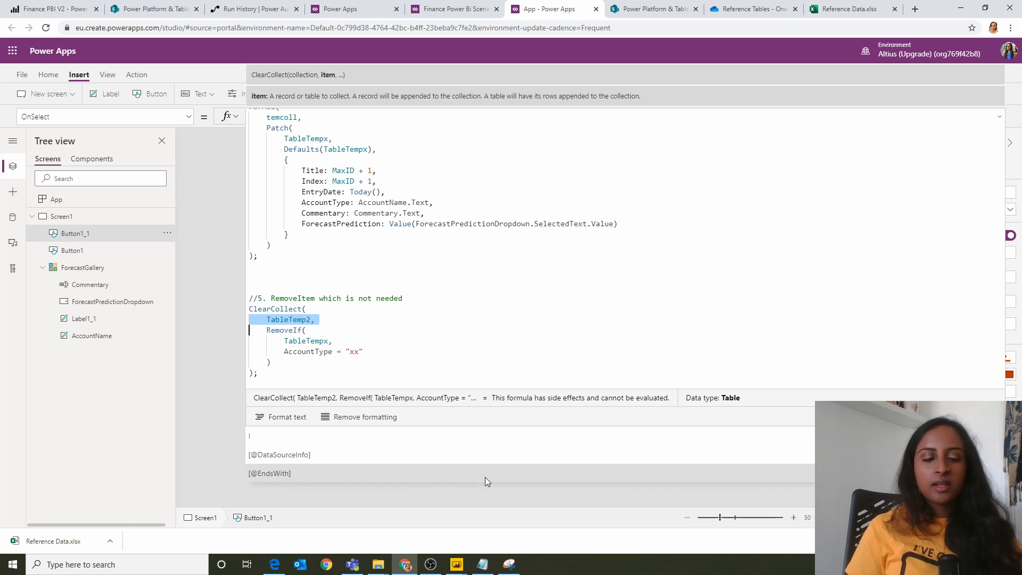
pyautogui.click(269, 362)
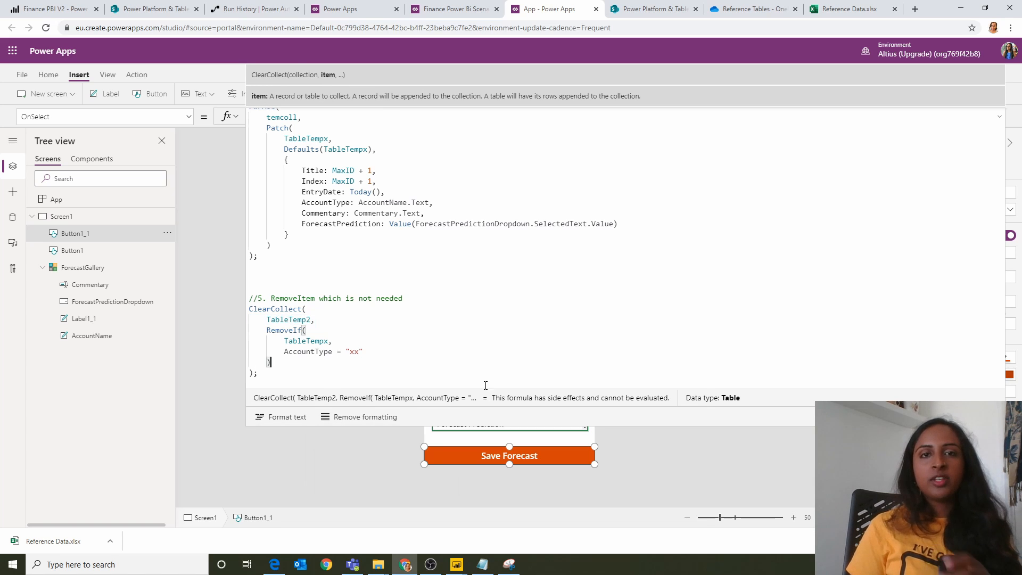
pyautogui.click(535, 488)
pyautogui.click(515, 459)
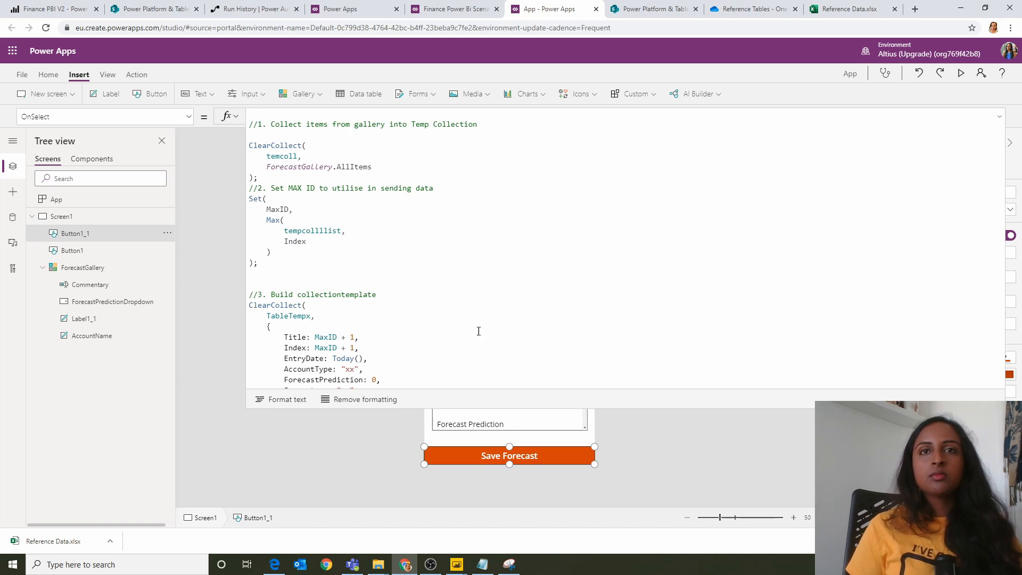
pyautogui.click(481, 310)
pyautogui.scroll(-7, 480, 304)
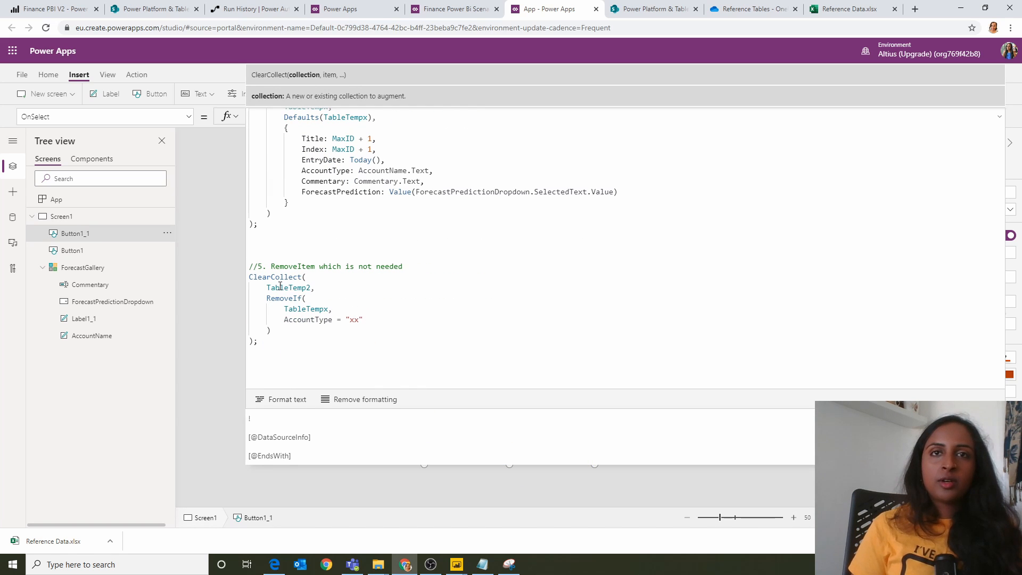
pyautogui.doubleClick(280, 288)
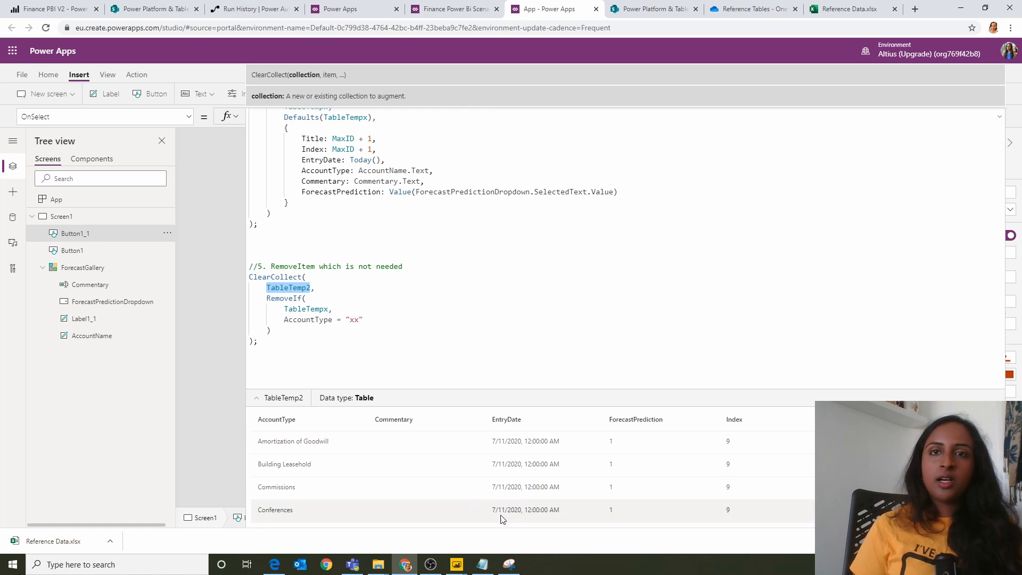
# Step: Append a "//6. Save data using Patch to sharepoint List" block to the Save Forecast formula, patching each TableTemp2 record into 'JN Finance List'
pyautogui.click(482, 565)
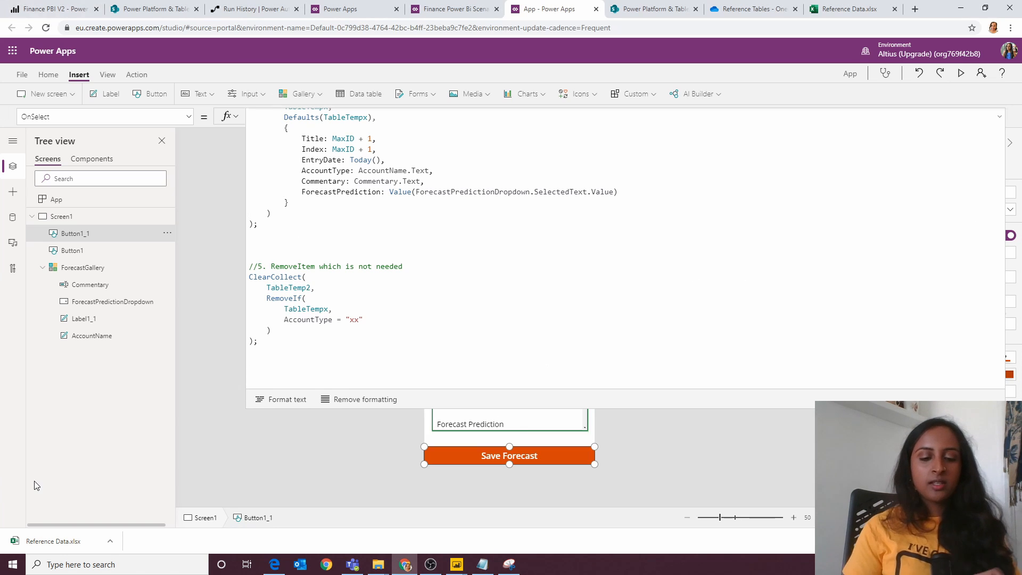
pyautogui.hotkey('ctrl', 'v')
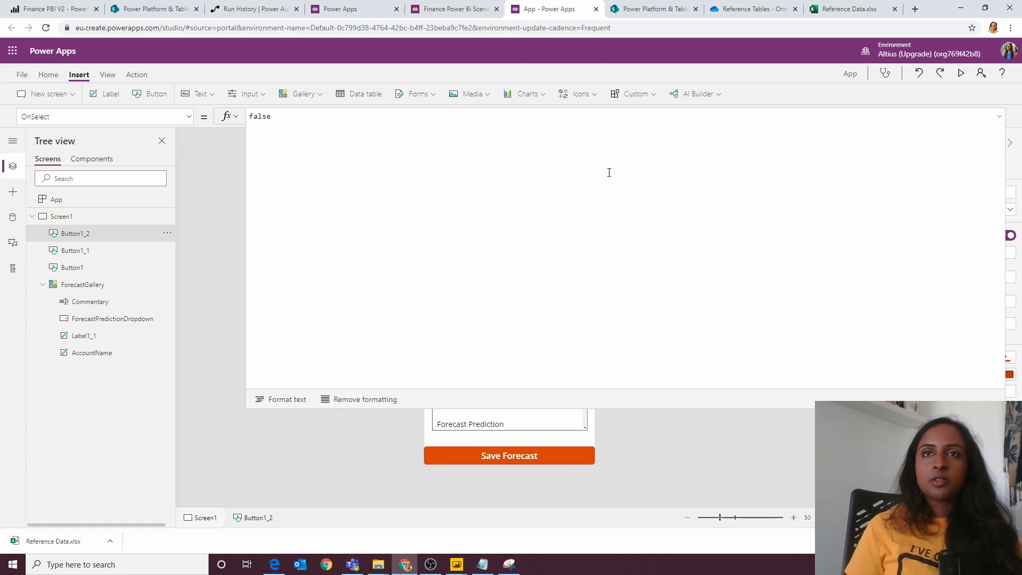
pyautogui.click(547, 454)
pyautogui.scroll(-10, 426, 305)
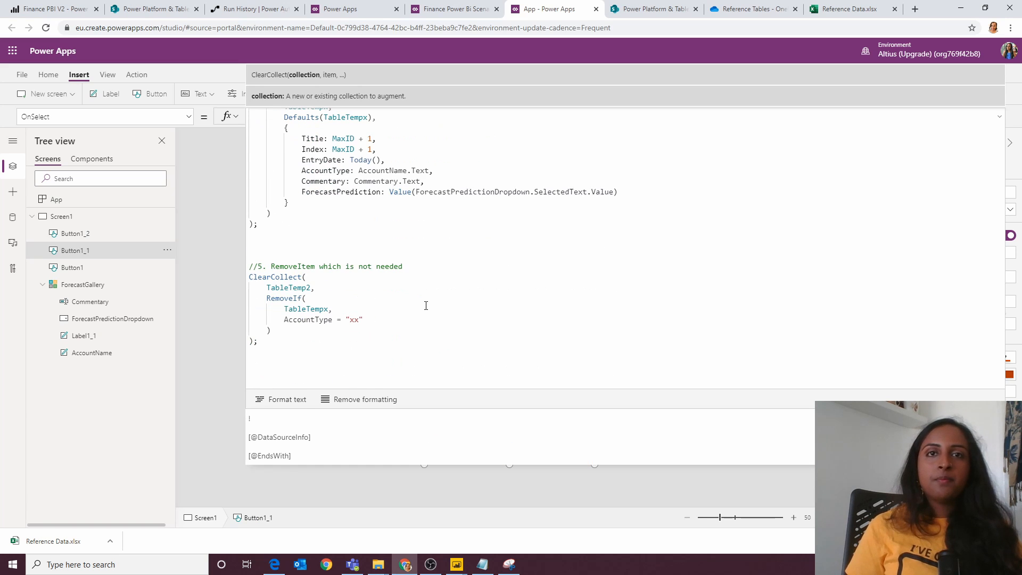
pyautogui.click(596, 368)
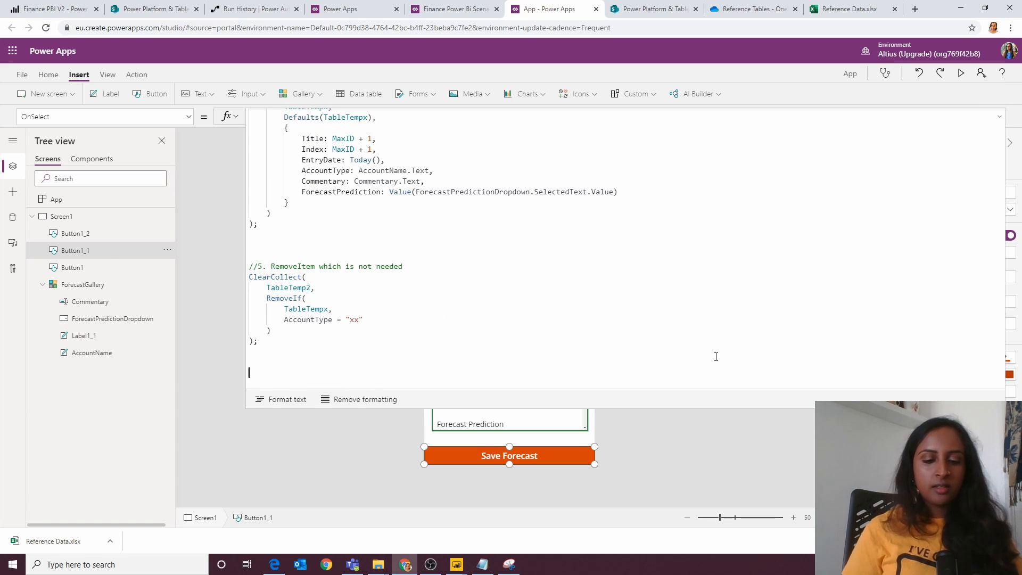
pyautogui.write("//6. Save data using Patch to sharepoint List  ForAll(     TableTemp2,     Patch(         'JN Finance List',         Defaults('JN Finance List'),         {             Title: Title,             Index: Index,             EntryDate: EntryDate,             Commentary: Commentary,             ForecastPrediction: ForecastPrediction,             AccountType: AccountType         }     ) );")
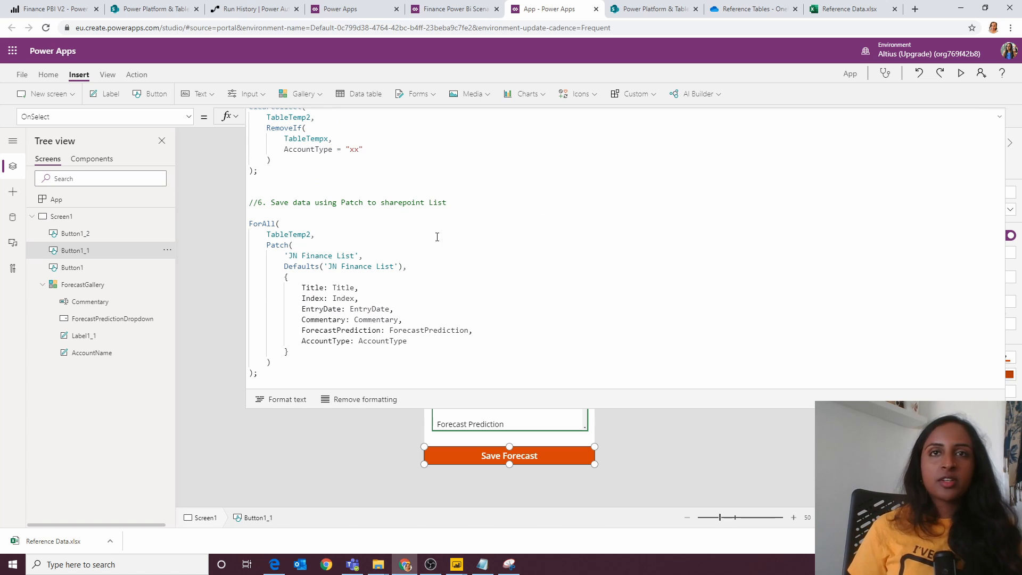
# Step: Examine the 'JN Finance List' source, Defaults argument, Title field and TableTemp2 collection used in the new Patch block
pyautogui.moveTo(289, 255); pyautogui.dragTo(327, 261)
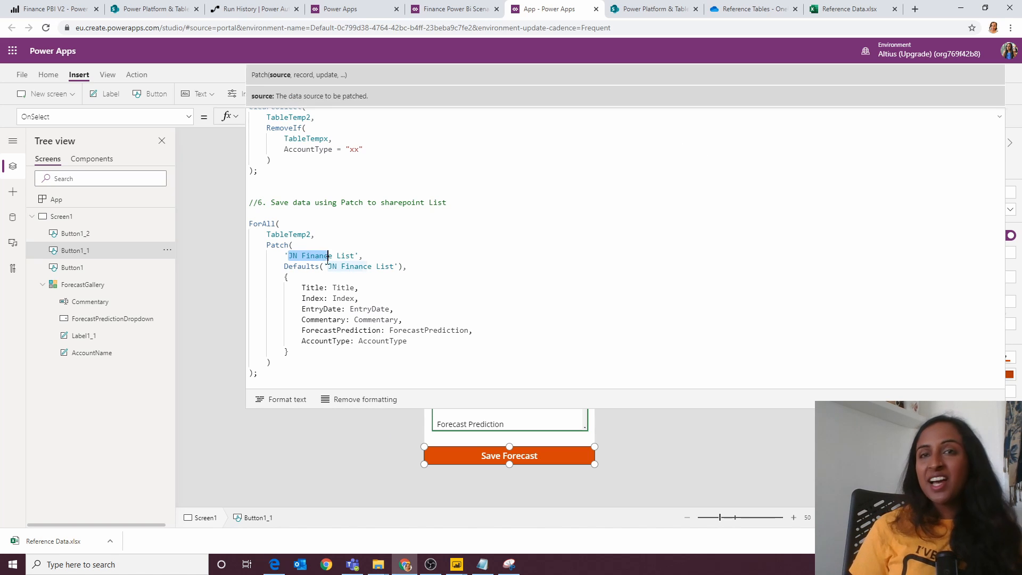
pyautogui.moveTo(416, 268); pyautogui.dragTo(281, 266)
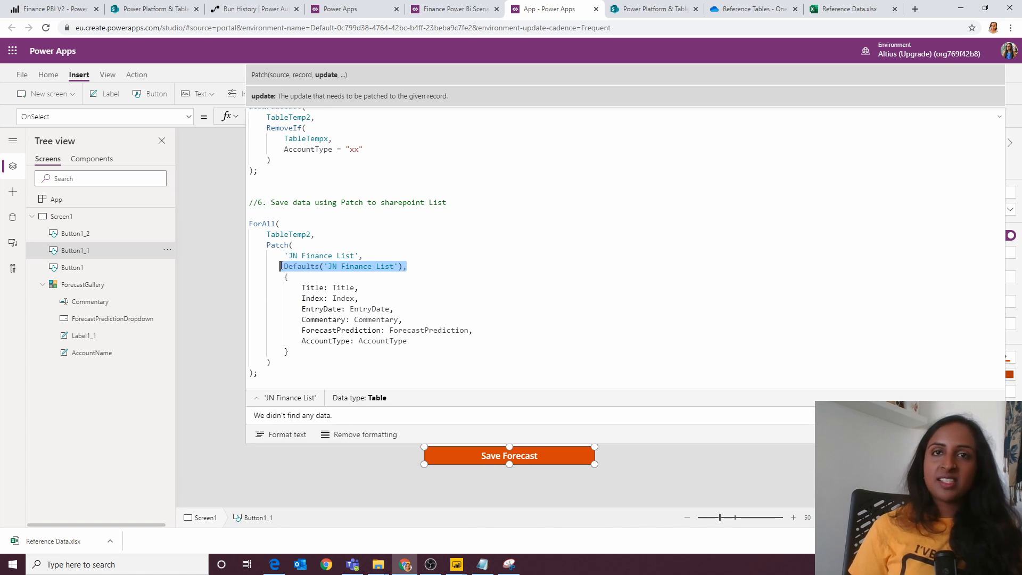
pyautogui.click(367, 309)
pyautogui.click(339, 288)
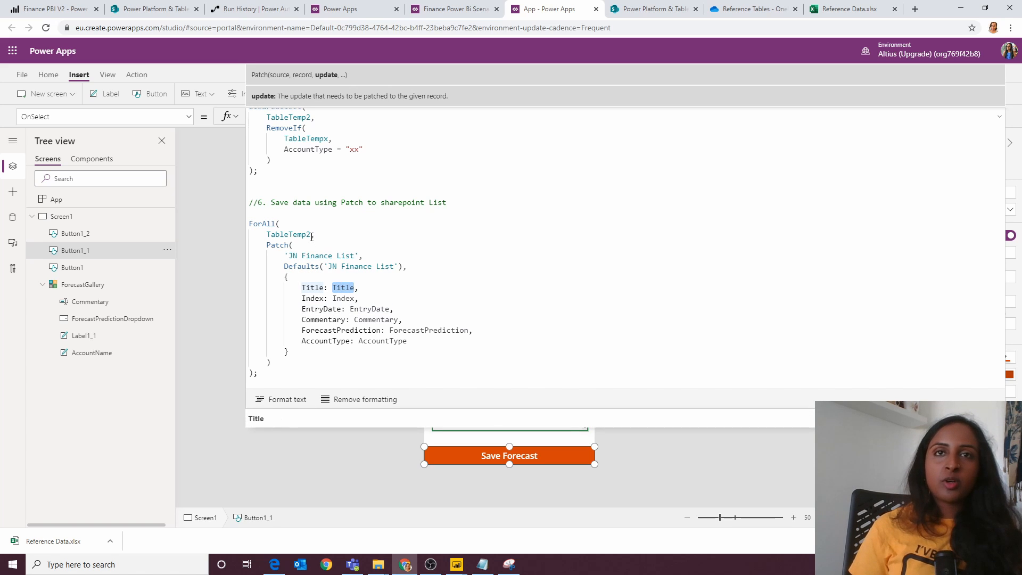
pyautogui.click(287, 234)
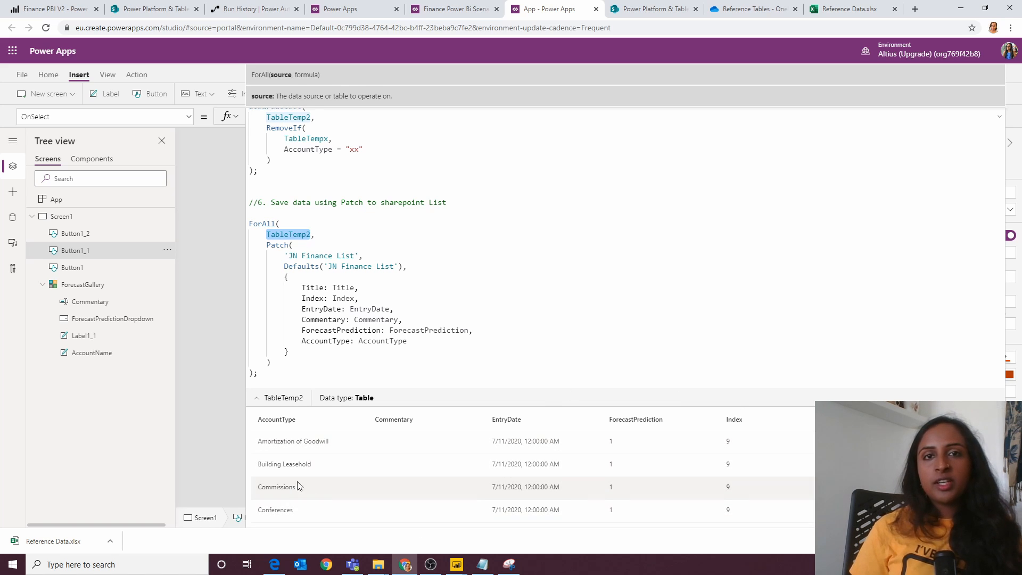
pyautogui.click(416, 267)
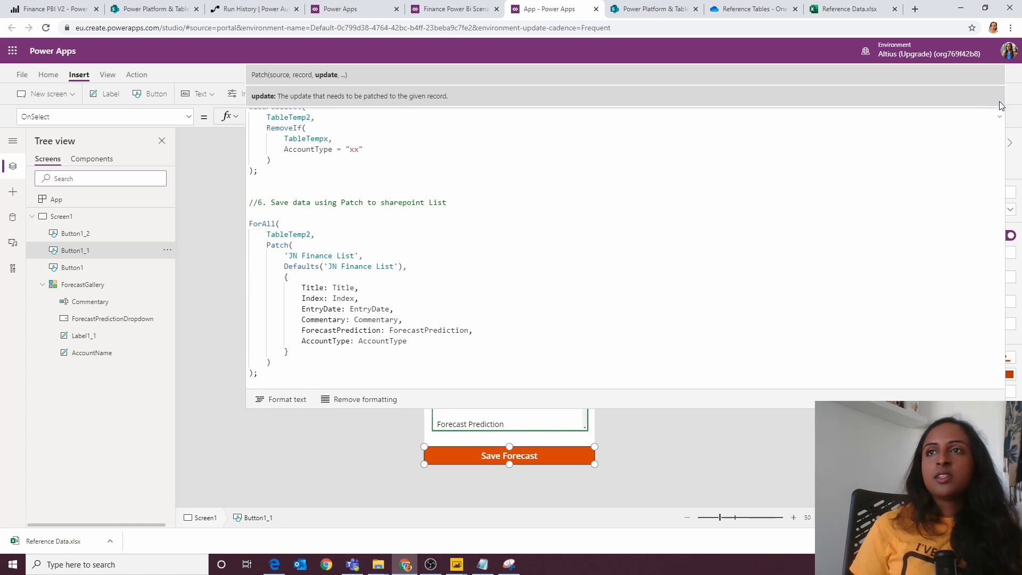
# Step: Preview the app, enter "test 1107" as commentary for Amortization of Goodwill and Building Leasehold, and save the forecast
pyautogui.click(999, 117)
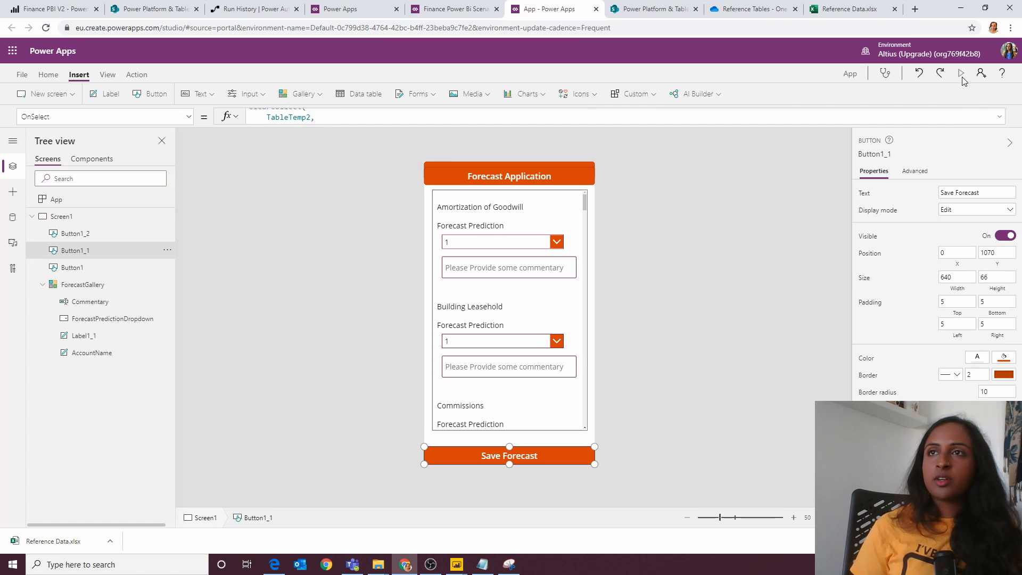
pyautogui.click(962, 75)
pyautogui.click(500, 175)
pyautogui.click(499, 175)
pyautogui.click(510, 209)
pyautogui.write('test 1107')
pyautogui.hotkey('ctrl', 'a')
pyautogui.hotkey('ctrl', 'c')
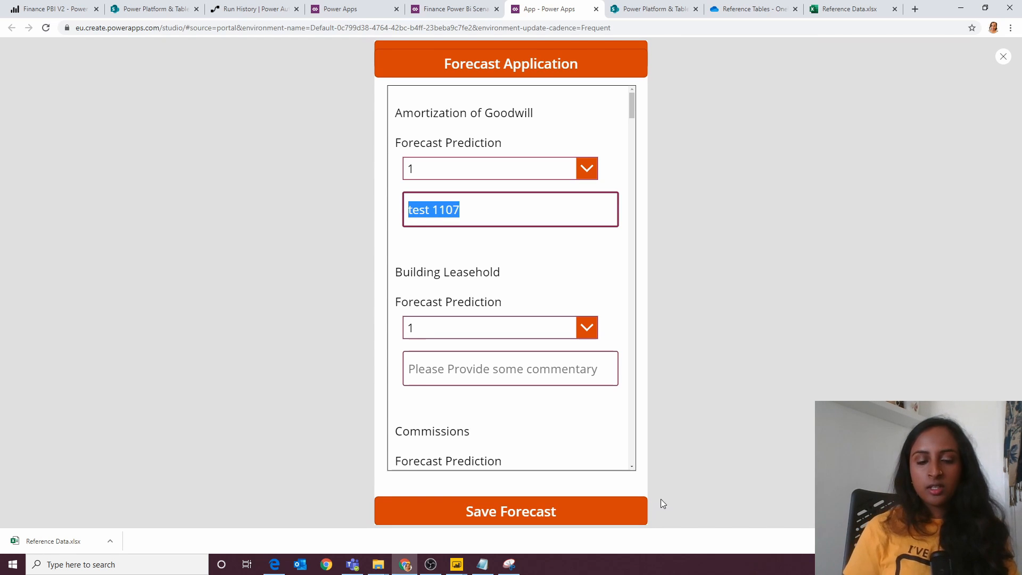
pyautogui.click(554, 379)
pyautogui.hotkey('ctrl', 'v')
pyautogui.click(569, 514)
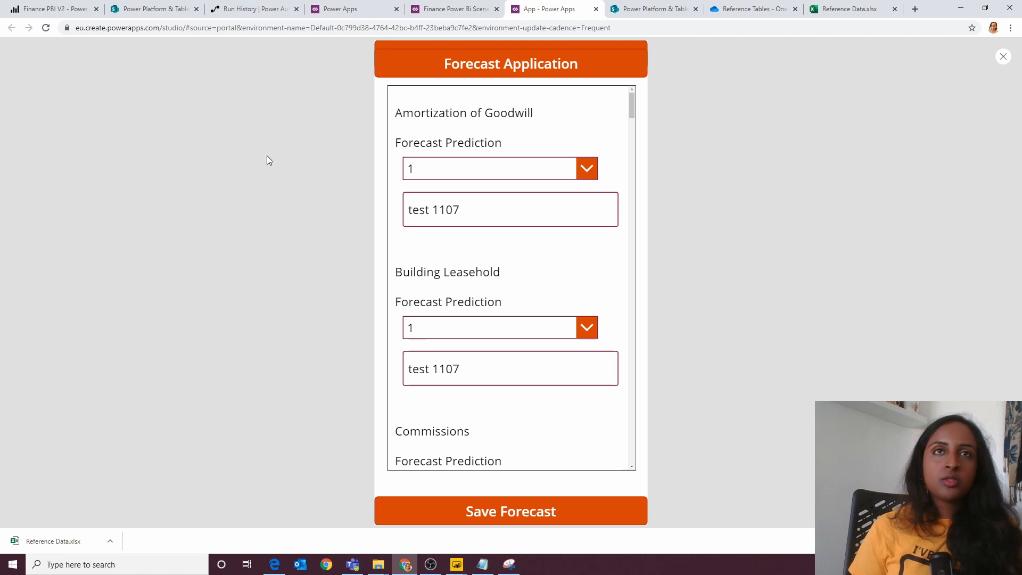
# Step: Switch to the JN Finance List in SharePoint and reload it to check the saved forecast entries
pyautogui.click(171, 10)
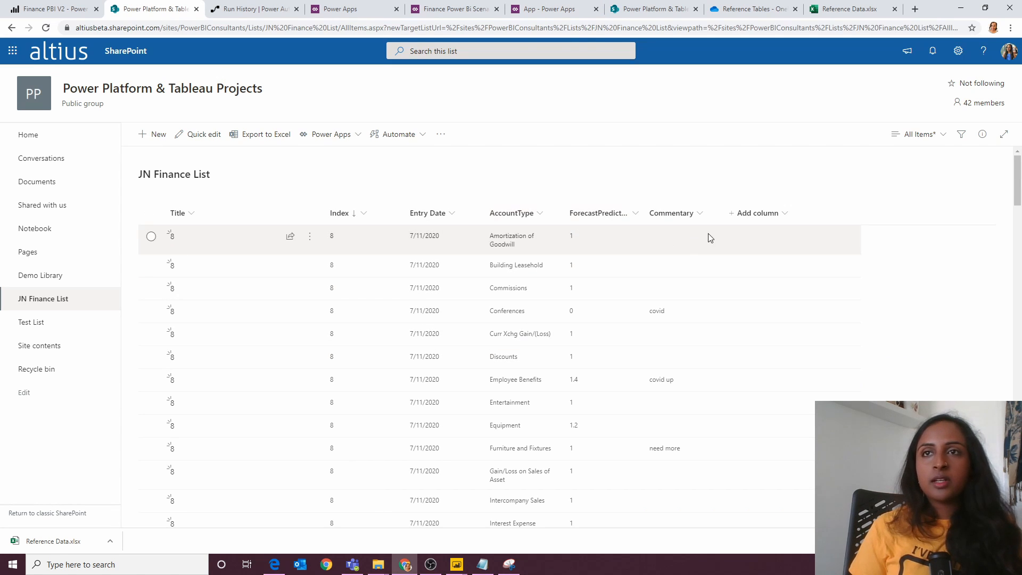
pyautogui.click(182, 214)
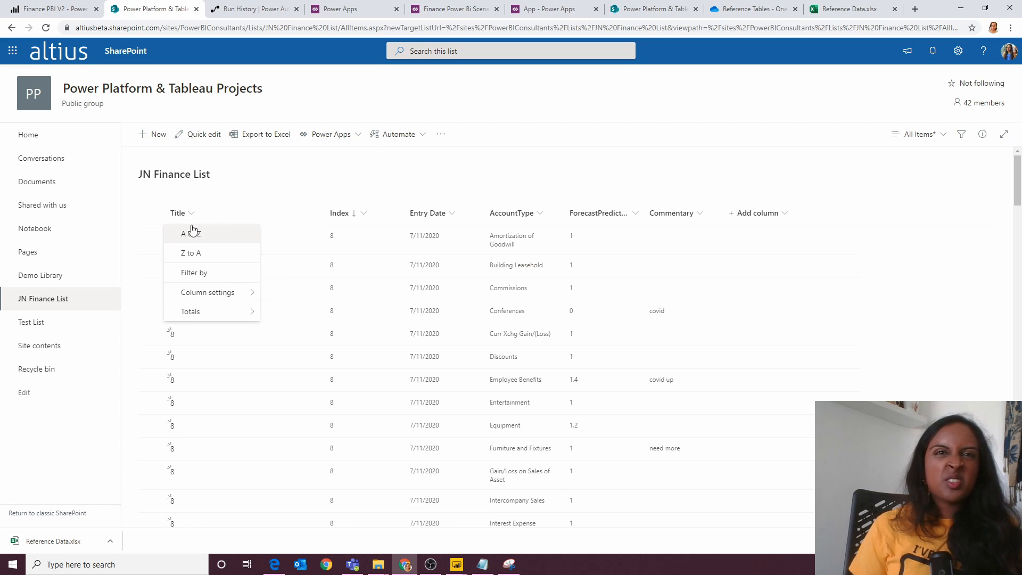
pyautogui.moveTo(209, 300)
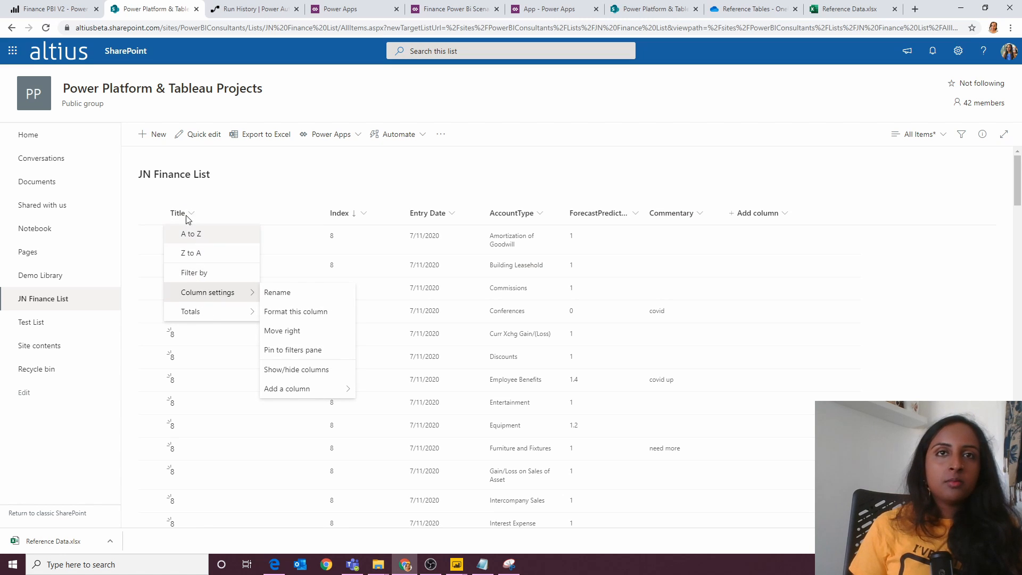
pyautogui.click(354, 213)
pyautogui.click(376, 253)
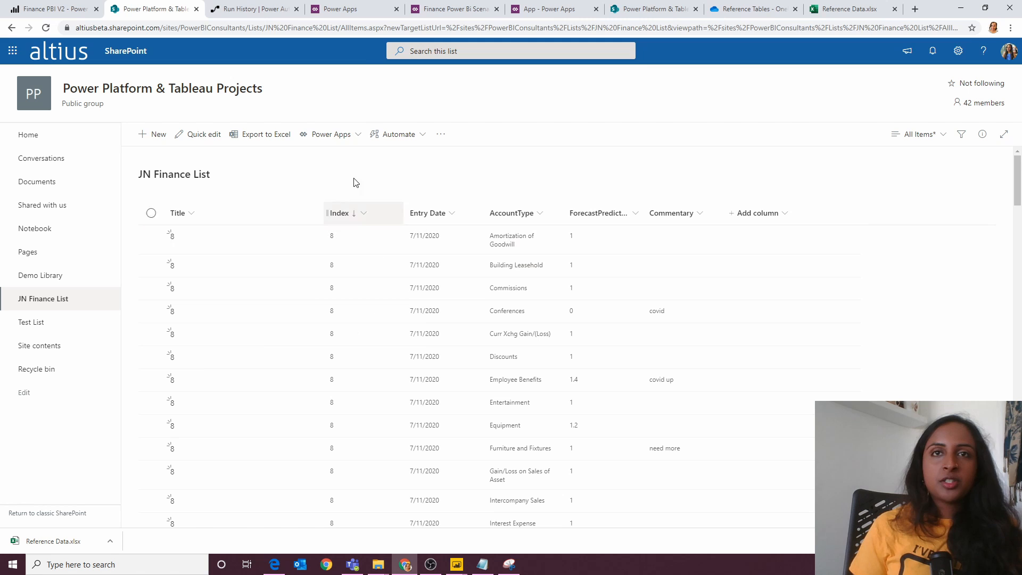
pyautogui.click(374, 26)
pyautogui.press('Return')
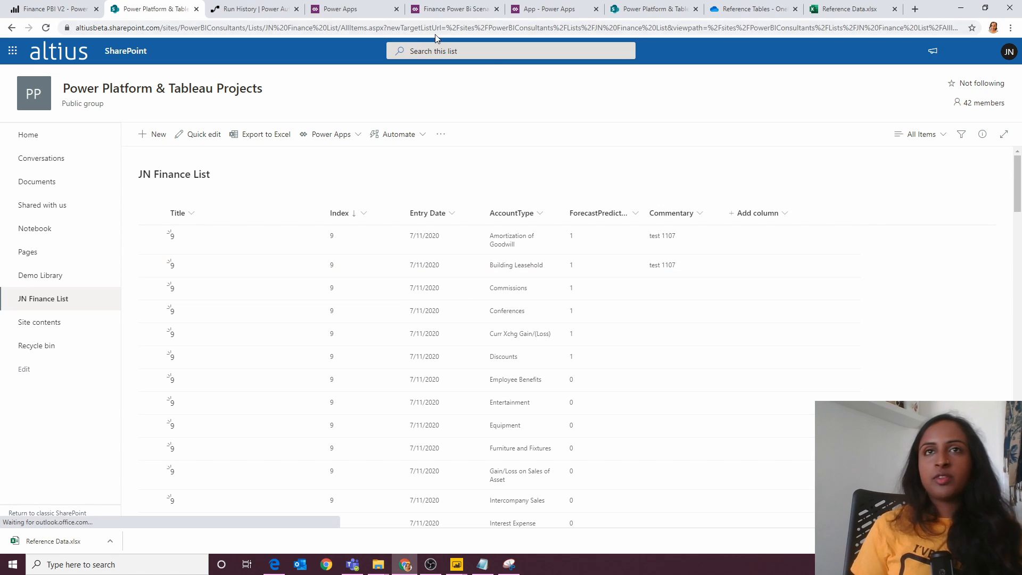
# Step: Examine the end of the SaveButton formula in the Finance Power BI app, including its Power Automate refresh section
pyautogui.click(430, 13)
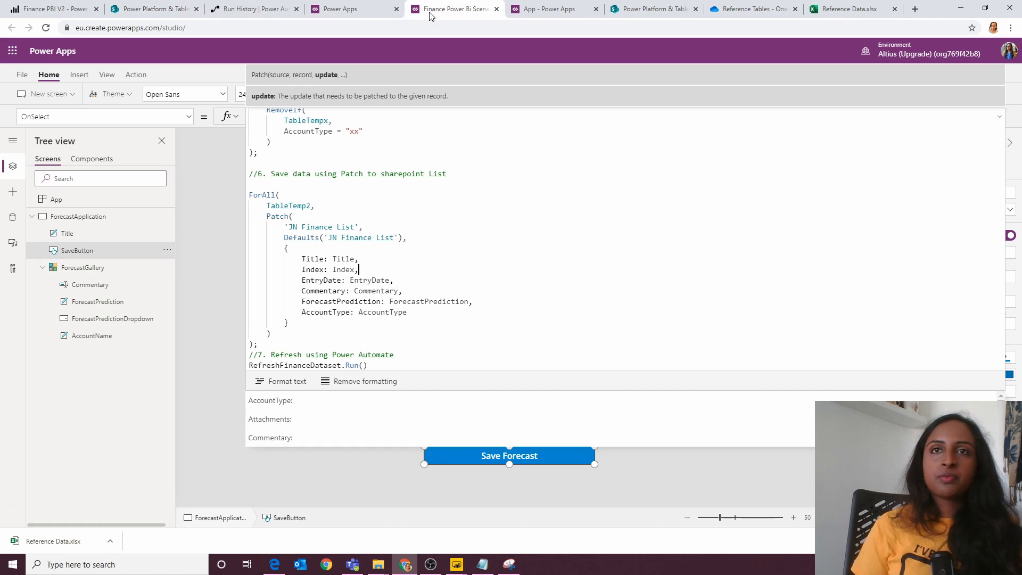
pyautogui.click(459, 394)
pyautogui.moveTo(456, 391); pyautogui.dragTo(485, 5)
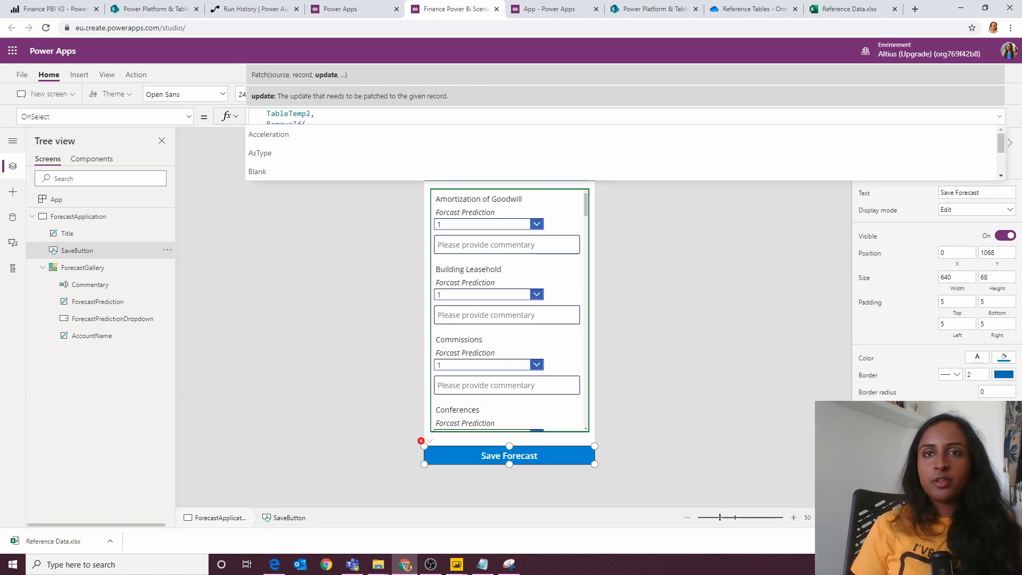
# Step: Return to the forecast app being built, close its preview and dismiss the testing tip
pyautogui.click(537, 10)
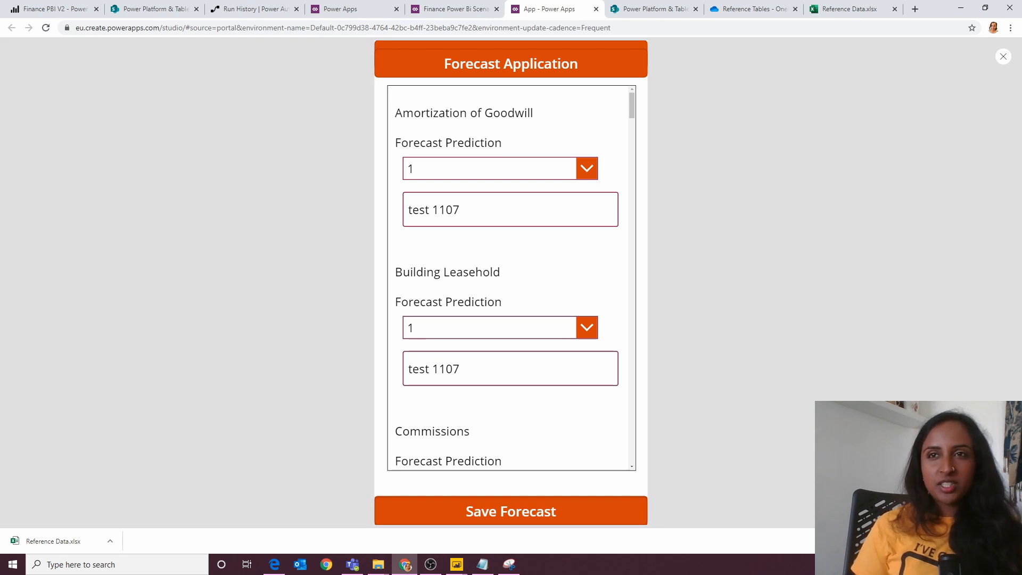
pyautogui.click(1007, 62)
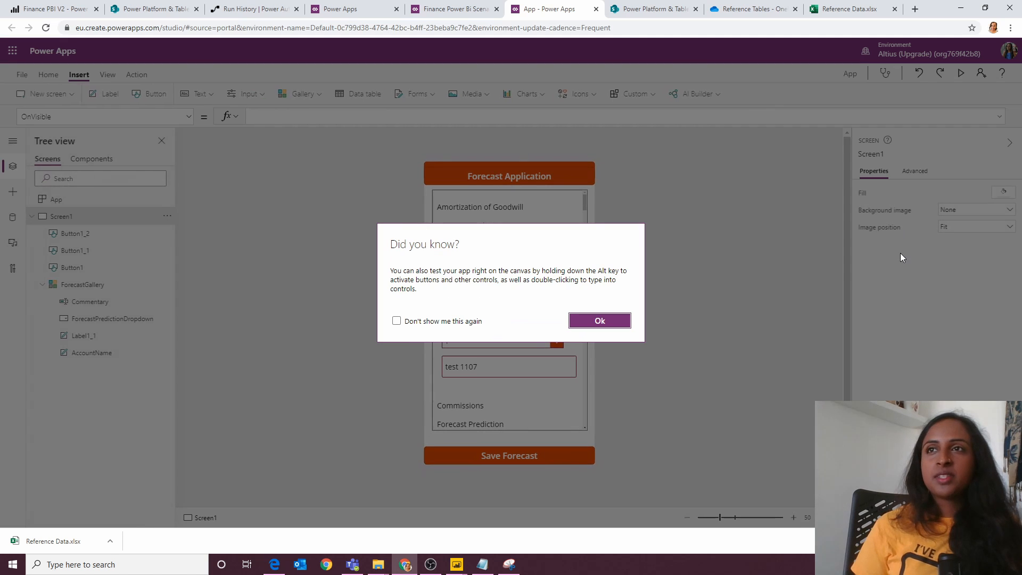
pyautogui.click(598, 320)
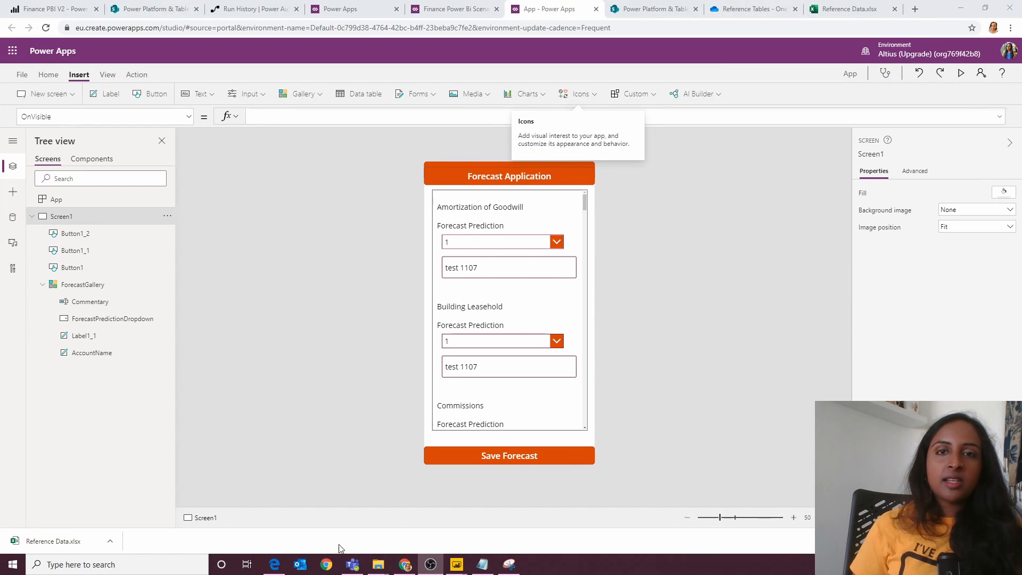
# Step: Switch to Edge to review the Power Automate/Connector page of PBI.pdf, and return to the Power Apps browser window
pyautogui.click(274, 565)
pyautogui.scroll(-6, 528, 264)
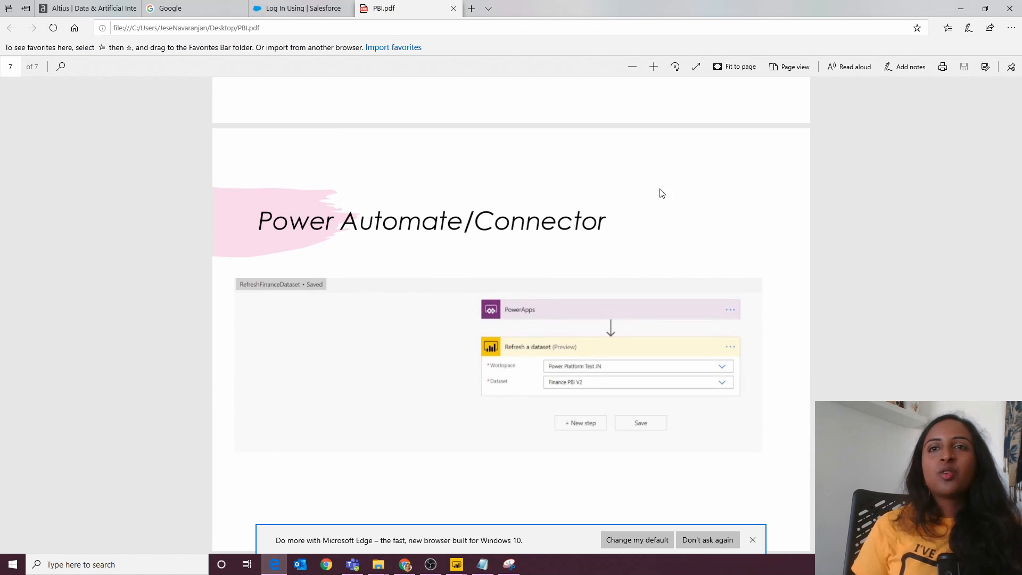
pyautogui.click(406, 564)
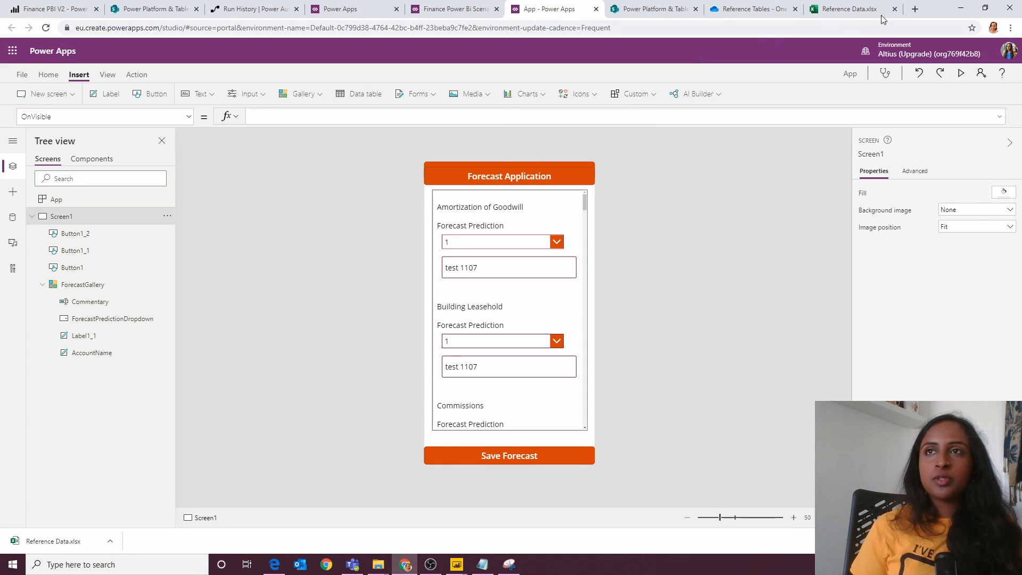
# Step: Switch to Power Automate in a new browser tab and display the list of own flows
pyautogui.click(915, 9)
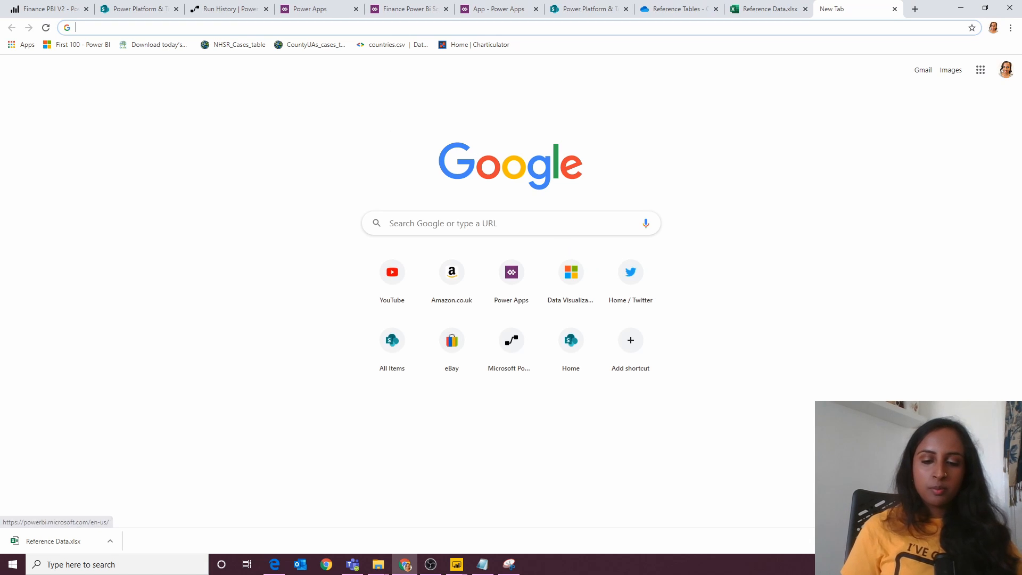
pyautogui.write('power aut')
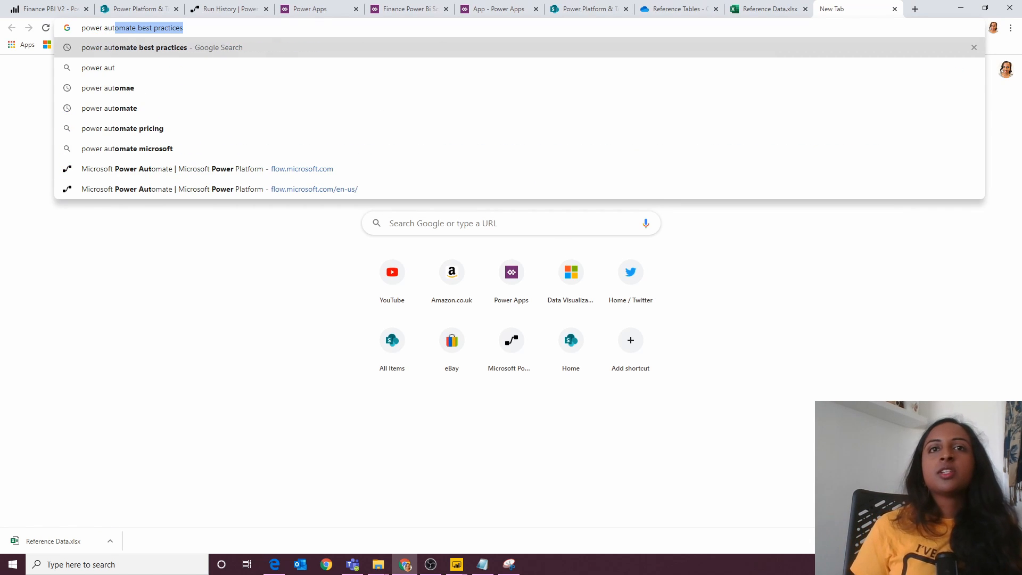
pyautogui.click(607, 174)
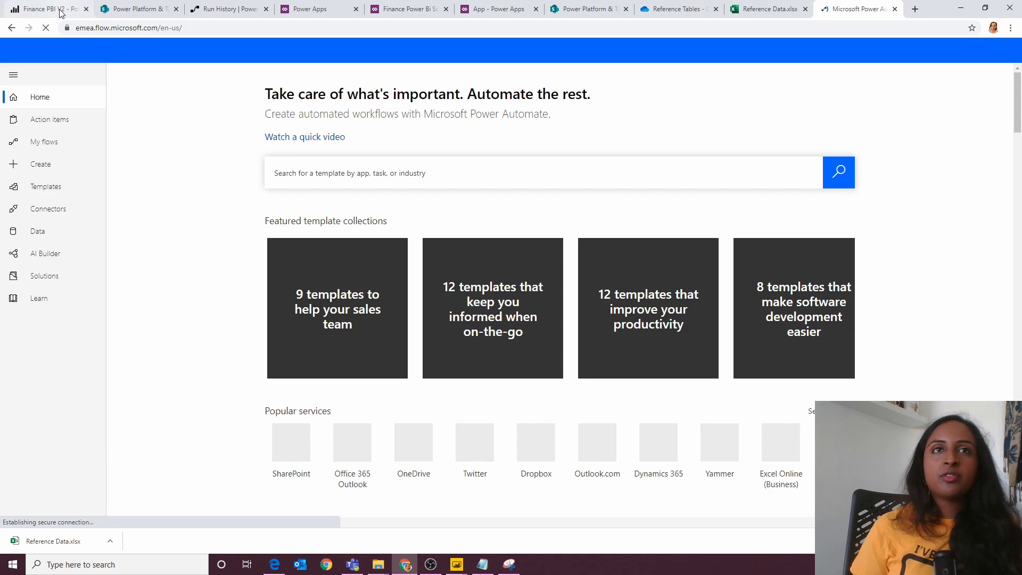
pyautogui.click(51, 9)
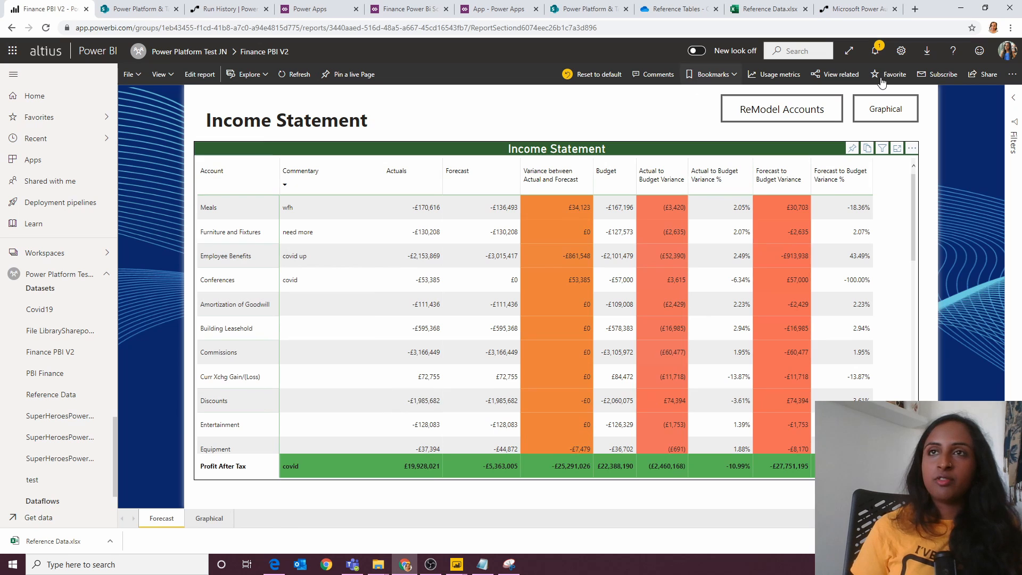
pyautogui.click(847, 10)
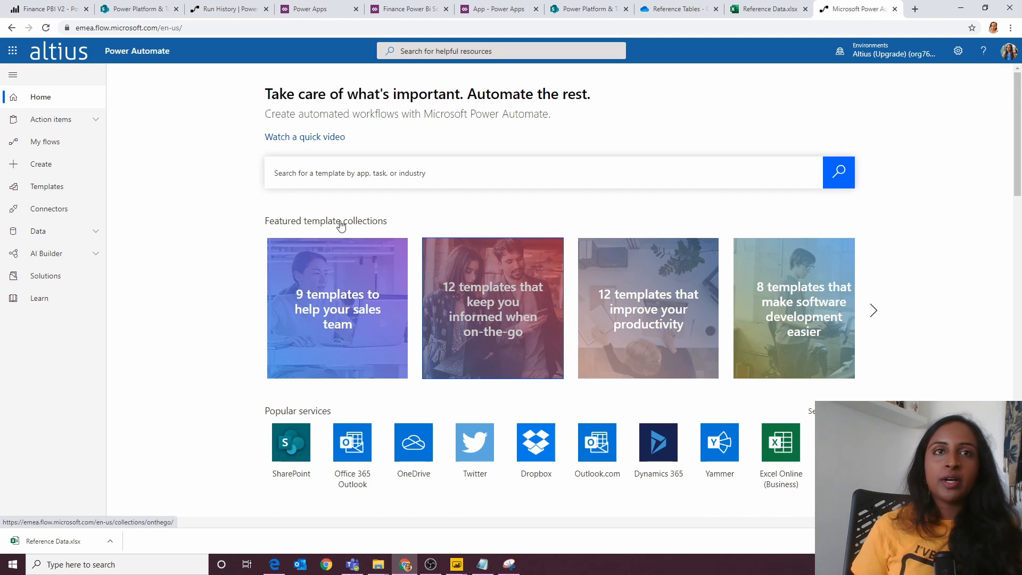
pyautogui.click(55, 144)
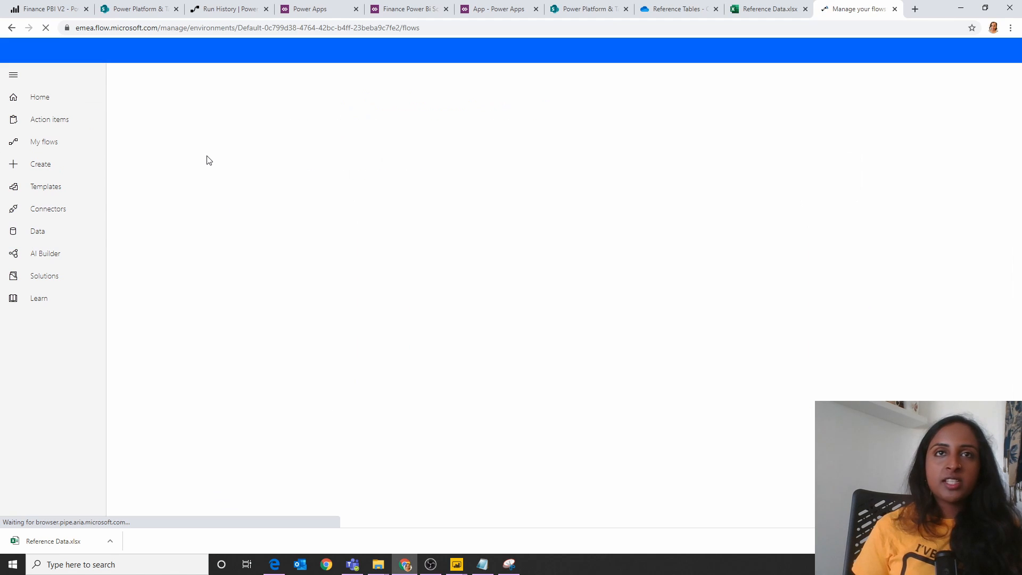
# Step: Create a flow from the PowerApps button template and name it _FinanceRefreshPBI
pyautogui.click(161, 80)
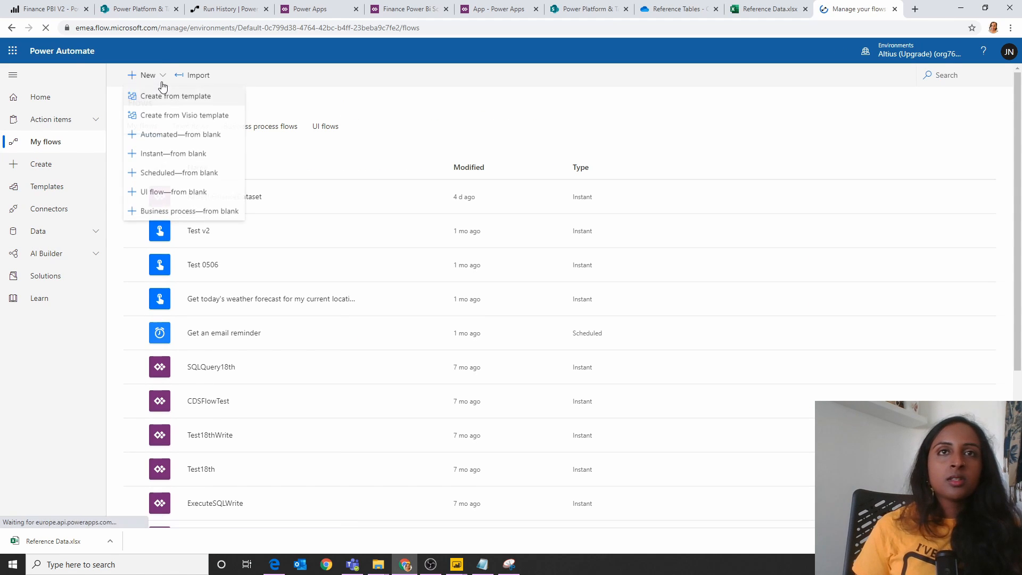
pyautogui.click(166, 96)
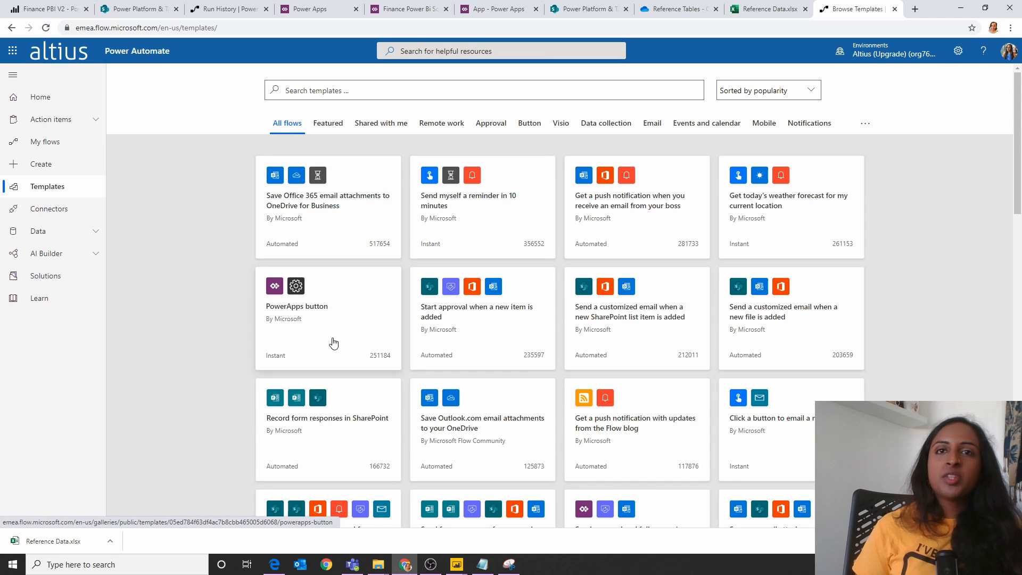
pyautogui.click(327, 332)
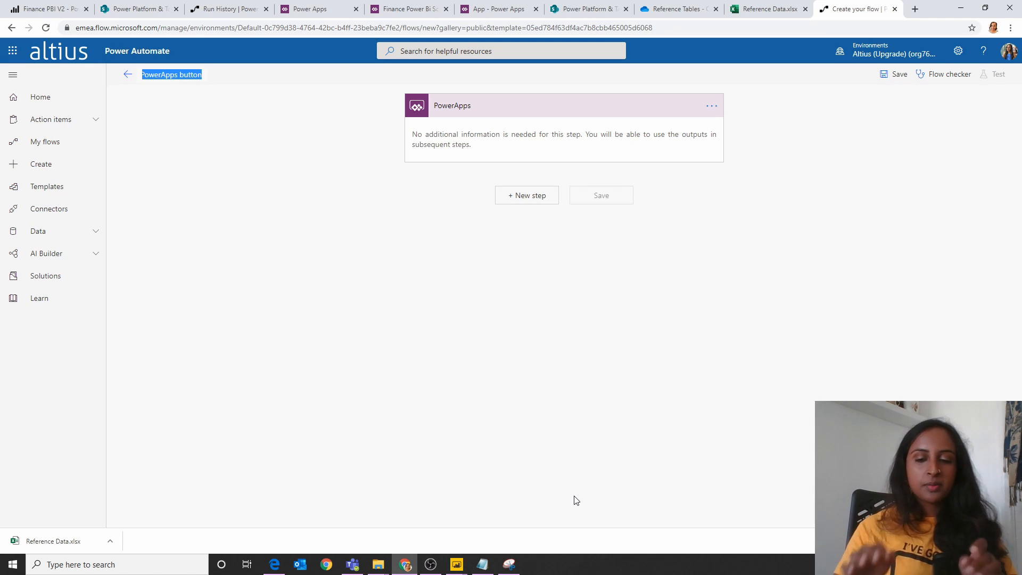
pyautogui.press('BackSpace')
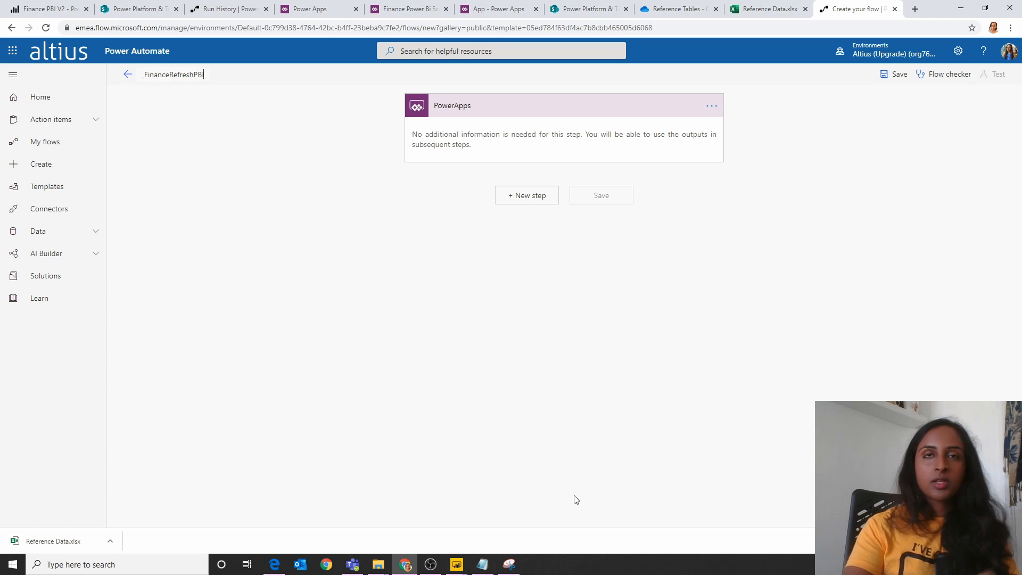
# Step: Add the Power BI "Refresh a dataset" action after the PowerApps trigger
pyautogui.click(519, 195)
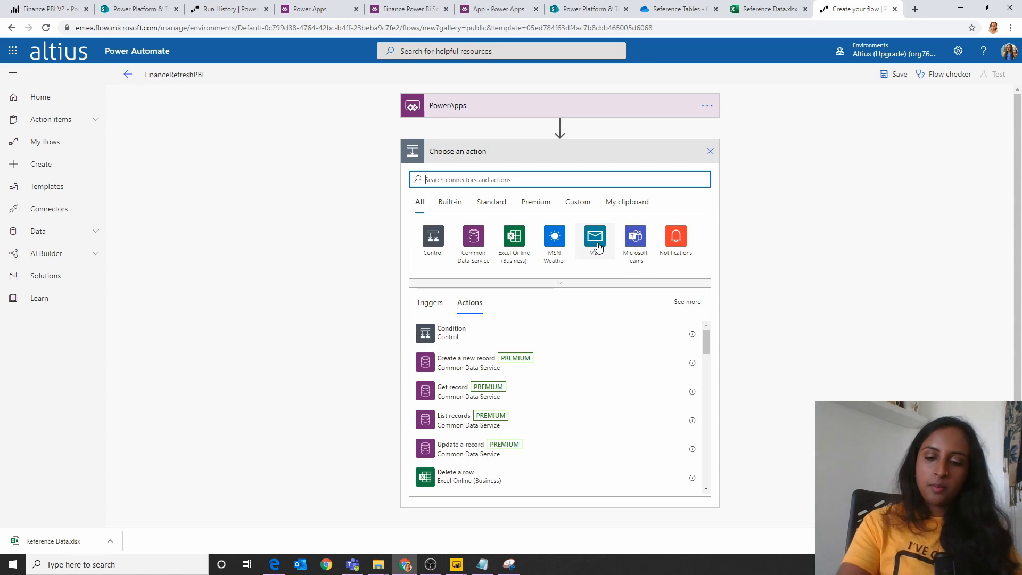
pyautogui.write('powerr')
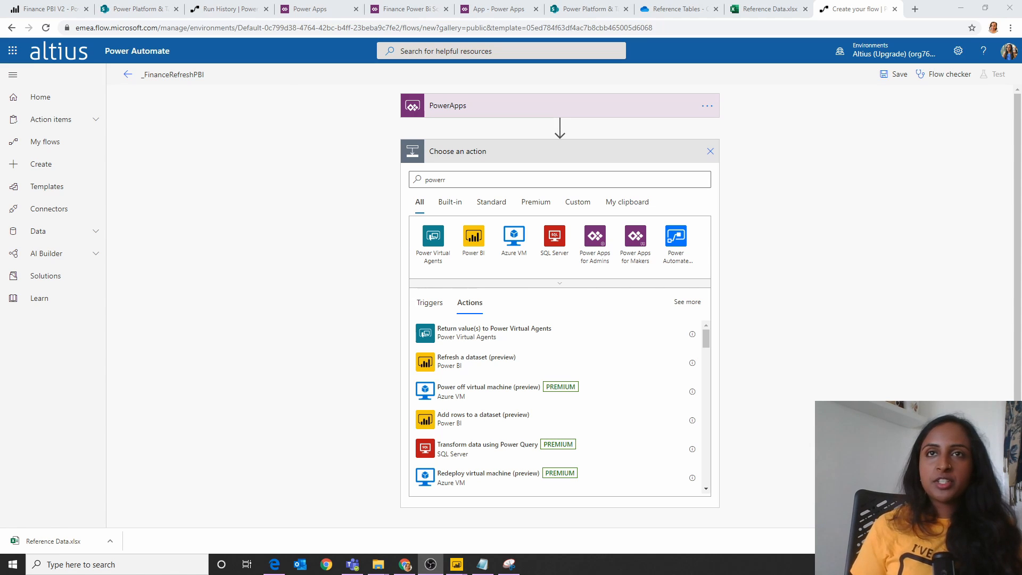
pyautogui.click(472, 363)
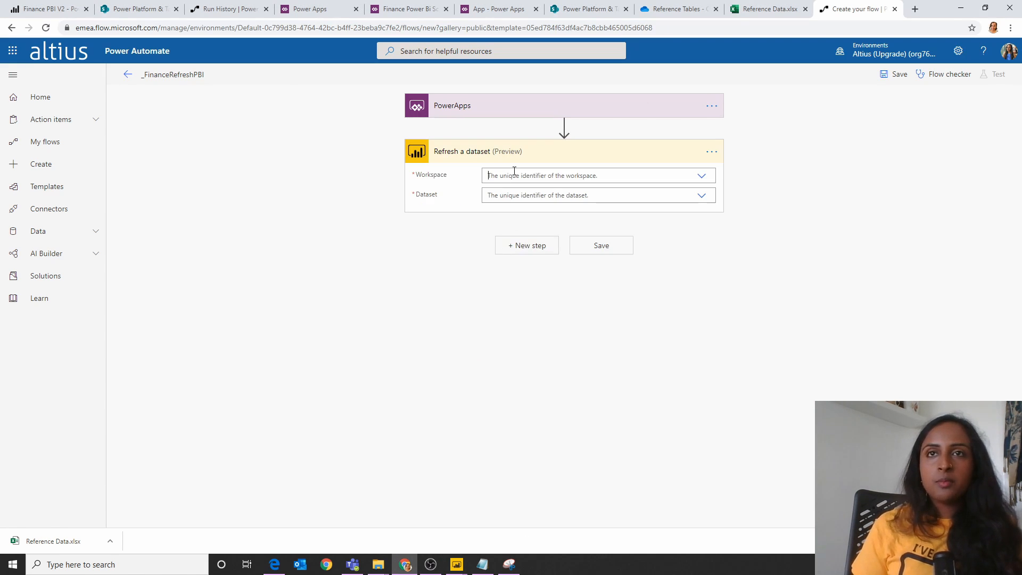
# Step: Set the refresh action's workspace to Power Platform Test JN and dataset to Finance PBI V2, and save the flow
pyautogui.click(514, 171)
pyautogui.scroll(-2, 533, 307)
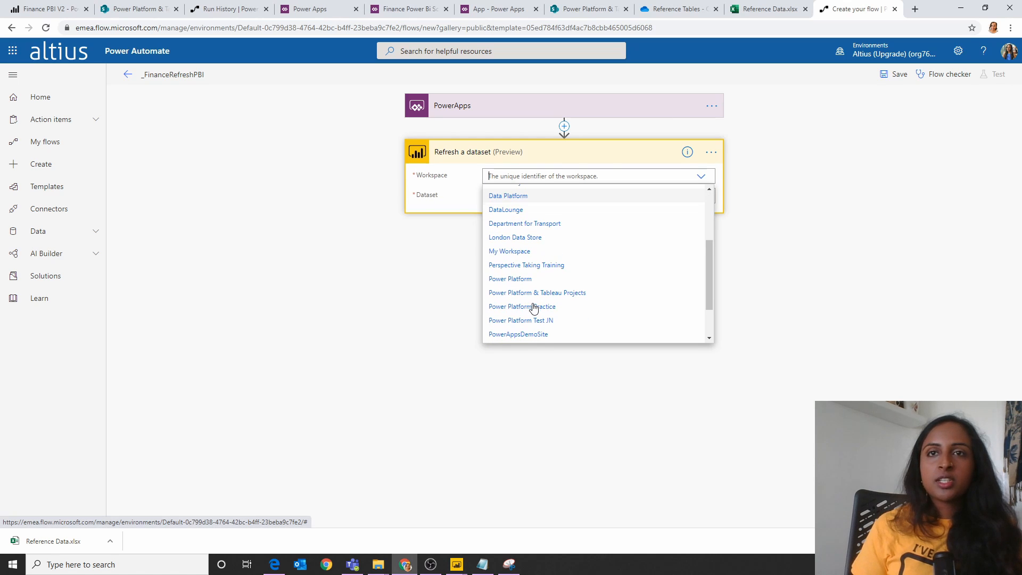
pyautogui.click(551, 323)
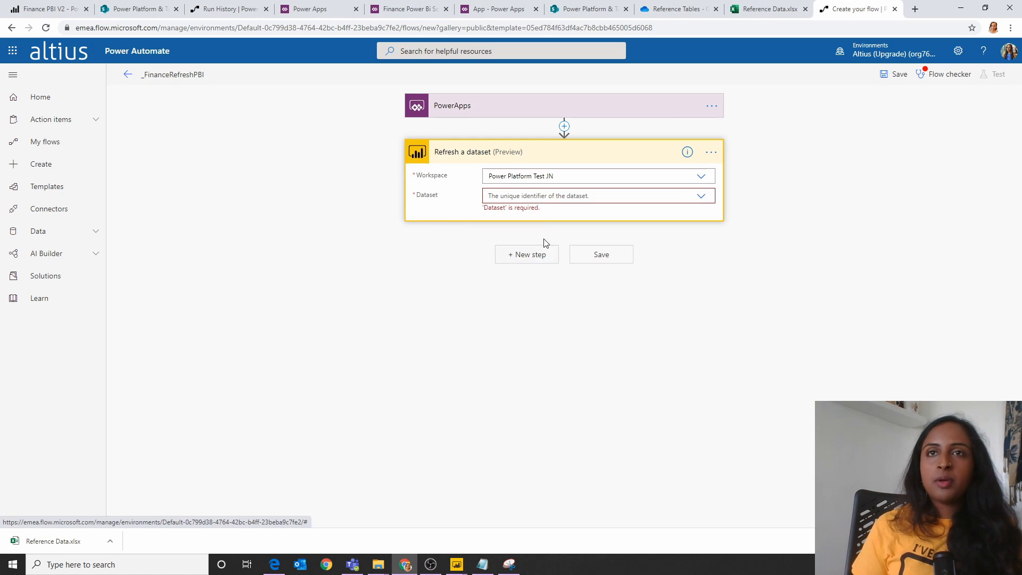
pyautogui.click(547, 196)
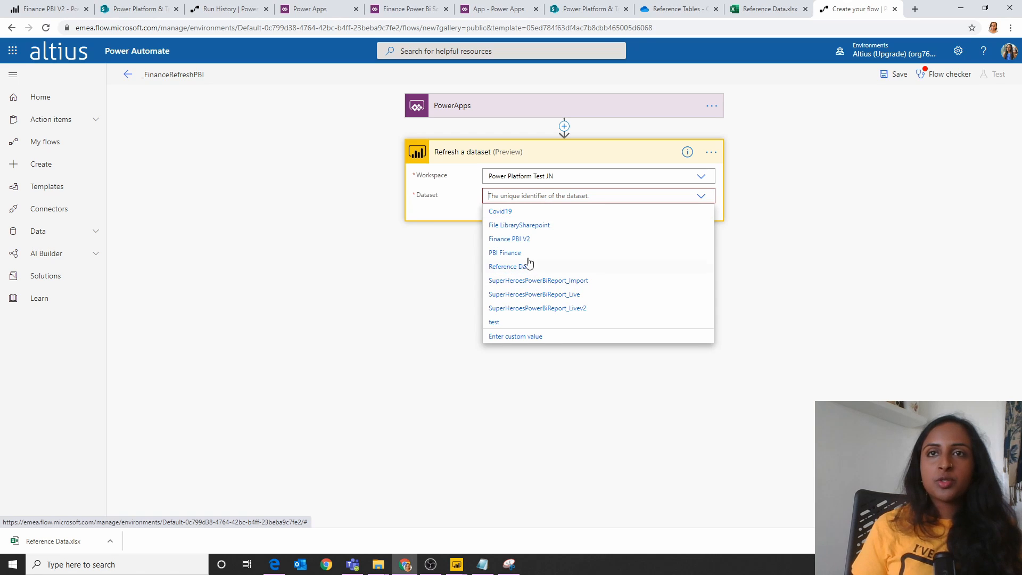
pyautogui.click(524, 238)
pyautogui.click(588, 256)
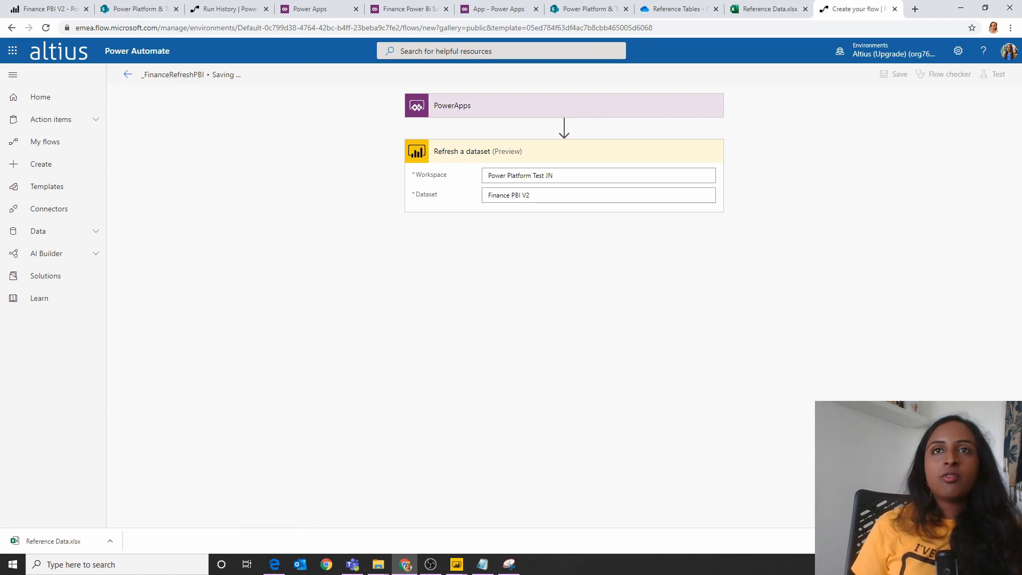
# Step: Return to the forecast app in Power Apps, insert a new button over the gallery and attach the _FinanceRefreshPBI flow to it
pyautogui.click(469, 7)
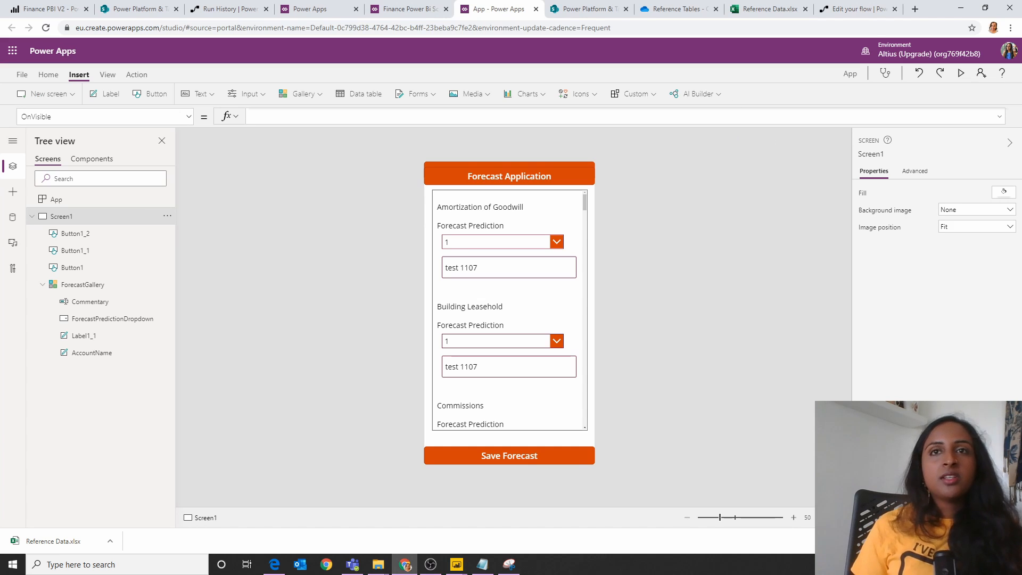
pyautogui.click(151, 95)
pyautogui.moveTo(453, 186); pyautogui.dragTo(484, 224)
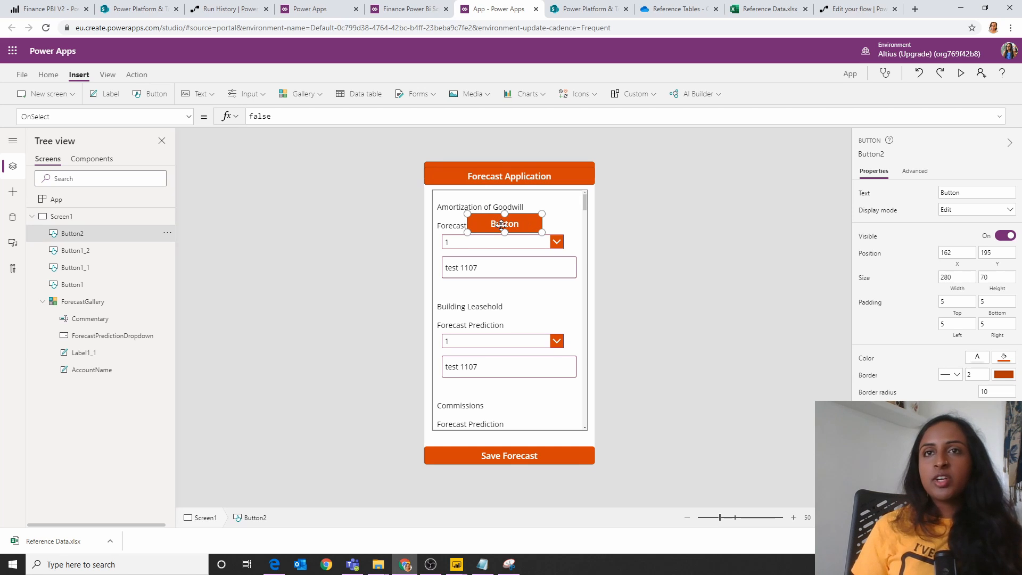
pyautogui.click(136, 75)
pyautogui.click(274, 103)
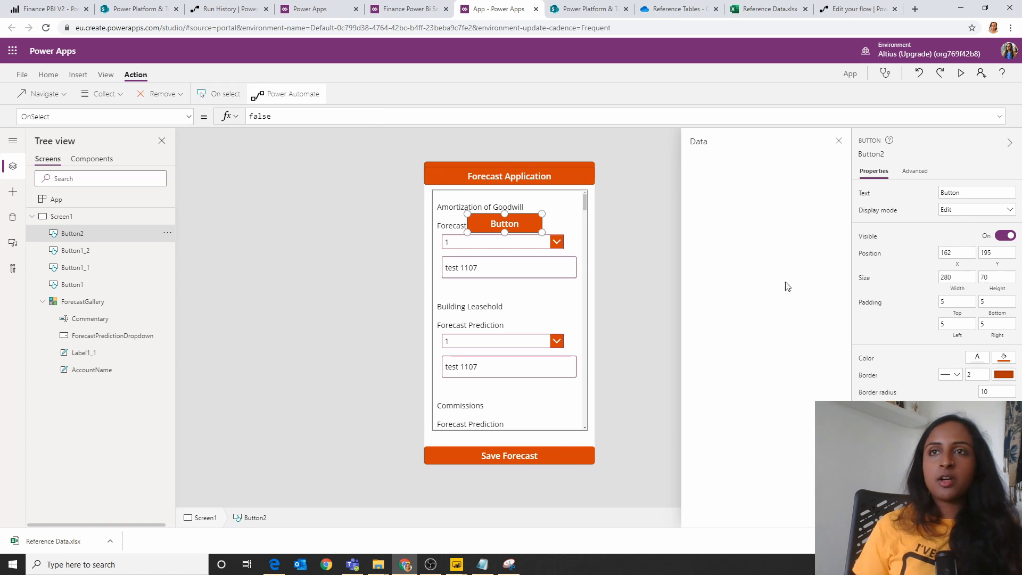
pyautogui.scroll(-2, 759, 449)
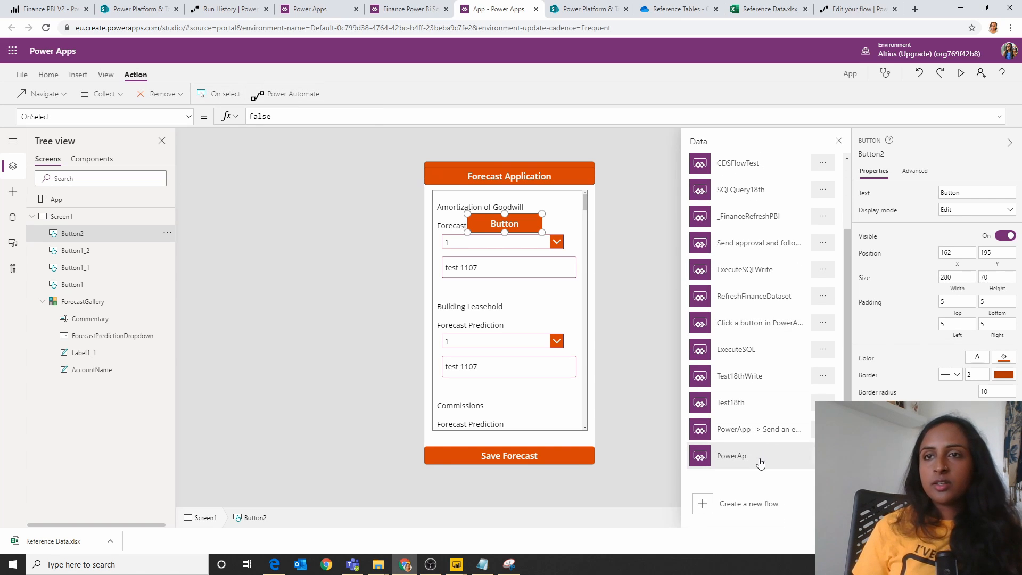
pyautogui.scroll(2, 760, 463)
pyautogui.click(740, 303)
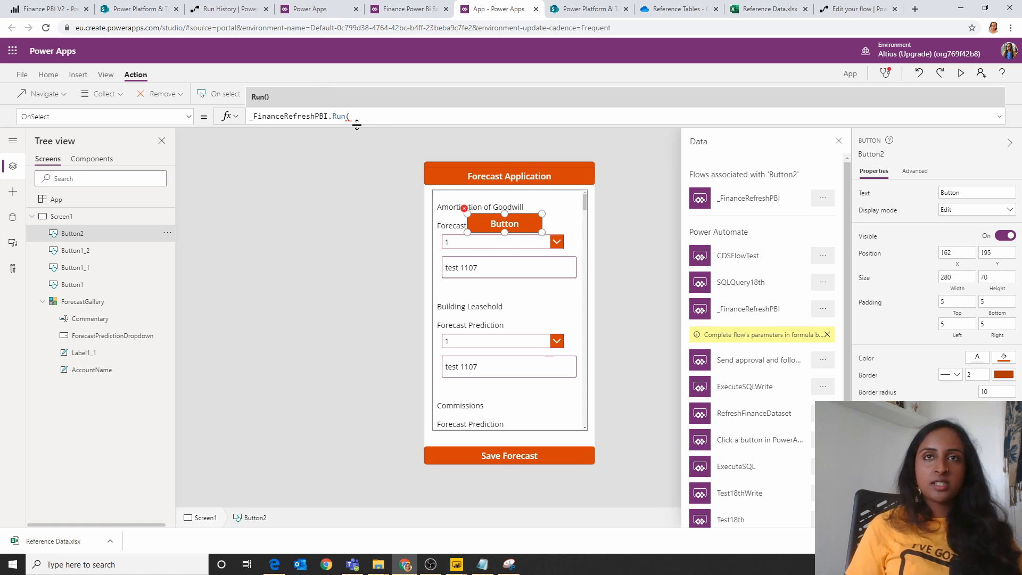
# Step: Copy the new button's _FinanceRefreshPBI.Run( formula and delete that button from the screen
pyautogui.moveTo(358, 120); pyautogui.dragTo(253, 83)
pyautogui.hotkey('ctrl', 'c')
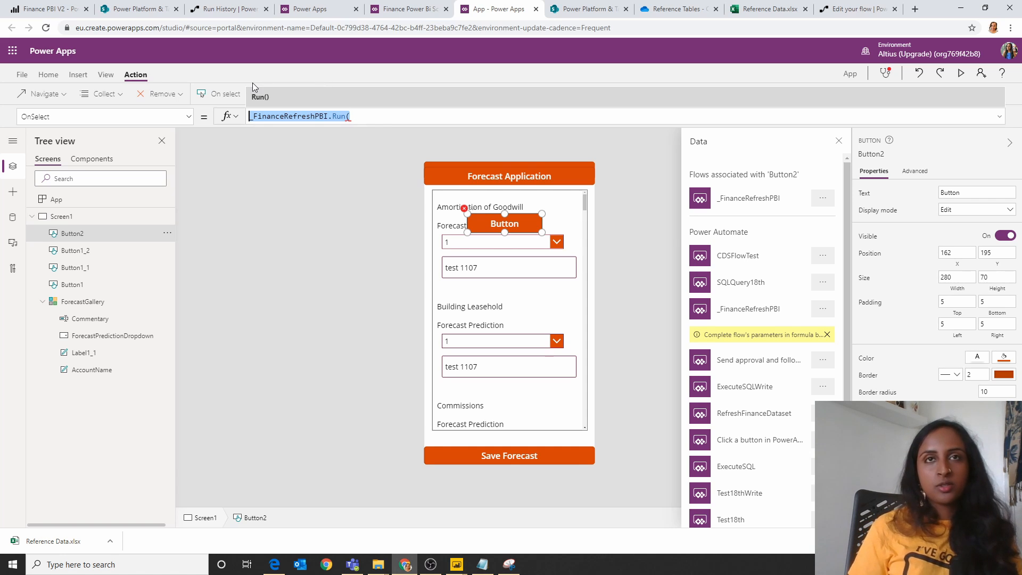
pyautogui.click(512, 222)
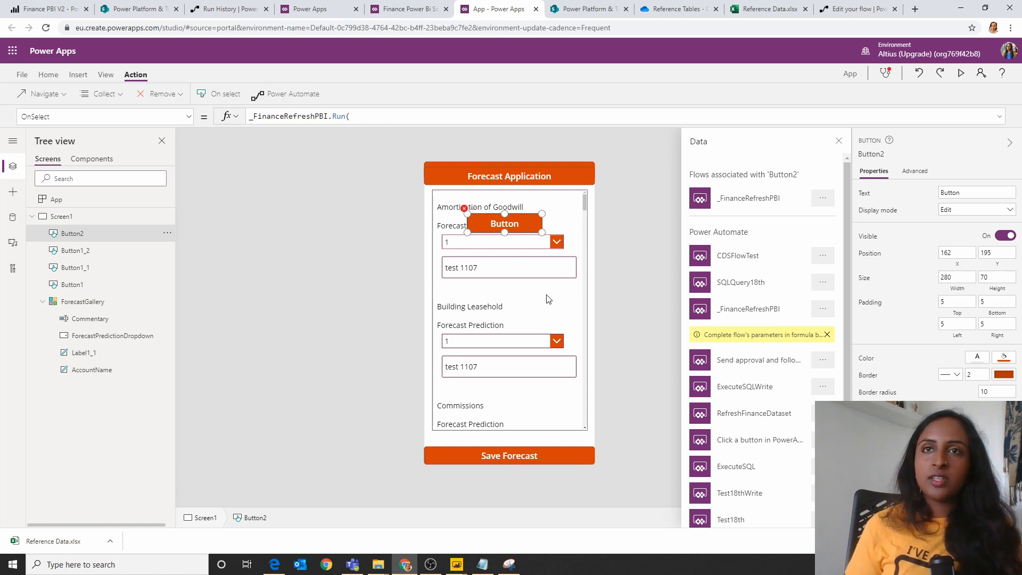
pyautogui.press('Delete')
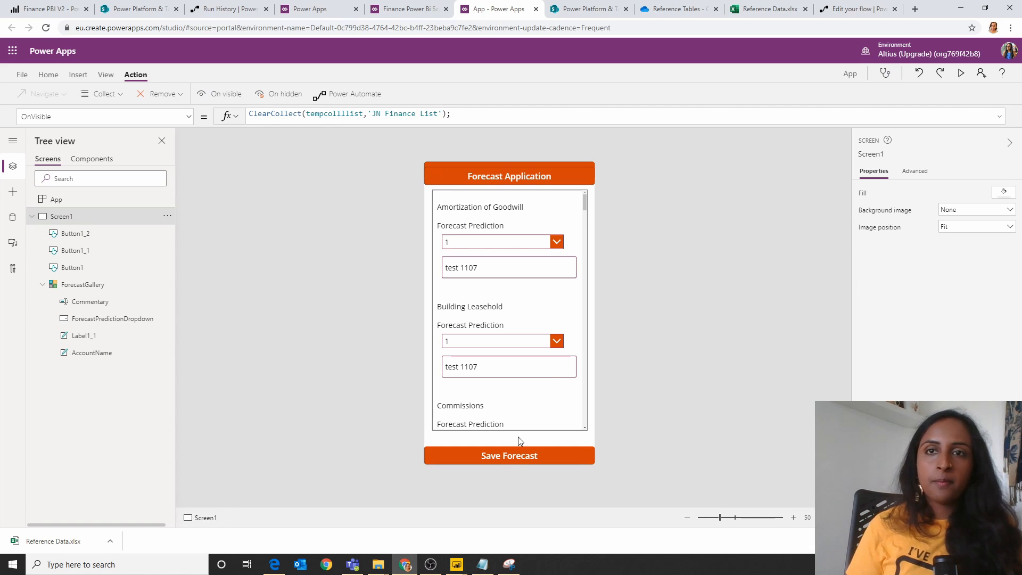
# Step: Append _FinanceRefreshPBI.Run() after the final Patch block in the Save Forecast button's OnSelect formula
pyautogui.click(519, 454)
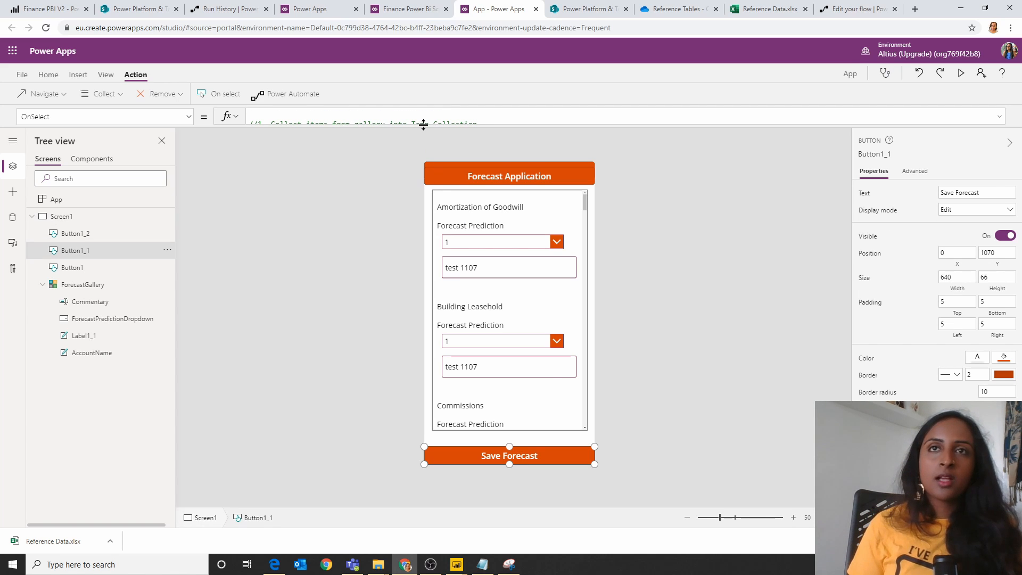
pyautogui.moveTo(423, 124); pyautogui.dragTo(423, 471)
pyautogui.scroll(-10, 457, 286)
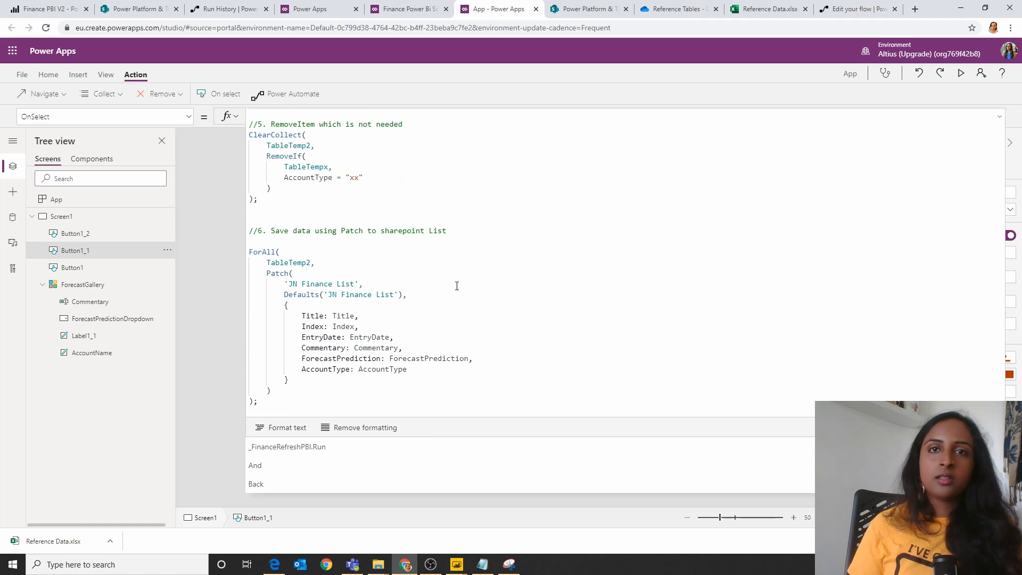
pyautogui.click(427, 382)
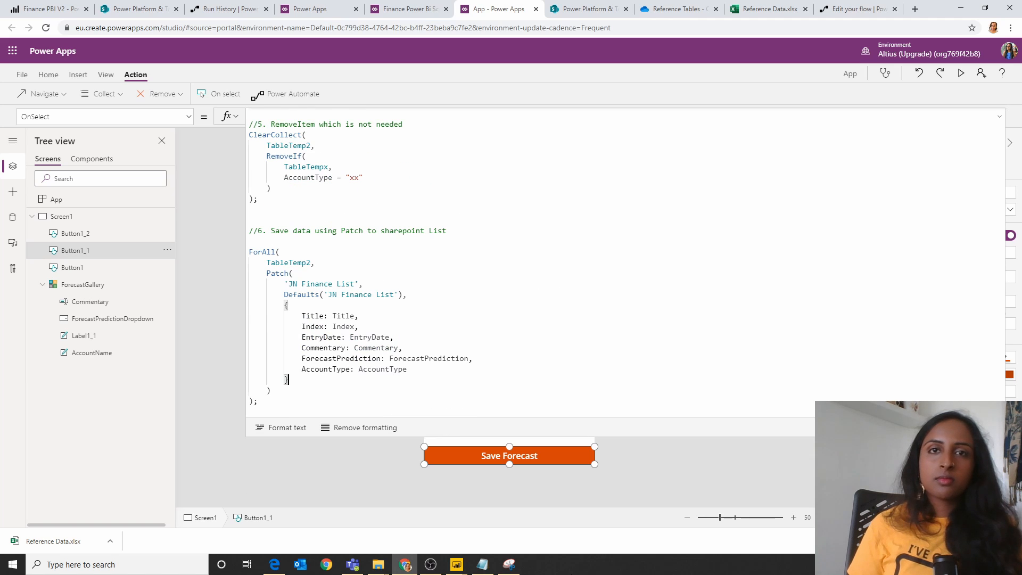
pyautogui.click(480, 402)
pyautogui.hotkey('ctrl', 'v')
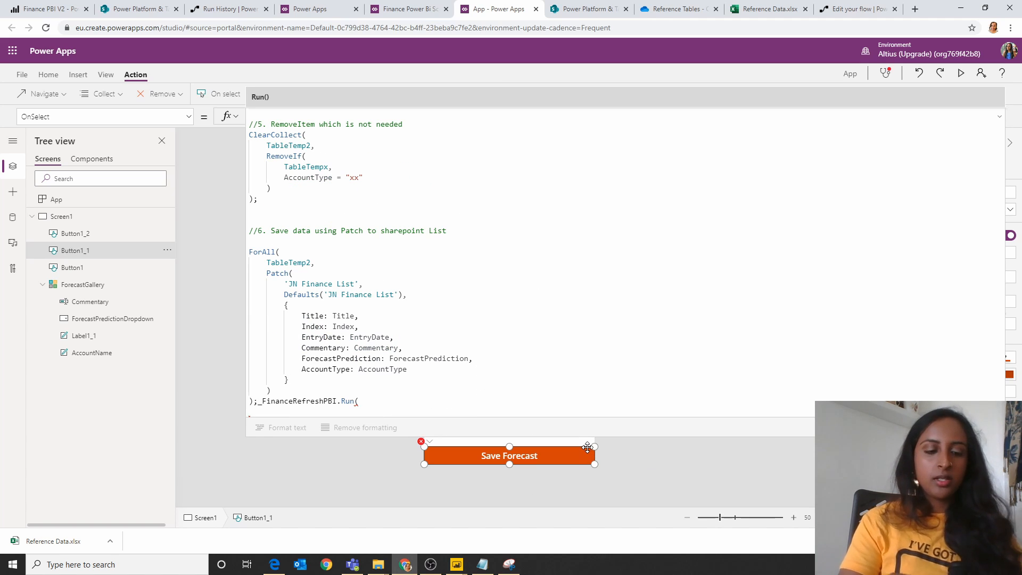
pyautogui.write(')')
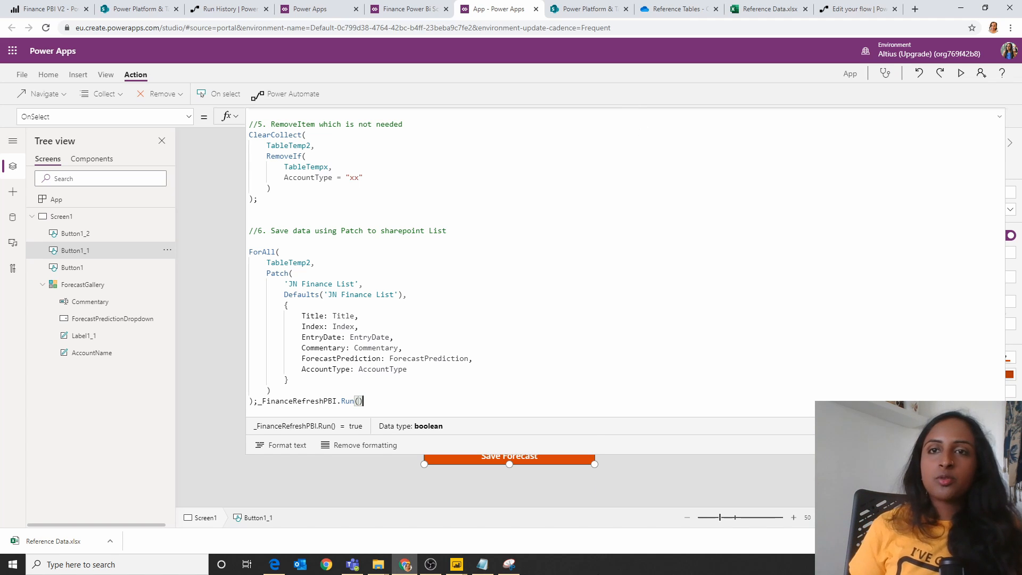
pyautogui.moveTo(592, 453); pyautogui.dragTo(595, 256)
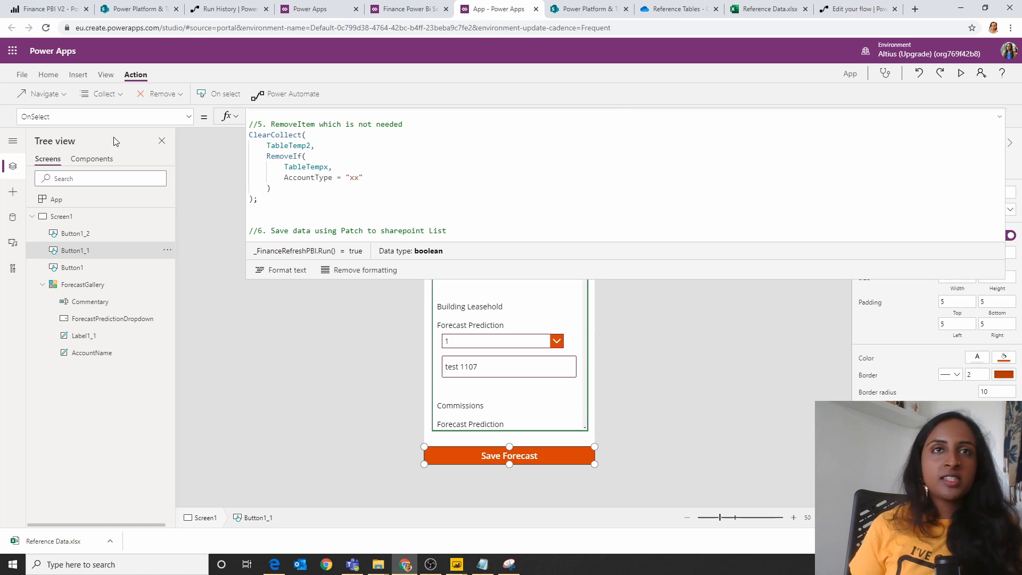
# Step: Name the app AppFinance and save it to the cloud
pyautogui.click(23, 80)
pyautogui.click(320, 151)
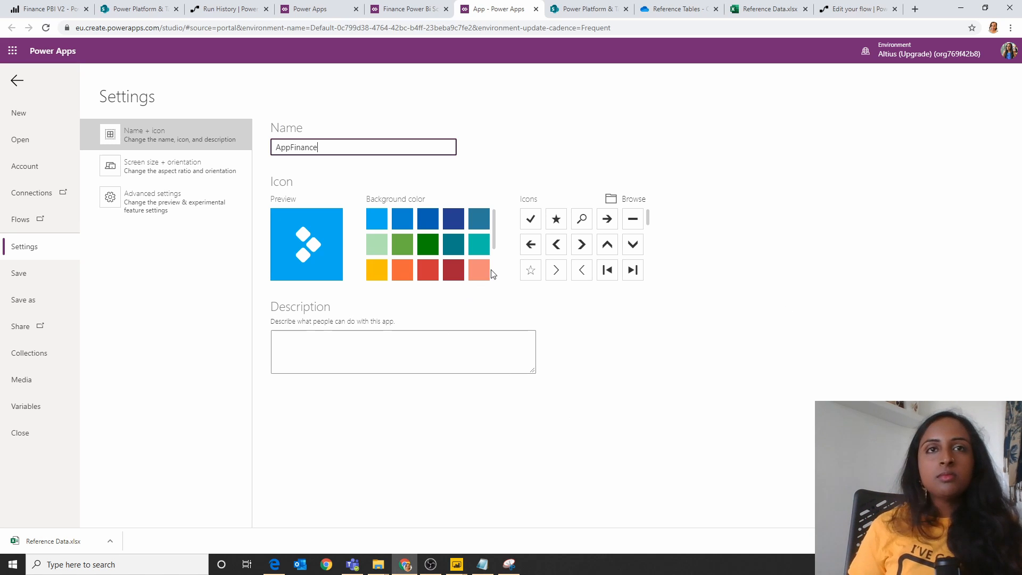
pyautogui.click(26, 82)
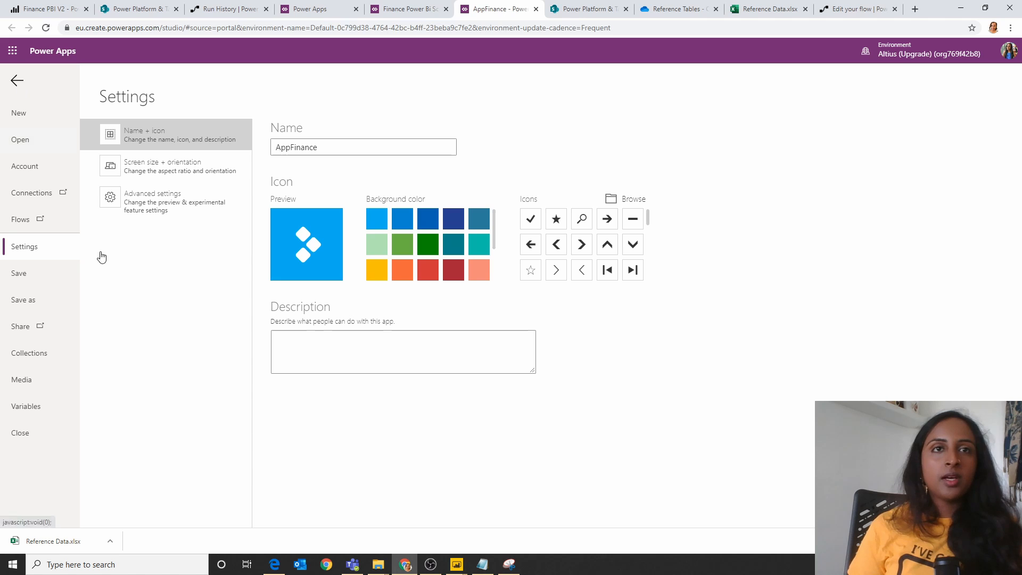
pyautogui.click(23, 299)
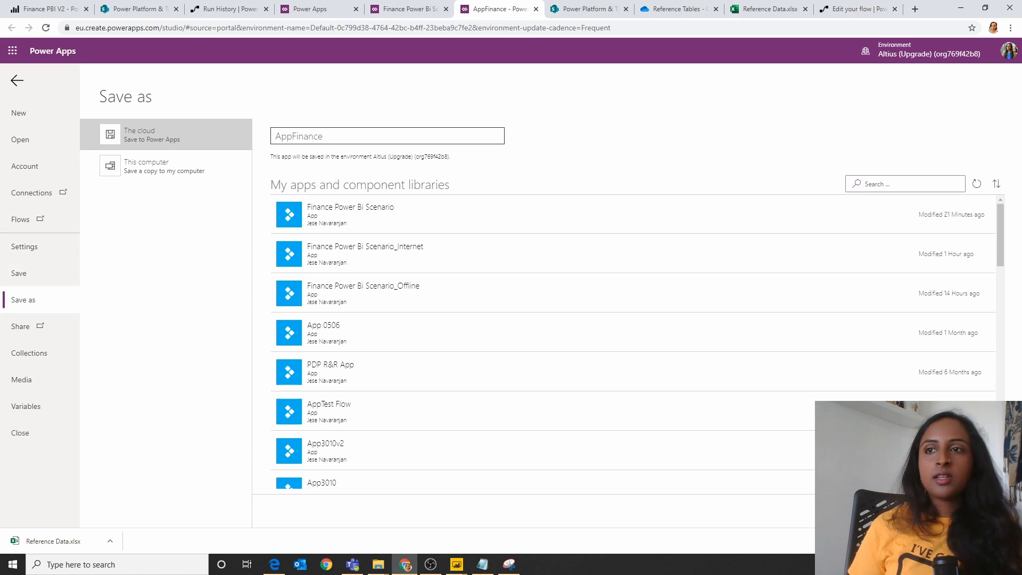
pyautogui.click(978, 511)
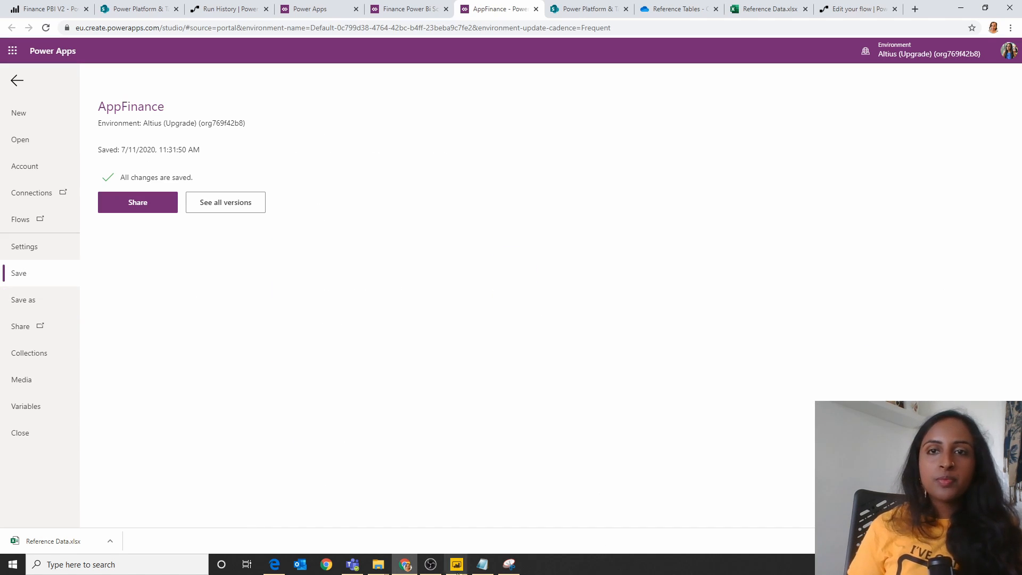
# Step: Switch to the Finance PBI V2 report in Power BI Desktop and dismiss the auto-recovery notice
pyautogui.moveTo(459, 566)
pyautogui.click(352, 524)
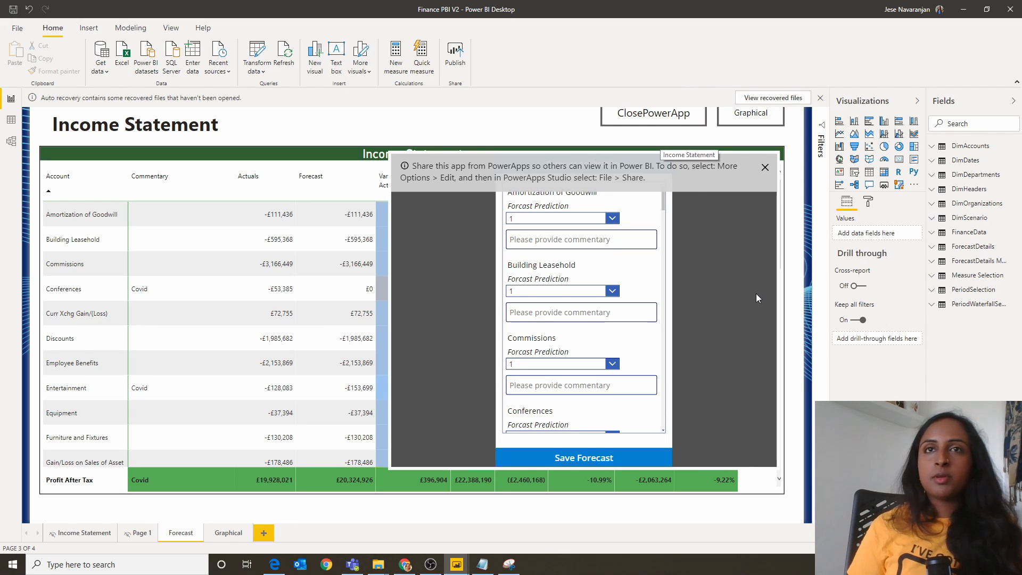
pyautogui.click(821, 100)
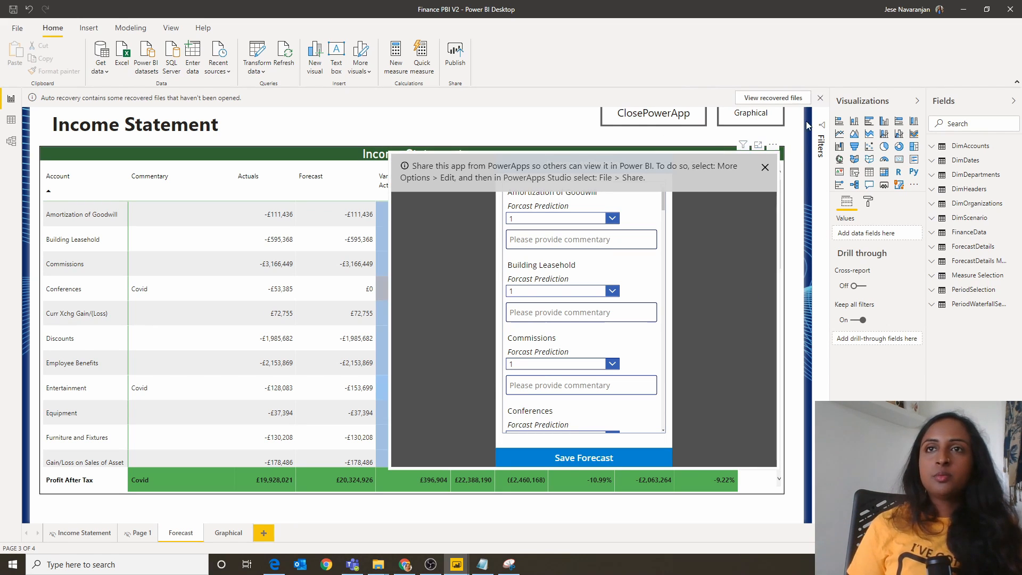
# Step: Narrow the Income Statement matrix on the Forecast page so it no longer overlaps the embedded app
pyautogui.click(611, 314)
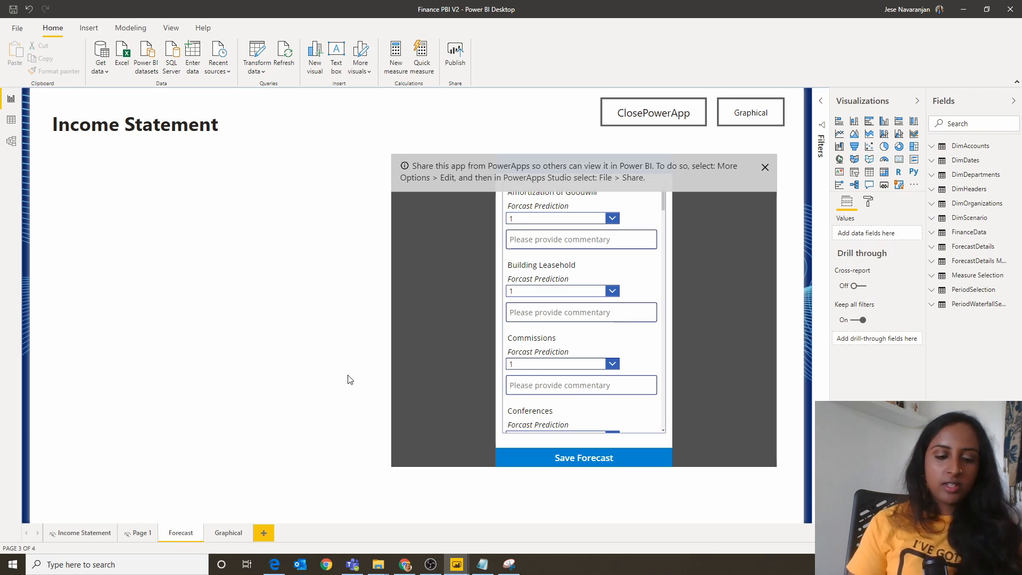
pyautogui.hotkey('ctrl', 'z')
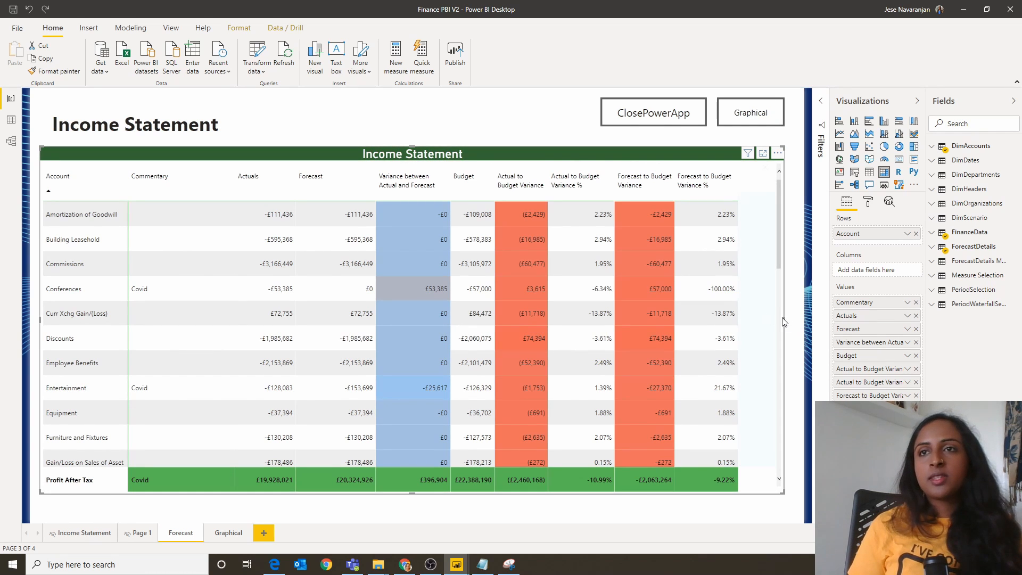
pyautogui.moveTo(781, 320); pyautogui.dragTo(378, 320)
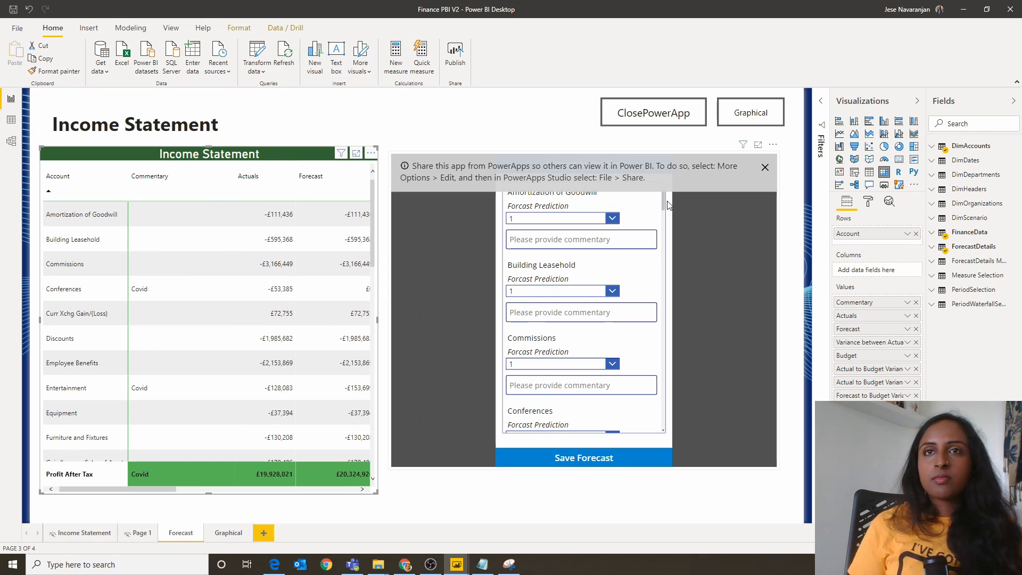
# Step: Remove the old embedded forecast app visual from the Forecast page
pyautogui.click(773, 173)
pyautogui.click(773, 145)
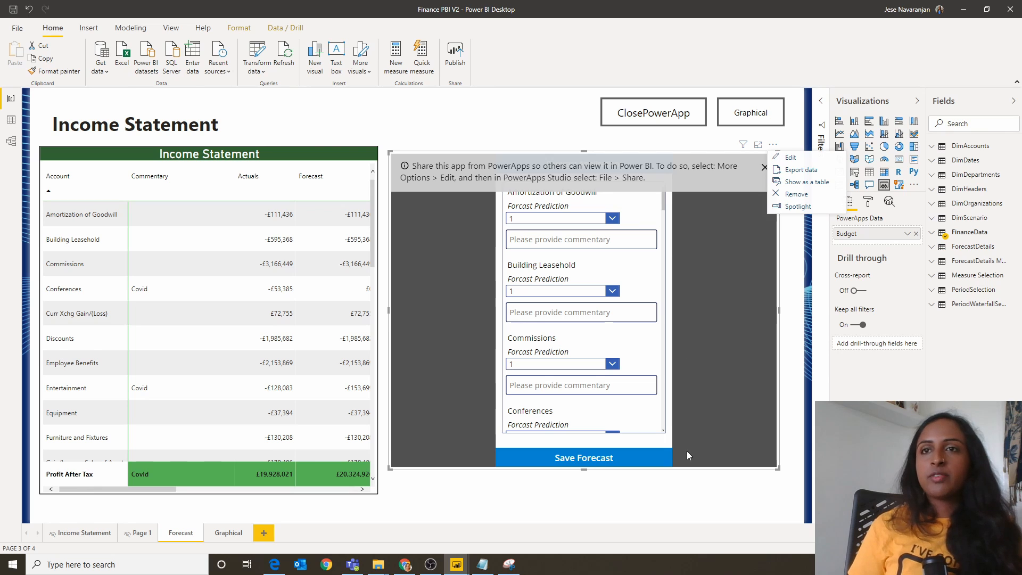
pyautogui.click(799, 195)
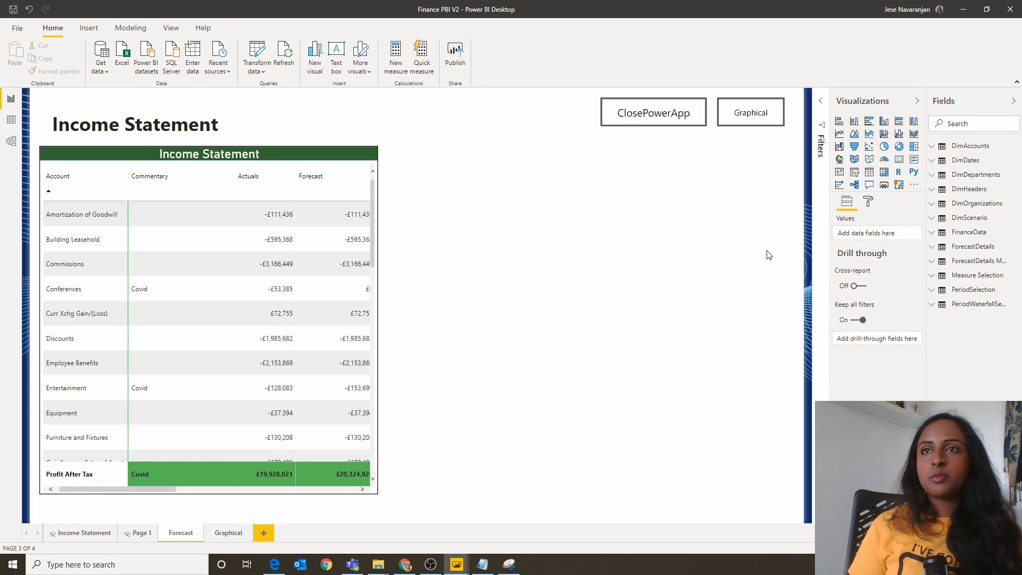
# Step: Add a PowerApps visual filling the space beside the matrix, using the DimAccounts and Commentary fields from ForecastDetails
pyautogui.click(884, 184)
pyautogui.moveTo(536, 321); pyautogui.dragTo(785, 152)
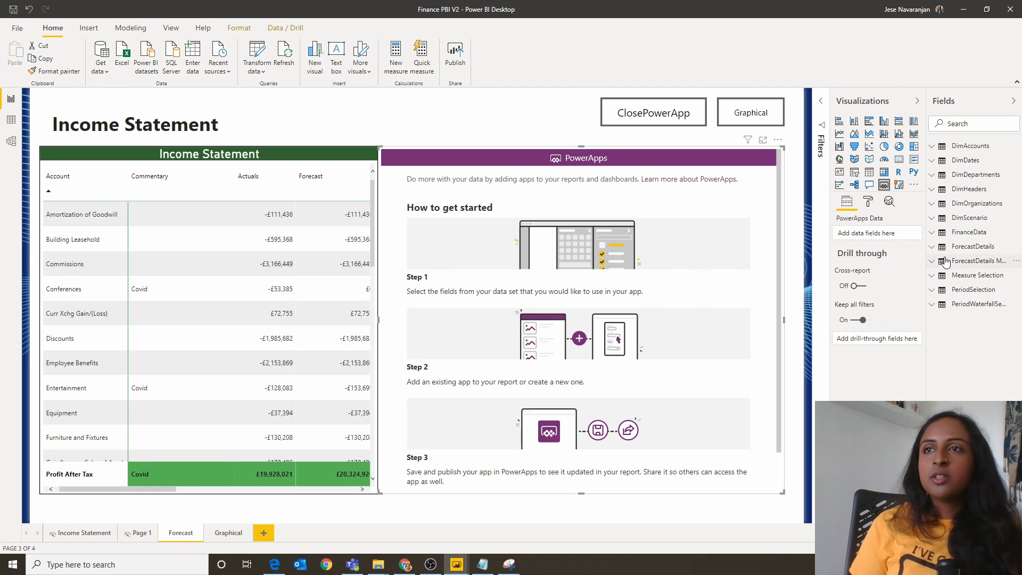
pyautogui.click(972, 246)
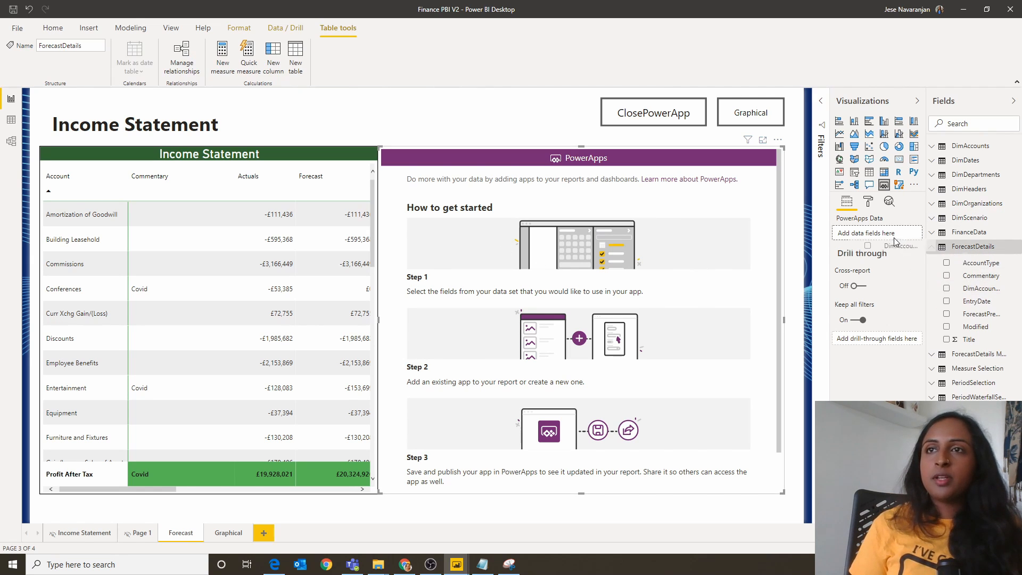
pyautogui.moveTo(895, 238)
pyautogui.mouseDown()
pyautogui.moveTo(905, 237)
pyautogui.moveTo(884, 246)
pyautogui.mouseUp()
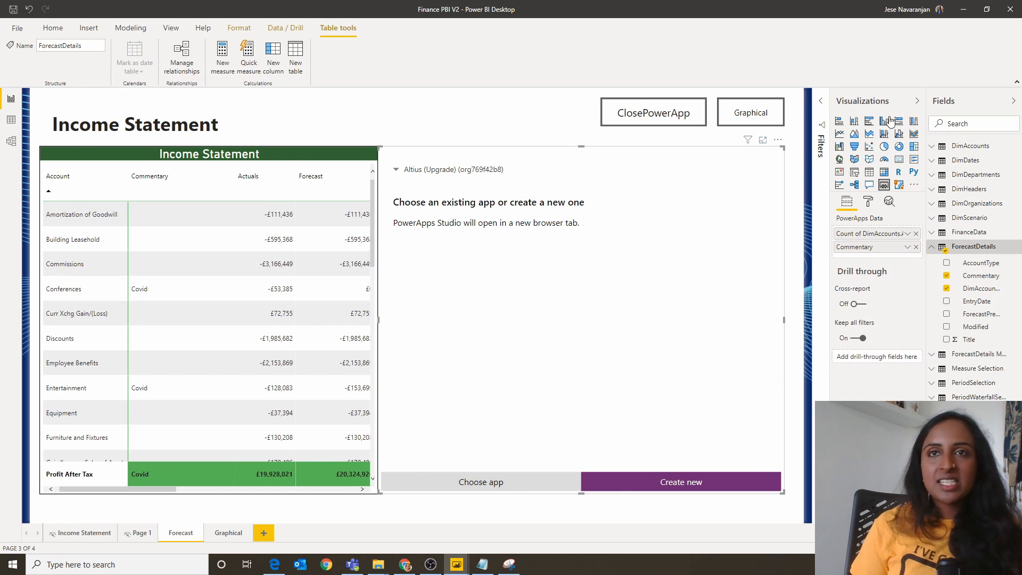
# Step: Embed the existing AppFinance app from the Altius (Upgrade) environment in the visual, skipping the studio prompt and dismissing the sharing notice
pyautogui.click(916, 100)
pyautogui.click(495, 171)
pyautogui.click(505, 186)
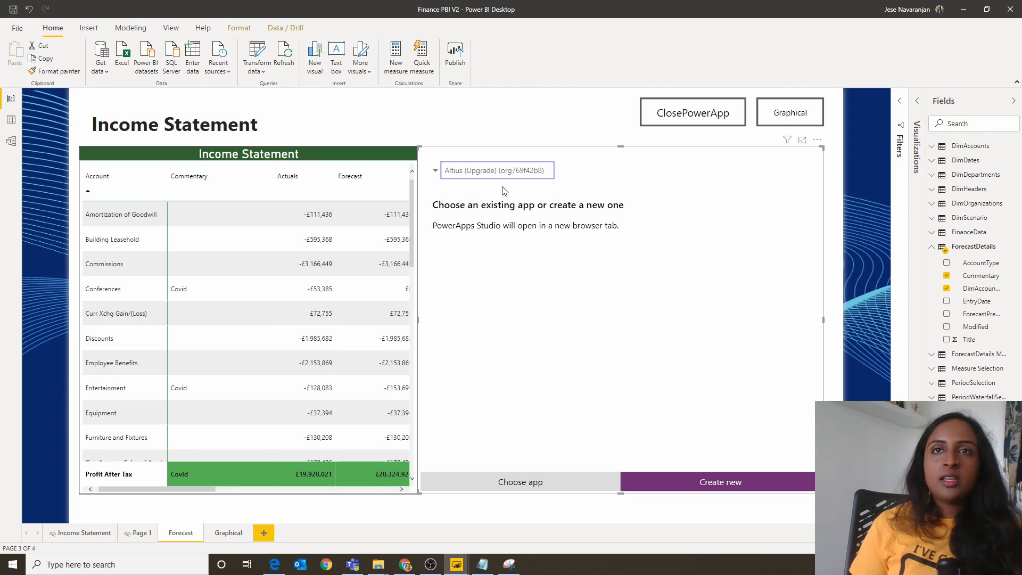
pyautogui.click(546, 481)
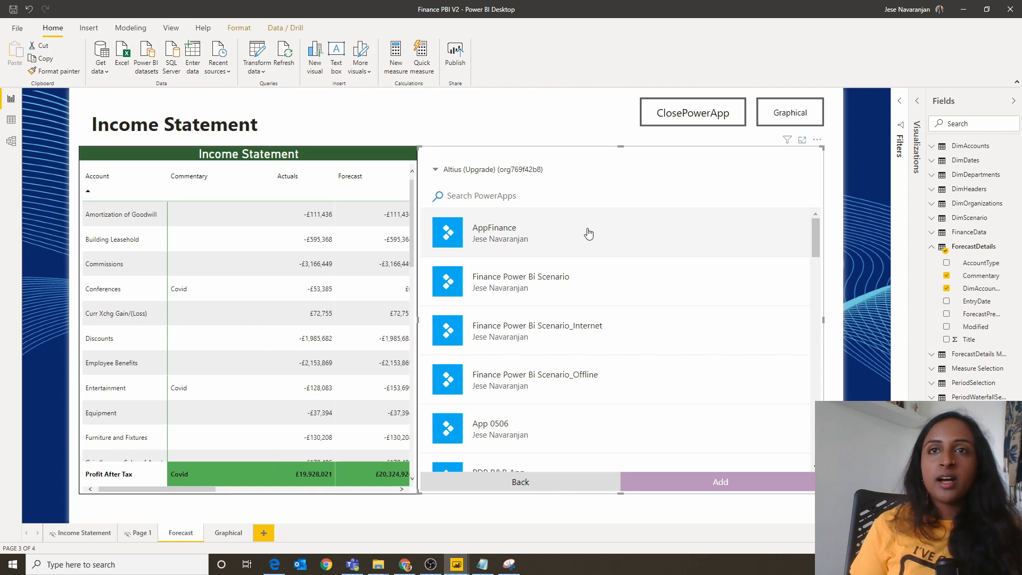
pyautogui.scroll(-5, 564, 414)
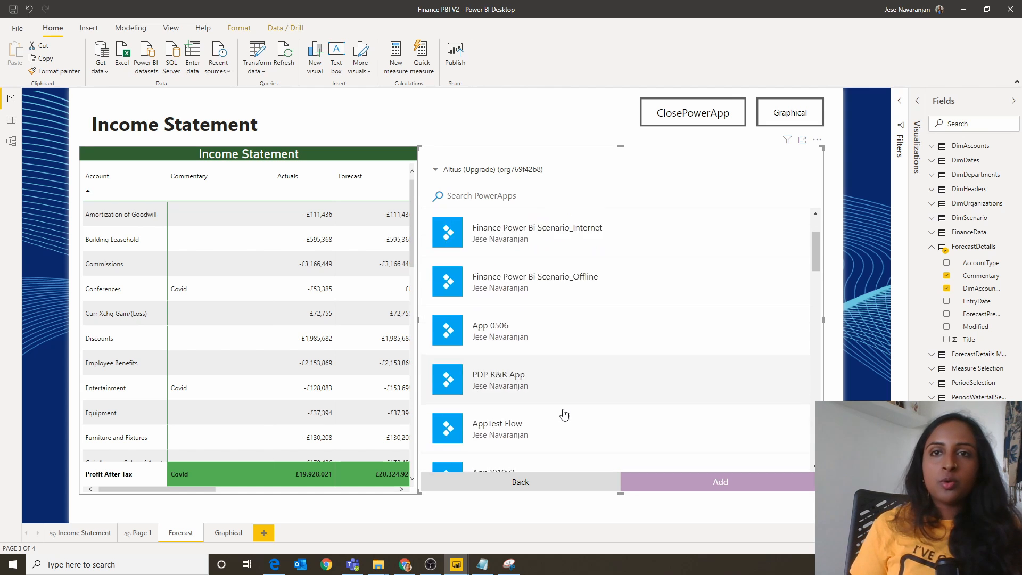
pyautogui.scroll(-4, 564, 414)
pyautogui.scroll(10, 565, 407)
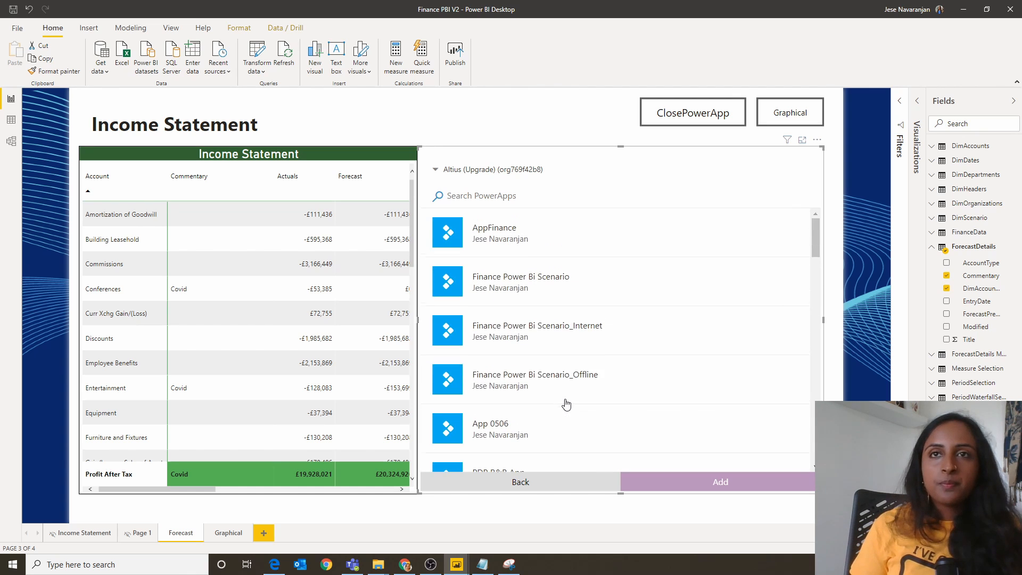
pyautogui.click(550, 218)
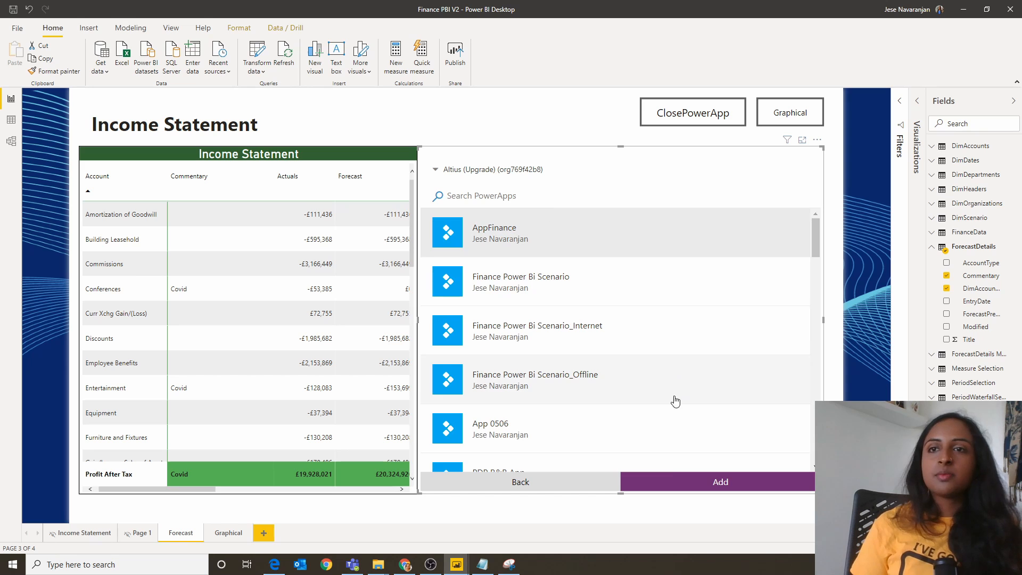
pyautogui.click(667, 475)
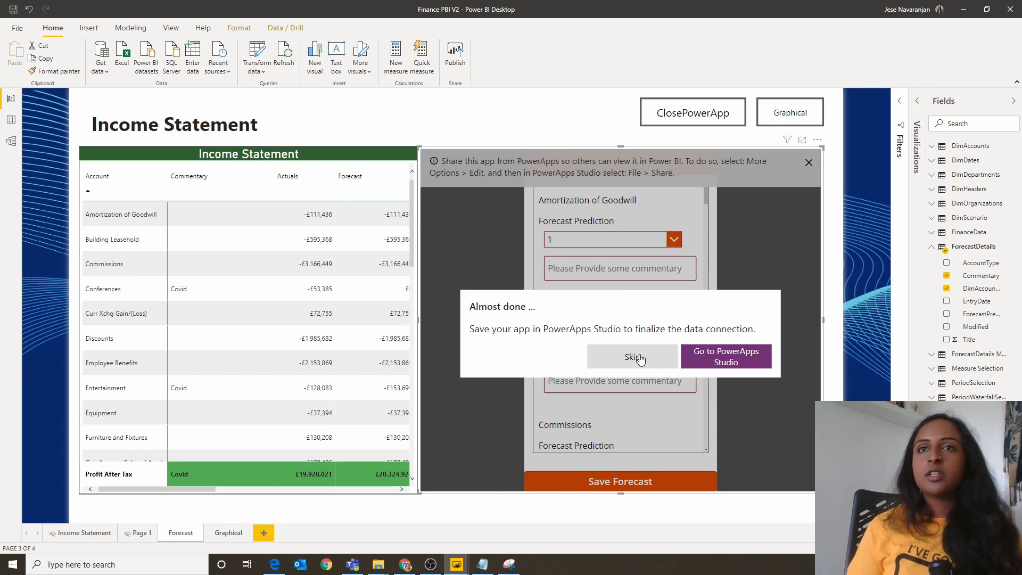
pyautogui.click(634, 356)
pyautogui.click(810, 160)
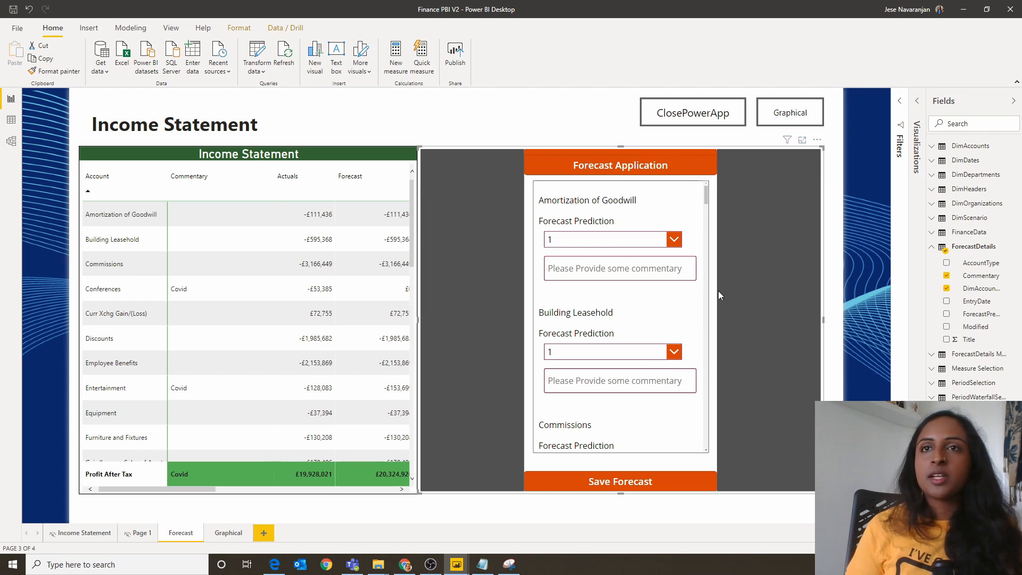